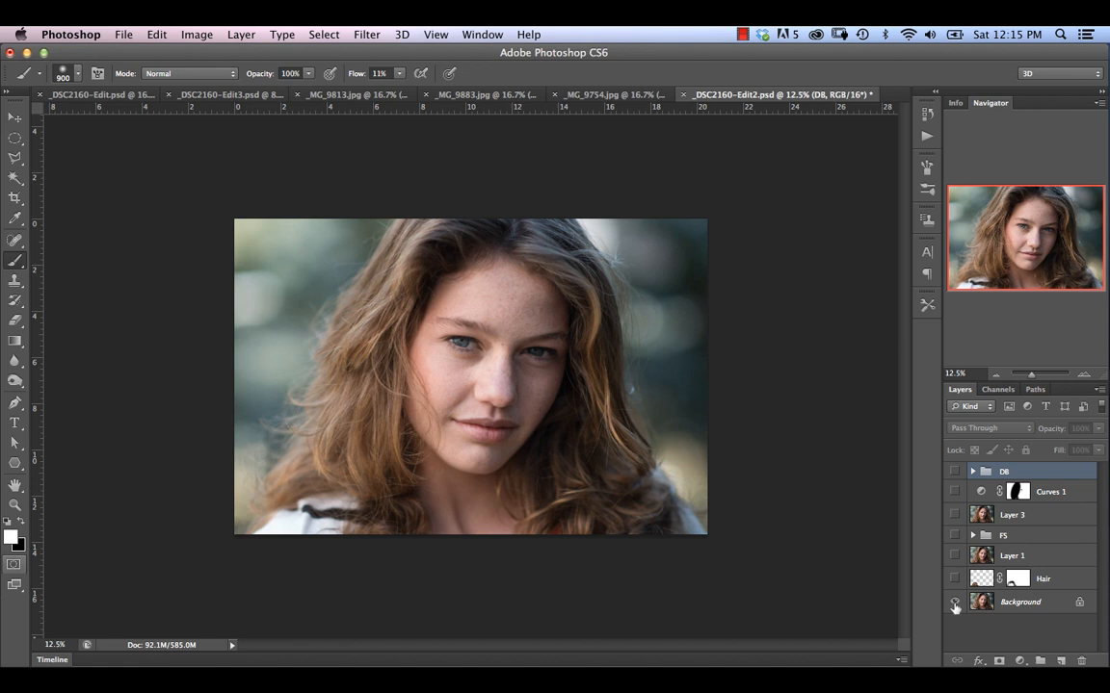
# Restore the visibility of the hidden layers and create a new group named DB Details above the DB group.
pyautogui.keyDown('alt'); pyautogui.click(954, 603); pyautogui.keyUp('alt')
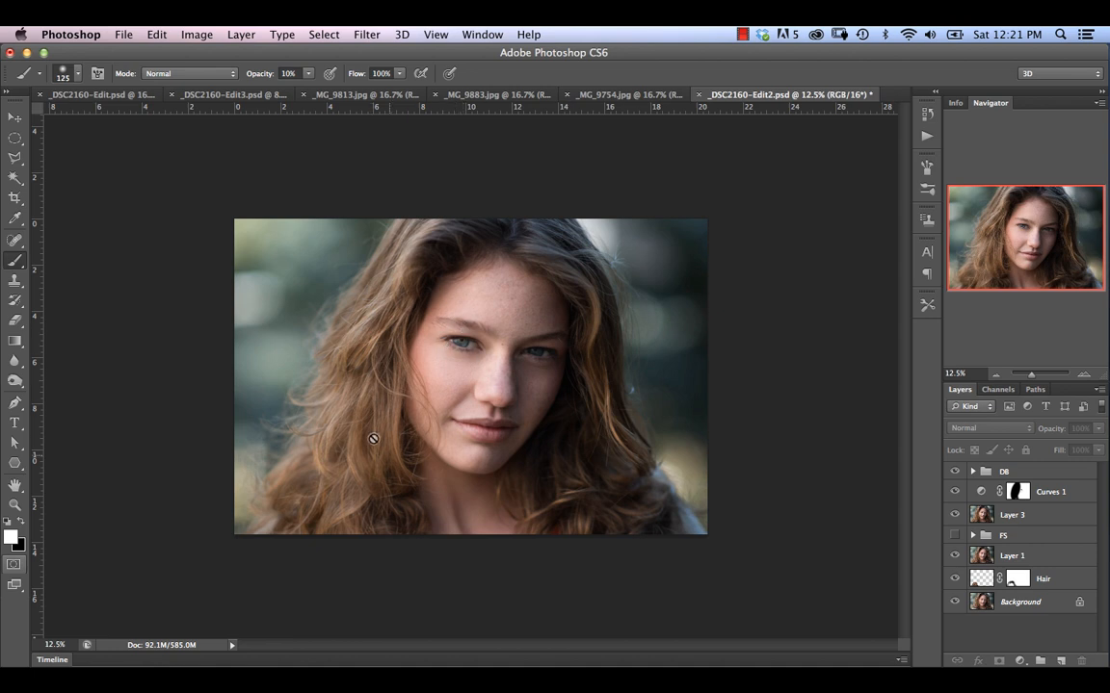
pyautogui.click(997, 471)
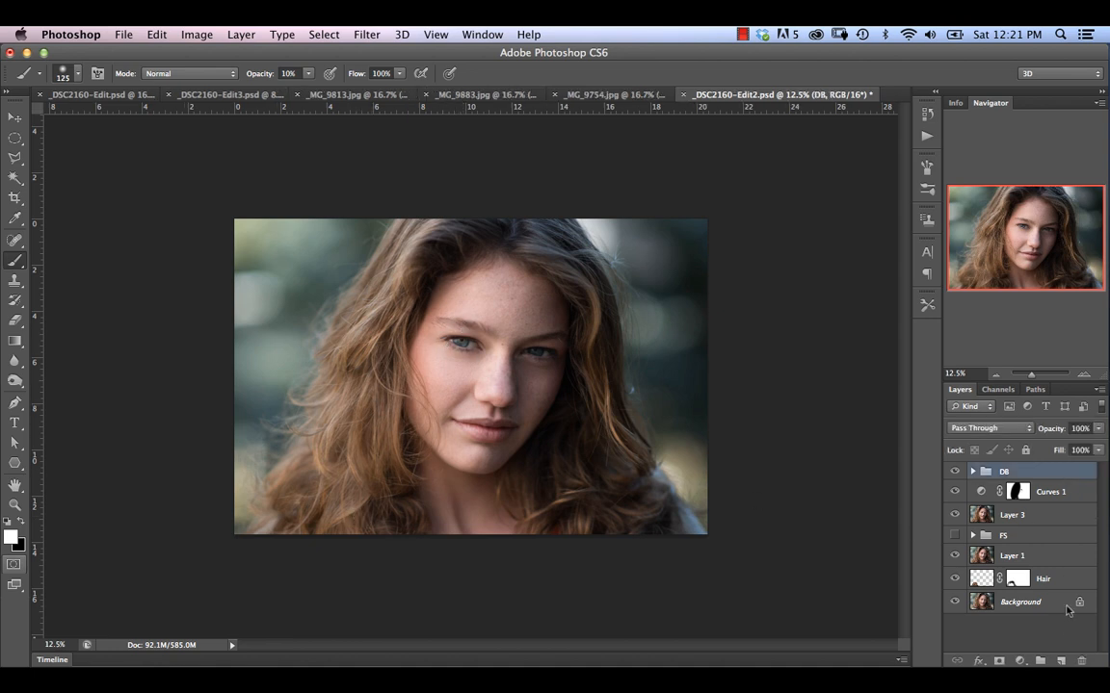
pyautogui.press('super+g')
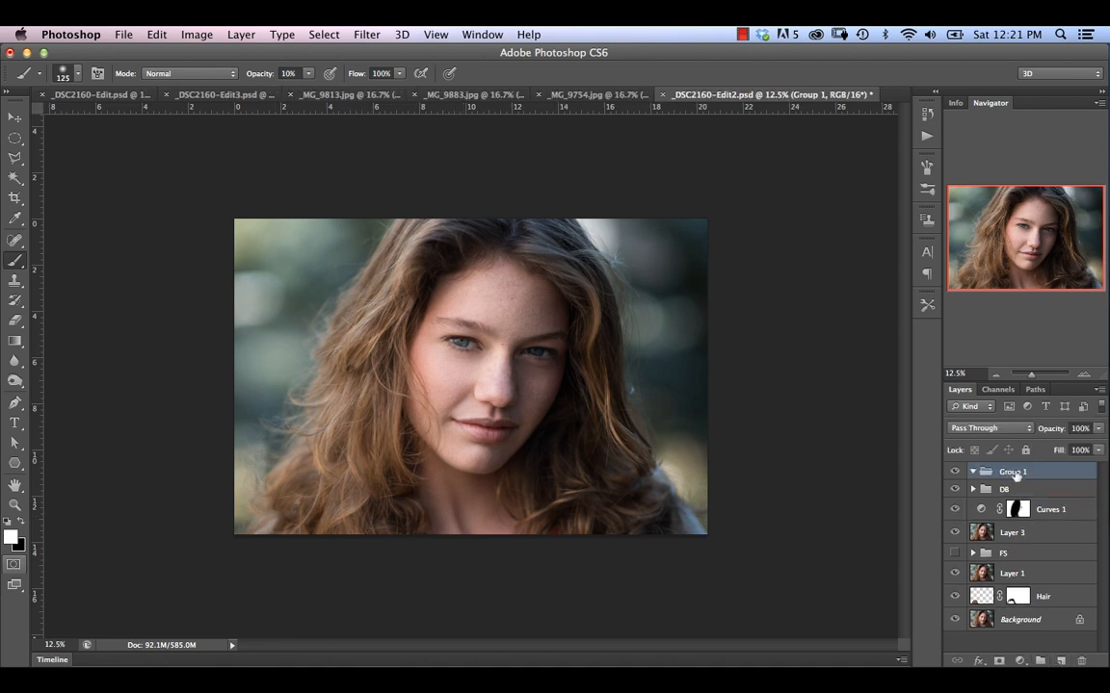
pyautogui.write('DB Details')
pyautogui.press('Return')
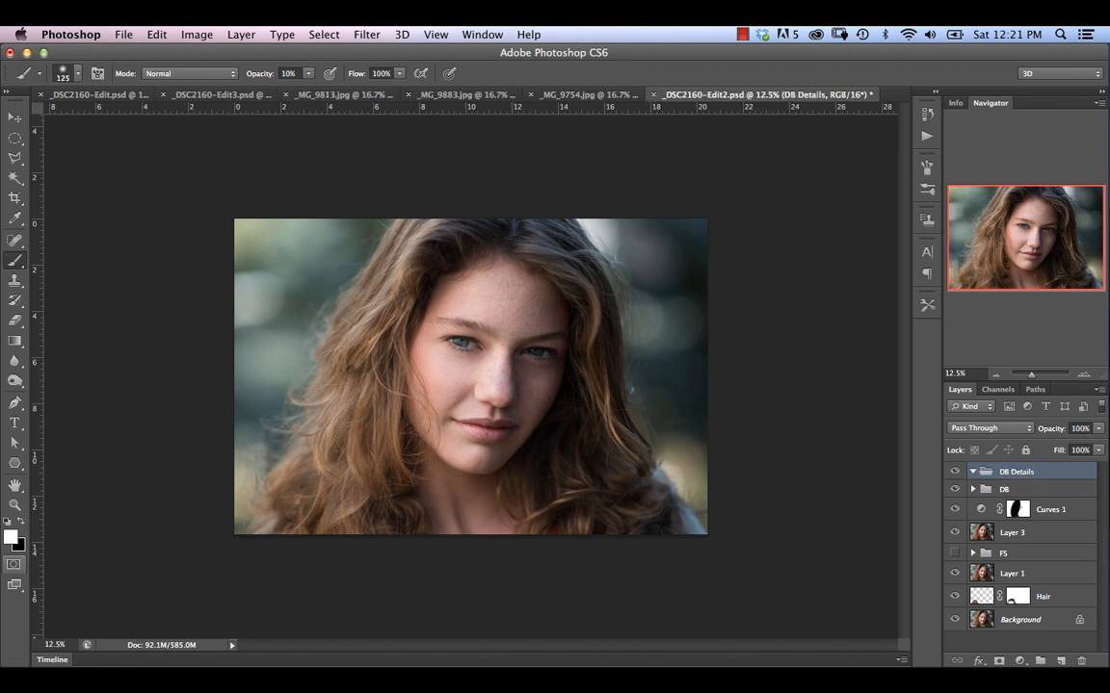
# Add a Curves adjustment layer in DB Details that raises the midtones from input 109 to output 143, using Luminosity blending.
pyautogui.click(1020, 661)
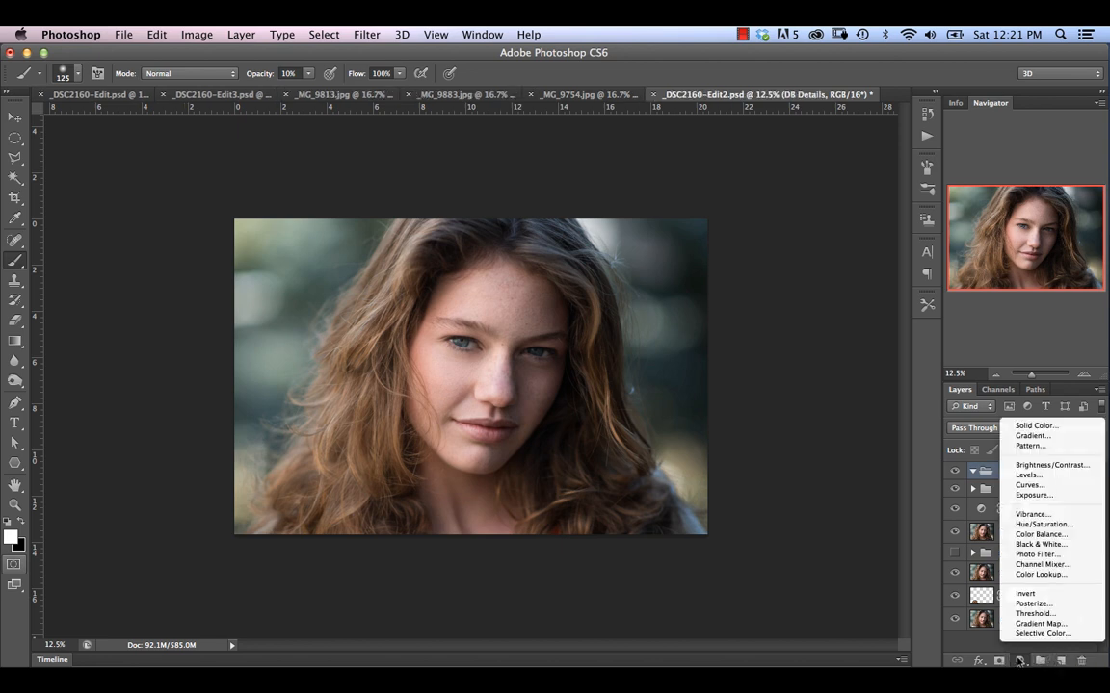
pyautogui.click(1028, 484)
pyautogui.moveTo(771, 469); pyautogui.dragTo(774, 448)
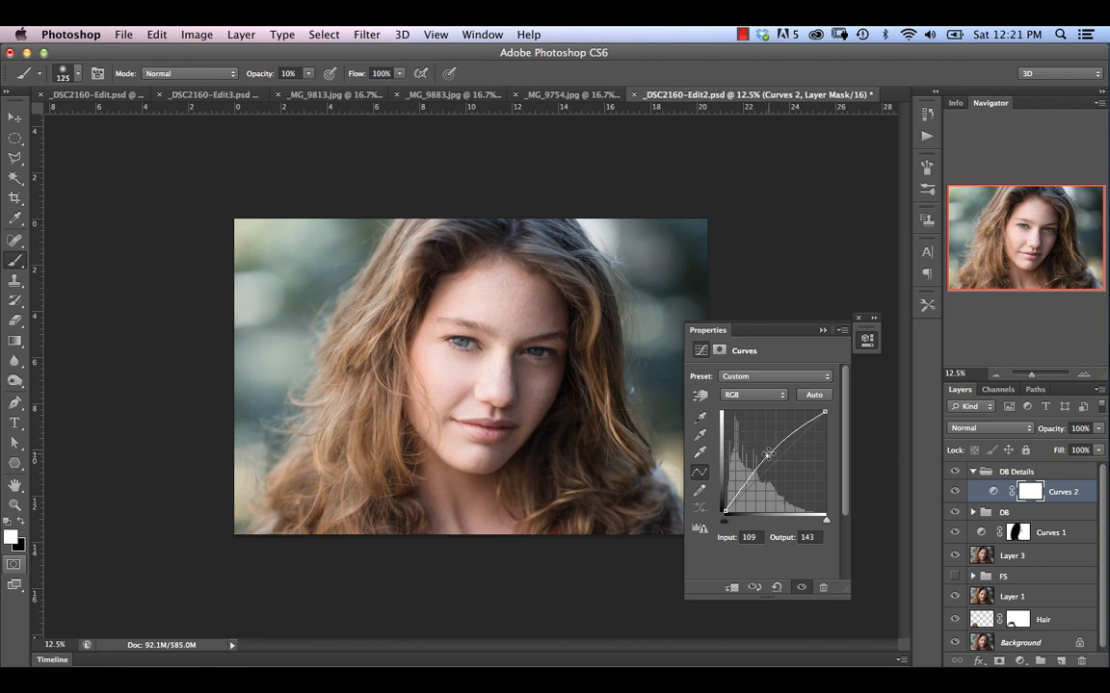
pyautogui.click(823, 330)
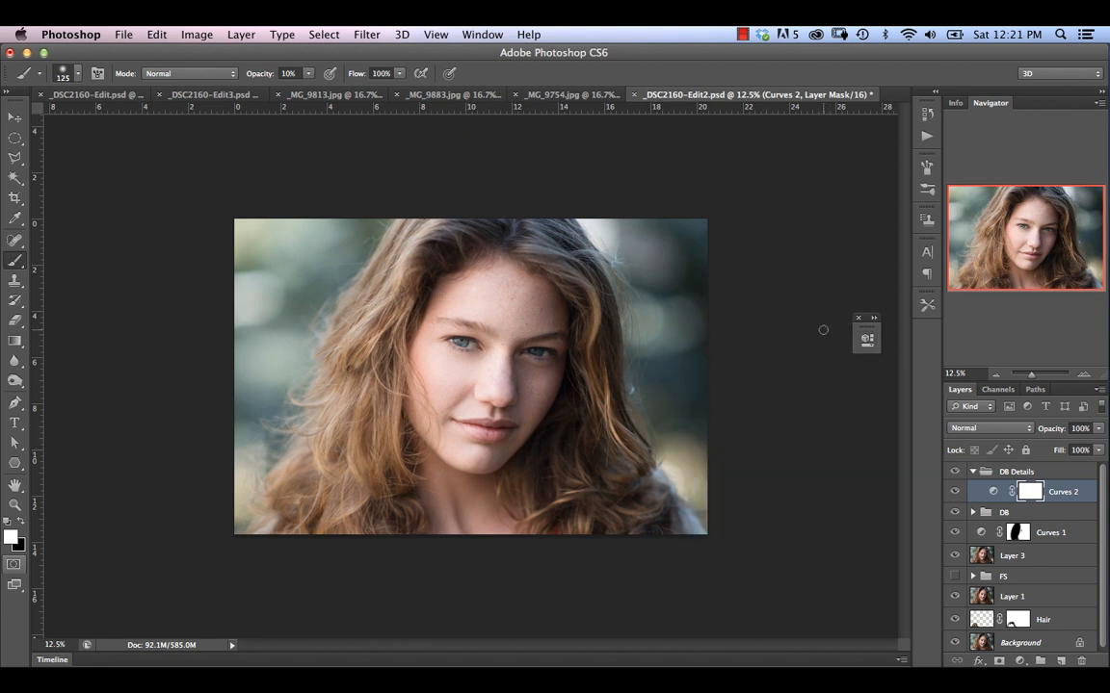
pyautogui.click(990, 428)
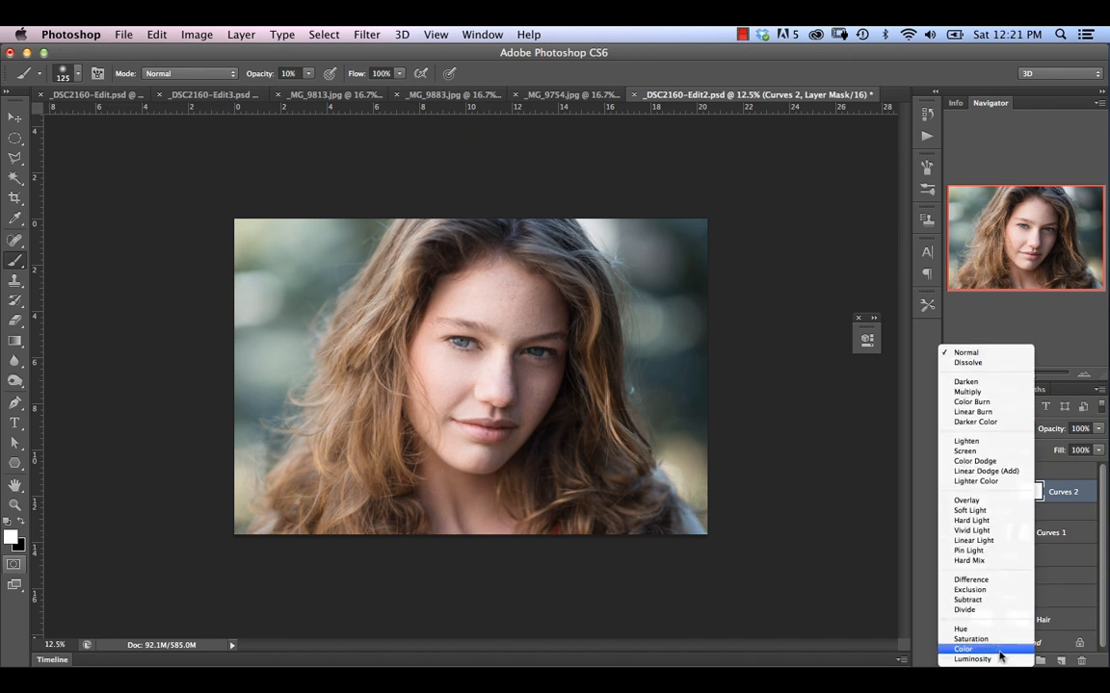
pyautogui.click(992, 659)
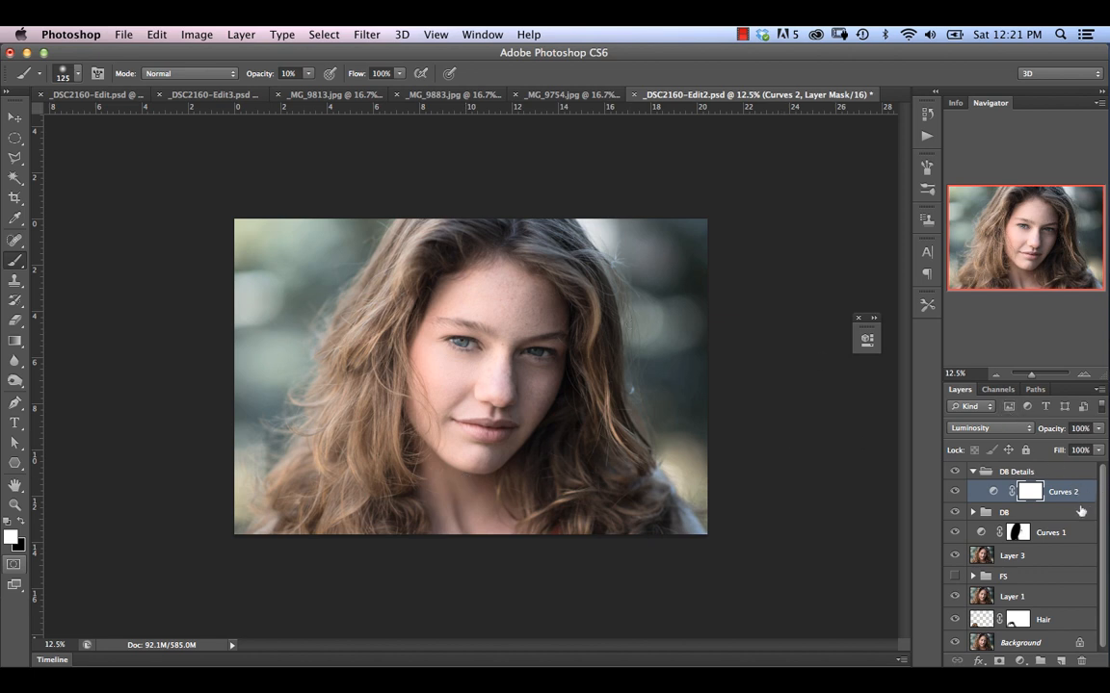
# Rename the brightening curves layer Dodge and invert its mask to black.
pyautogui.doubleClick(1063, 492)
pyautogui.write('Dod')
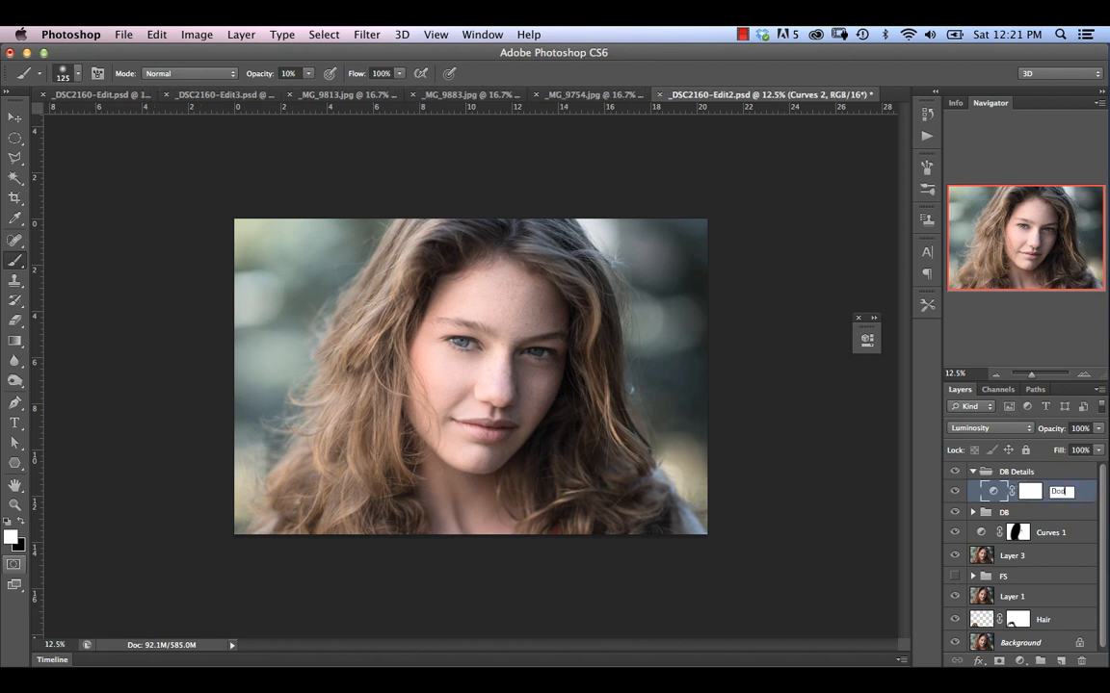
pyautogui.write('ge')
pyautogui.press('Return')
pyautogui.click(1029, 492)
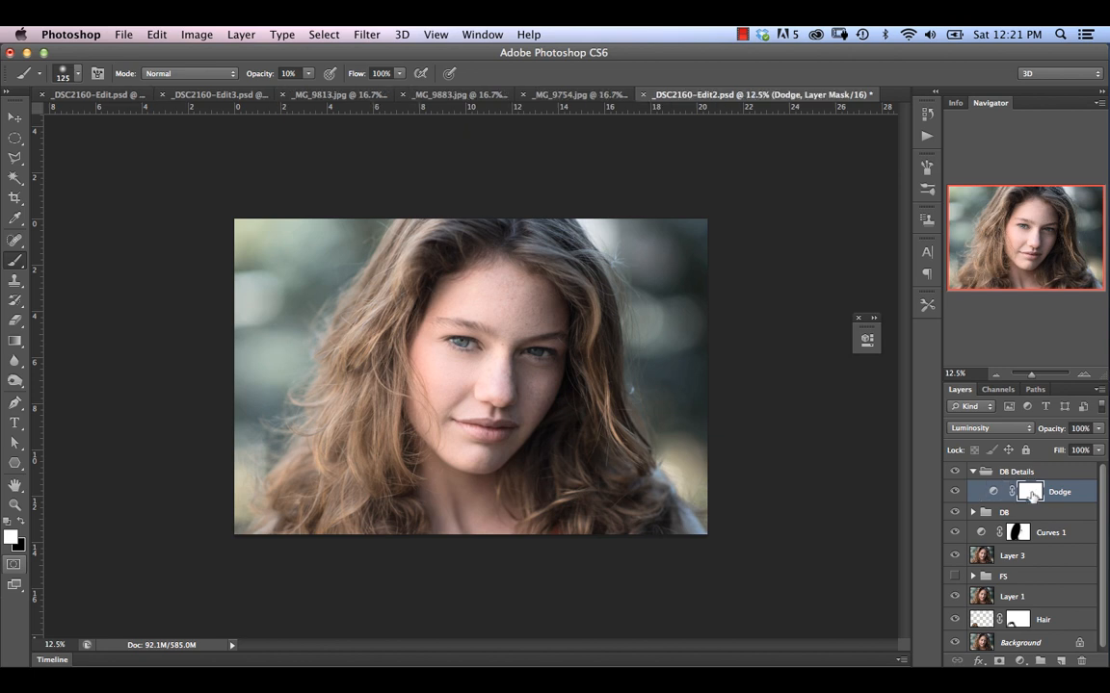
pyautogui.press('super+i')
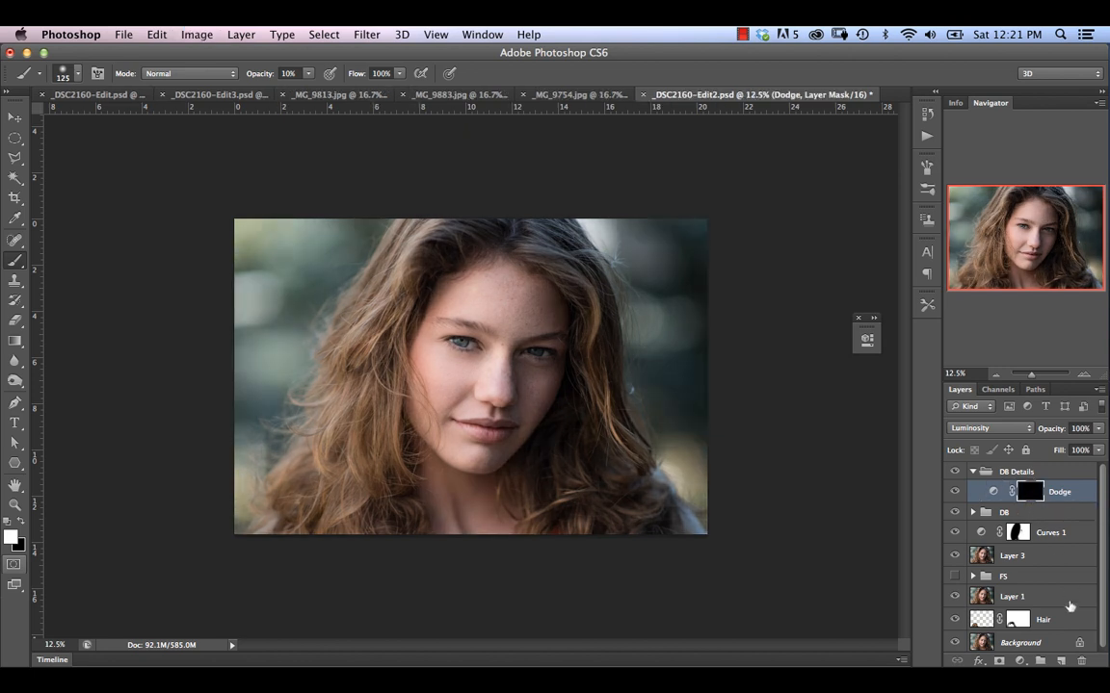
# Add a second Curves adjustment layer that lowers the midtones from input 146 to output 117, using Luminosity blending.
pyautogui.click(1019, 661)
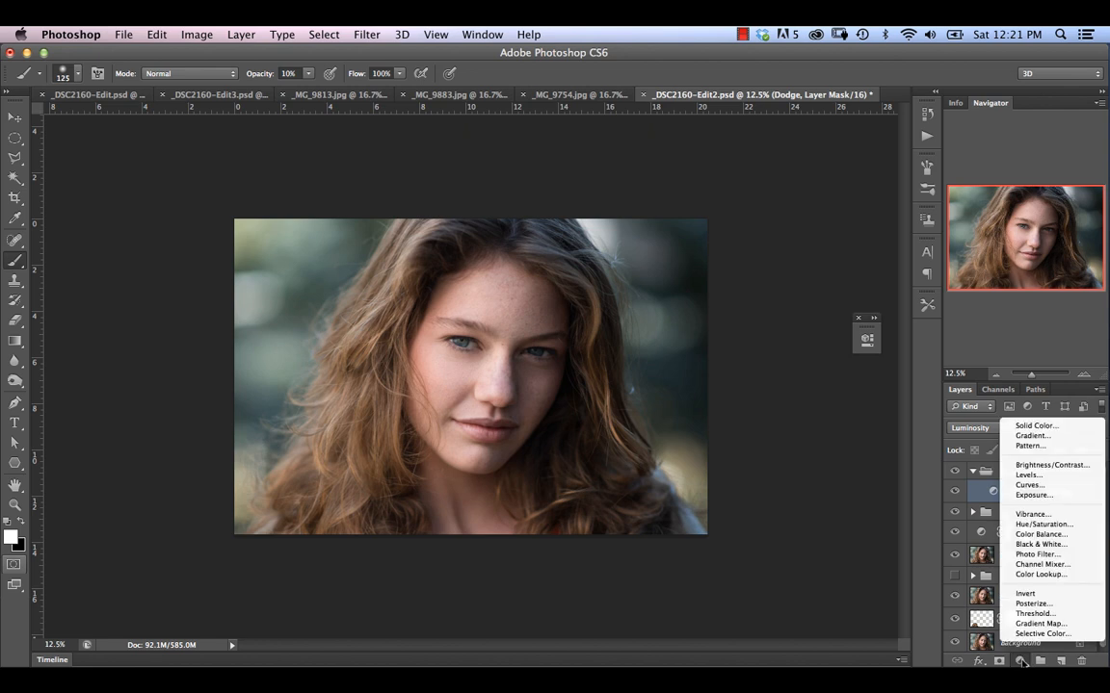
pyautogui.click(1028, 485)
pyautogui.moveTo(778, 464); pyautogui.dragTo(782, 466)
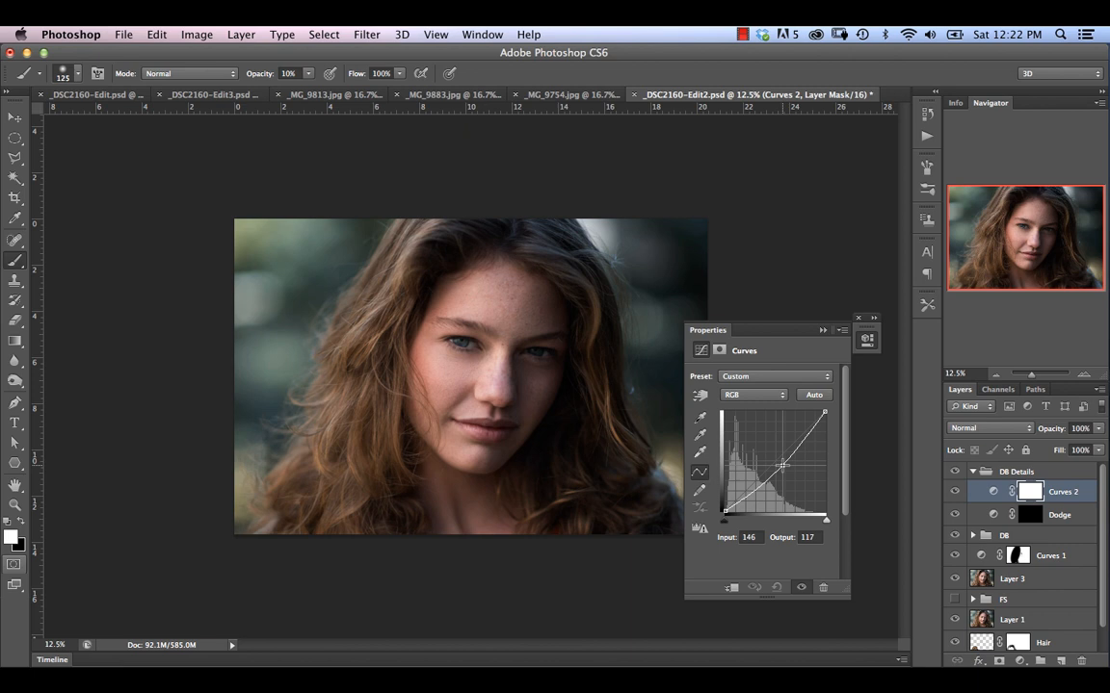
pyautogui.click(823, 331)
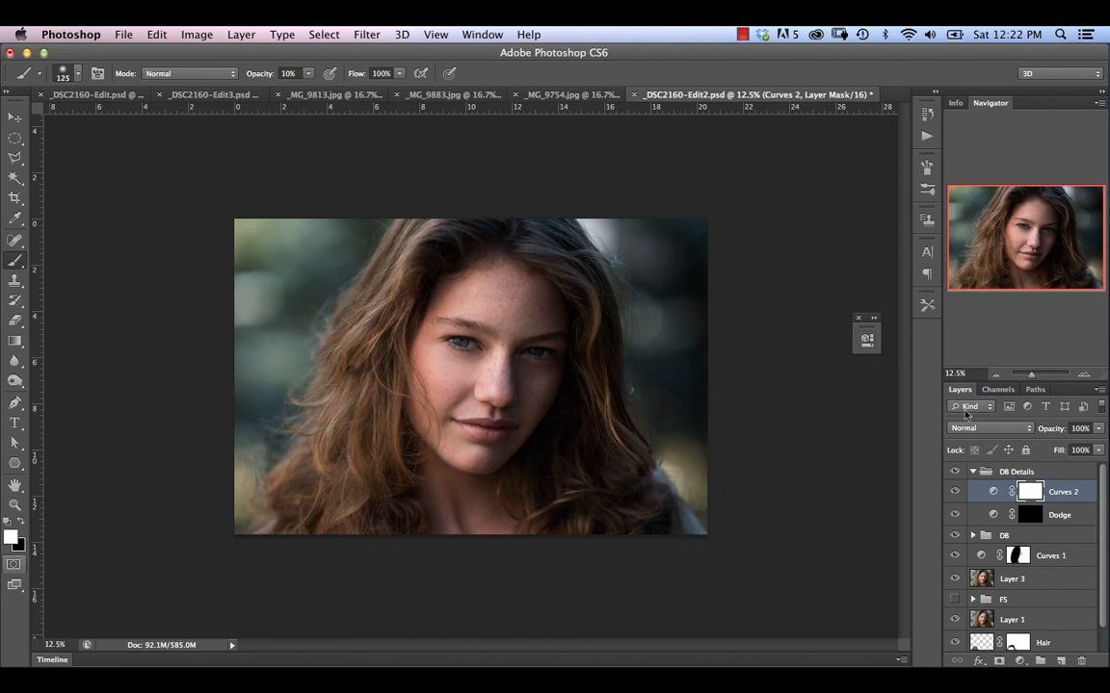
pyautogui.click(982, 428)
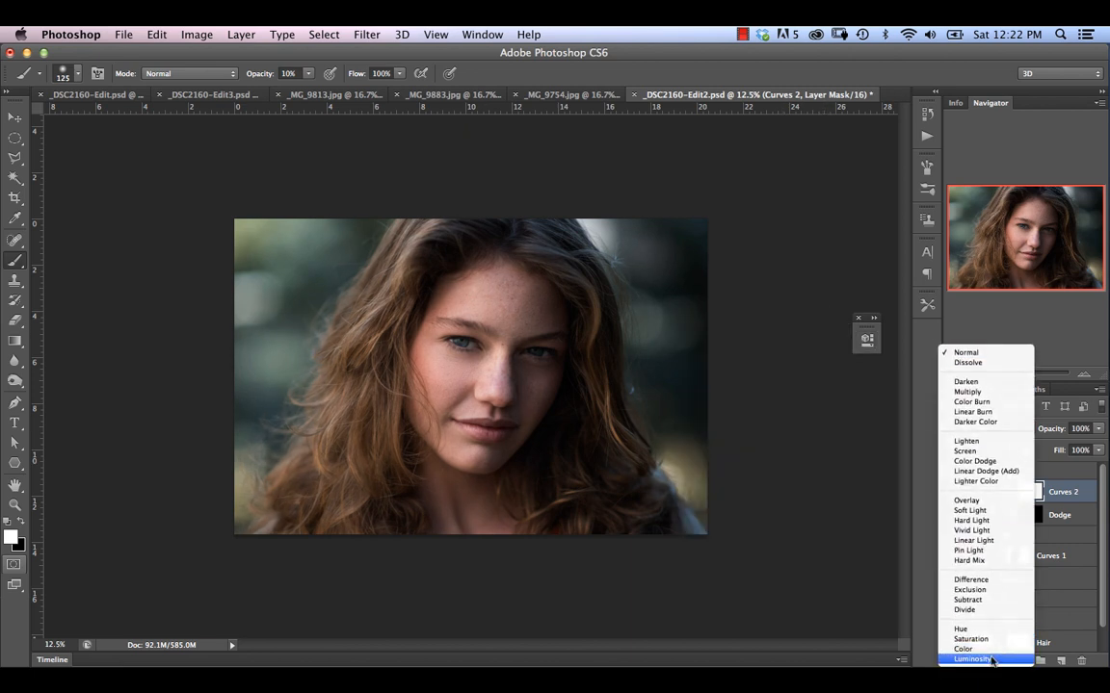
pyautogui.click(991, 660)
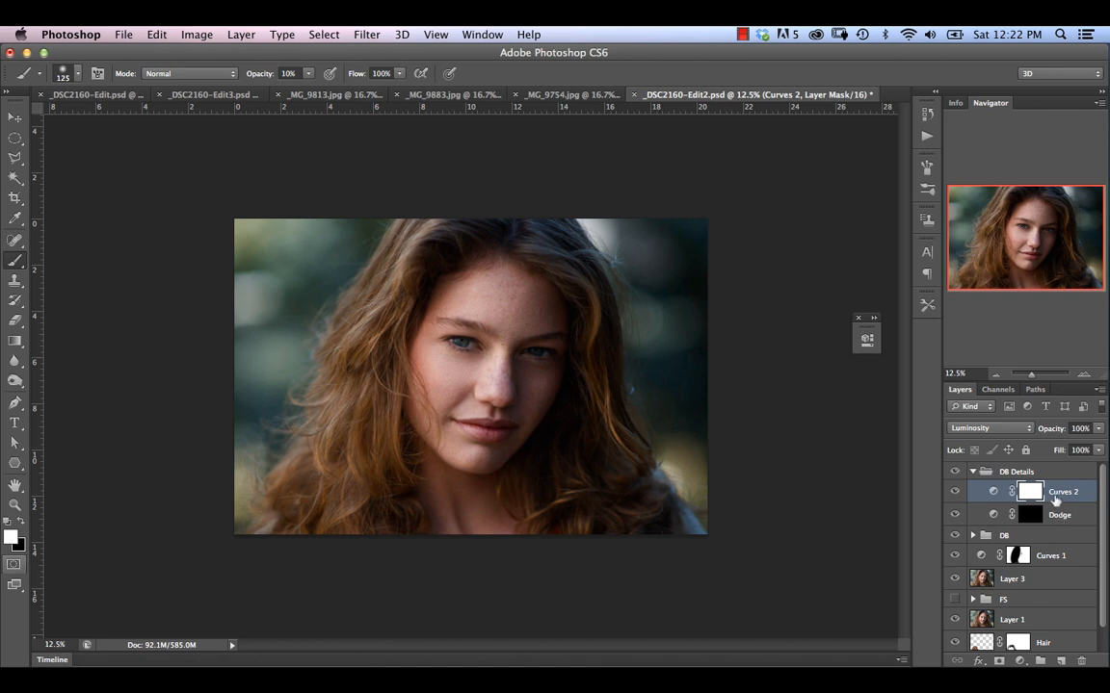
# Rename the darkening curves layer Burn and invert its mask to black.
pyautogui.doubleClick(1054, 493)
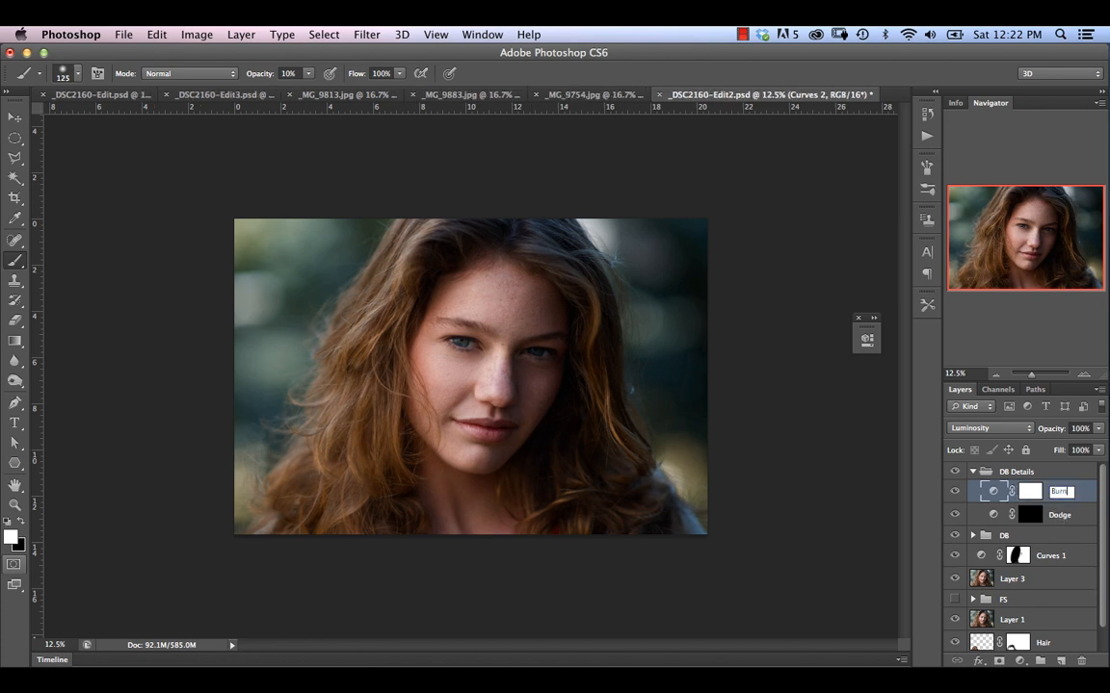
pyautogui.press('Return')
pyautogui.click(1032, 495)
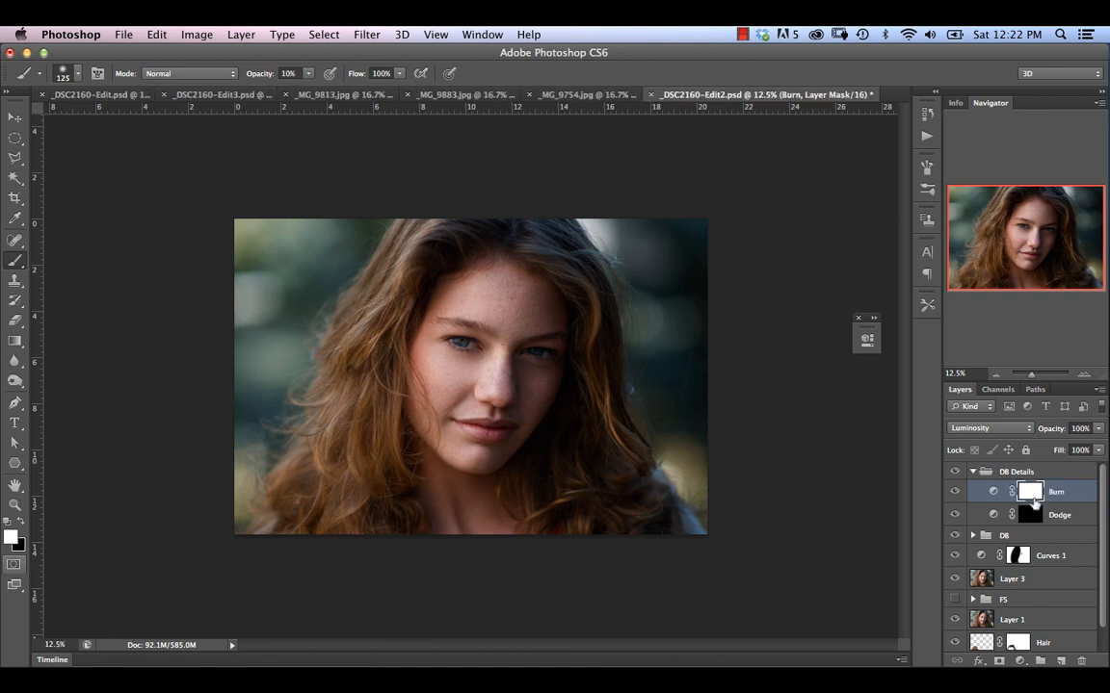
pyautogui.press('super+i')
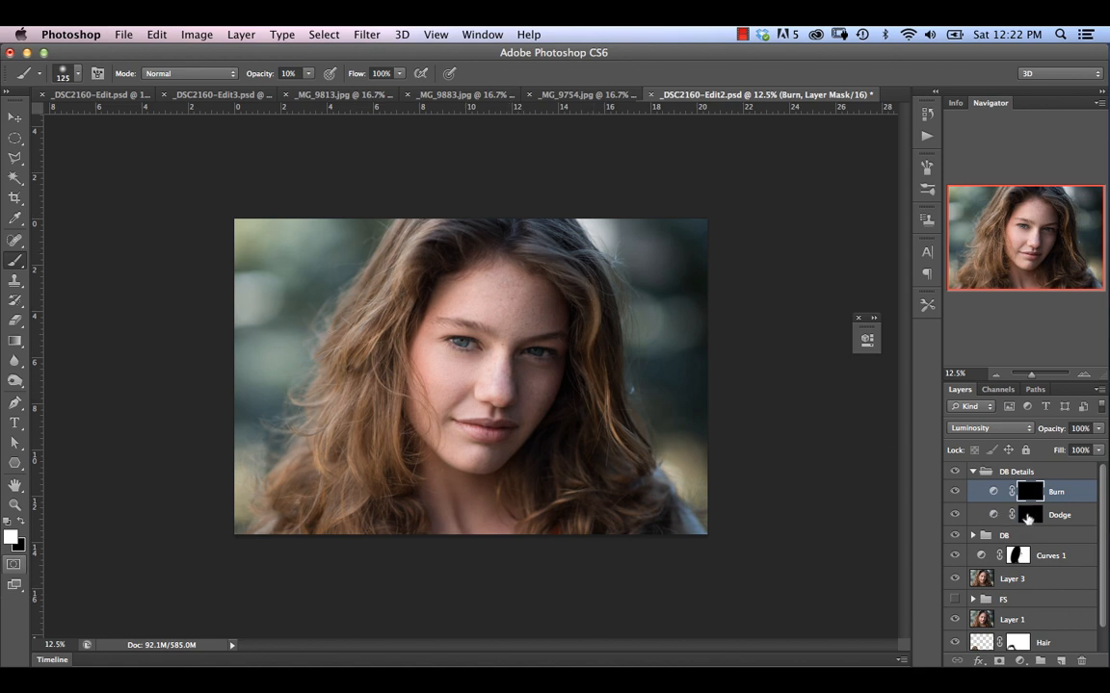
# Paint white on the Dodge mask with a 125 px brush at 10% opacity to brighten the highlighted hair strands on both sides.
pyautogui.click(1030, 515)
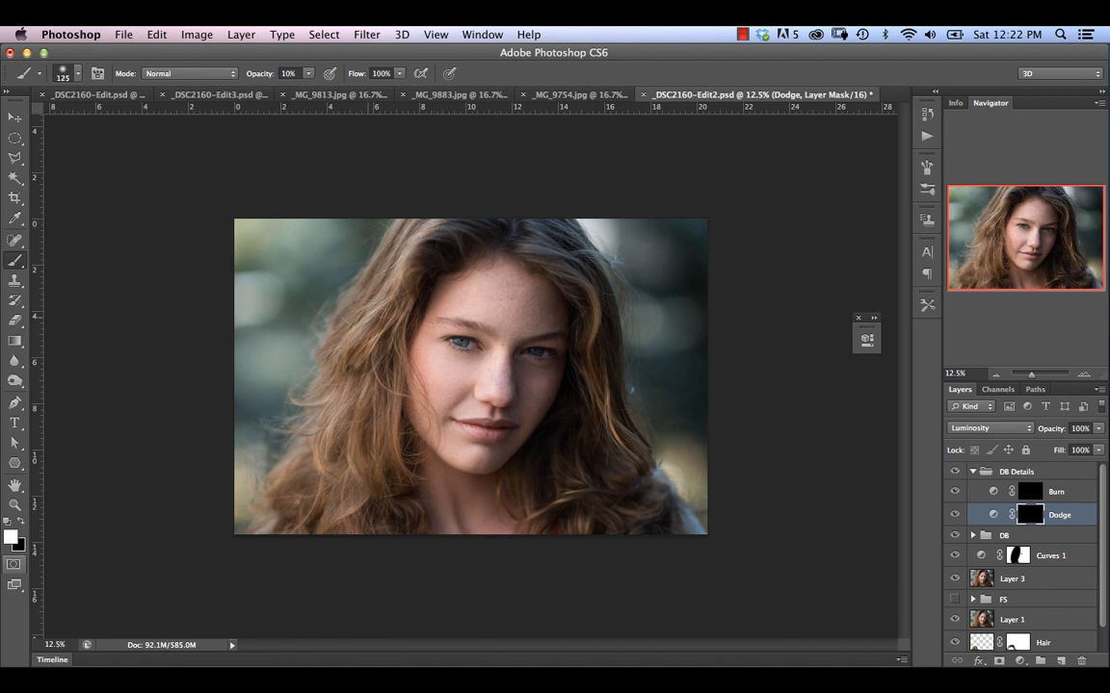
pyautogui.moveTo(348, 295)
pyautogui.mouseDown()
pyautogui.moveTo(312, 325)
pyautogui.moveTo(394, 372)
pyautogui.moveTo(337, 443)
pyautogui.moveTo(324, 431)
pyautogui.mouseUp()
pyautogui.moveTo(613, 386); pyautogui.dragTo(607, 379)
pyautogui.moveTo(633, 442)
pyautogui.mouseDown()
pyautogui.moveTo(591, 375)
pyautogui.moveTo(652, 443)
pyautogui.moveTo(639, 519)
pyautogui.mouseUp()
pyautogui.moveTo(528, 530)
pyautogui.mouseDown()
pyautogui.moveTo(586, 493)
pyautogui.moveTo(591, 510)
pyautogui.mouseUp()
pyautogui.moveTo(633, 438); pyautogui.dragTo(651, 453)
pyautogui.moveTo(614, 417); pyautogui.dragTo(646, 452)
pyautogui.moveTo(661, 508); pyautogui.dragTo(603, 499)
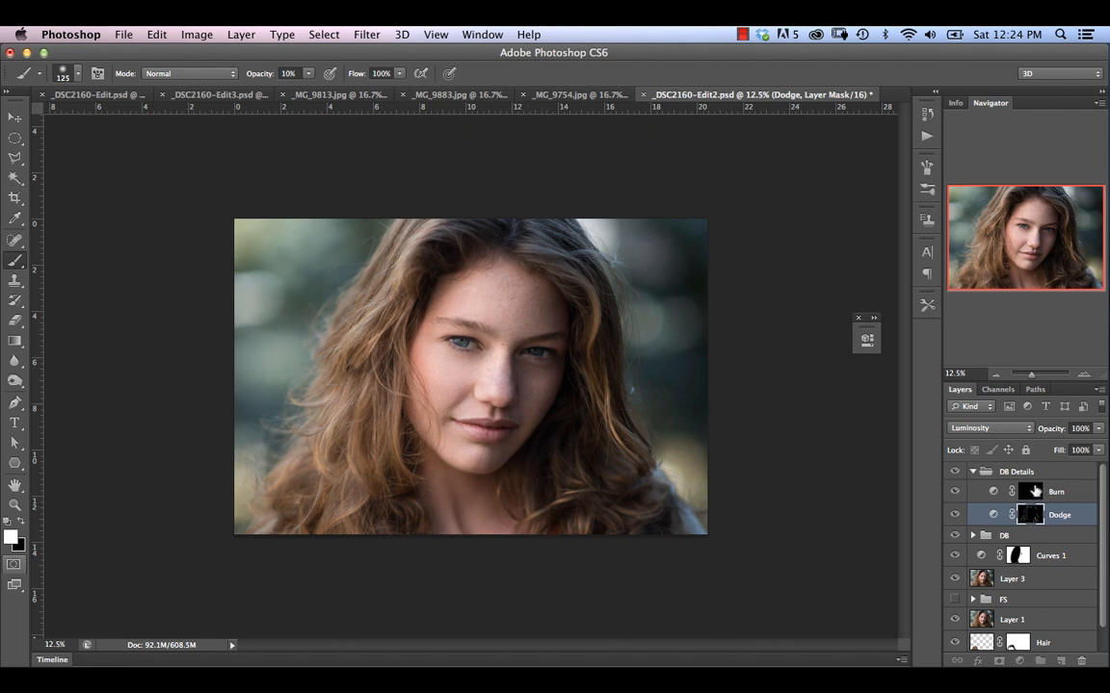
# Paint white on the Burn mask with a 150 px brush at 10% opacity to deepen the shadows between the hair strands.
pyautogui.hotkey('alt', ']')
pyautogui.press(']')
pyautogui.moveTo(366, 449)
pyautogui.mouseDown()
pyautogui.moveTo(332, 386)
pyautogui.moveTo(347, 416)
pyautogui.moveTo(345, 458)
pyautogui.mouseUp()
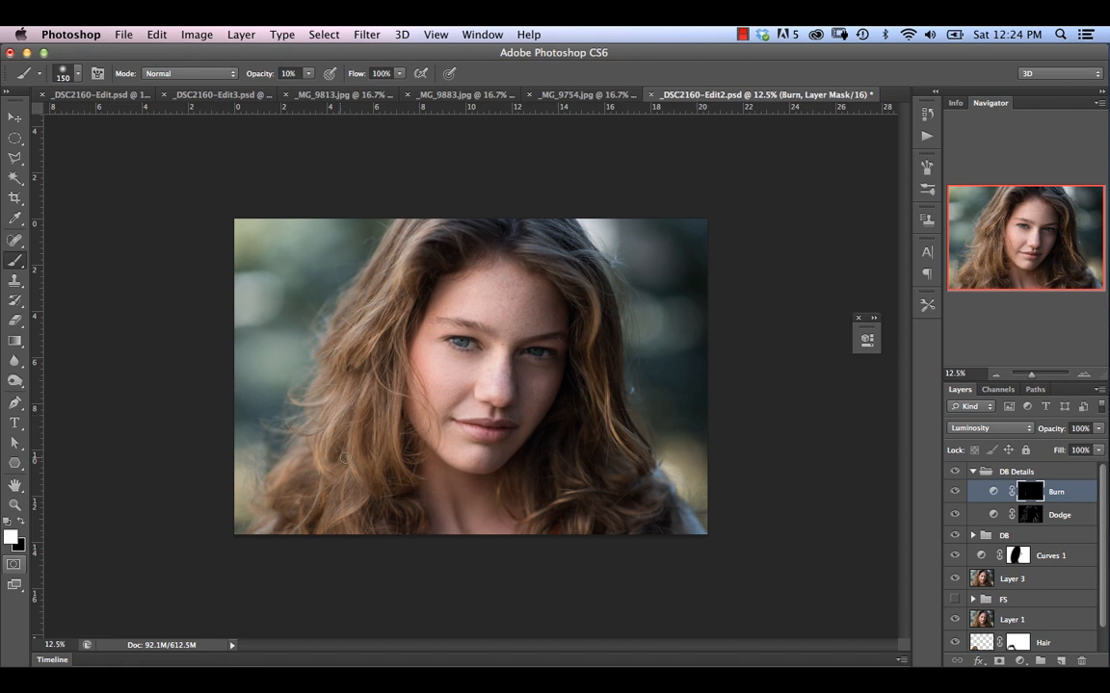
pyautogui.moveTo(347, 411)
pyautogui.mouseDown()
pyautogui.moveTo(366, 367)
pyautogui.moveTo(422, 337)
pyautogui.moveTo(381, 411)
pyautogui.moveTo(427, 360)
pyautogui.moveTo(367, 402)
pyautogui.moveTo(401, 349)
pyautogui.moveTo(391, 437)
pyautogui.moveTo(410, 422)
pyautogui.moveTo(385, 402)
pyautogui.moveTo(393, 339)
pyautogui.moveTo(388, 408)
pyautogui.moveTo(301, 423)
pyautogui.moveTo(329, 504)
pyautogui.moveTo(297, 486)
pyautogui.moveTo(310, 470)
pyautogui.moveTo(311, 489)
pyautogui.moveTo(280, 496)
pyautogui.moveTo(479, 300)
pyautogui.mouseUp()
pyautogui.moveTo(368, 454)
pyautogui.mouseDown()
pyautogui.moveTo(366, 493)
pyautogui.moveTo(348, 497)
pyautogui.mouseUp()
pyautogui.moveTo(296, 456)
pyautogui.mouseDown()
pyautogui.moveTo(325, 497)
pyautogui.moveTo(295, 508)
pyautogui.moveTo(288, 545)
pyautogui.mouseUp()
pyautogui.moveTo(583, 505)
pyautogui.mouseDown()
pyautogui.moveTo(567, 520)
pyautogui.moveTo(587, 544)
pyautogui.mouseUp()
pyautogui.moveTo(596, 444); pyautogui.dragTo(605, 335)
pyautogui.moveTo(550, 233)
pyautogui.mouseDown()
pyautogui.moveTo(533, 225)
pyautogui.moveTo(563, 237)
pyautogui.moveTo(542, 236)
pyautogui.mouseUp()
# Continue painting fine hair detail into the mask with repeatedly varied brush sizes, ending at 45 px.
pyautogui.press('[')
pyautogui.press('[')
pyautogui.press(']')
pyautogui.press(']')
pyautogui.press(']')
pyautogui.press(']')
pyautogui.press(']')
pyautogui.press('[')
pyautogui.press('[')
pyautogui.press('[')
pyautogui.press('[')
pyautogui.press('[')
pyautogui.press('[')
pyautogui.press('[')
pyautogui.press('[')
pyautogui.press('[')
pyautogui.press(']')
pyautogui.press('[')
pyautogui.press('[')
pyautogui.press(']')
pyautogui.press(']')
pyautogui.press(']')
pyautogui.press(']')
pyautogui.press(']')
pyautogui.press(']')
pyautogui.press(']')
pyautogui.press('[')
pyautogui.press('[')
pyautogui.press('[')
pyautogui.press(']')
pyautogui.press('[')
pyautogui.press('[')
pyautogui.press('[')
pyautogui.press('[')
pyautogui.press('[')
pyautogui.press(']')
pyautogui.press(']')
pyautogui.press('[')
pyautogui.press(']')
pyautogui.press(']')
pyautogui.press(']')
pyautogui.press(']')
pyautogui.press(']')
pyautogui.press('[')
pyautogui.press('[')
pyautogui.press('[')
# Compare the portrait with and without the DB Details group, leave the group hidden, and select the Dodge layer mask.
pyautogui.click(954, 473)
pyautogui.click(955, 473)
pyautogui.click(954, 472)
pyautogui.click(1028, 515)
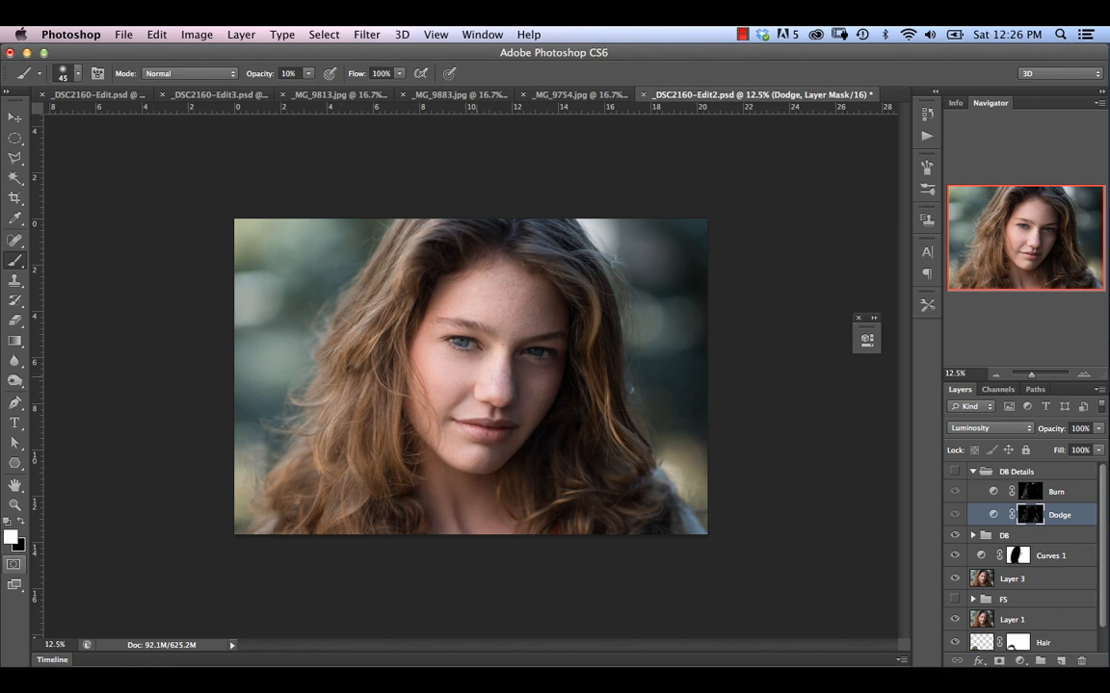
# Rotate the canvas counterclockwise to several angles, including -153° and -101°, and return it to 0°.
pyautogui.press('r')
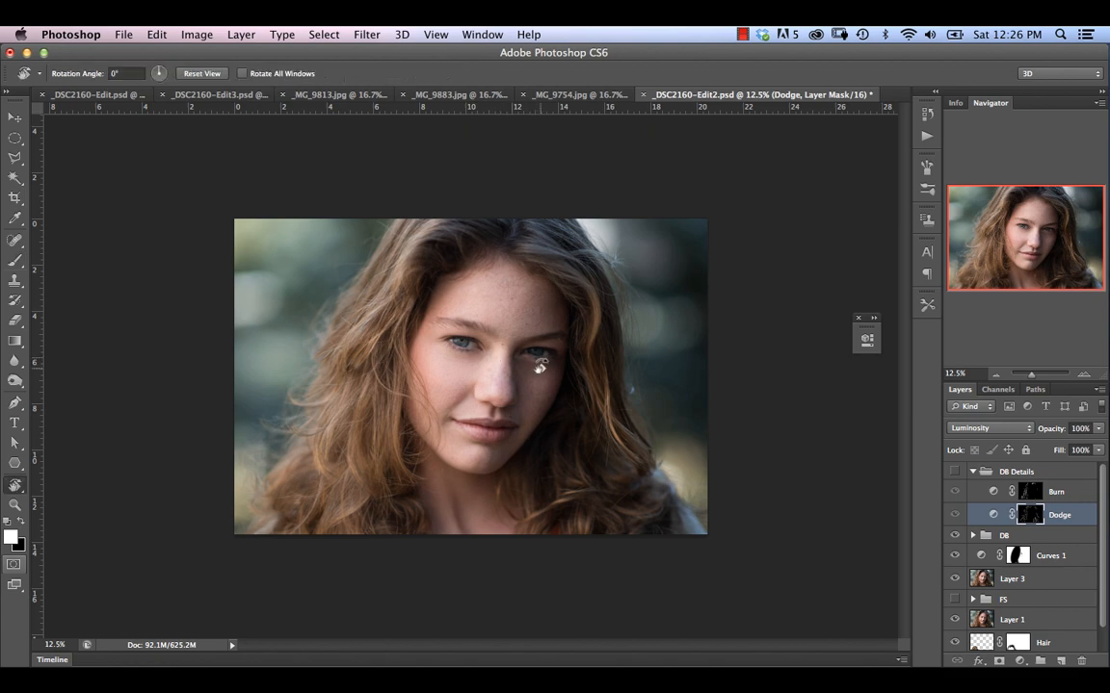
pyautogui.moveTo(539, 364)
pyautogui.mouseDown()
pyautogui.moveTo(507, 312)
pyautogui.moveTo(409, 269)
pyautogui.mouseUp()
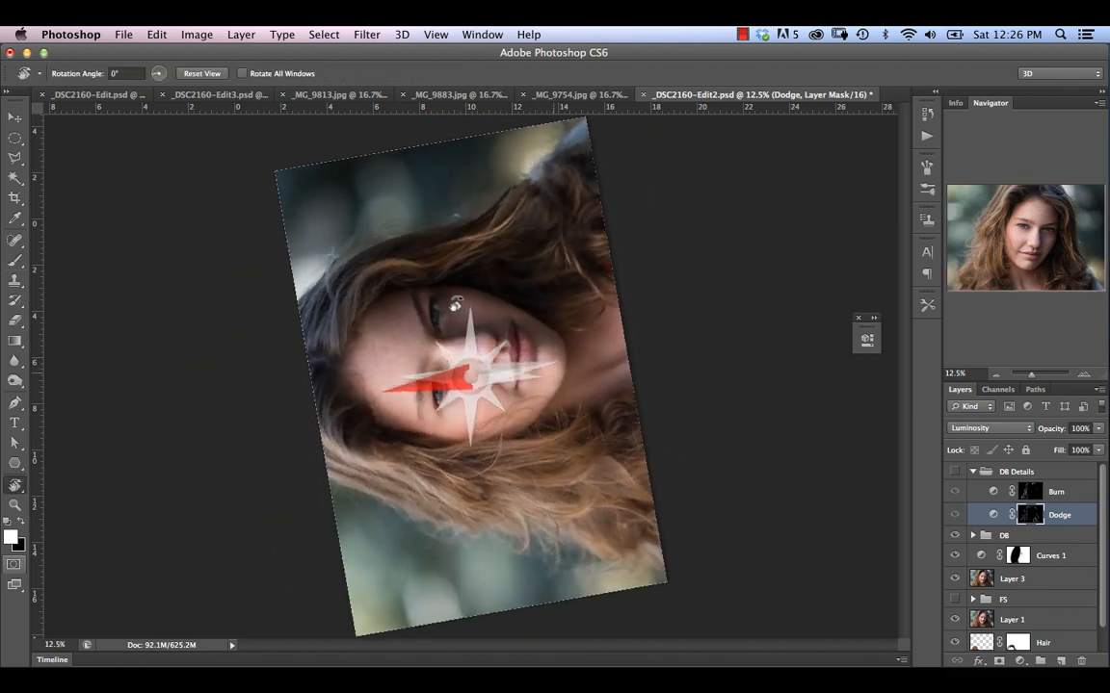
pyautogui.press('b')
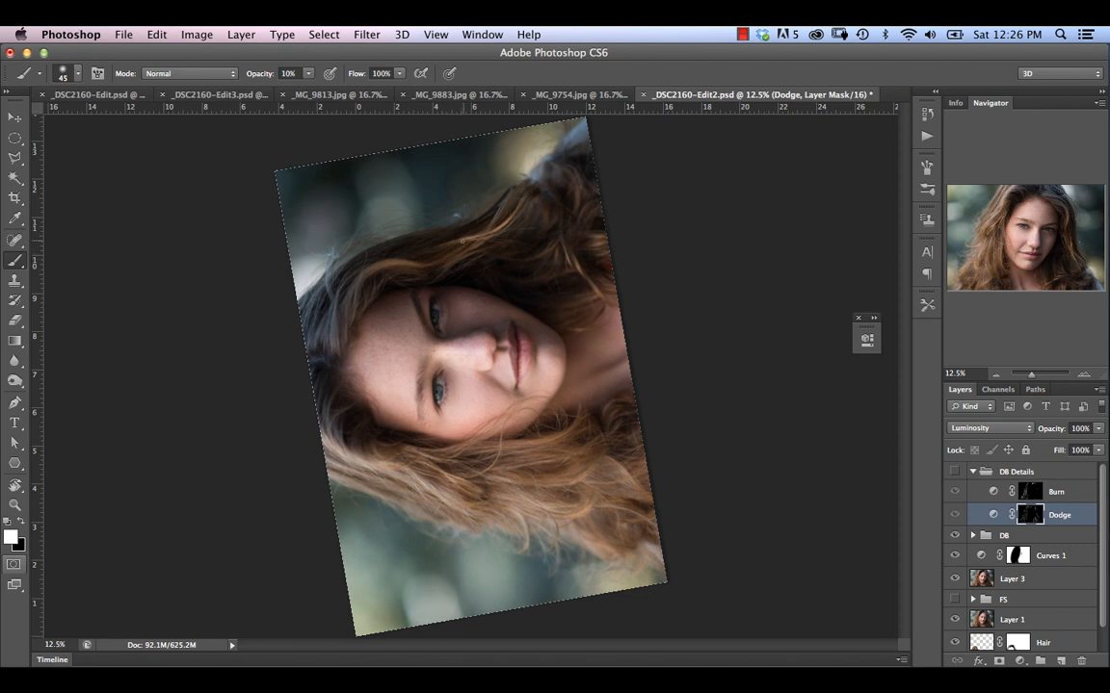
pyautogui.press('r')
pyautogui.moveTo(440, 218)
pyautogui.mouseDown()
pyautogui.moveTo(464, 222)
pyautogui.moveTo(440, 249)
pyautogui.mouseUp()
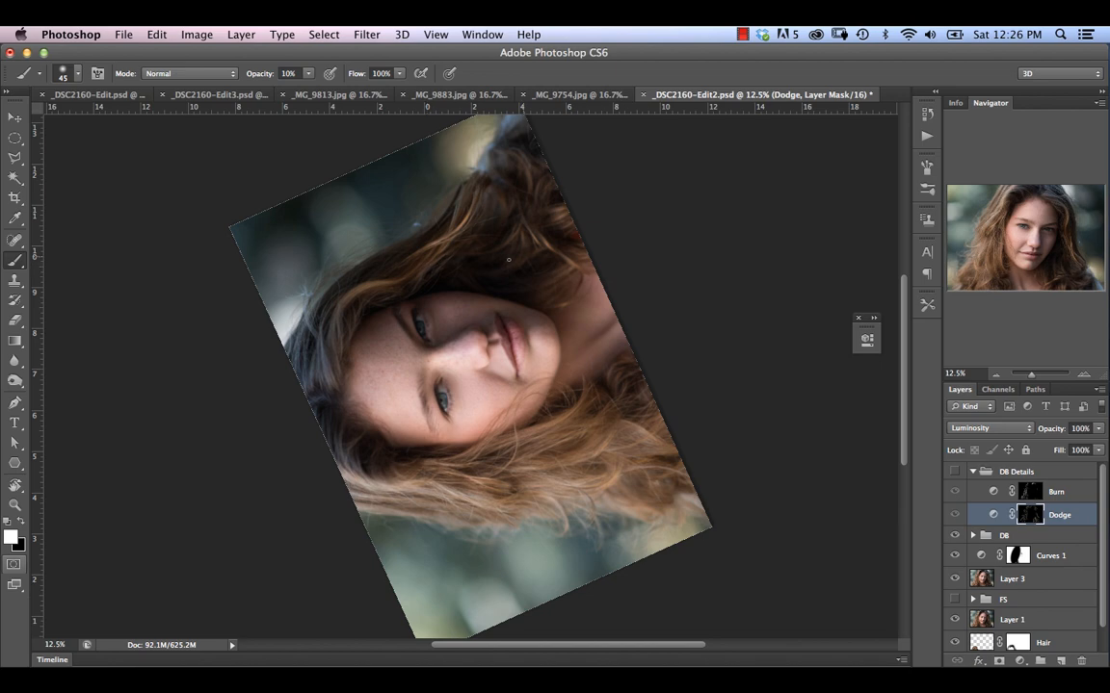
pyautogui.press('r')
pyautogui.moveTo(546, 258)
pyautogui.mouseDown()
pyautogui.moveTo(482, 235)
pyautogui.moveTo(351, 267)
pyautogui.moveTo(347, 298)
pyautogui.moveTo(401, 260)
pyautogui.mouseUp()
pyautogui.press('r')
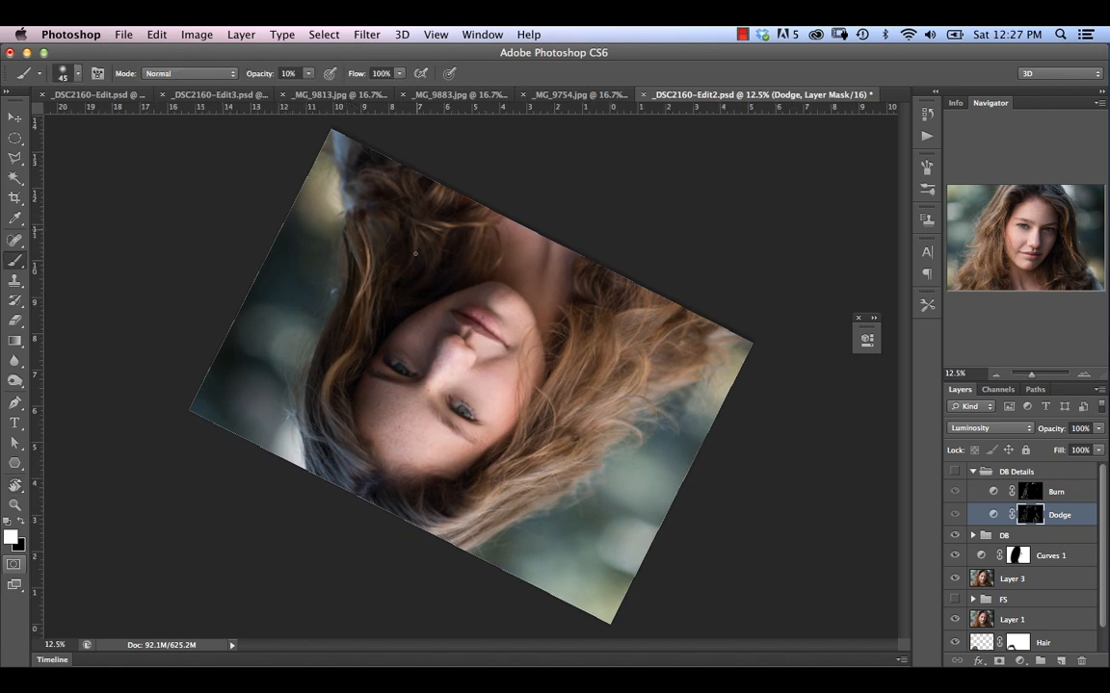
pyautogui.press('r')
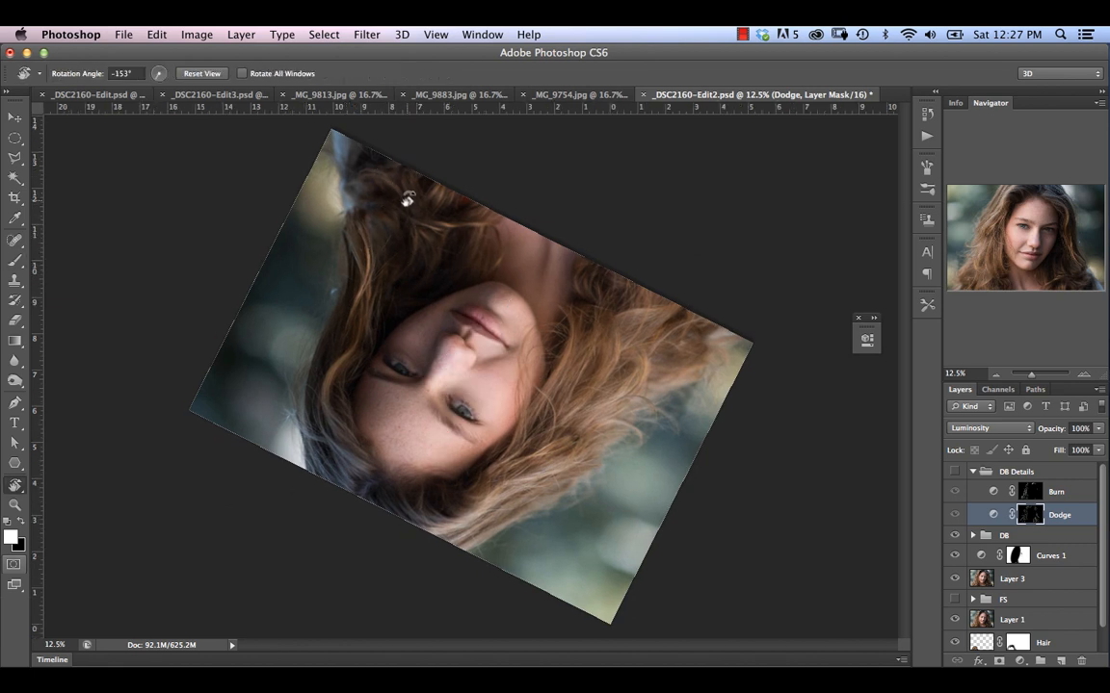
pyautogui.moveTo(404, 195)
pyautogui.mouseDown()
pyautogui.moveTo(400, 183)
pyautogui.moveTo(410, 204)
pyautogui.moveTo(510, 206)
pyautogui.moveTo(495, 190)
pyautogui.moveTo(571, 235)
pyautogui.mouseUp()
pyautogui.press('r')
pyautogui.press('r')
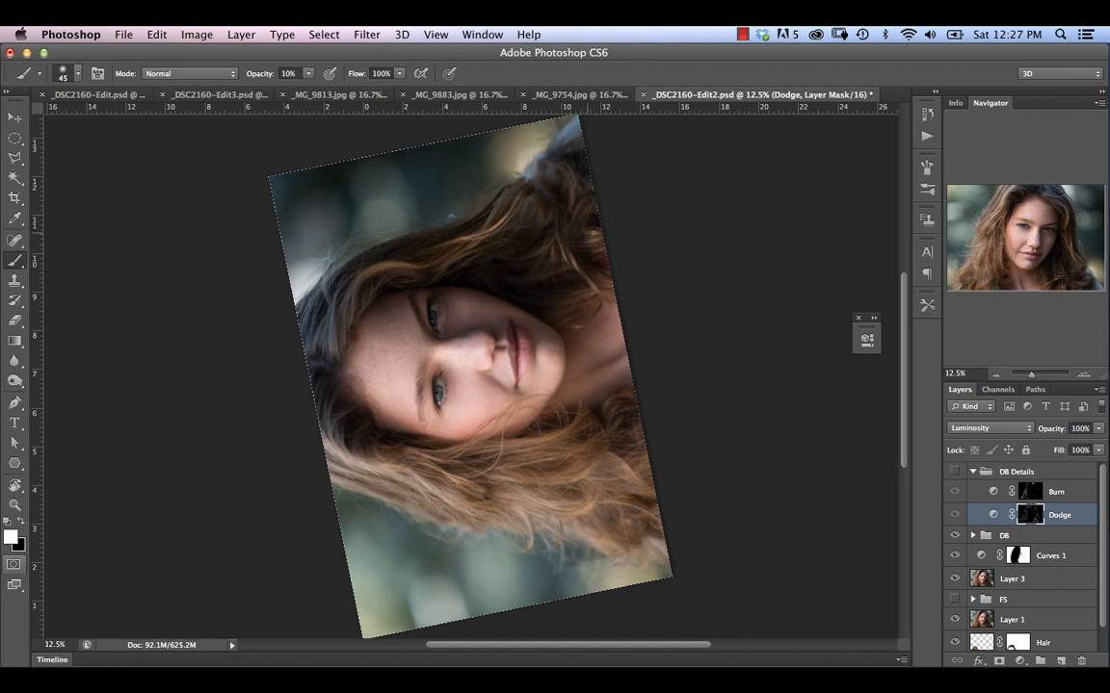
pyautogui.press('r')
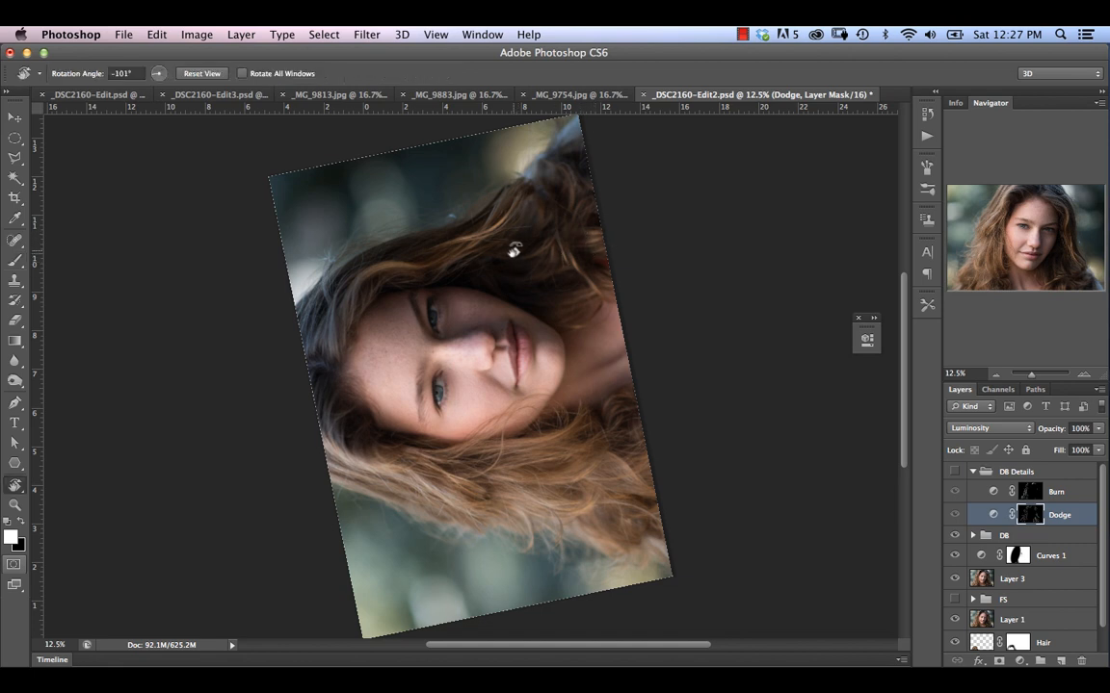
pyautogui.moveTo(507, 255); pyautogui.dragTo(561, 377)
# Show the DB Details group again and, from the Brush tool, rotate the canvas clockwise onto its side for painting the hair.
pyautogui.click(953, 471)
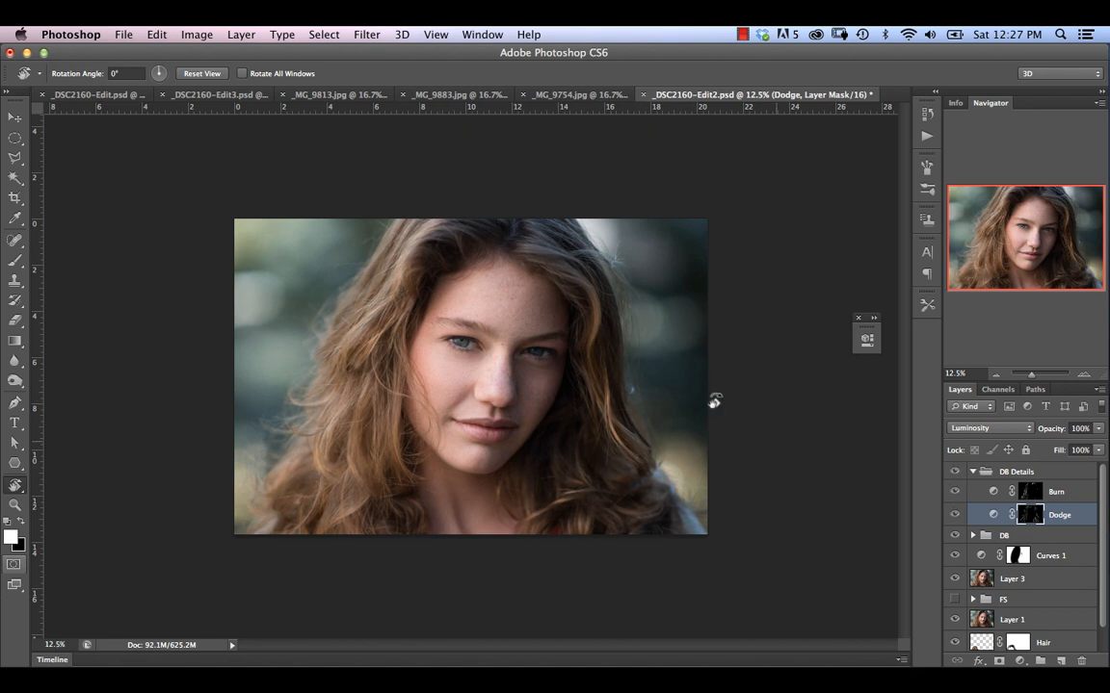
pyautogui.click(14, 260)
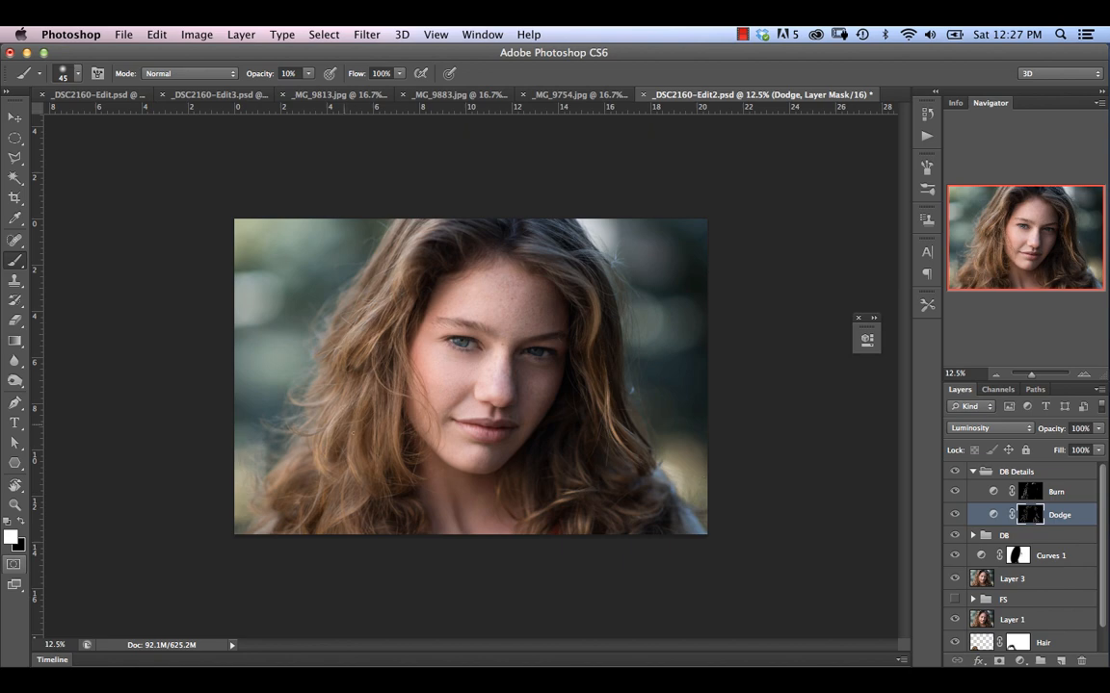
pyautogui.press('r')
pyautogui.moveTo(339, 372)
pyautogui.mouseDown()
pyautogui.moveTo(364, 309)
pyautogui.moveTo(446, 292)
pyautogui.moveTo(454, 302)
pyautogui.mouseUp()
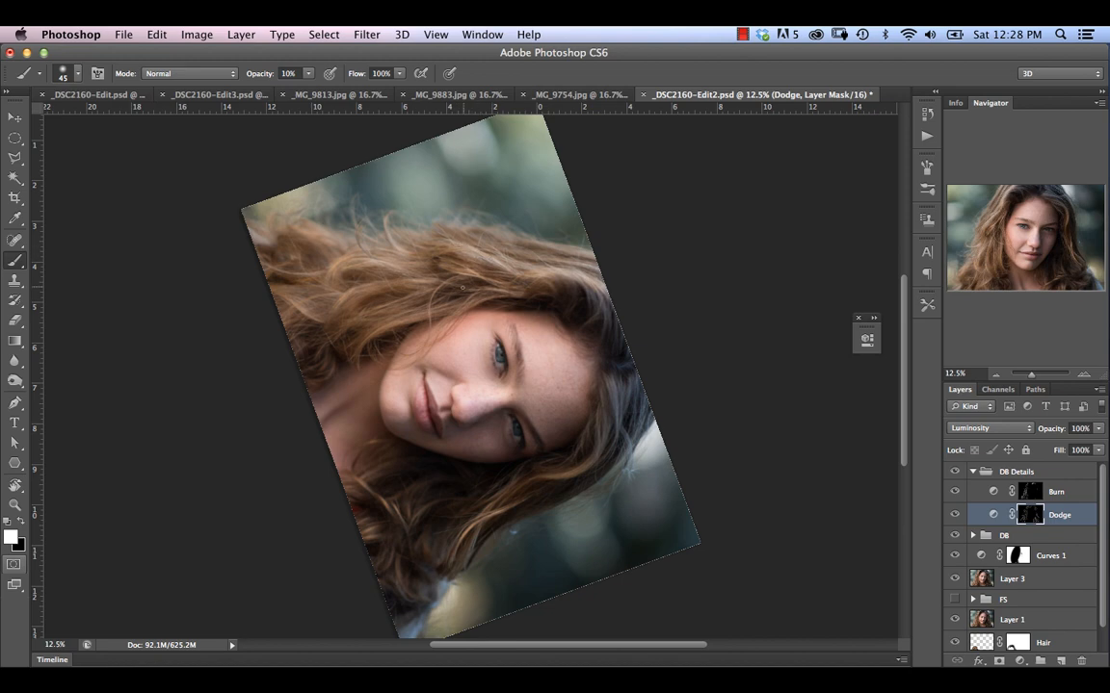
# Return the canvas to 0° rotation and compare the portrait with and without the DB Details group.
pyautogui.press('r')
pyautogui.moveTo(477, 285)
pyautogui.mouseDown()
pyautogui.moveTo(427, 282)
pyautogui.moveTo(372, 320)
pyautogui.moveTo(428, 281)
pyautogui.moveTo(385, 292)
pyautogui.moveTo(378, 319)
pyautogui.mouseUp()
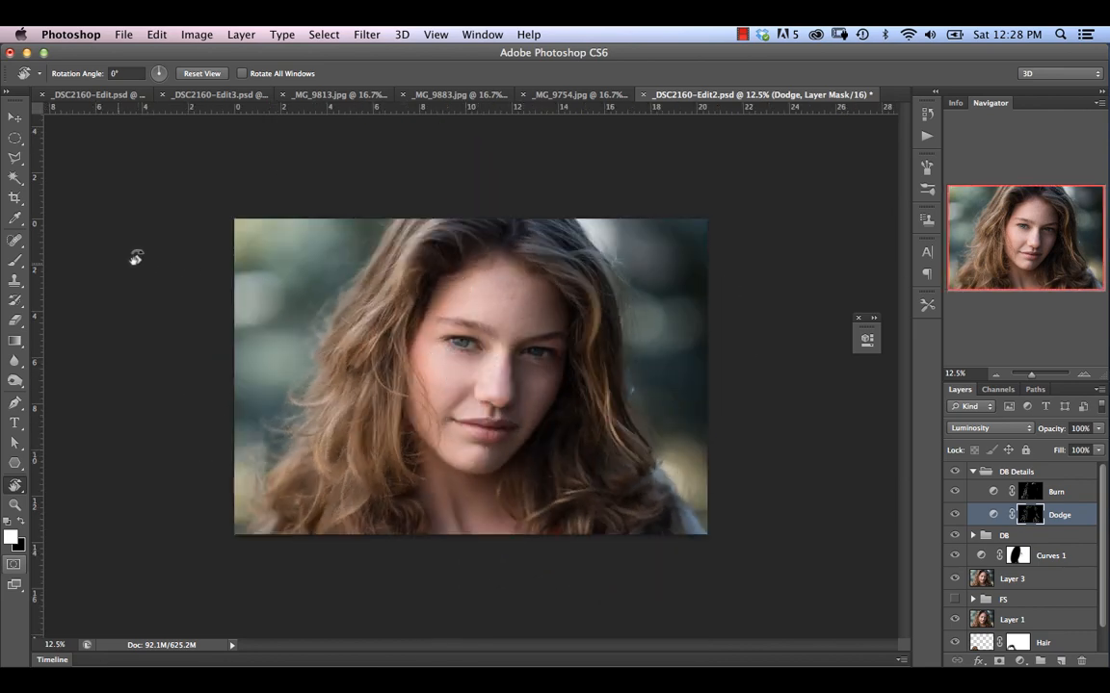
pyautogui.press('b')
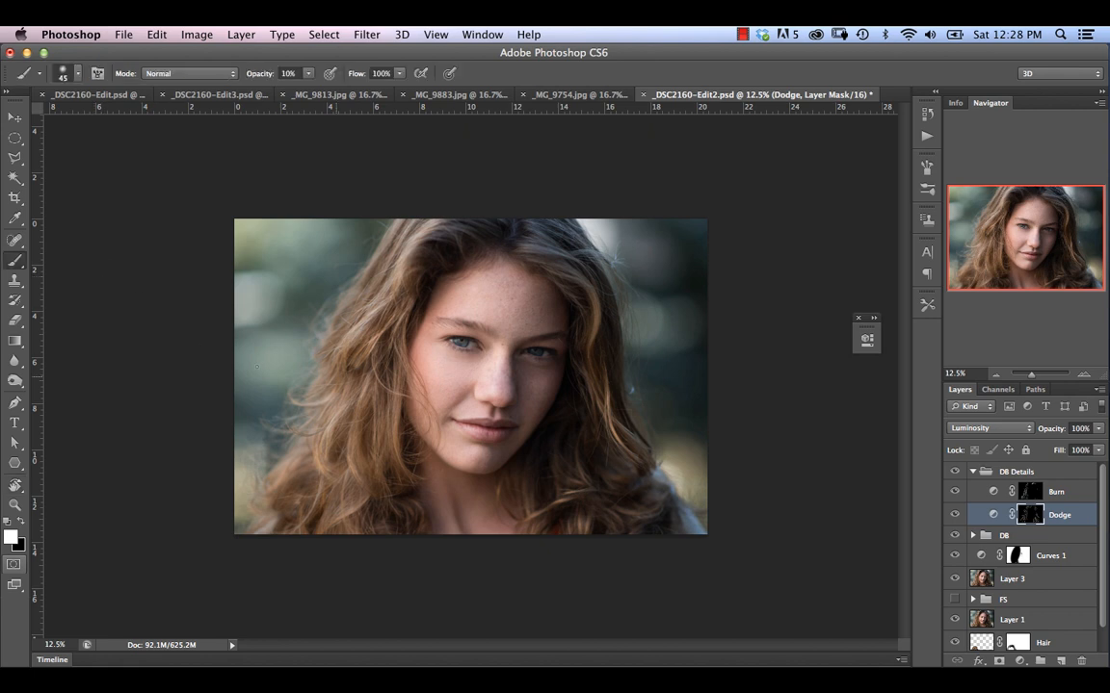
pyautogui.click(955, 472)
pyautogui.click(954, 472)
pyautogui.press('super+equal')
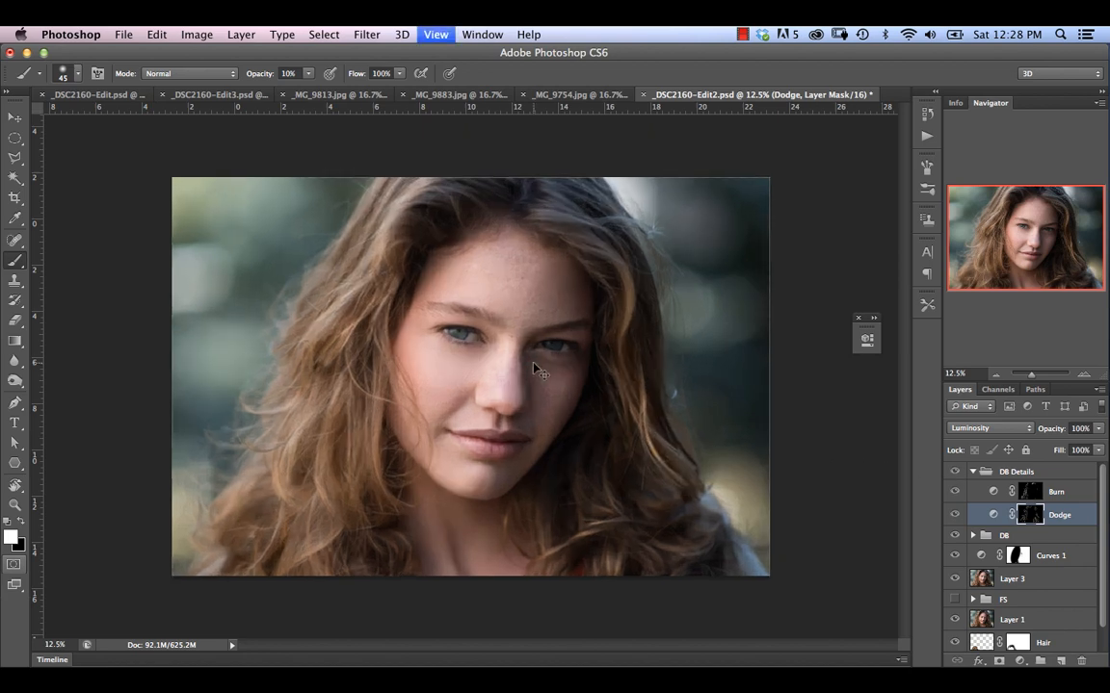
# Select the Burn layer mask, rotate the canvas to -33°, and paint over the eyebrows with a brush of up to 90 px.
pyautogui.click(1031, 494)
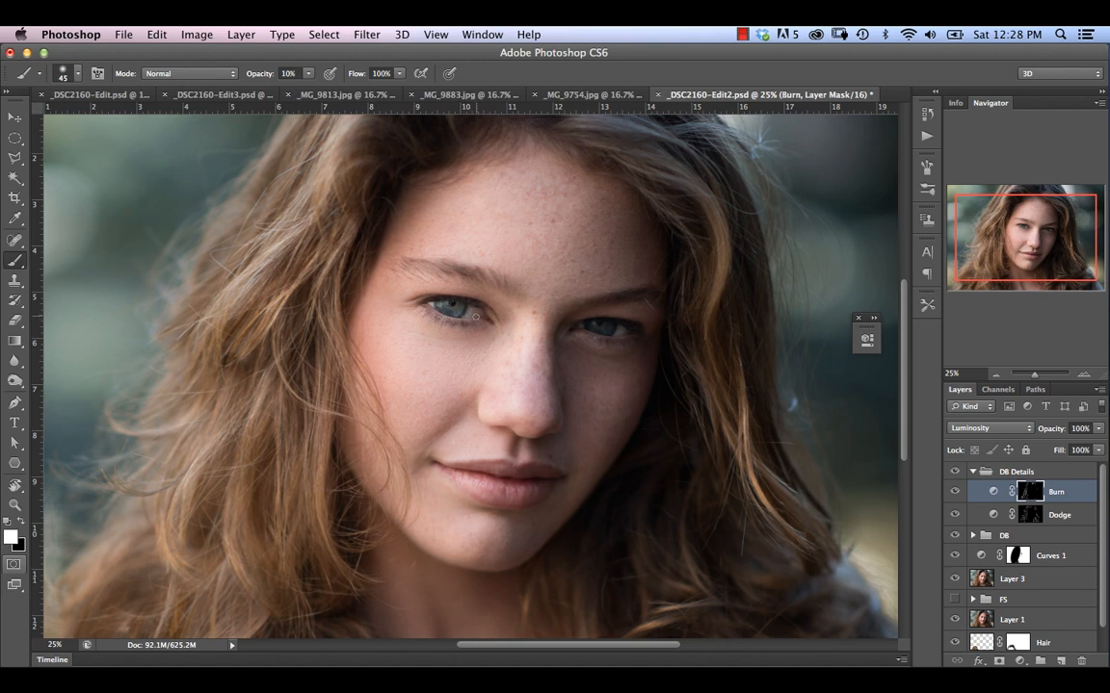
pyautogui.press('r')
pyautogui.moveTo(432, 287); pyautogui.dragTo(432, 328)
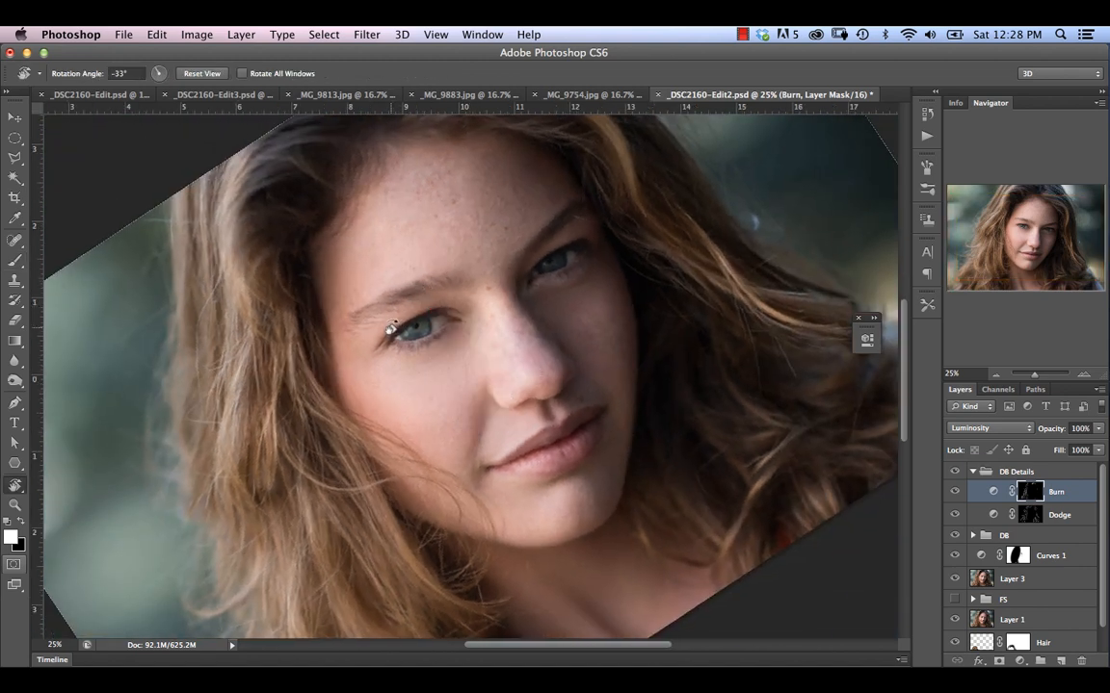
pyautogui.press('b')
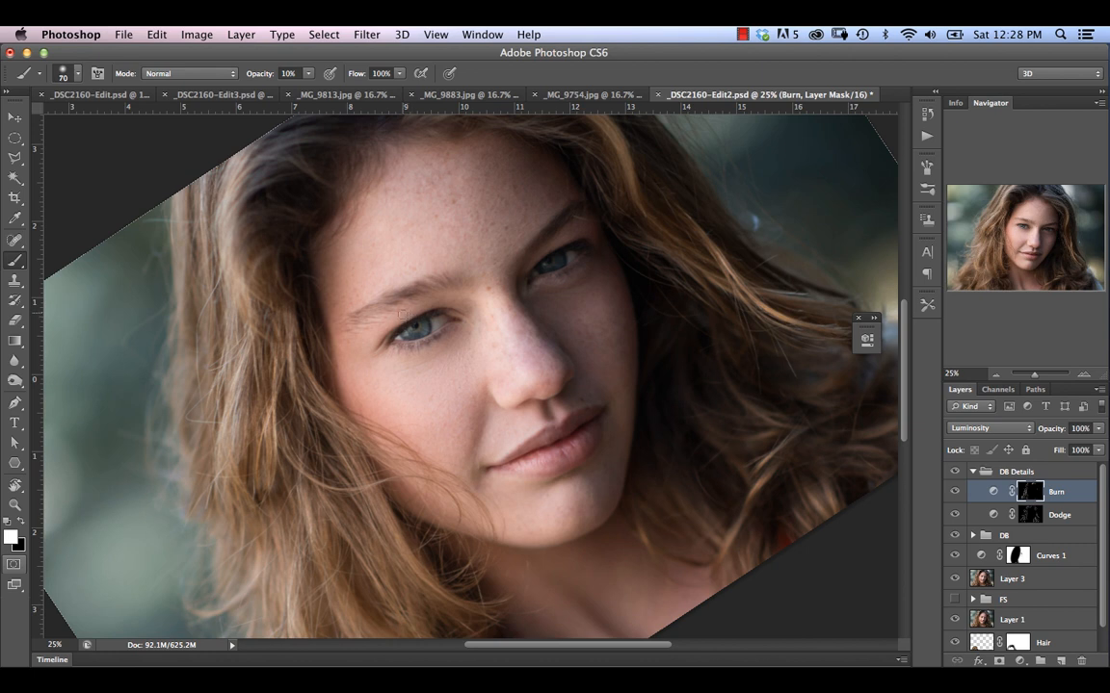
pyautogui.press(']')
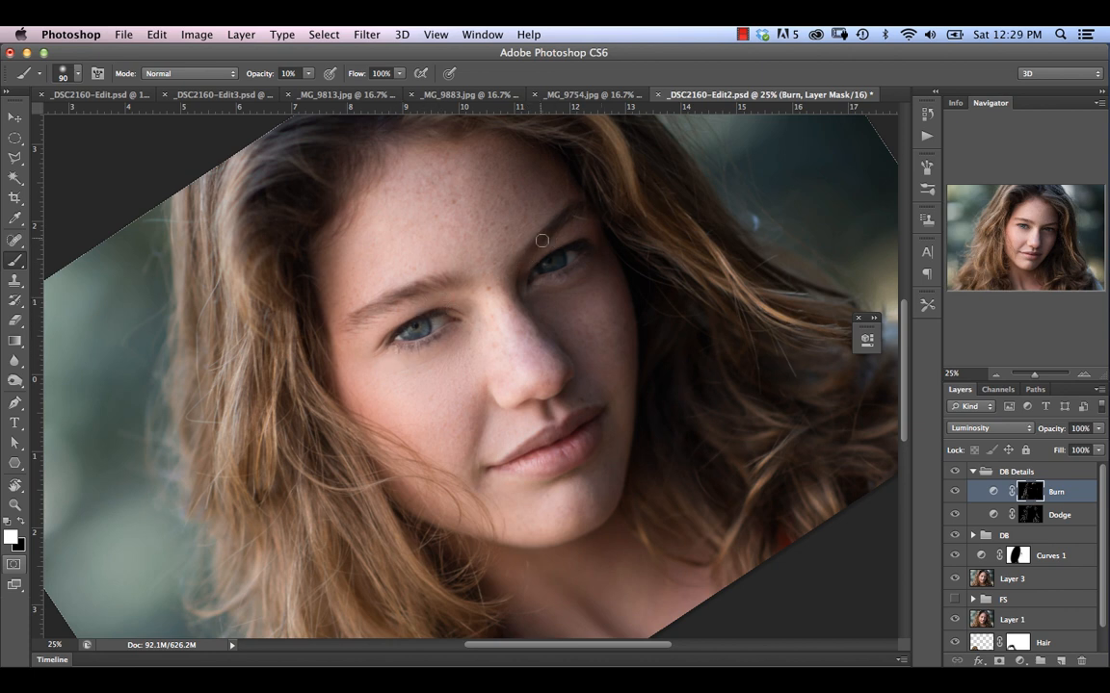
pyautogui.moveTo(559, 223); pyautogui.dragTo(578, 204)
# Continue painting fine detail into the Burn mask with varied brush sizes, rotating the canvas to 46° and using a 20 px brush.
pyautogui.press('[')
pyautogui.press('[')
pyautogui.press('[')
pyautogui.press(']')
pyautogui.press(']')
pyautogui.press(']')
pyautogui.press('r')
pyautogui.moveTo(574, 321)
pyautogui.mouseDown()
pyautogui.moveTo(576, 347)
pyautogui.moveTo(525, 433)
pyautogui.mouseUp()
pyautogui.press('b')
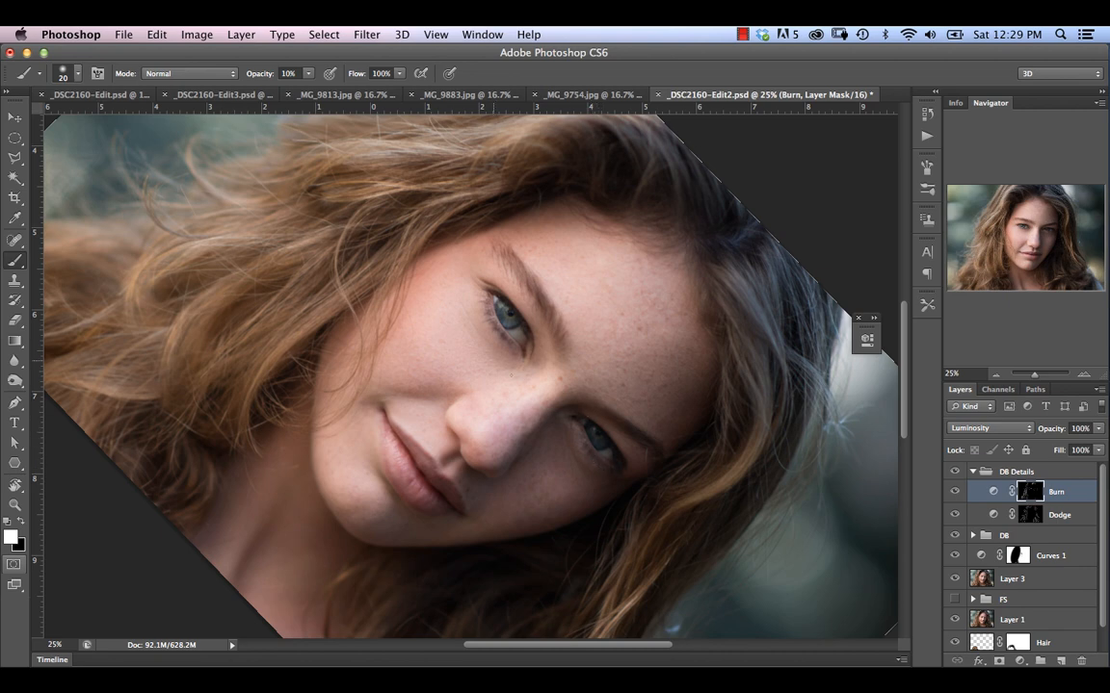
# Reset the canvas rotation to 0° and repeatedly compare the portrait with and without the DB Details group, leaving the group visible.
pyautogui.press('r')
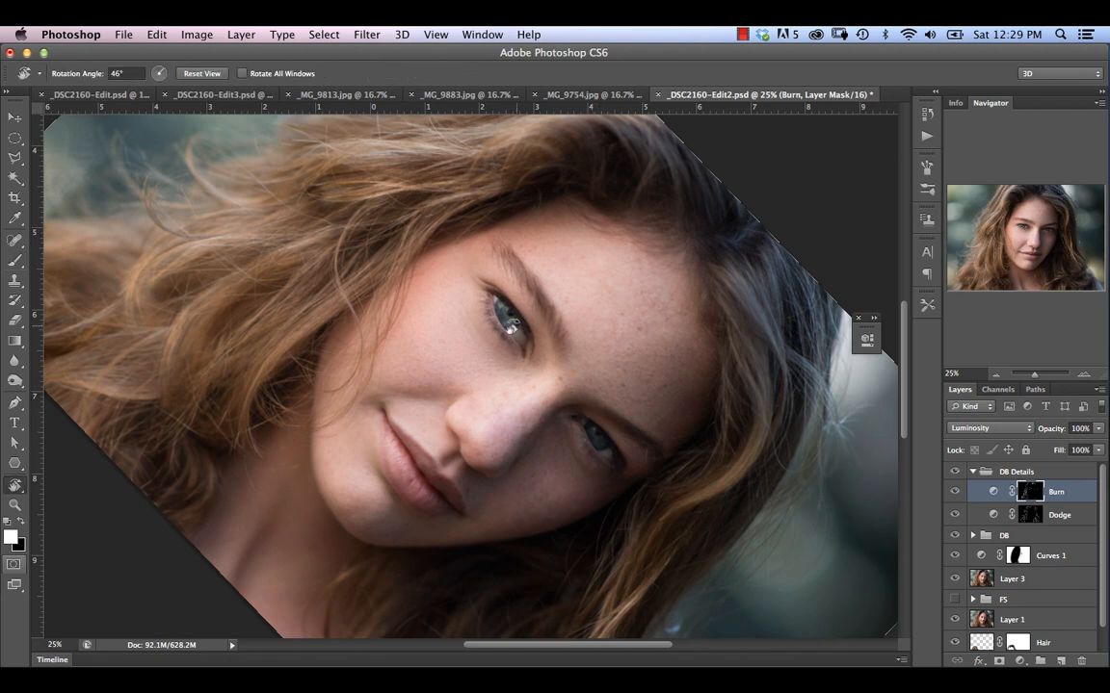
pyautogui.moveTo(525, 323)
pyautogui.mouseDown()
pyautogui.moveTo(465, 297)
pyautogui.moveTo(465, 313)
pyautogui.moveTo(453, 308)
pyautogui.moveTo(482, 304)
pyautogui.mouseUp()
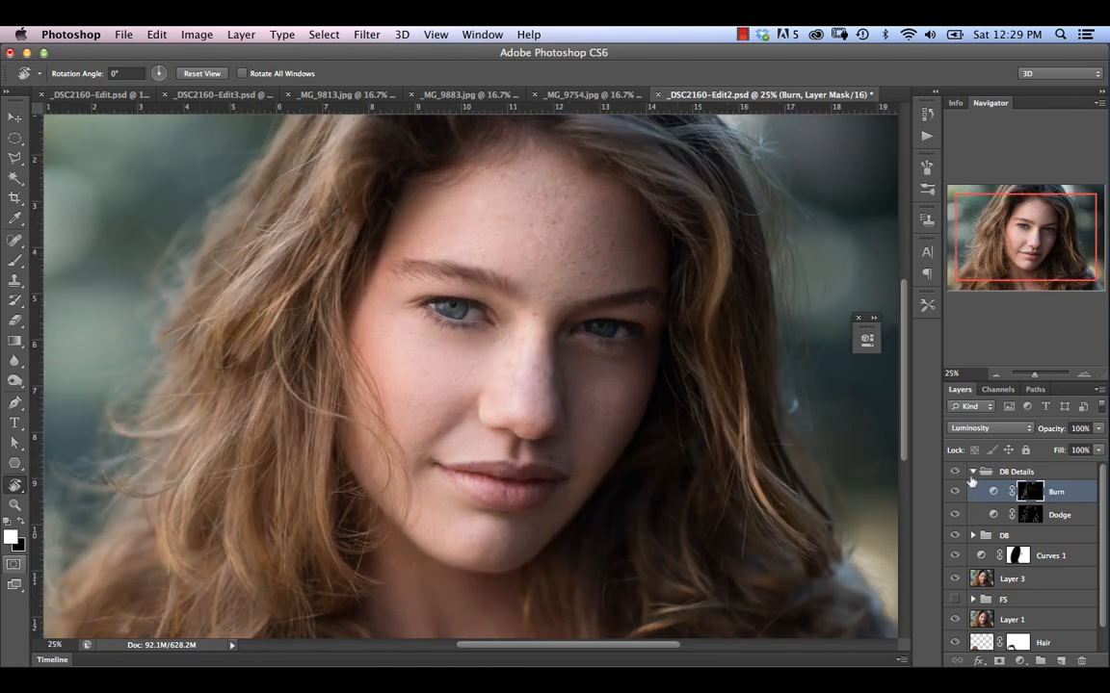
pyautogui.click(955, 472)
pyautogui.click(954, 472)
pyautogui.click(954, 472)
pyautogui.click(954, 471)
pyautogui.click(955, 472)
pyautogui.click(955, 472)
pyautogui.click(954, 472)
pyautogui.click(954, 472)
pyautogui.press('super+minus')
pyautogui.press('super+minus')
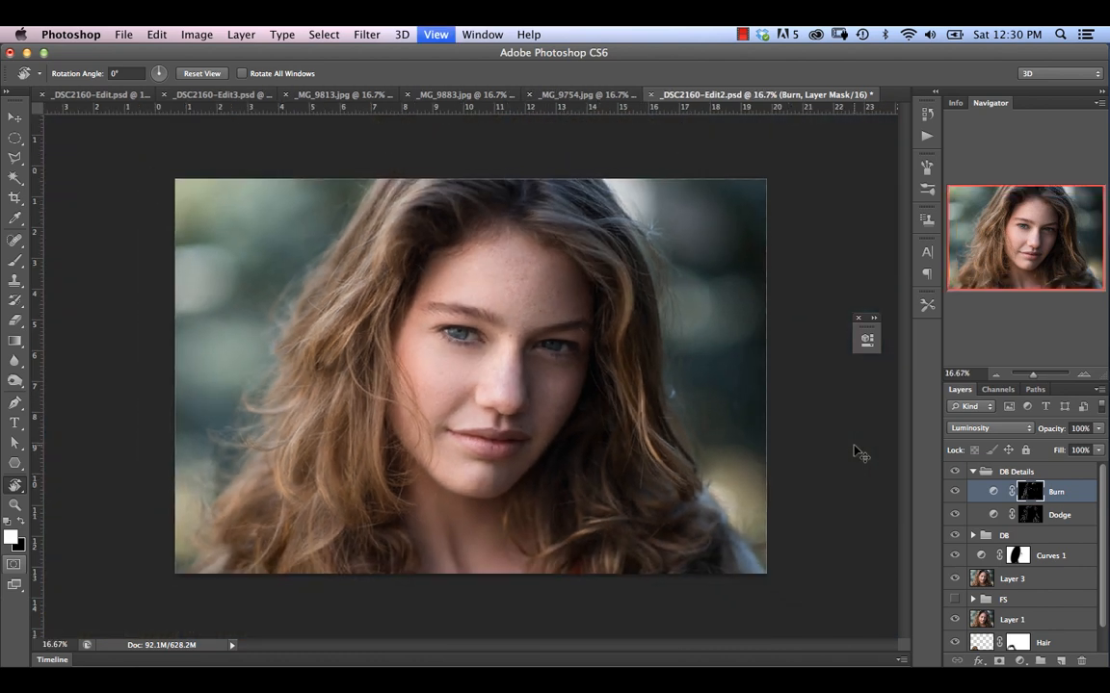
pyautogui.click(952, 474)
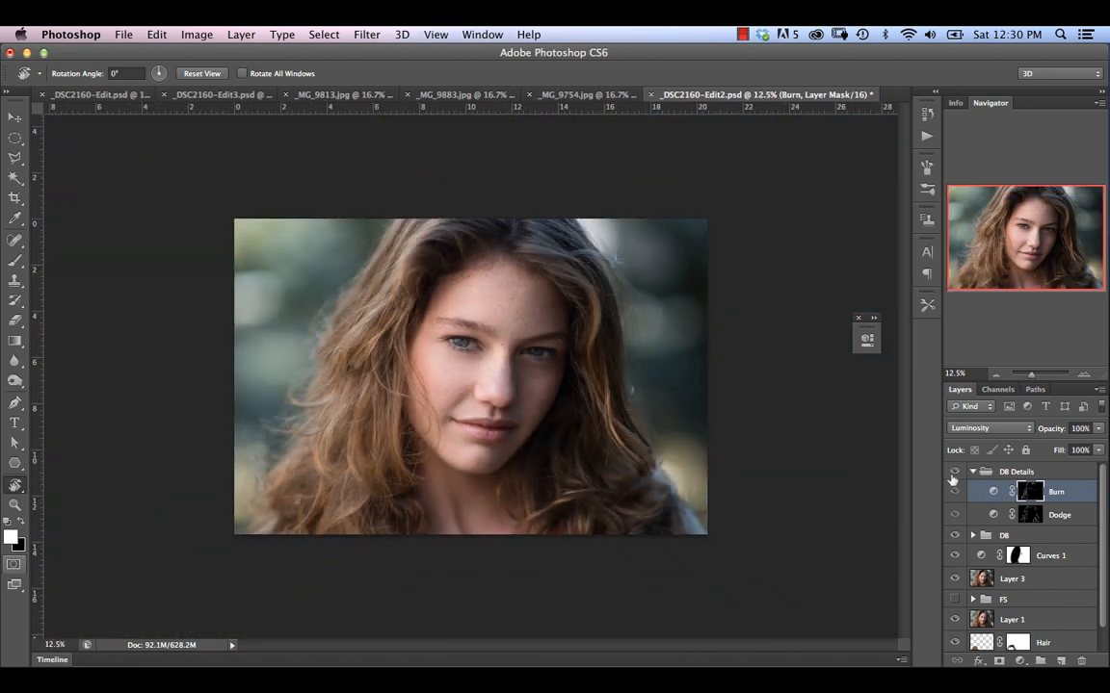
pyautogui.click(955, 474)
pyautogui.click(956, 474)
pyautogui.click(955, 474)
# Bring the eyes into close view at 50% and make the DB Details group active, leaving it expanded.
pyautogui.press('super+plus')
pyautogui.press('super+plus')
pyautogui.press('super+plus')
pyautogui.press('super+plus')
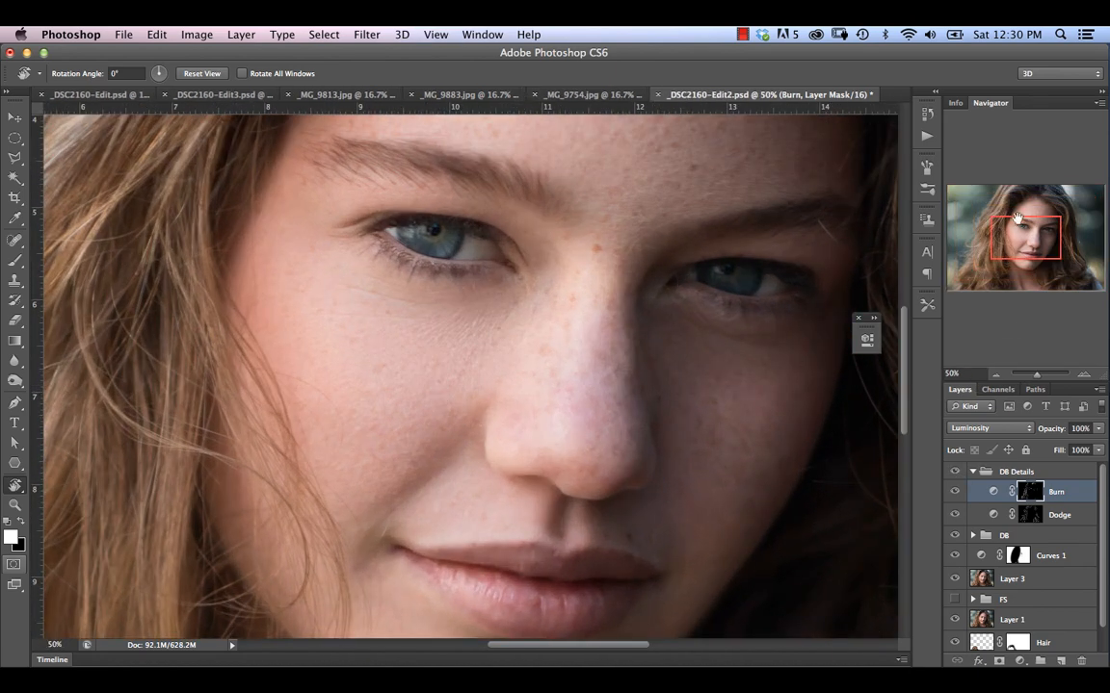
pyautogui.moveTo(1019, 220); pyautogui.dragTo(1021, 216)
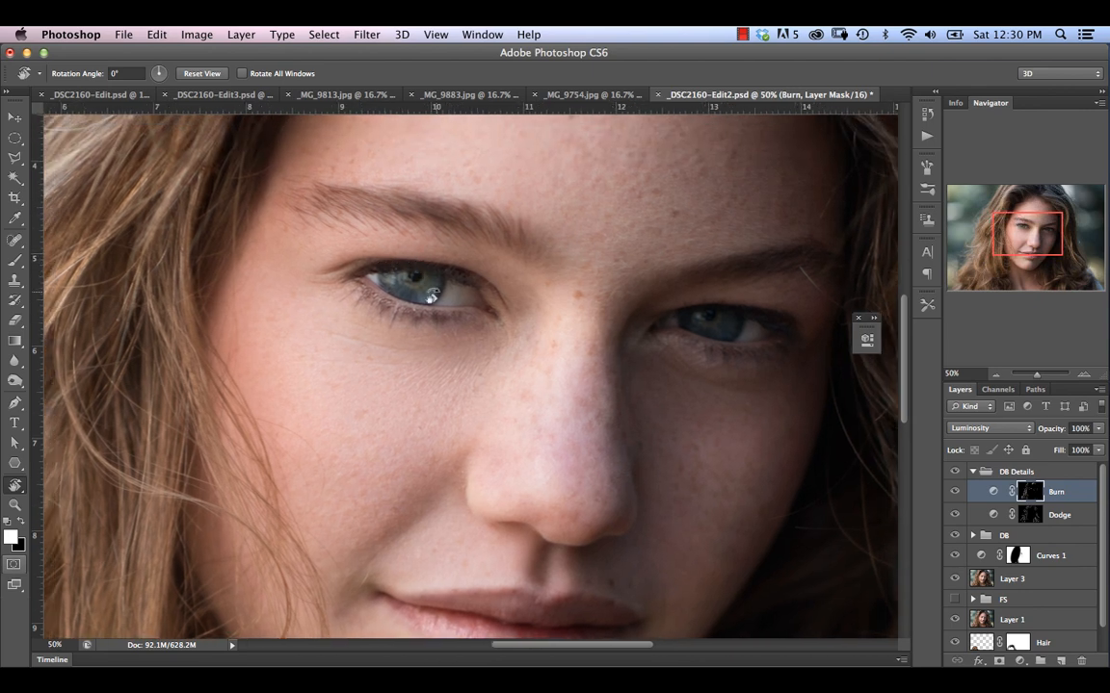
pyautogui.click(972, 471)
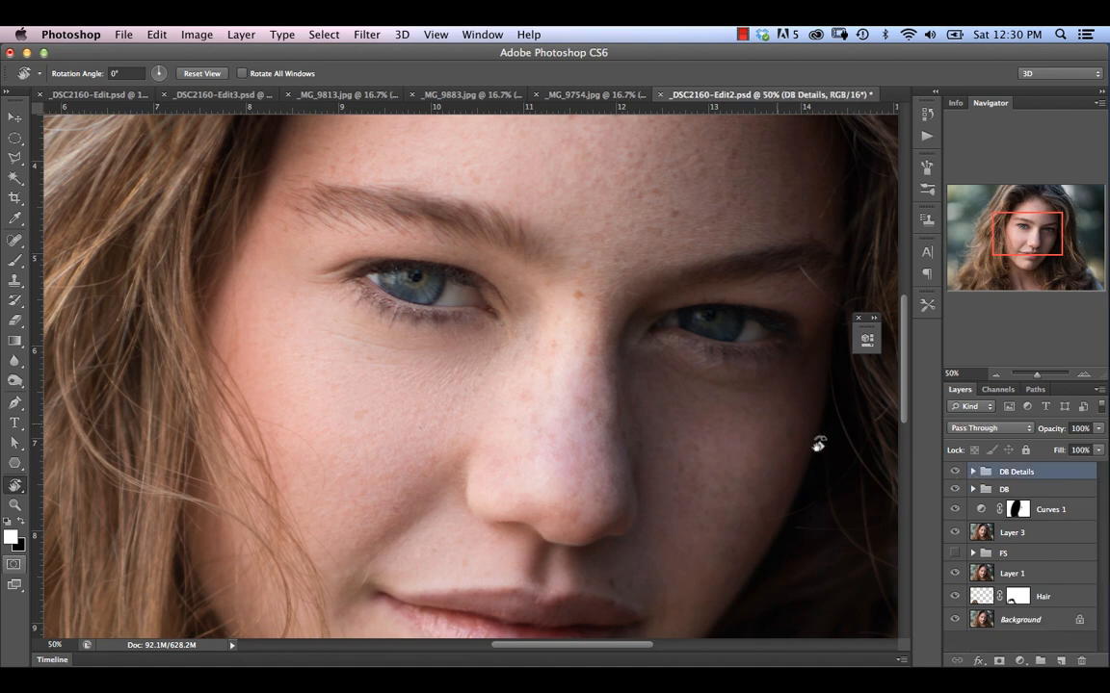
pyautogui.click(972, 471)
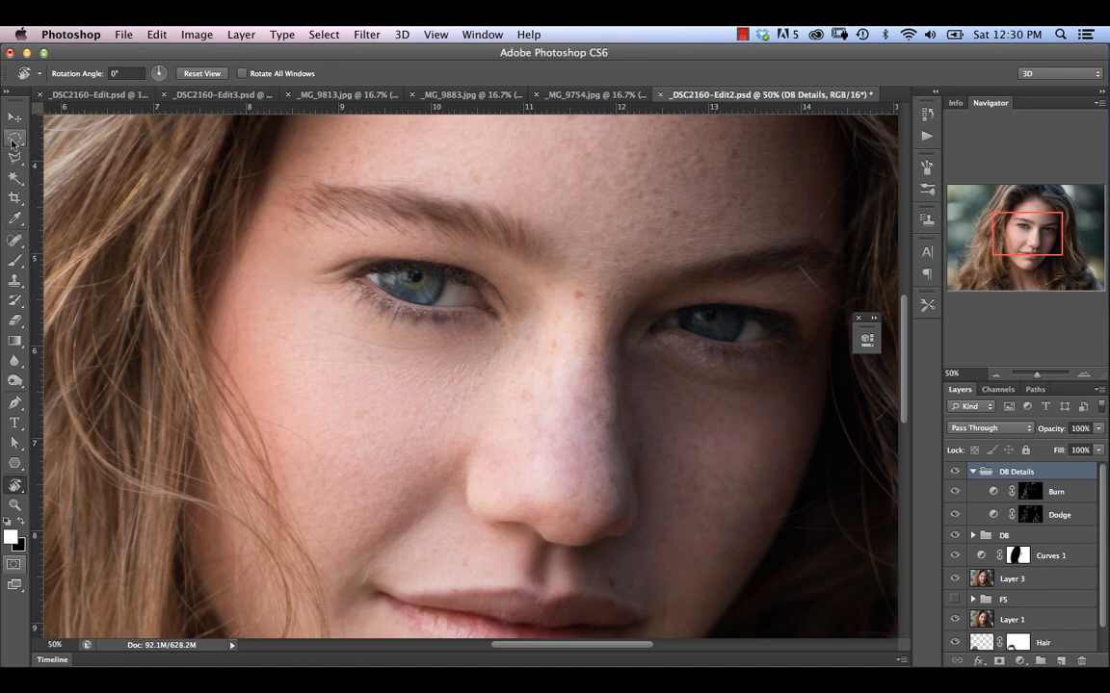
# Make an elliptical selection around the brighter eye's iris and subtract a second ellipse, leaving a crescent on the lower iris.
pyautogui.click(13, 141)
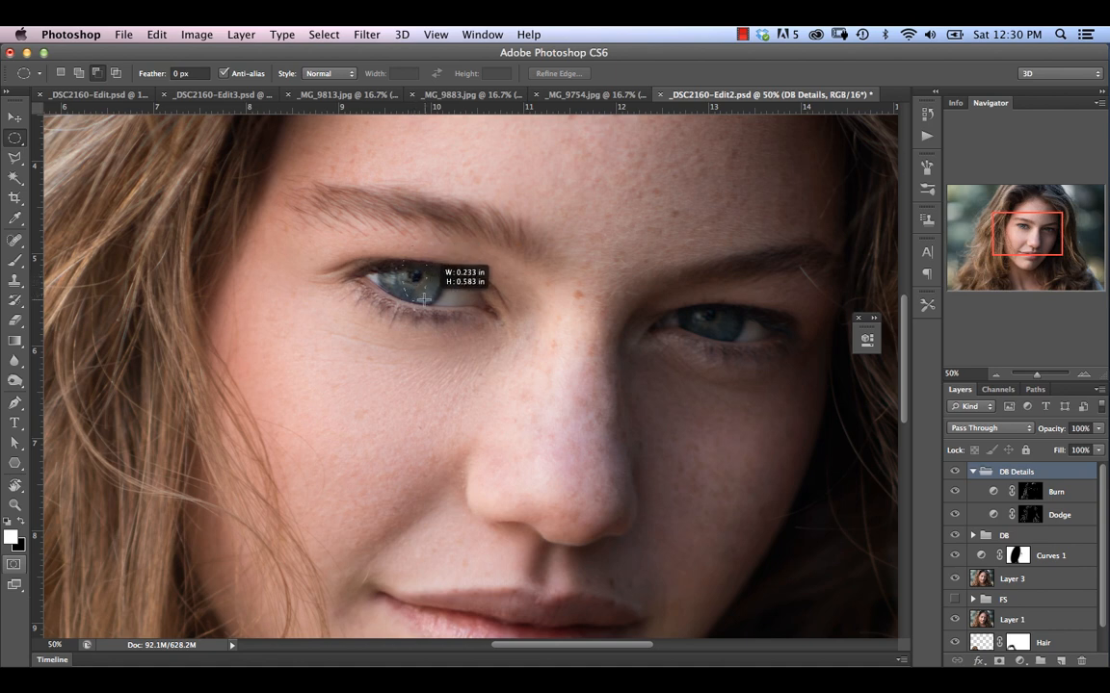
pyautogui.moveTo(424, 299); pyautogui.dragTo(439, 304)
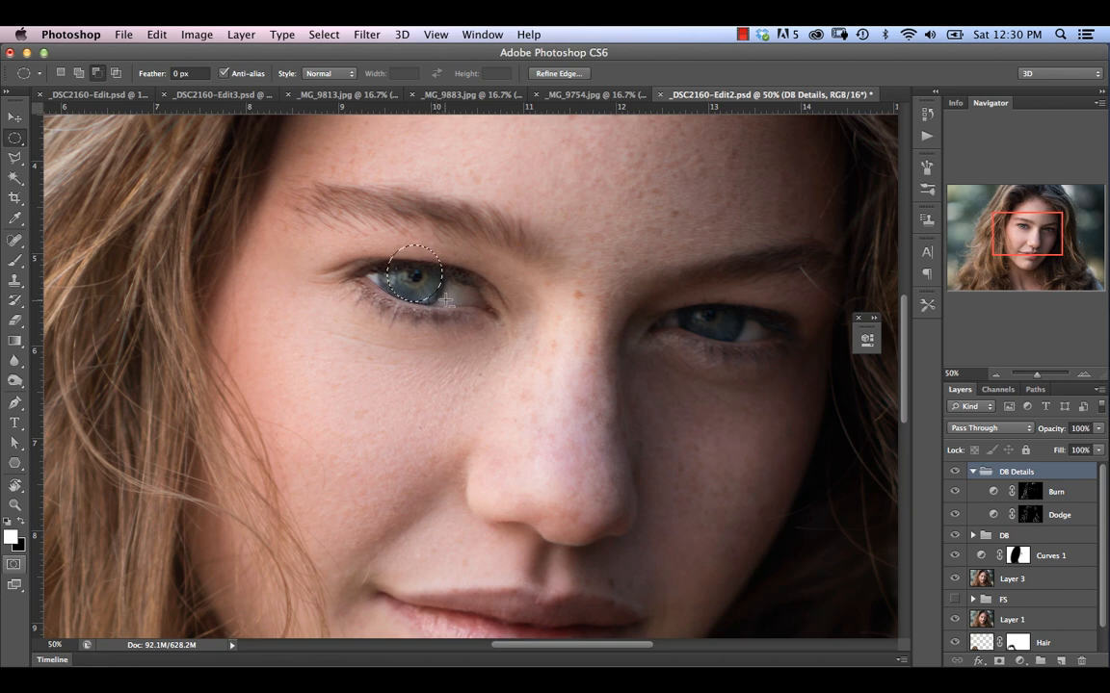
pyautogui.press('super+d')
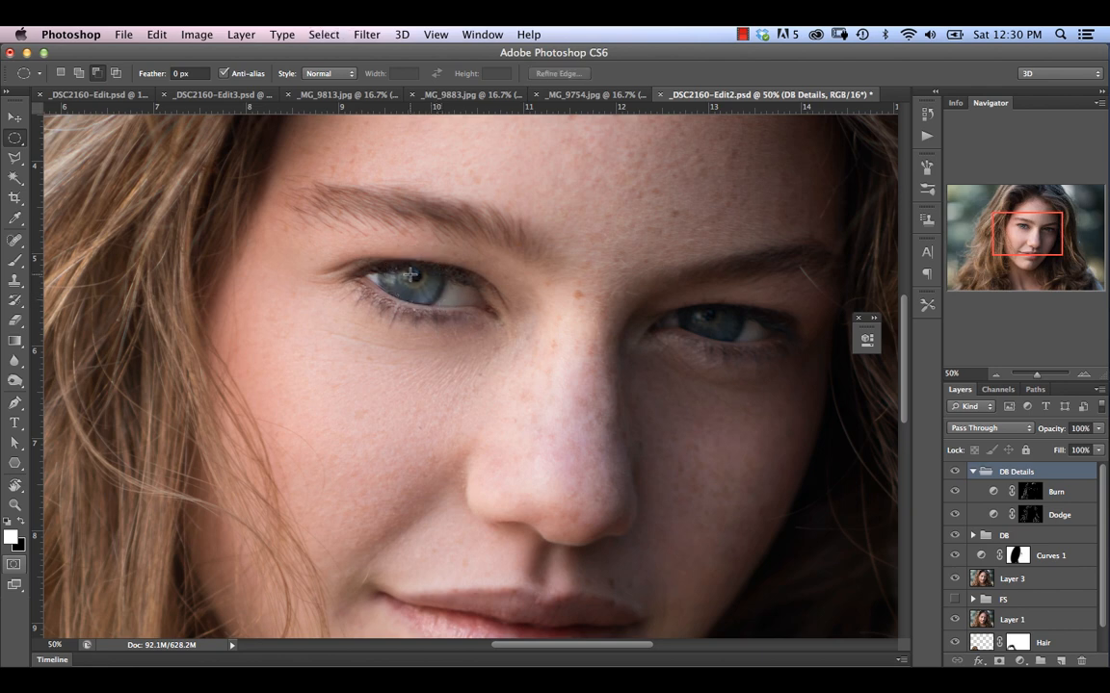
pyautogui.moveTo(412, 277); pyautogui.dragTo(439, 303)
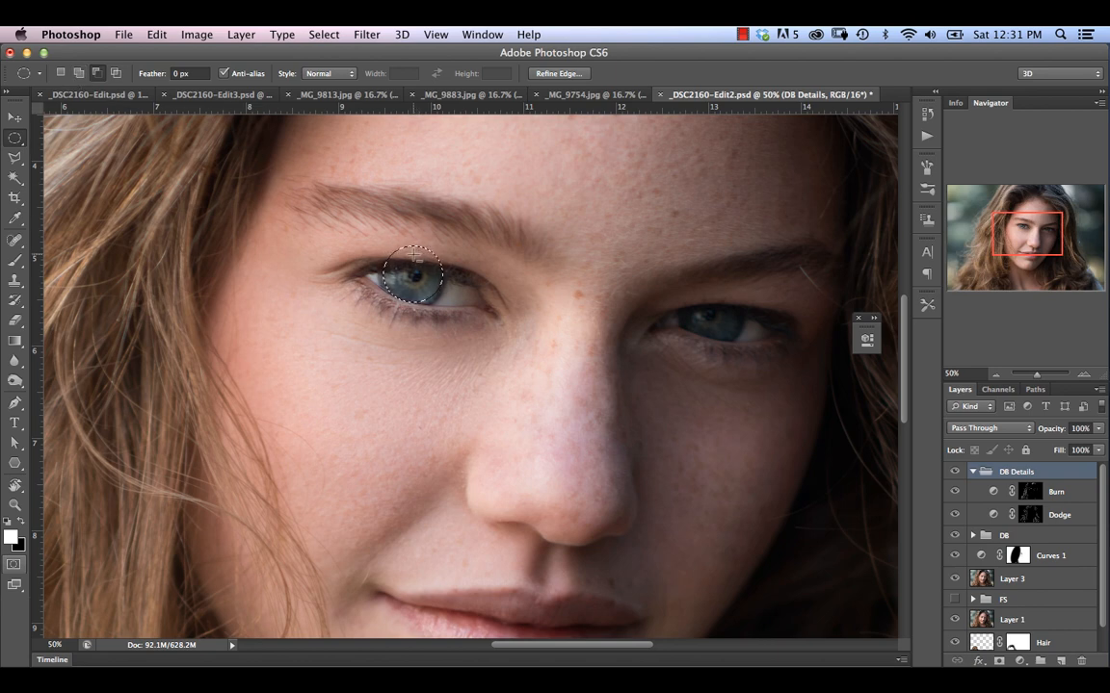
pyautogui.moveTo(414, 256); pyautogui.dragTo(453, 291)
# Feather the iris crescent selection by 7.6 px with Refine Edge.
pyautogui.click(558, 75)
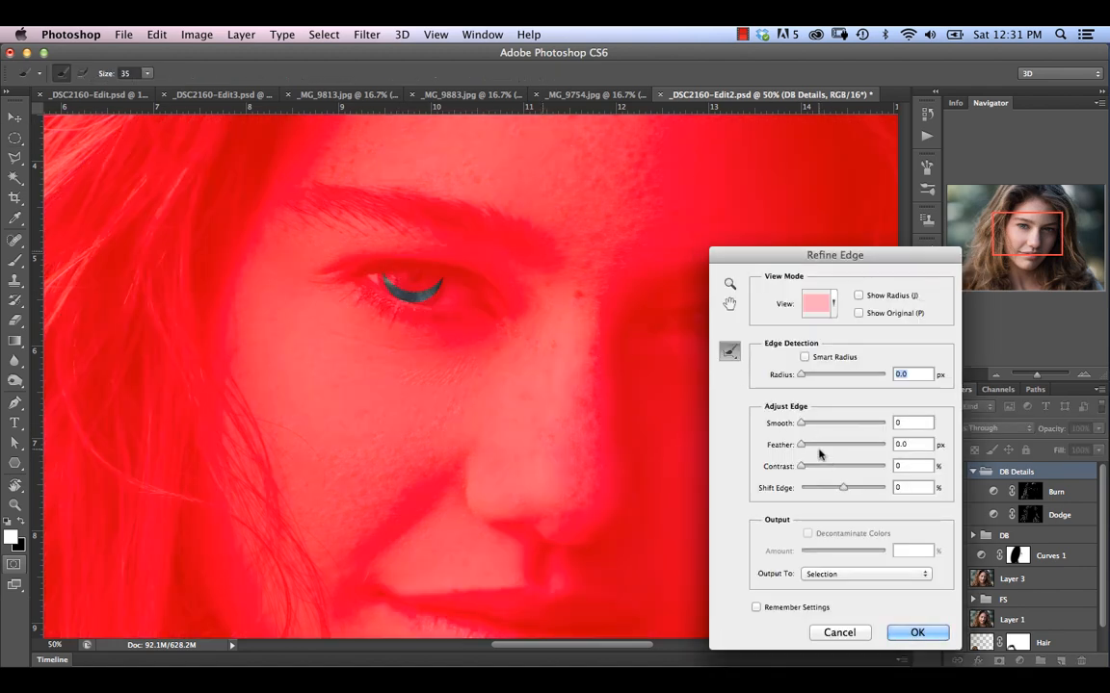
pyautogui.moveTo(801, 444); pyautogui.dragTo(830, 446)
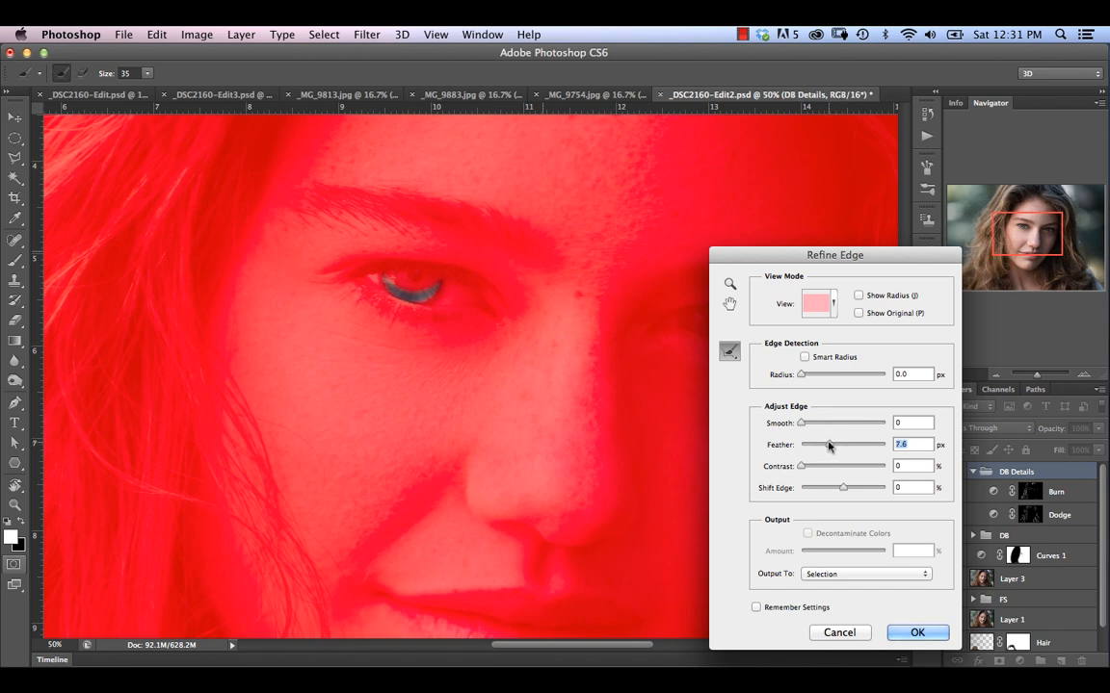
pyautogui.click(916, 633)
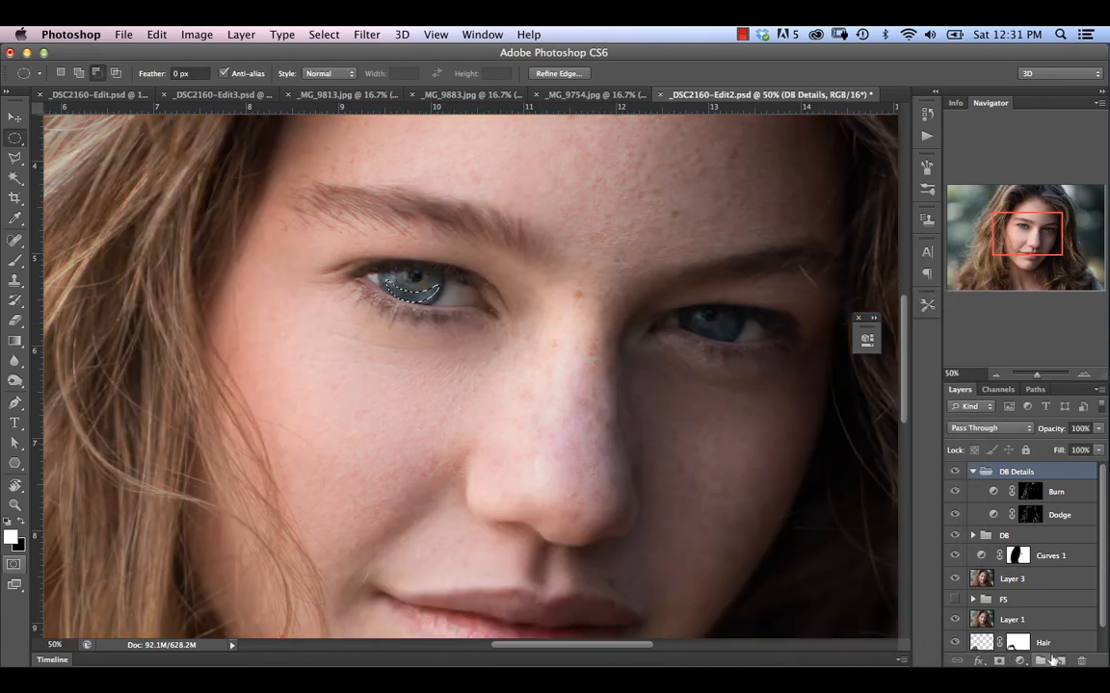
# Add a Curves adjustment layer from the iris selection and brighten it with a point at input 75, output 107.
pyautogui.click(1019, 661)
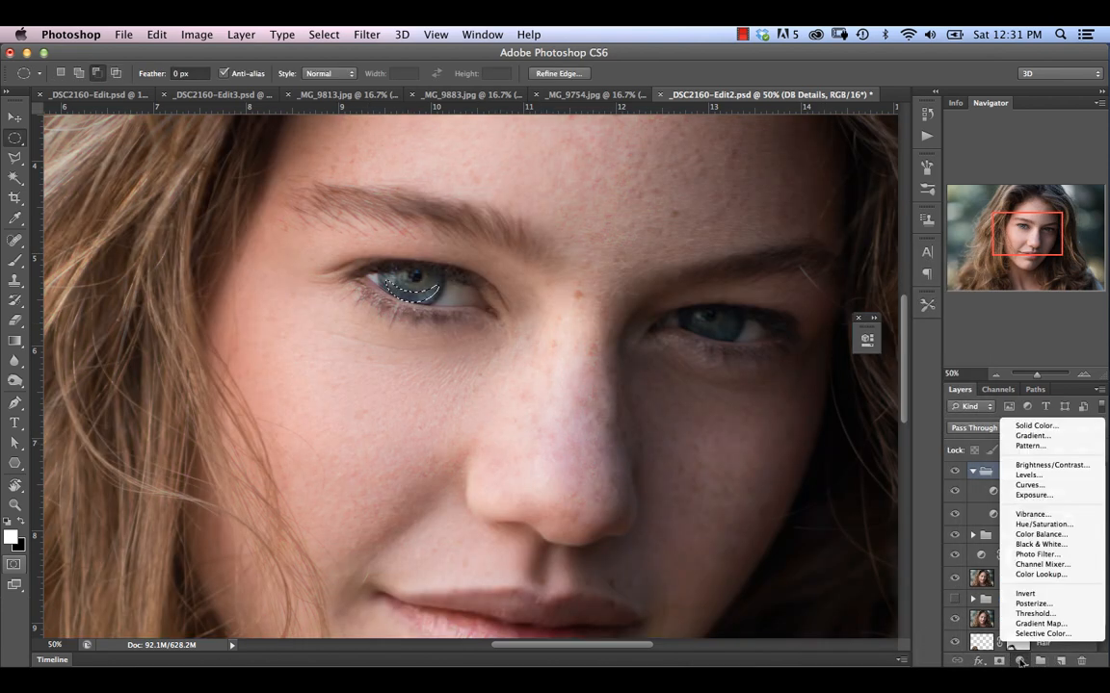
pyautogui.click(1040, 489)
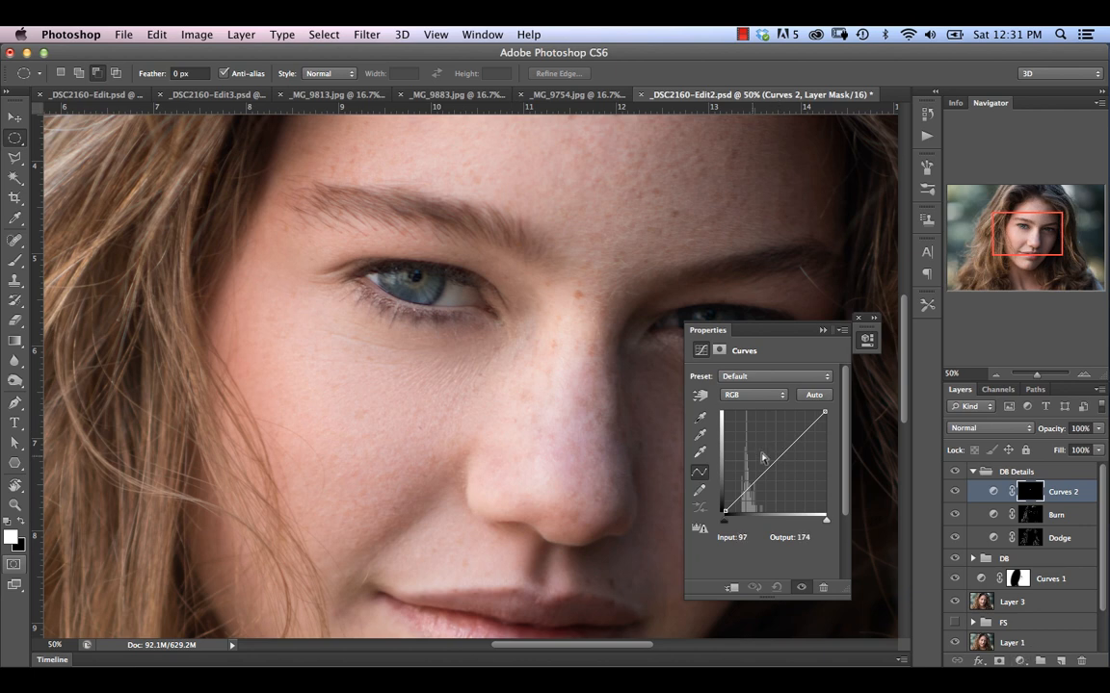
pyautogui.moveTo(747, 482); pyautogui.dragTo(754, 468)
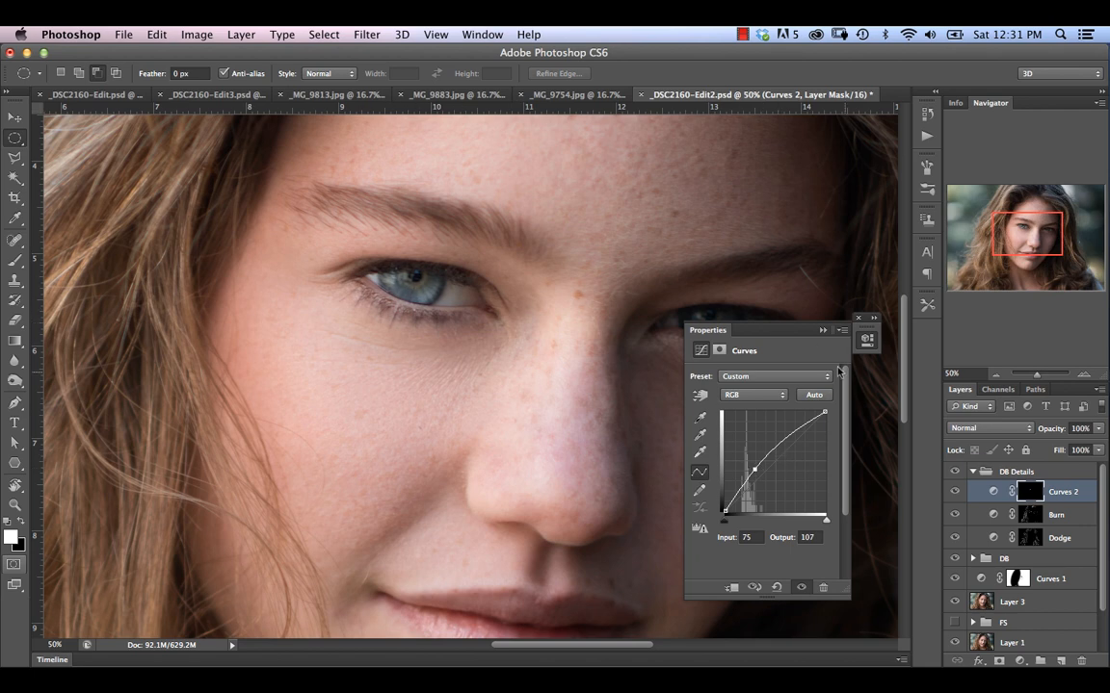
pyautogui.click(823, 330)
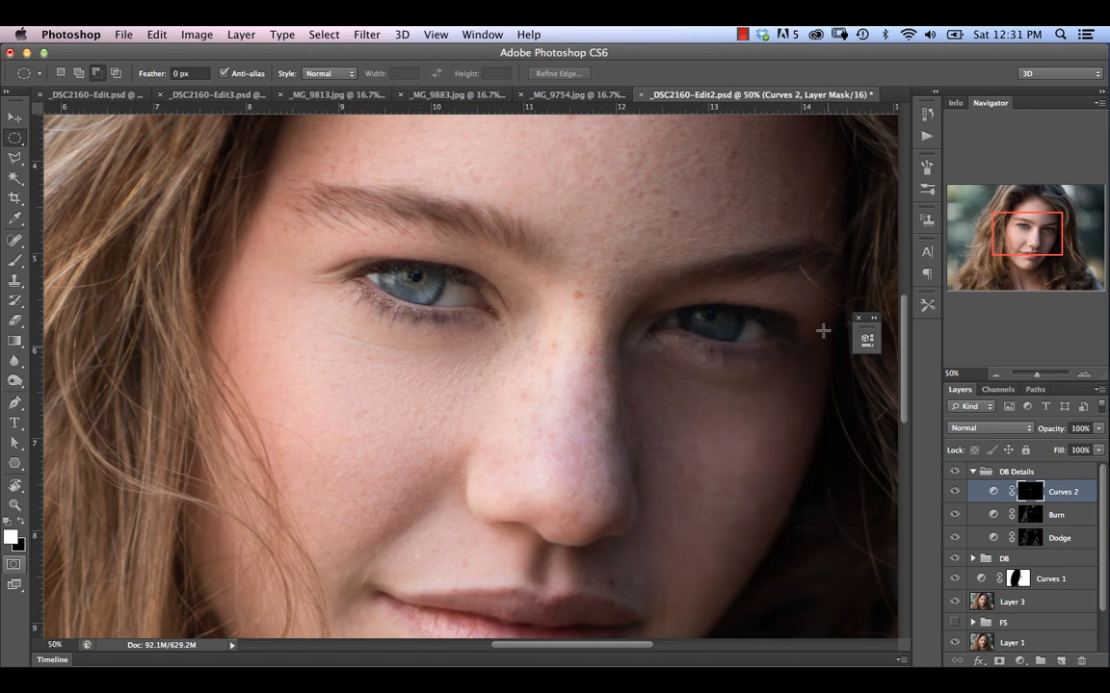
# Compare the eye with and without the new Curves layer, and move that layer out of and above the DB Details group.
pyautogui.click(955, 492)
pyautogui.click(954, 492)
pyautogui.click(954, 492)
pyautogui.click(955, 493)
pyautogui.moveTo(1059, 498); pyautogui.dragTo(1047, 466)
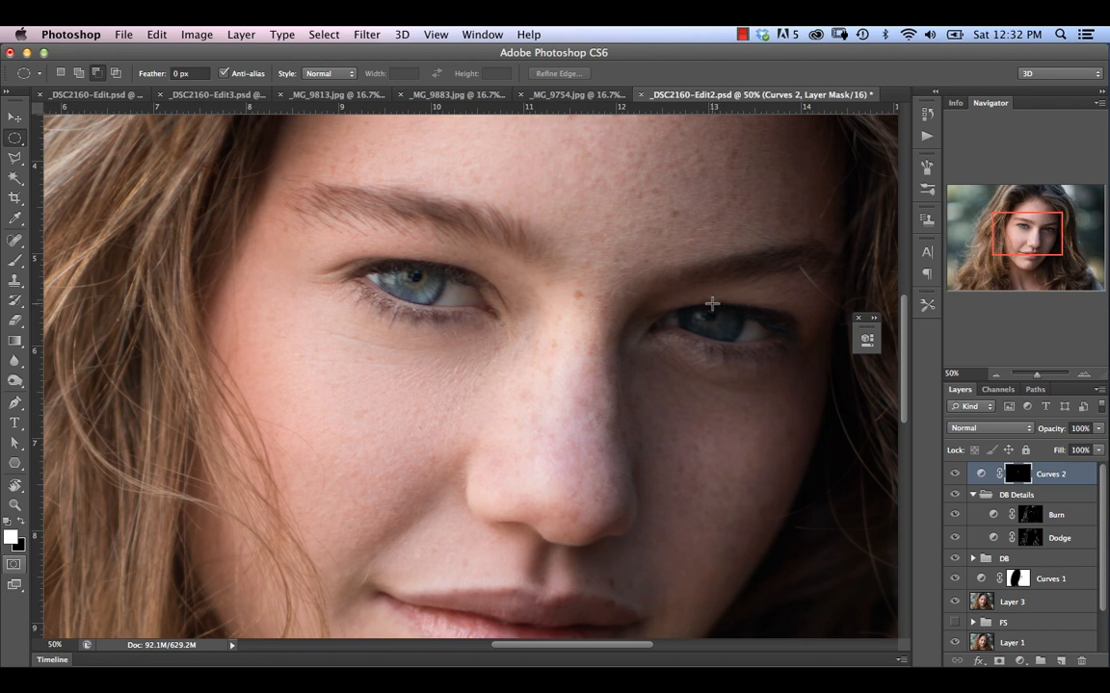
# Draw a circular selection around the shaded eye's iris and undo a trial subtraction from it.
pyautogui.moveTo(710, 303); pyautogui.dragTo(745, 339)
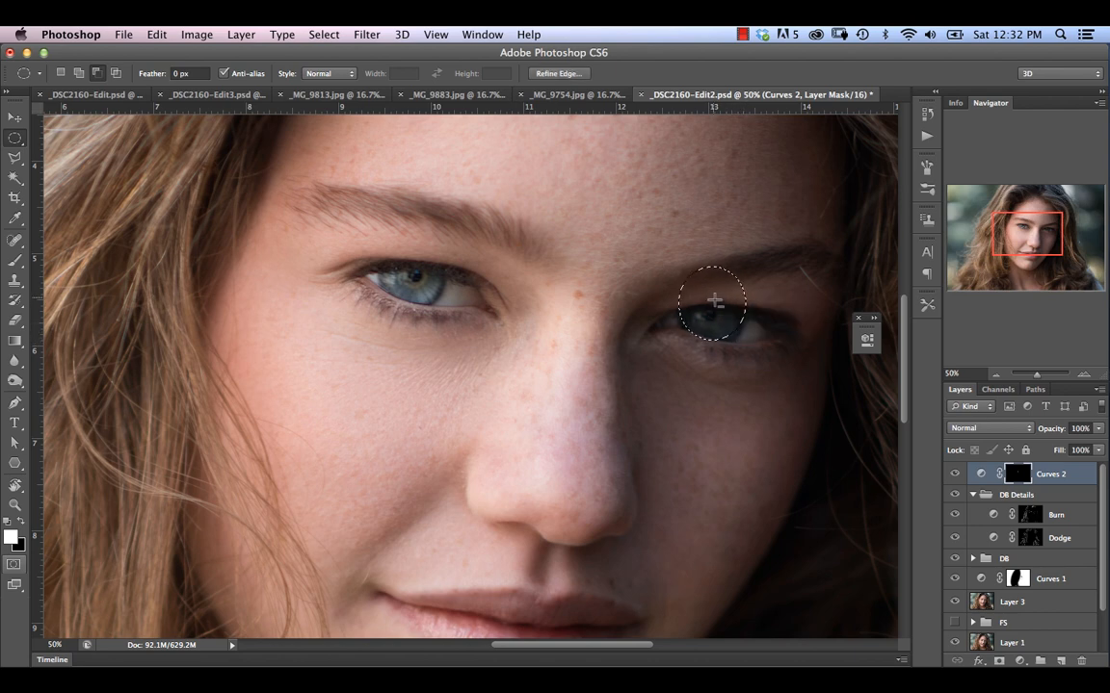
pyautogui.moveTo(712, 297); pyautogui.dragTo(745, 330)
pyautogui.press('super+z')
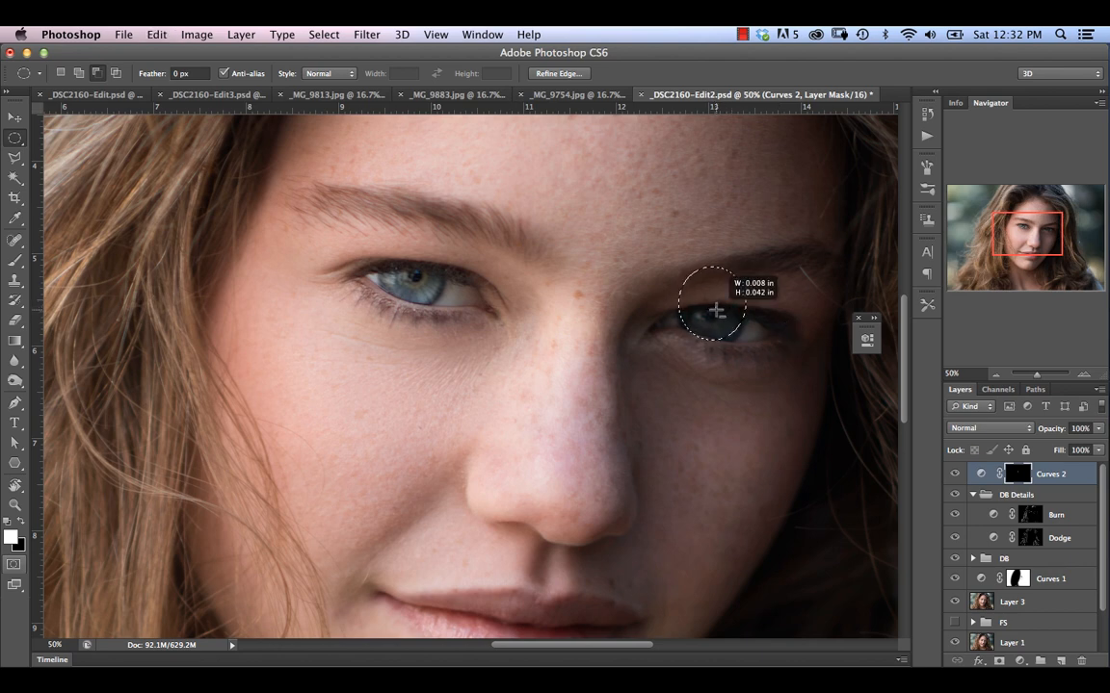
pyautogui.moveTo(715, 310); pyautogui.dragTo(751, 329)
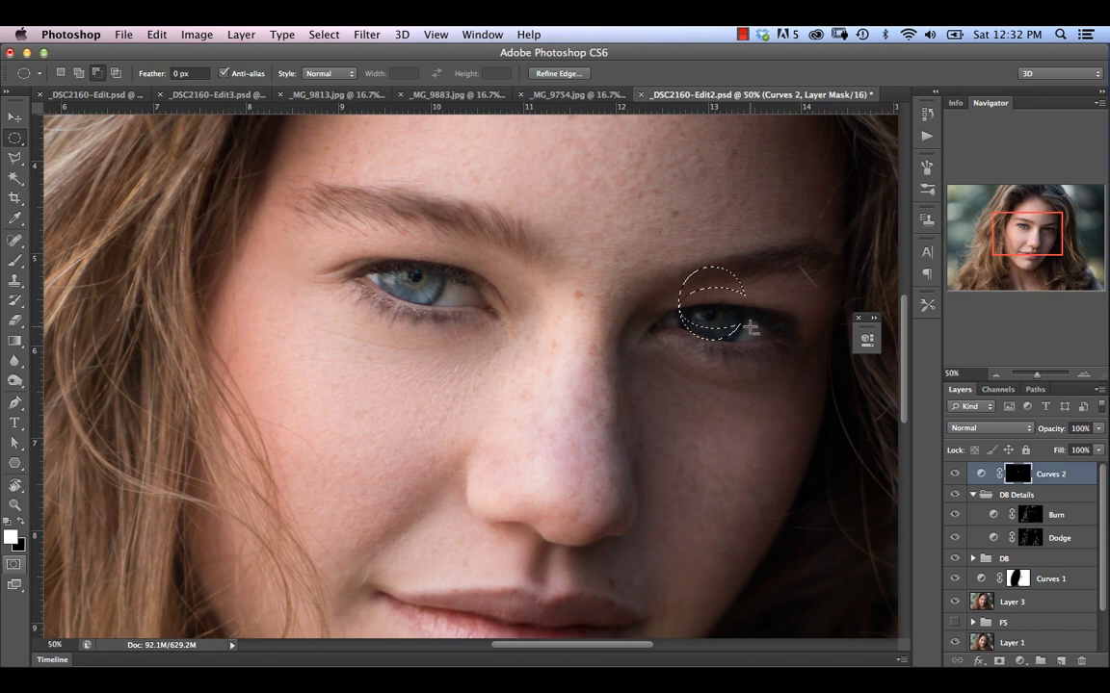
pyautogui.press('super+d')
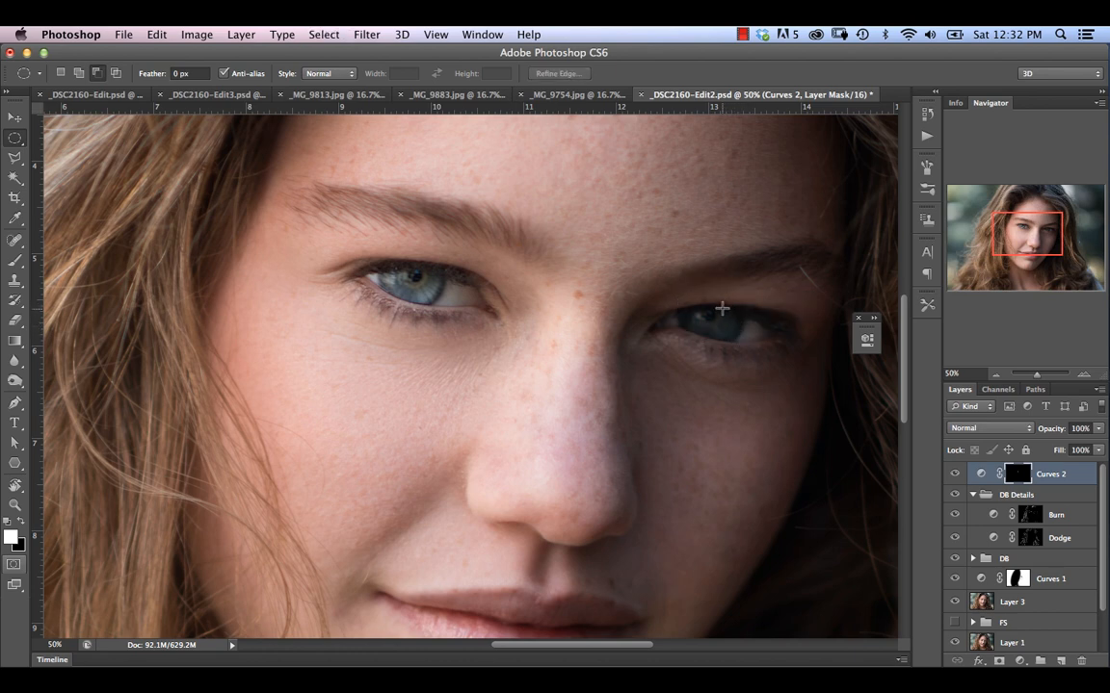
pyautogui.press('super+shift+d')
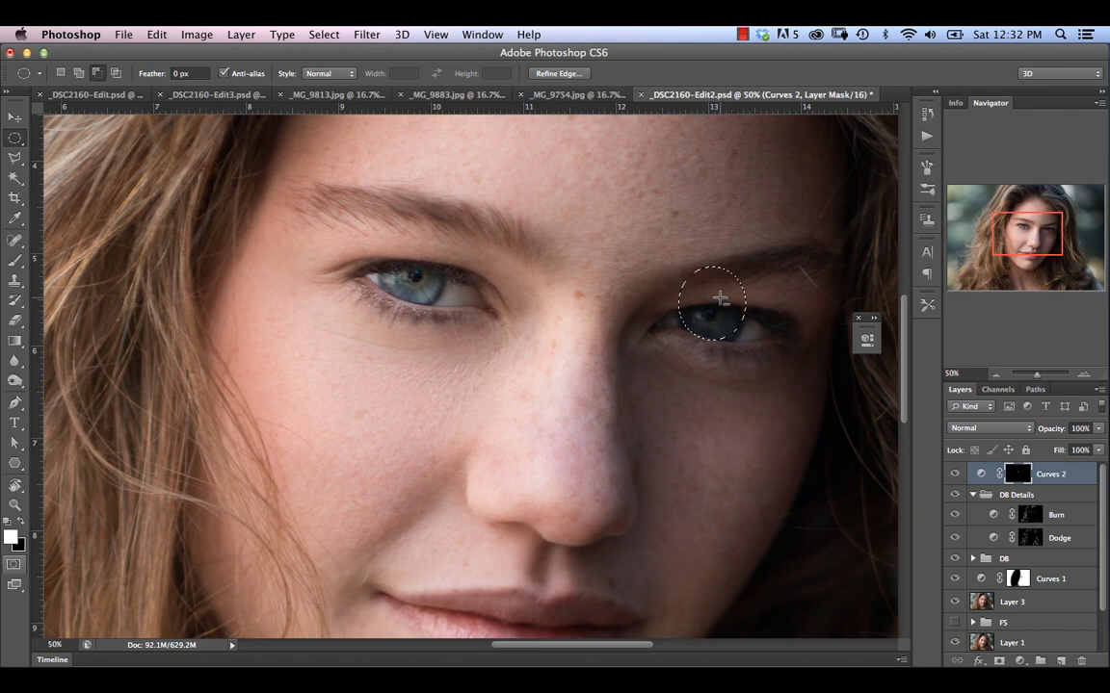
pyautogui.moveTo(716, 303); pyautogui.dragTo(753, 327)
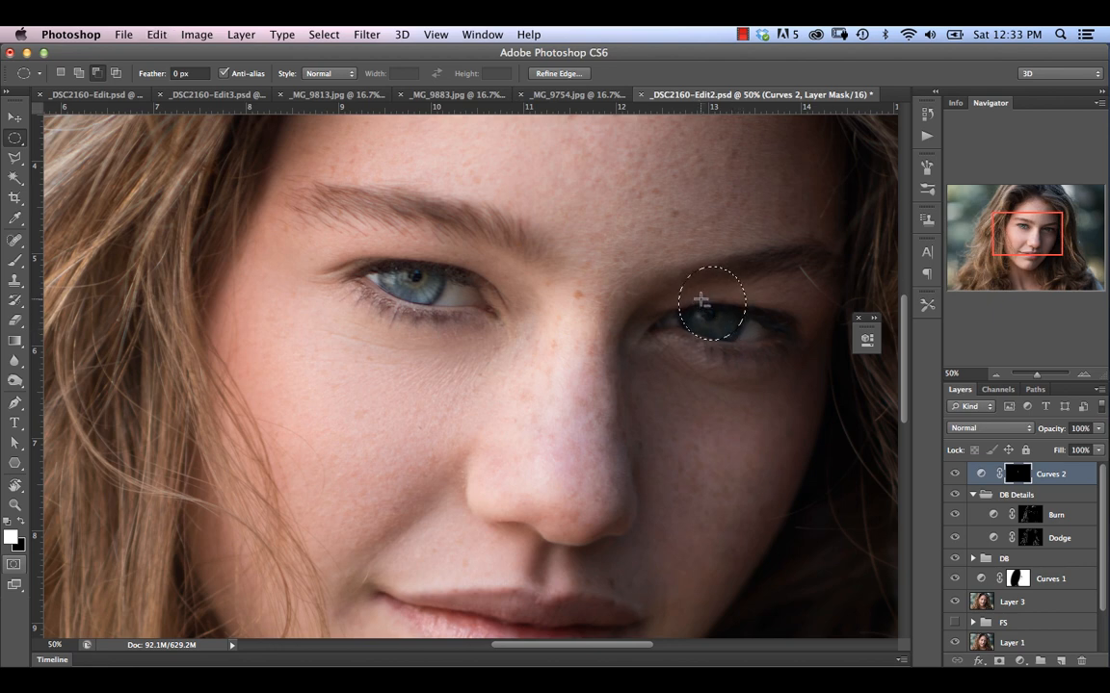
# Subtract a large ellipse from the circular selection, leaving a crescent over the shaded eye's lower iris.
pyautogui.moveTo(701, 300); pyautogui.dragTo(748, 329)
pyautogui.moveTo(751, 289); pyautogui.dragTo(599, 219)
# Transform the crescent selection, scaling it to about 86% and nudging it into place inside the shaded eye's lower iris.
pyautogui.rightClick(725, 332)
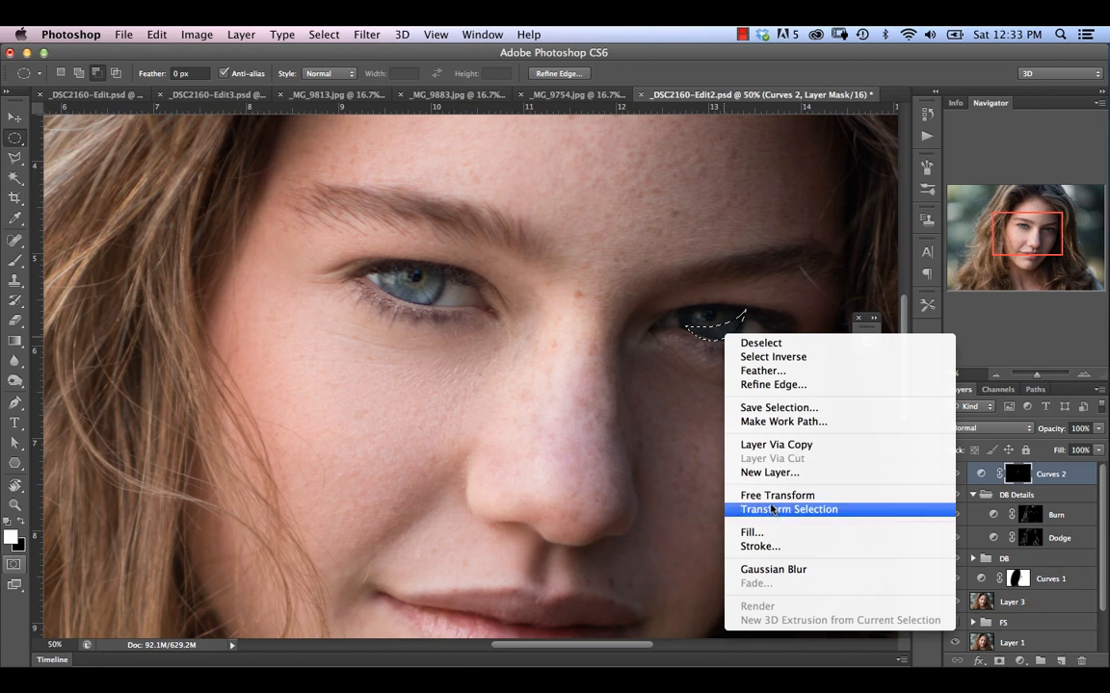
pyautogui.click(779, 510)
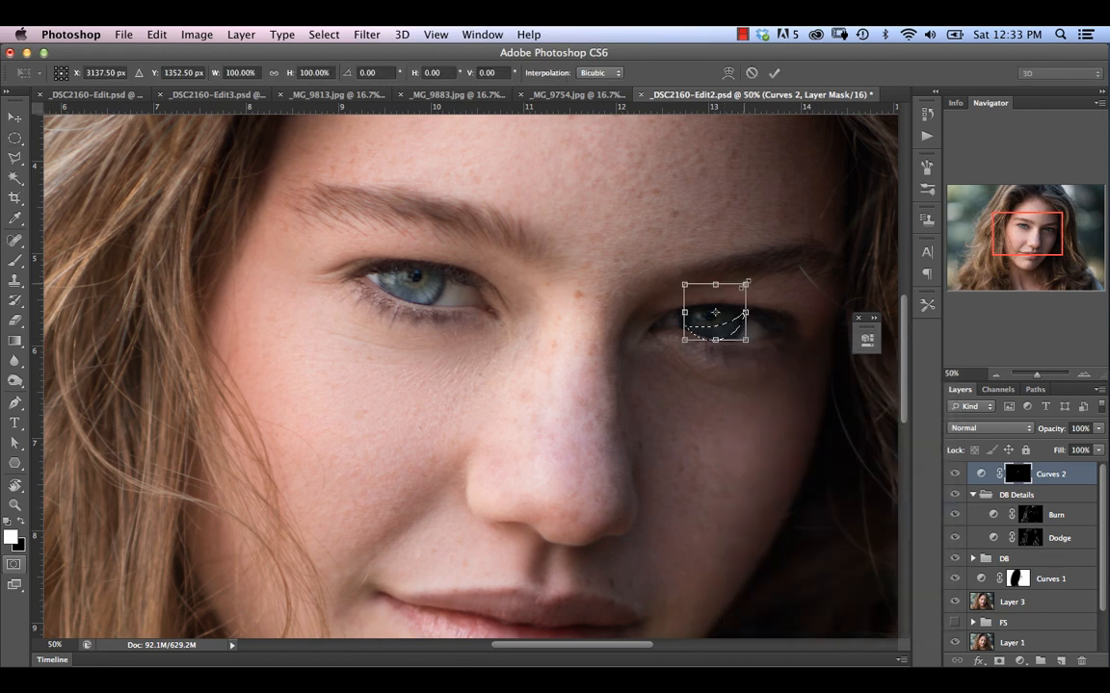
pyautogui.moveTo(747, 283); pyautogui.dragTo(738, 292)
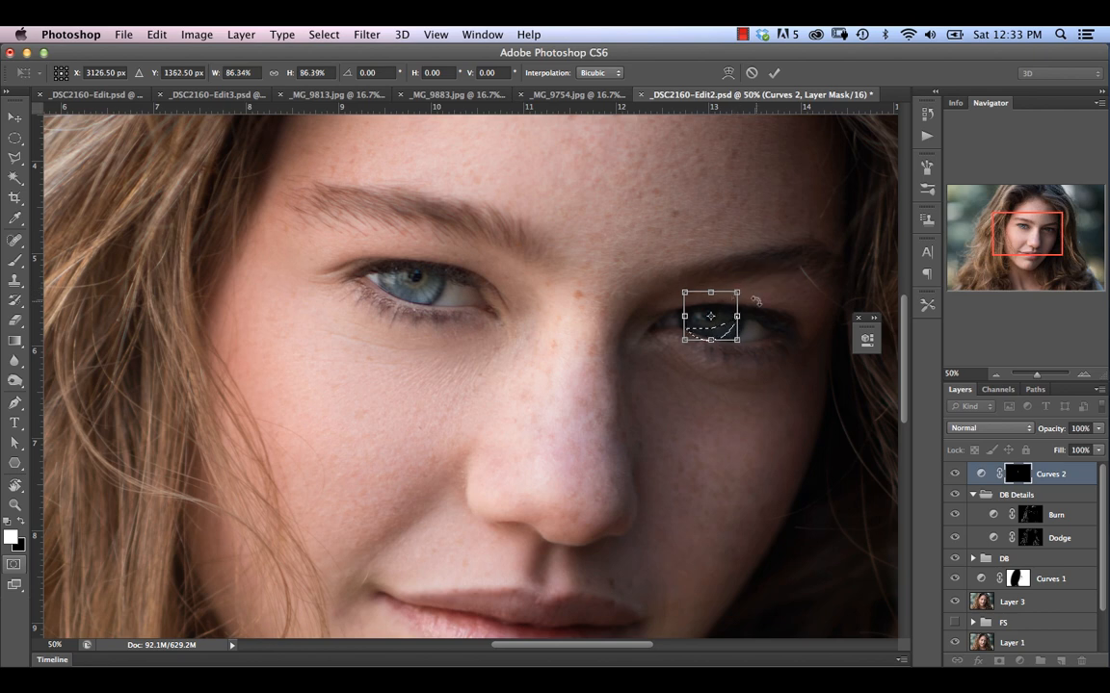
pyautogui.press('Right')
pyautogui.press('Right')
pyautogui.press('Right')
pyautogui.press('Right')
pyautogui.press('Right')
pyautogui.press('Right')
pyautogui.press('Up')
pyautogui.press('Up')
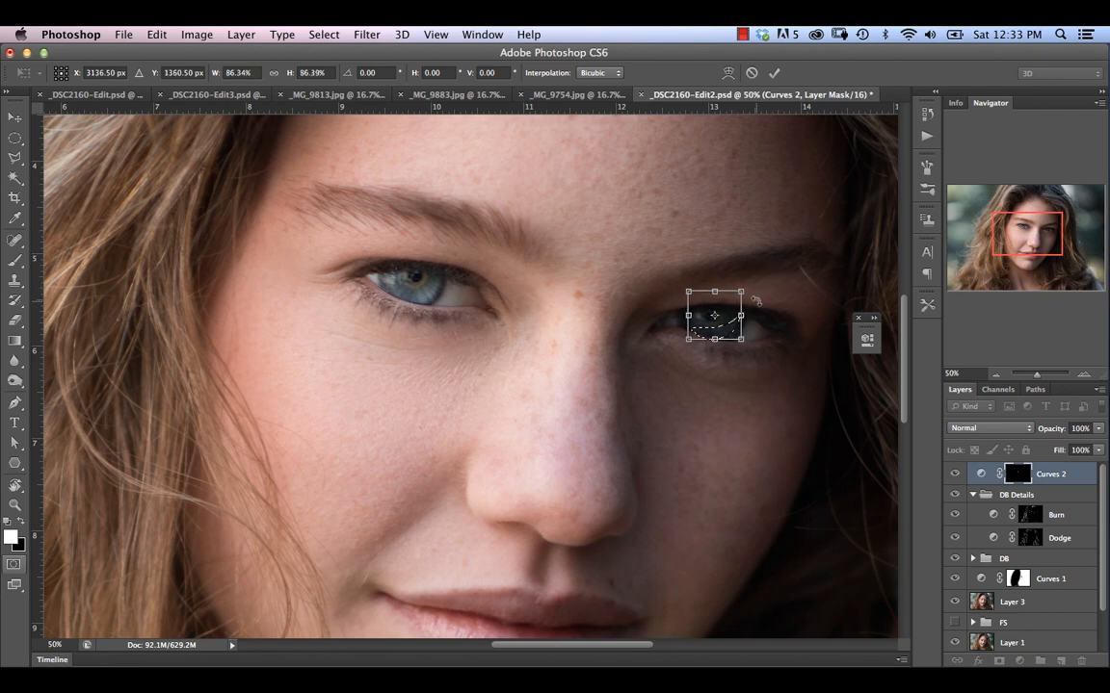
pyautogui.press('Up')
pyautogui.press('Up')
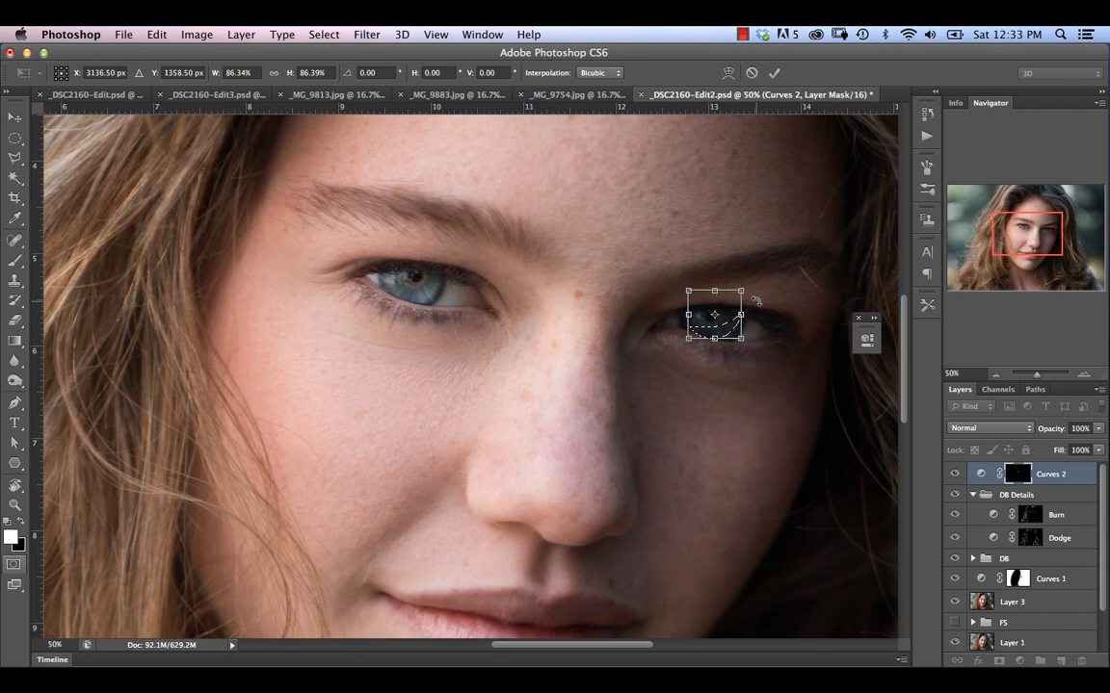
pyautogui.press('Left')
pyautogui.press('Left')
pyautogui.press('Return')
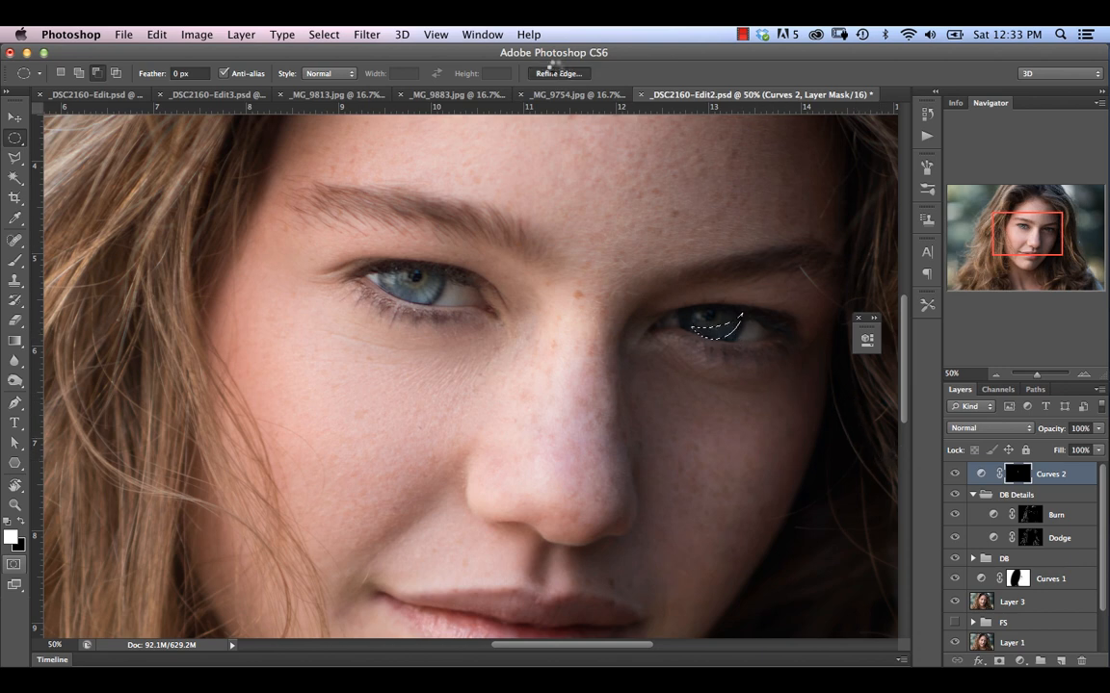
# Feather the crescent selection of the shaded eye with Refine Edge.
pyautogui.click(554, 73)
pyautogui.moveTo(848, 255); pyautogui.dragTo(360, 181)
pyautogui.moveTo(337, 350)
pyautogui.mouseDown()
pyautogui.moveTo(298, 362)
pyautogui.moveTo(340, 374)
pyautogui.mouseUp()
pyautogui.click(429, 558)
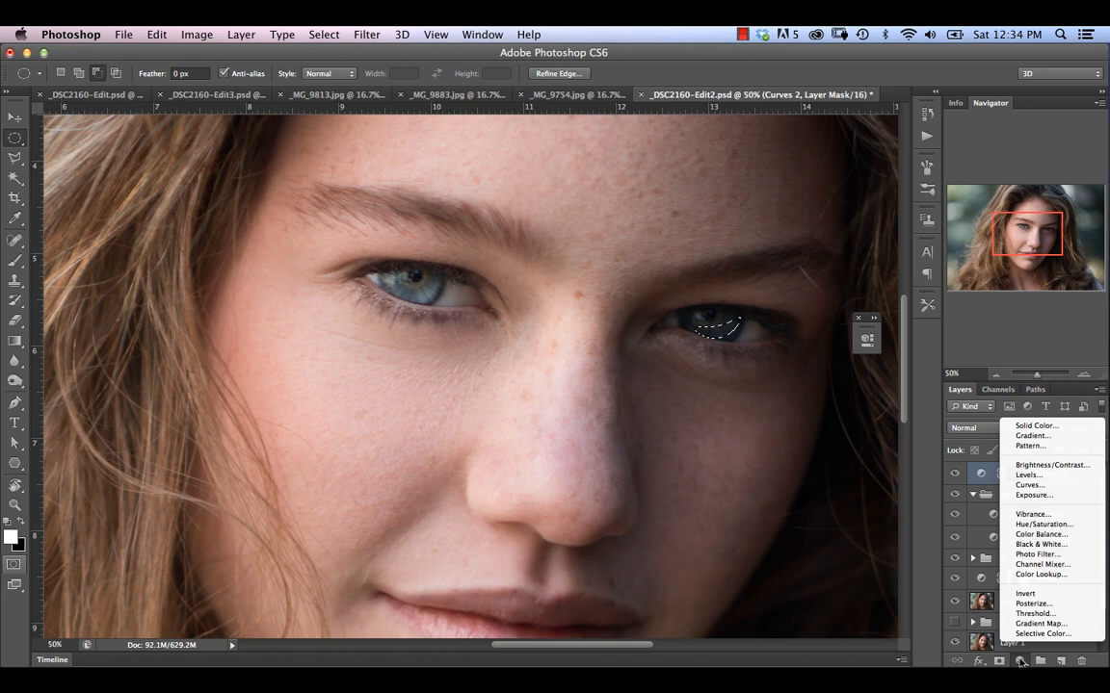
# Add a Curves adjustment layer from the crescent selection and brighten it with a point at input 105, output 133.
pyautogui.click(1029, 485)
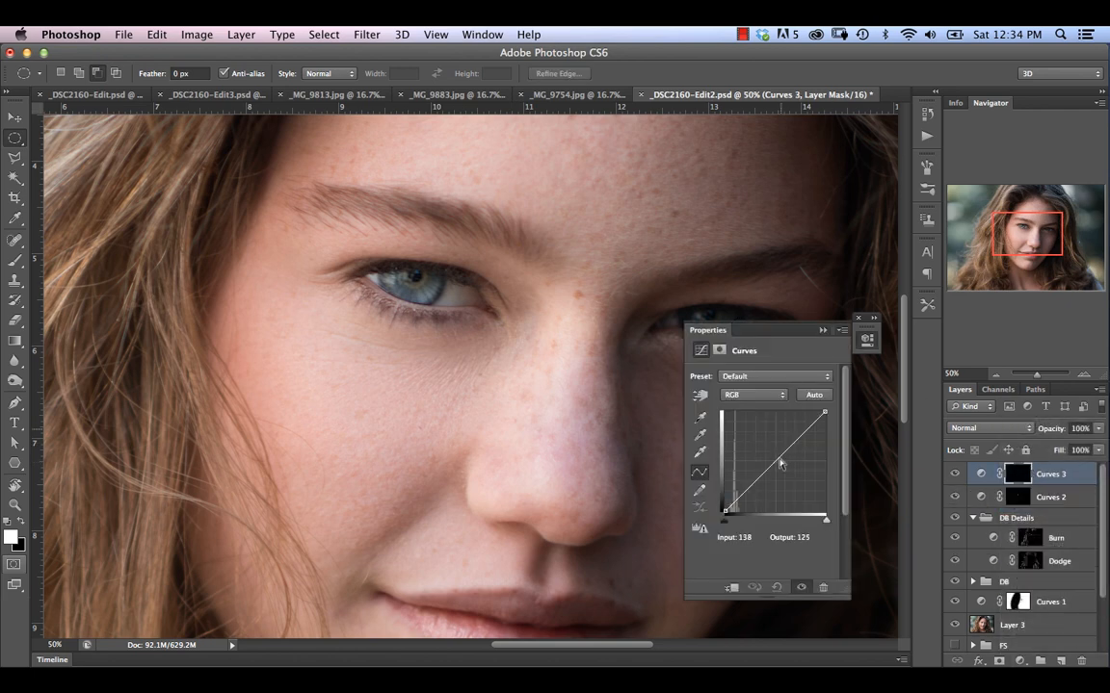
pyautogui.moveTo(722, 330); pyautogui.dragTo(387, 227)
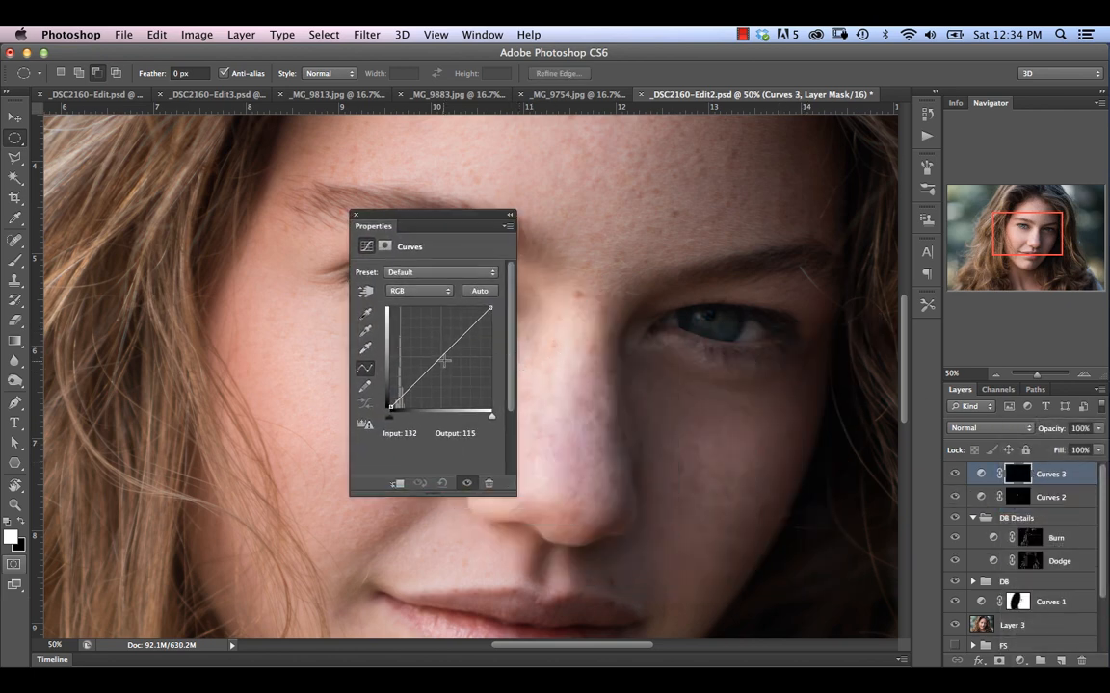
pyautogui.moveTo(432, 365); pyautogui.dragTo(431, 355)
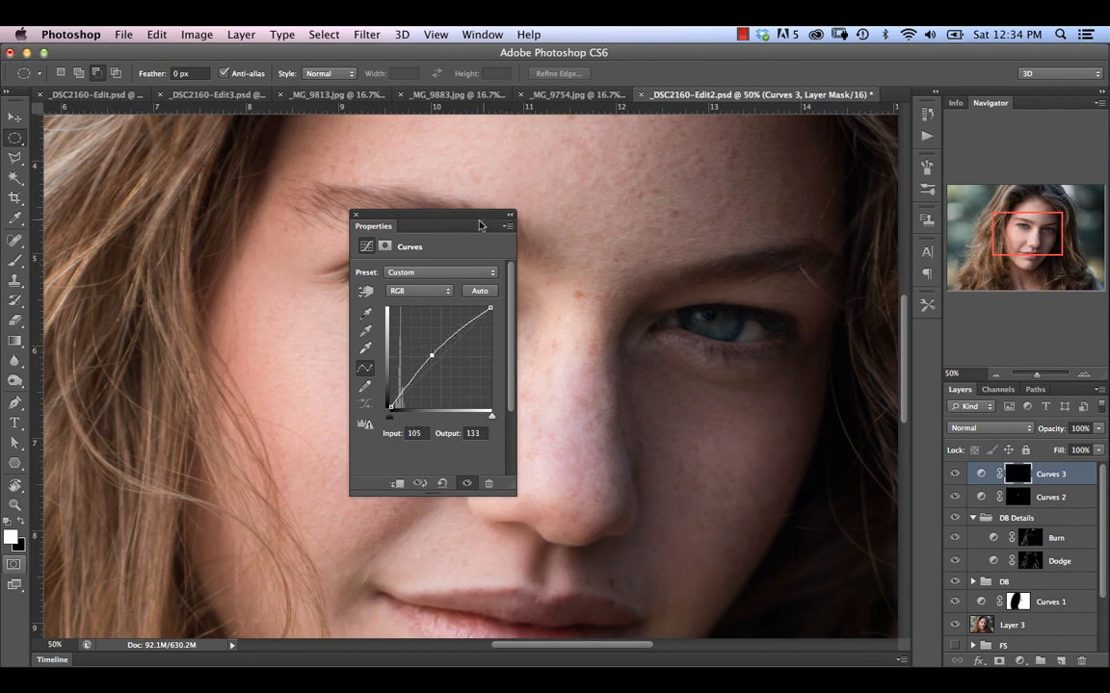
pyautogui.click(355, 215)
# With both iris Curves layers selected, create a new layer group above them and name it "Eyes".
pyautogui.keyDown('shift'); pyautogui.click(1047, 505); pyautogui.keyUp('shift')
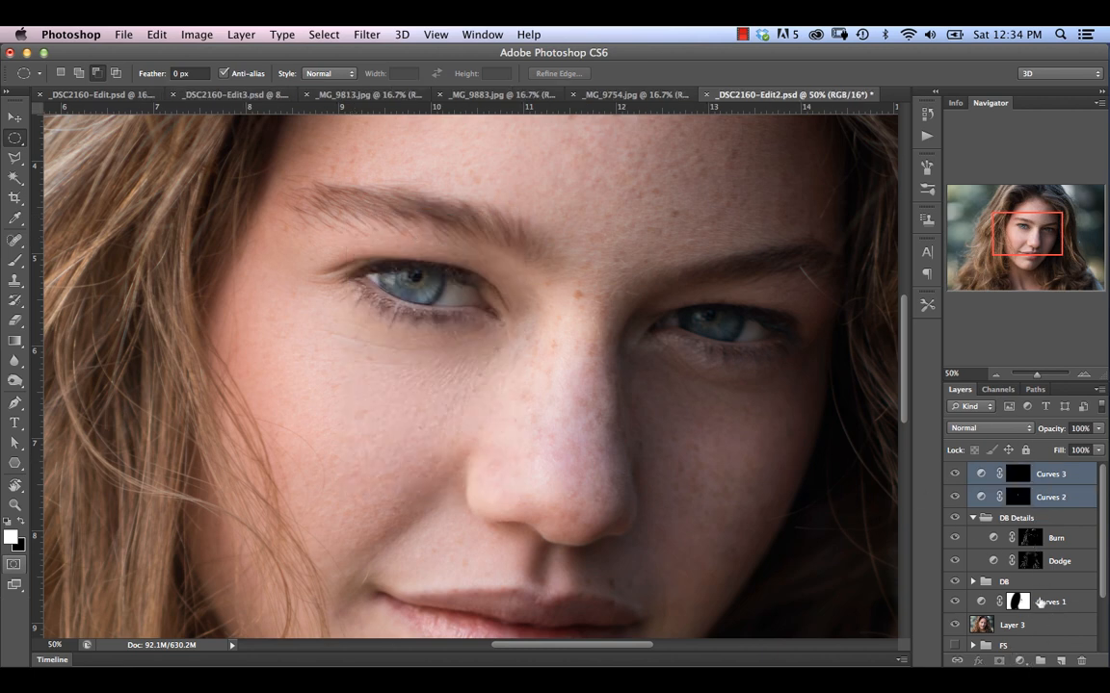
pyautogui.click(1041, 663)
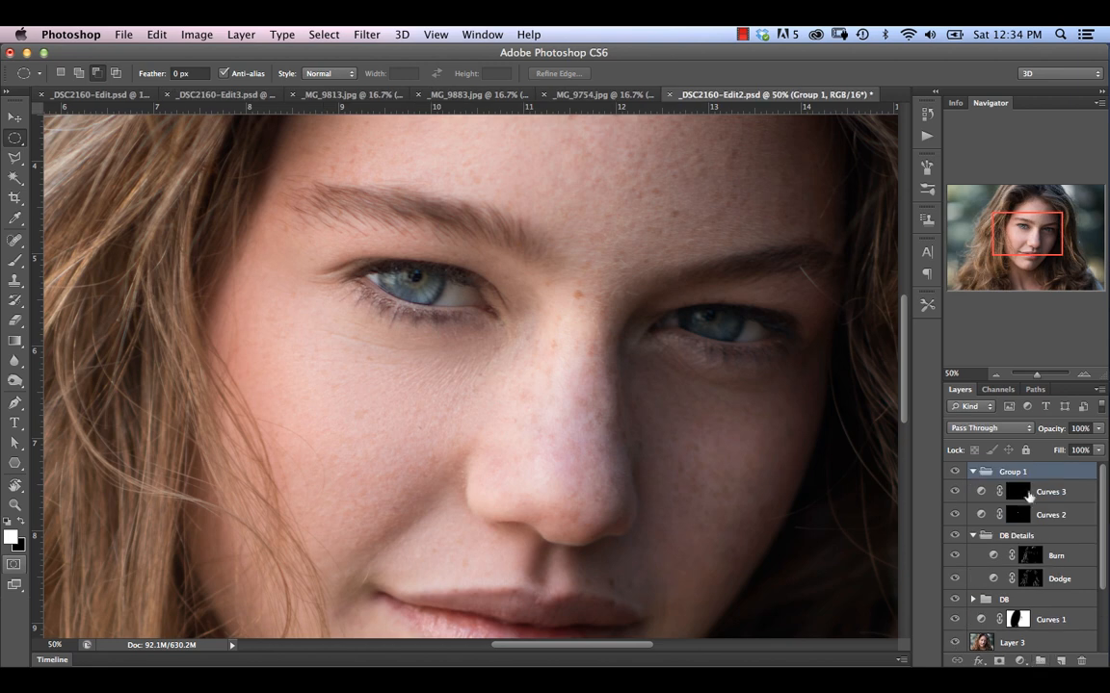
pyautogui.doubleClick(1019, 473)
pyautogui.write('Eyes')
pyautogui.press('Return')
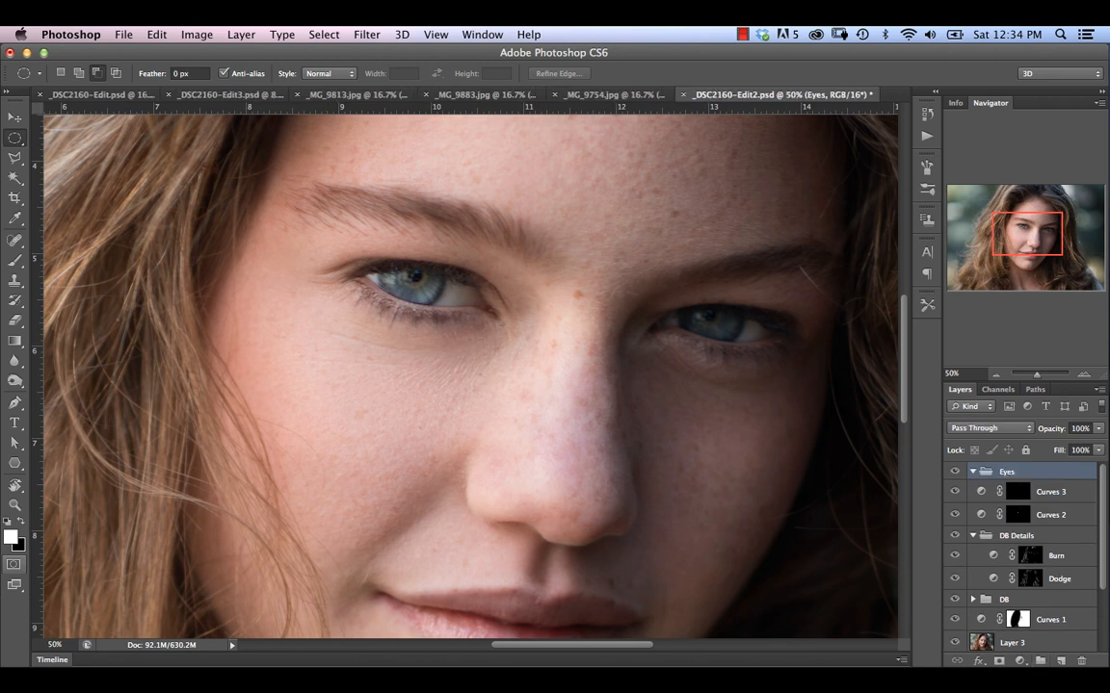
# Lower the Curves 2 layer's opacity to about half, comparing the whole portrait with and without it.
pyautogui.press('super+minus')
pyautogui.press('super+minus')
pyautogui.press('super+minus')
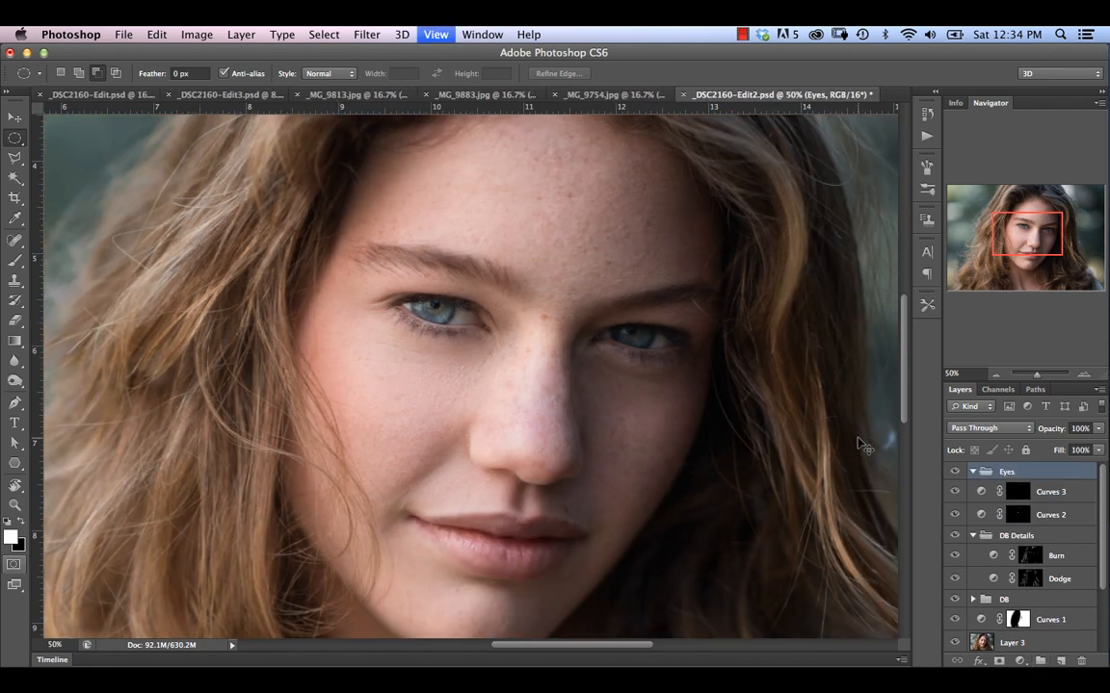
pyautogui.press('super+equal')
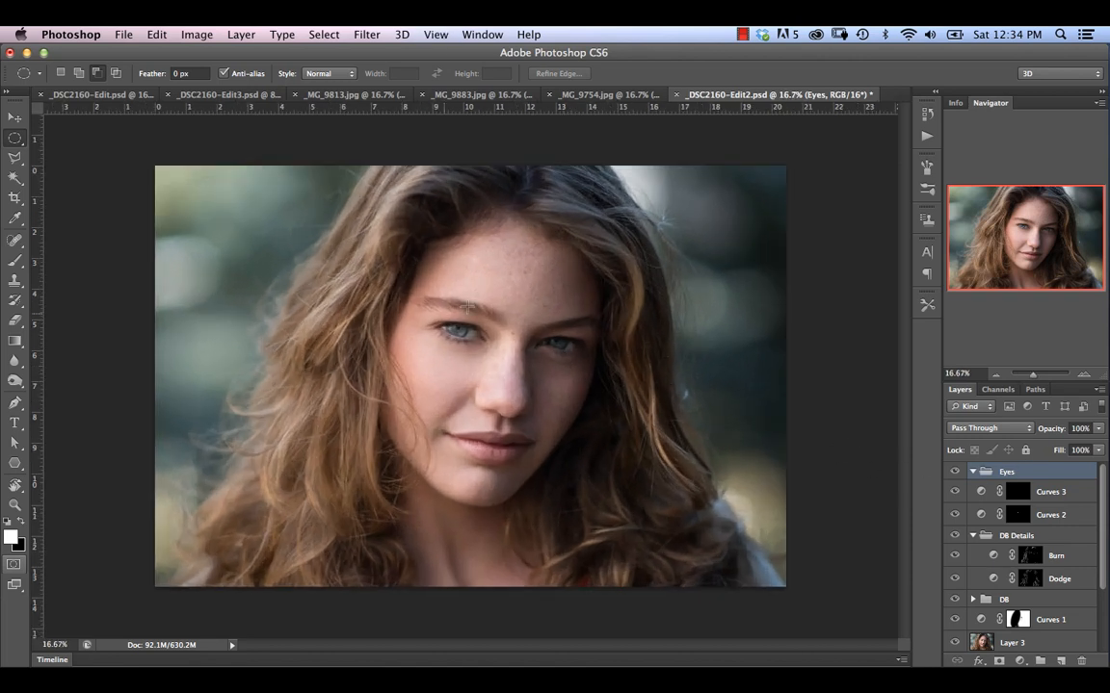
pyautogui.click(1056, 521)
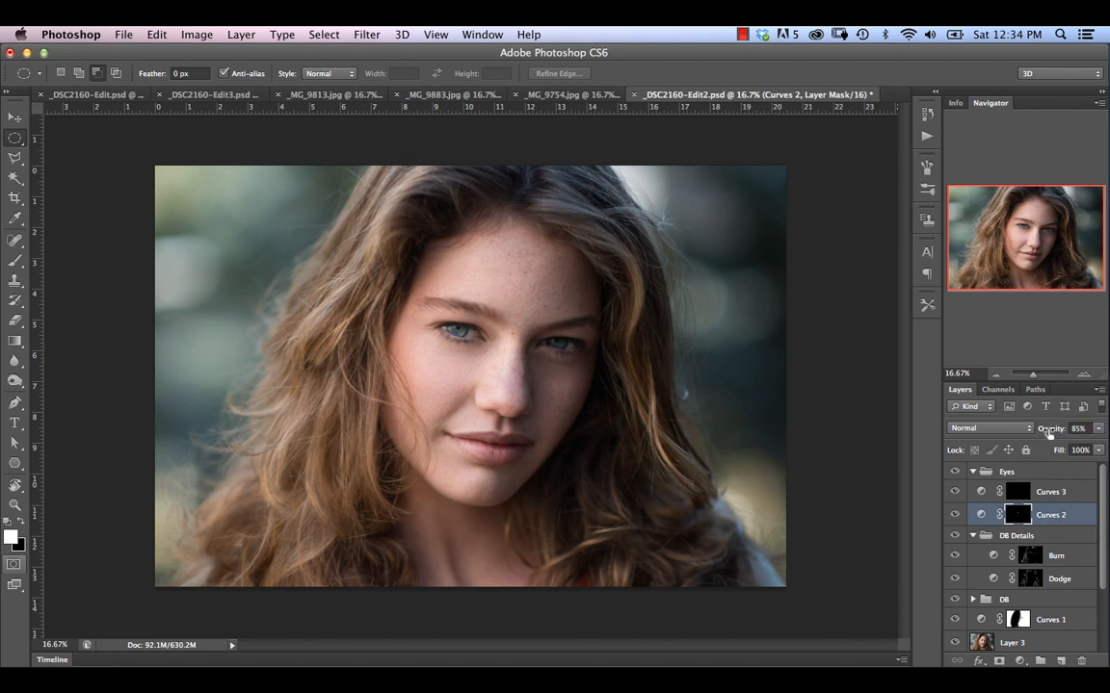
pyautogui.moveTo(1050, 432); pyautogui.dragTo(1042, 435)
pyautogui.click(955, 518)
pyautogui.click(955, 518)
pyautogui.moveTo(1053, 429); pyautogui.dragTo(1044, 434)
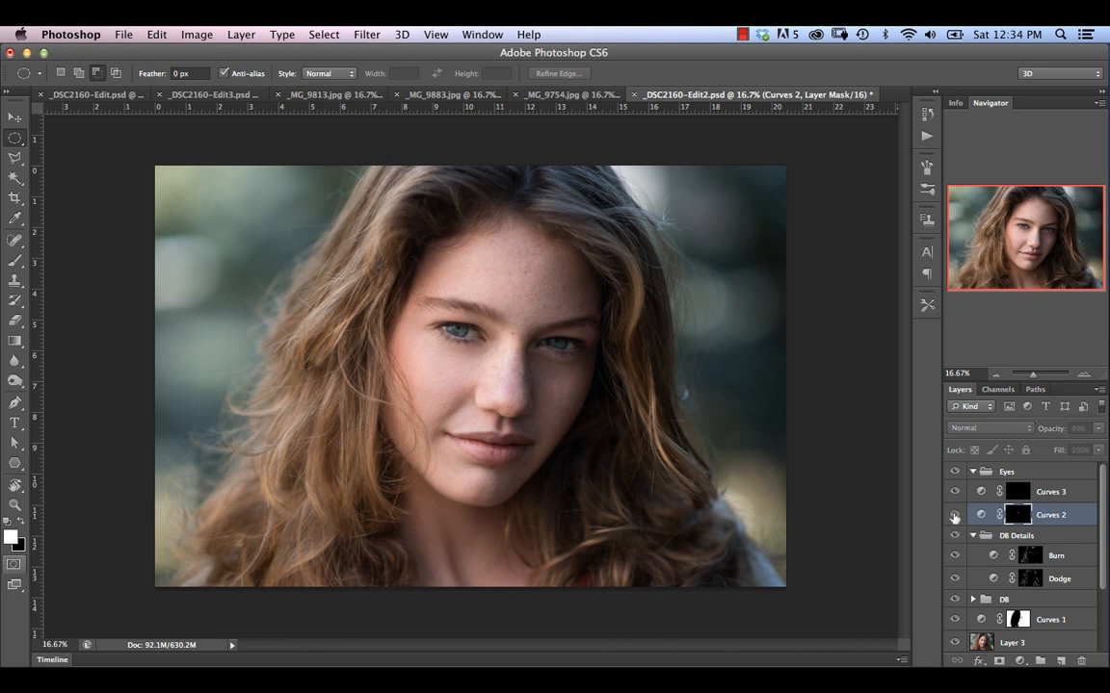
# Reduce the opacity of the Curves 3 layer and compare the shaded eye with and without it.
pyautogui.click(964, 492)
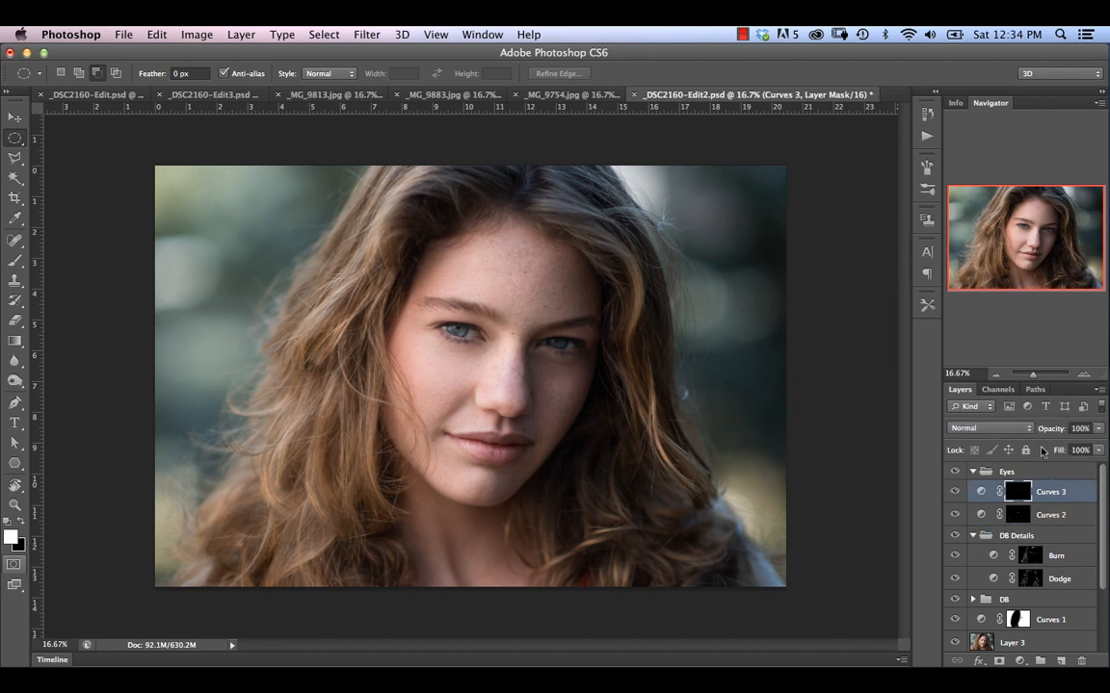
pyautogui.moveTo(1046, 429); pyautogui.dragTo(1039, 432)
pyautogui.click(957, 492)
pyautogui.click(958, 492)
# Add a new blank layer inside the Eyes group.
pyautogui.click(1033, 476)
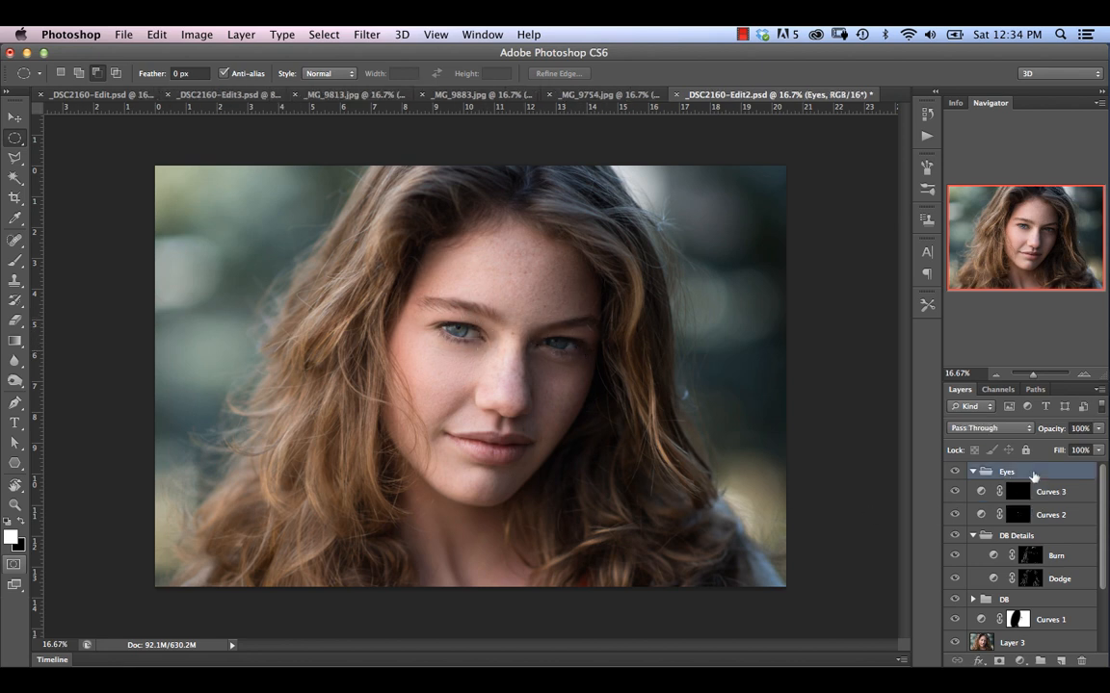
pyautogui.press('super+equal')
pyautogui.press('super+equal')
pyautogui.press('super+equal')
pyautogui.press('super+equal')
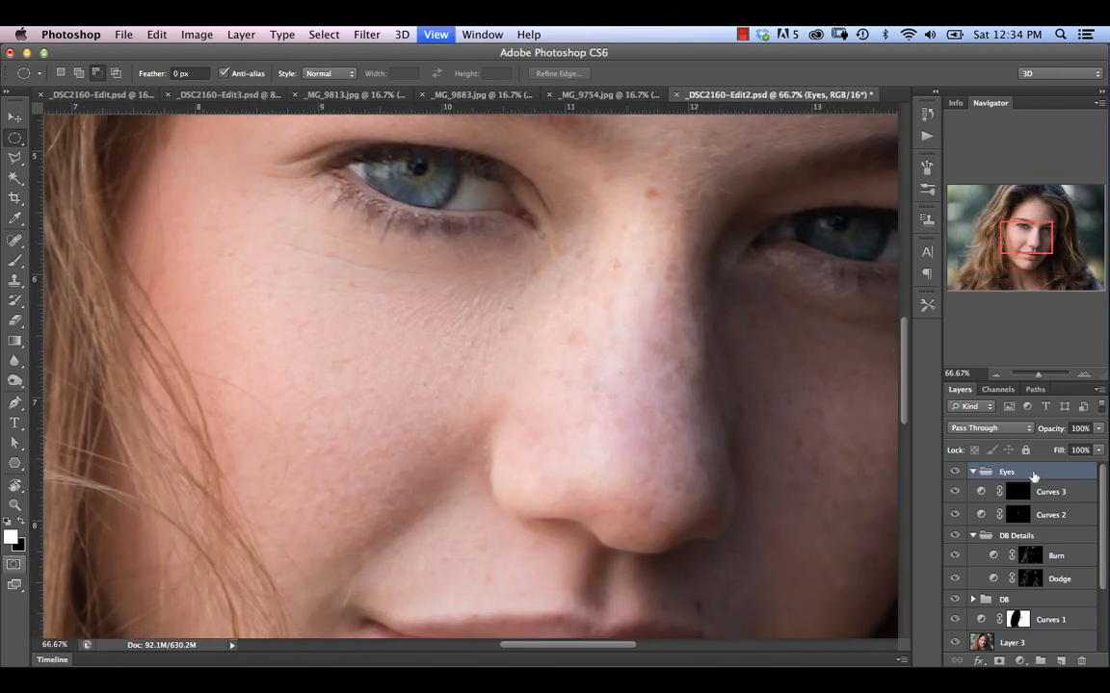
pyautogui.press('super+equal')
pyautogui.moveTo(1003, 273); pyautogui.dragTo(1023, 241)
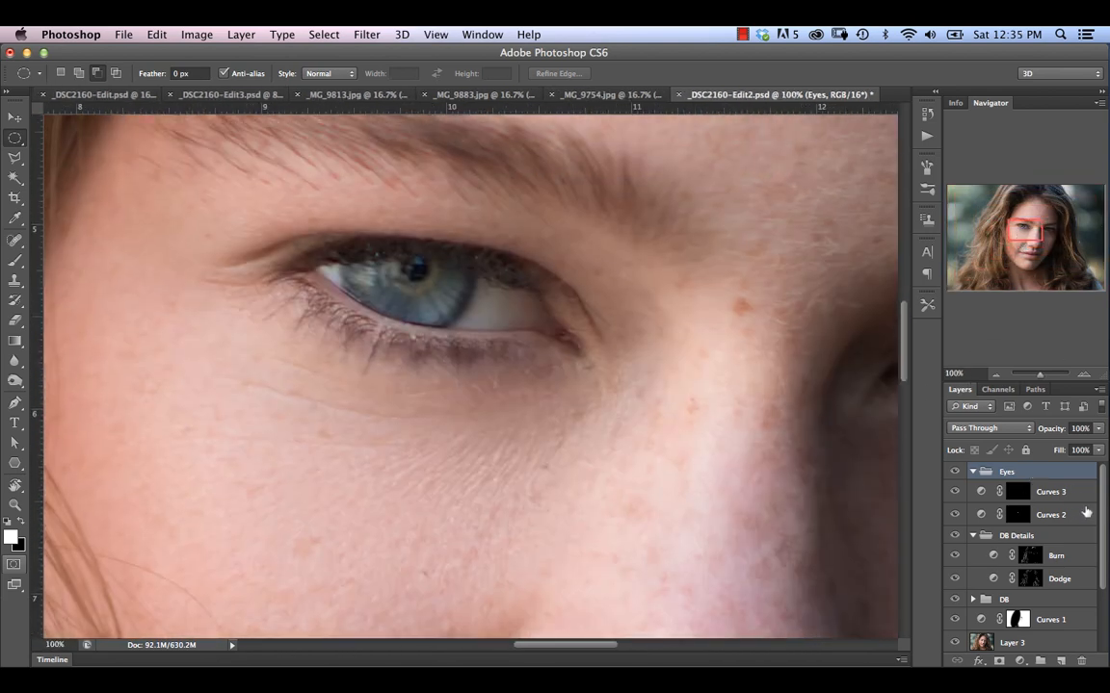
pyautogui.press('super+minus')
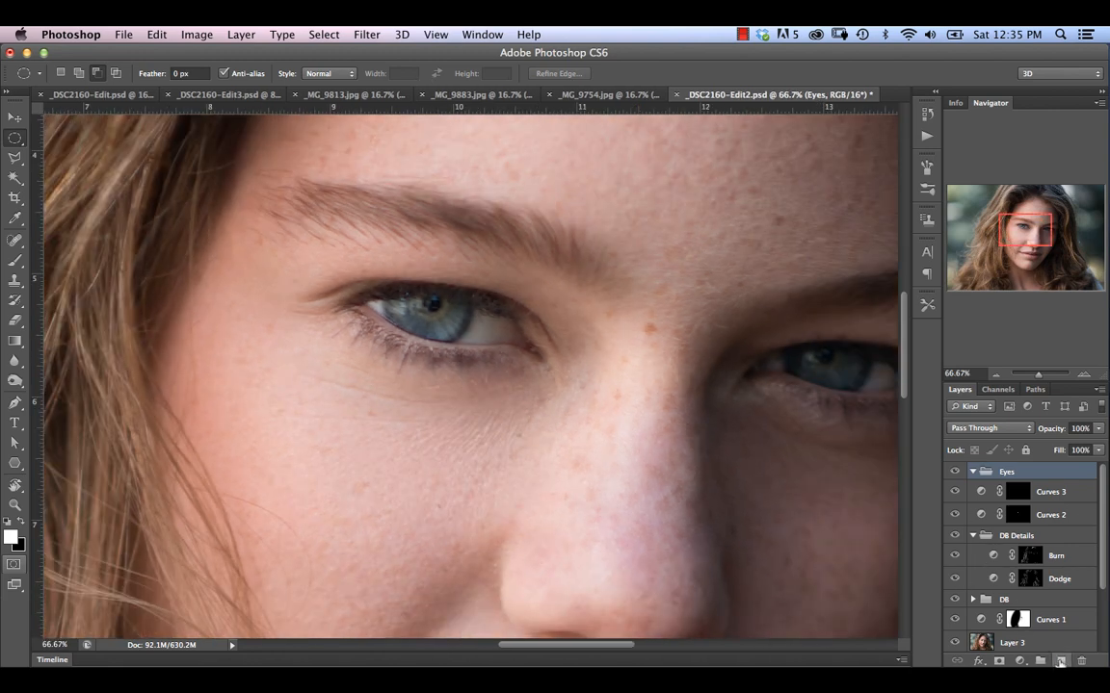
pyautogui.click(1059, 662)
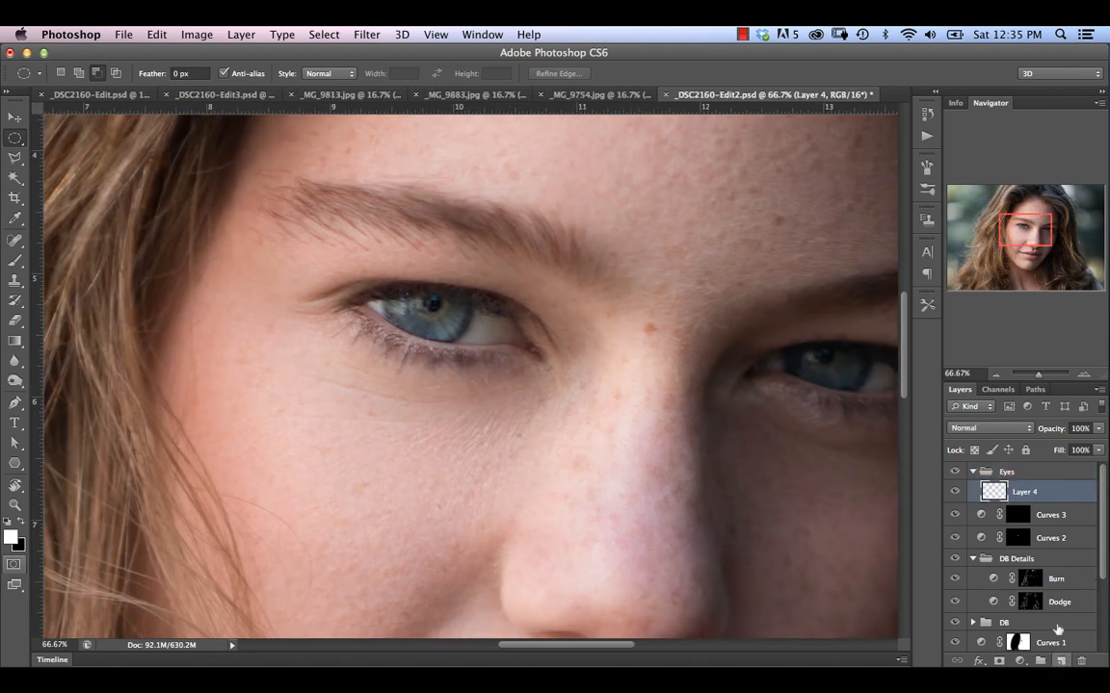
# Choose the Brush tool with 50% hardness and set the new layer's blend mode to Screen.
pyautogui.click(14, 261)
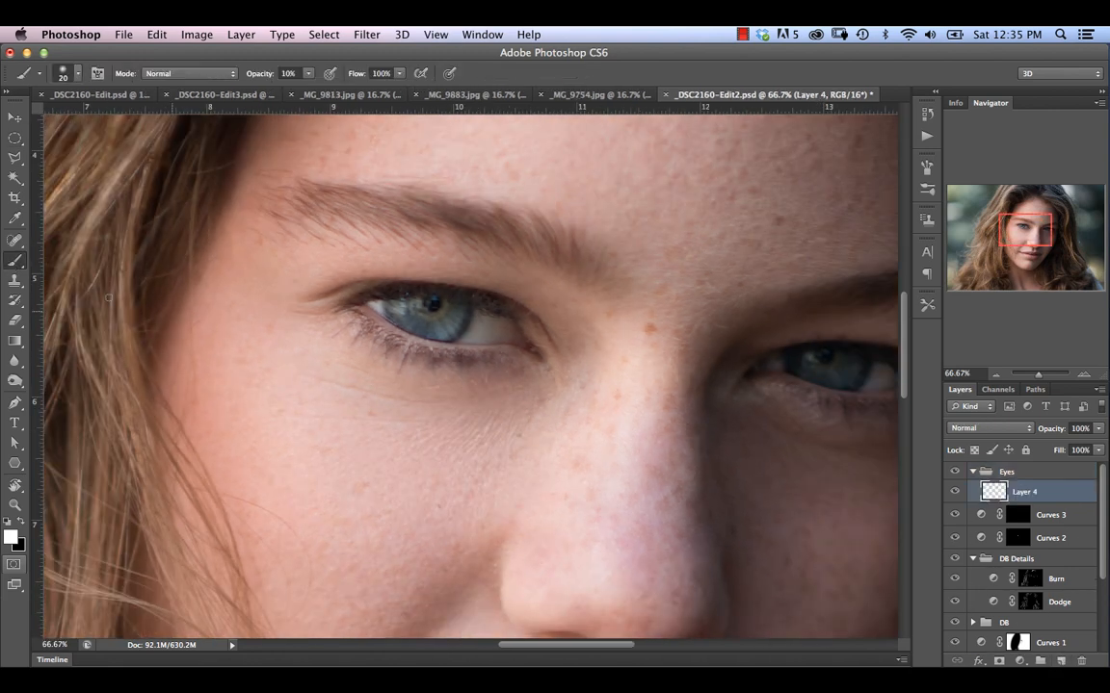
pyautogui.click(230, 72)
pyautogui.click(132, 52)
pyautogui.click(79, 77)
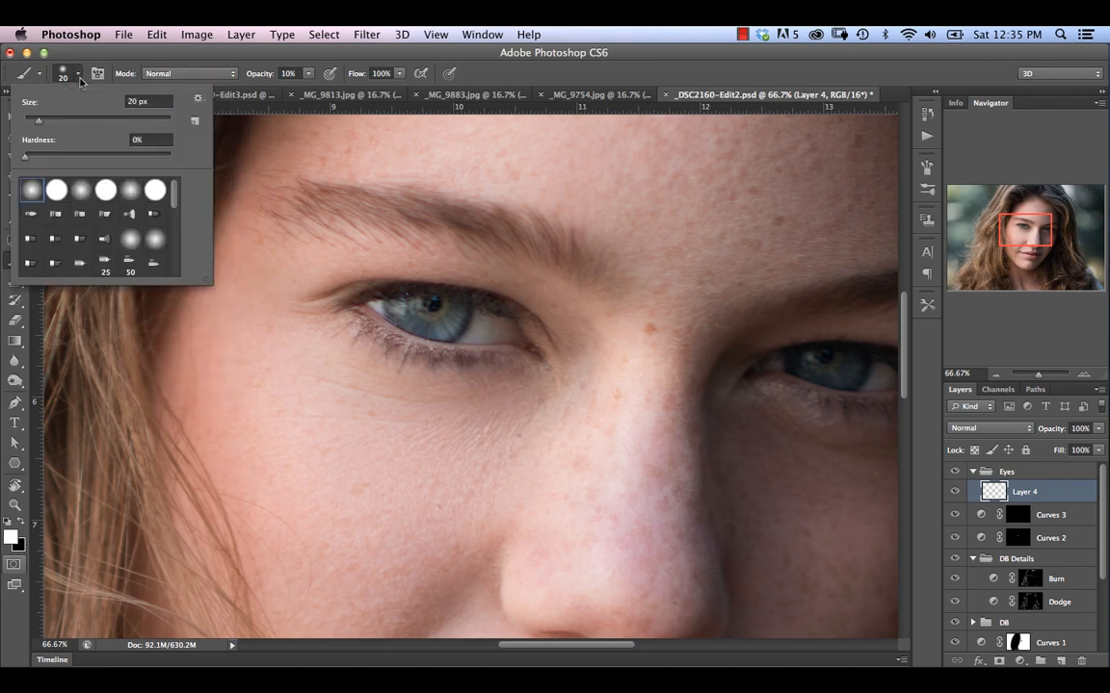
pyautogui.moveTo(95, 154); pyautogui.dragTo(97, 157)
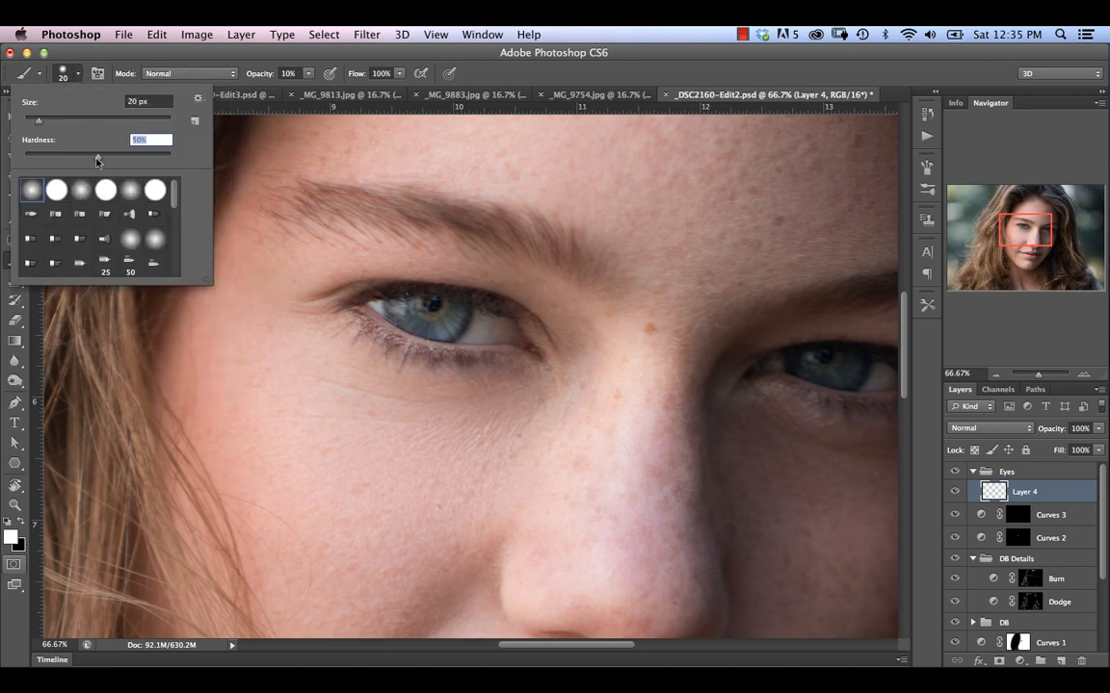
pyautogui.click(502, 73)
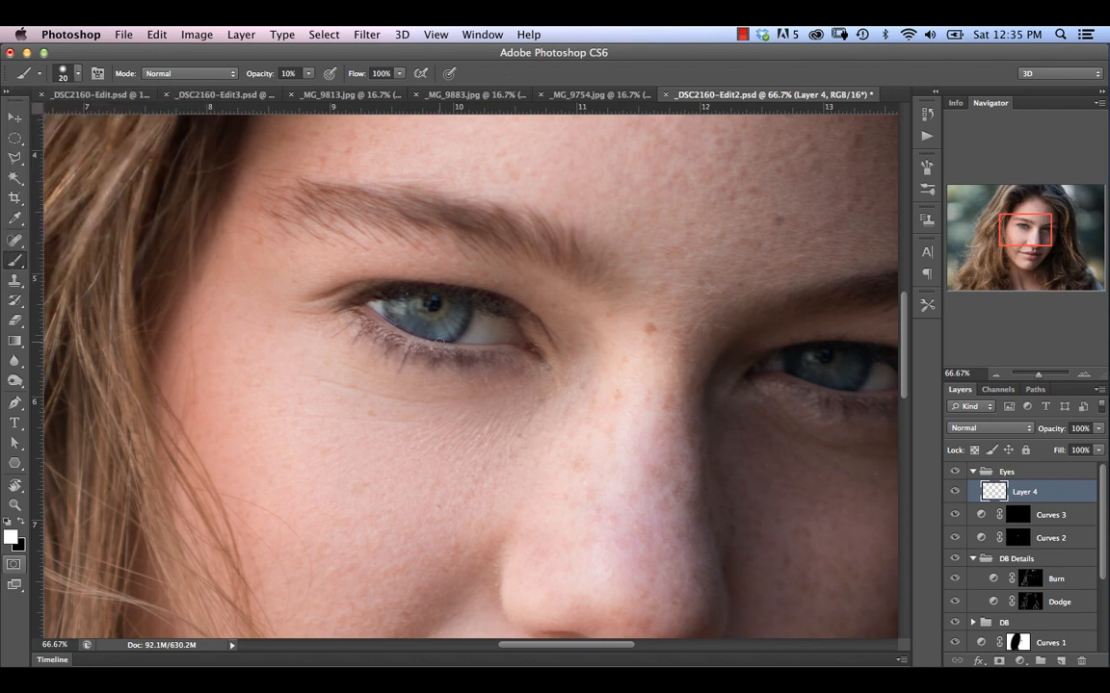
pyautogui.click(990, 428)
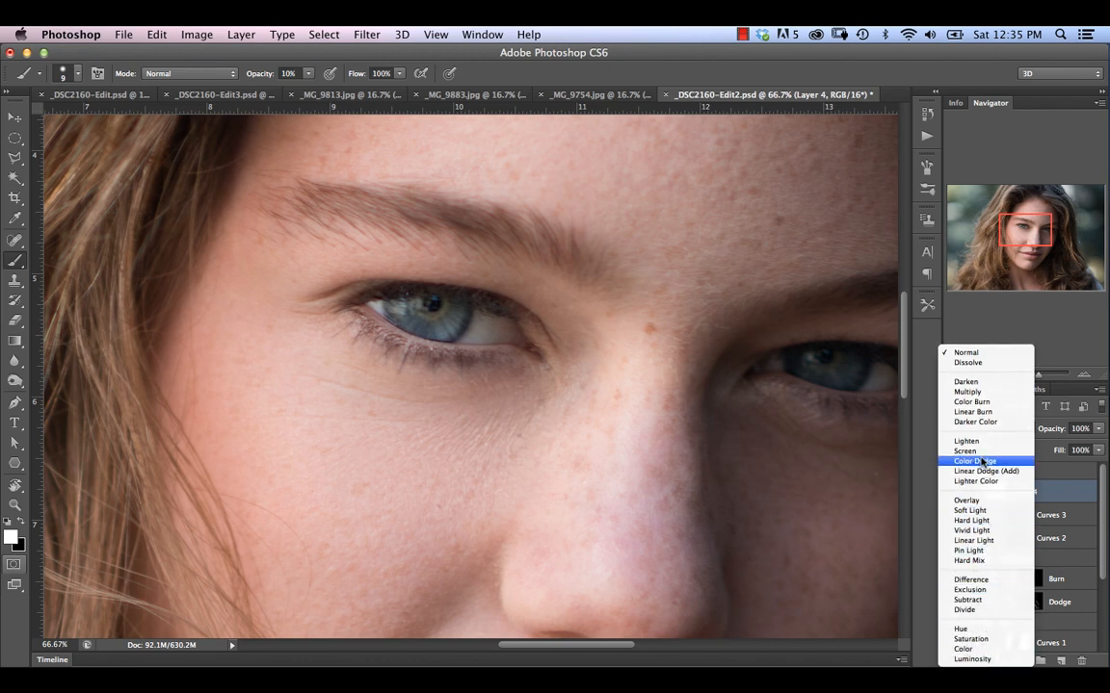
pyautogui.click(960, 448)
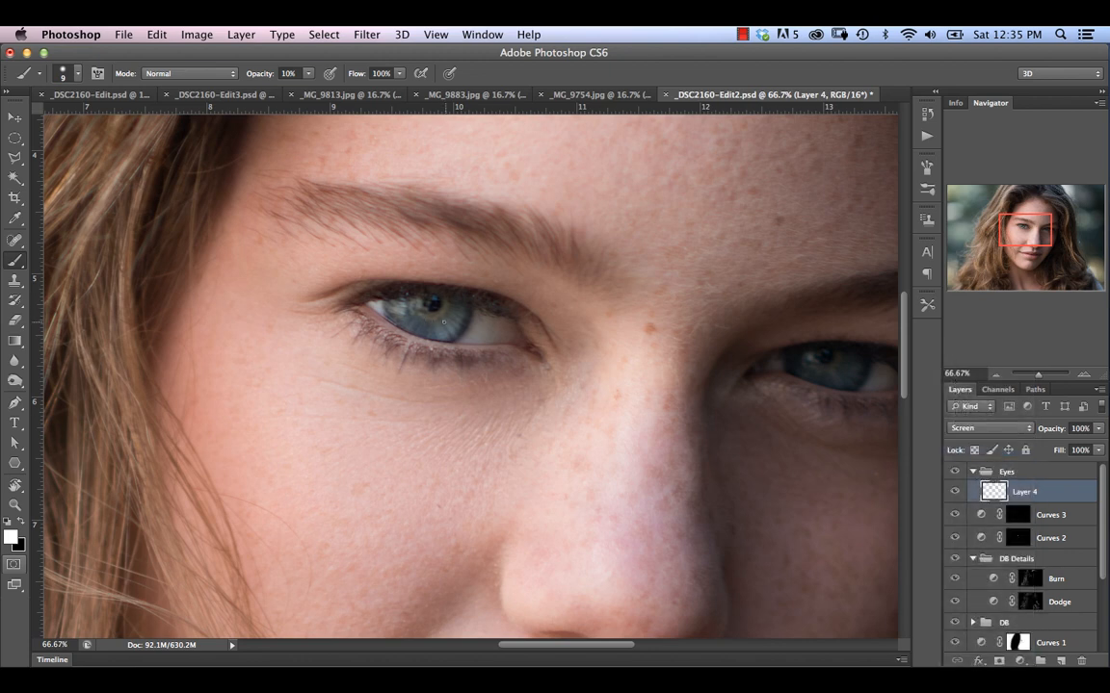
# Paint fine white highlights in the irises on the Screen layer with a 5 px brush, and set the brush opacity to 4%.
pyautogui.press('r')
pyautogui.moveTo(379, 372)
pyautogui.mouseDown()
pyautogui.moveTo(371, 379)
pyautogui.moveTo(435, 377)
pyautogui.moveTo(424, 354)
pyautogui.moveTo(389, 414)
pyautogui.moveTo(403, 432)
pyautogui.mouseUp()
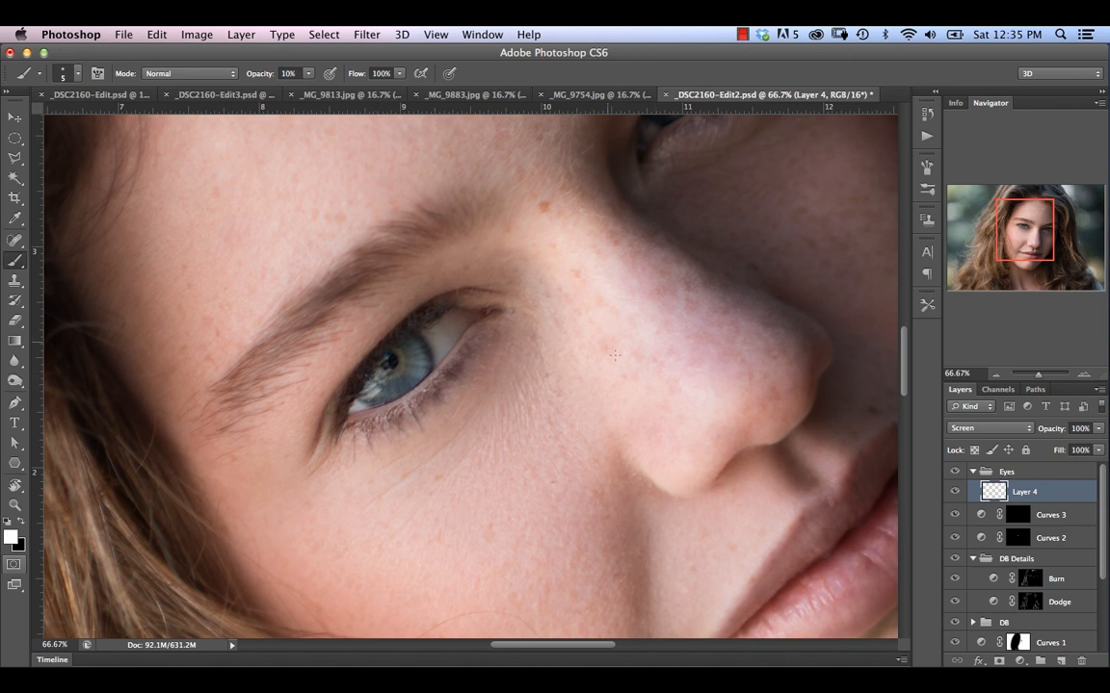
pyautogui.press('space')
pyautogui.moveTo(576, 287); pyautogui.dragTo(517, 384)
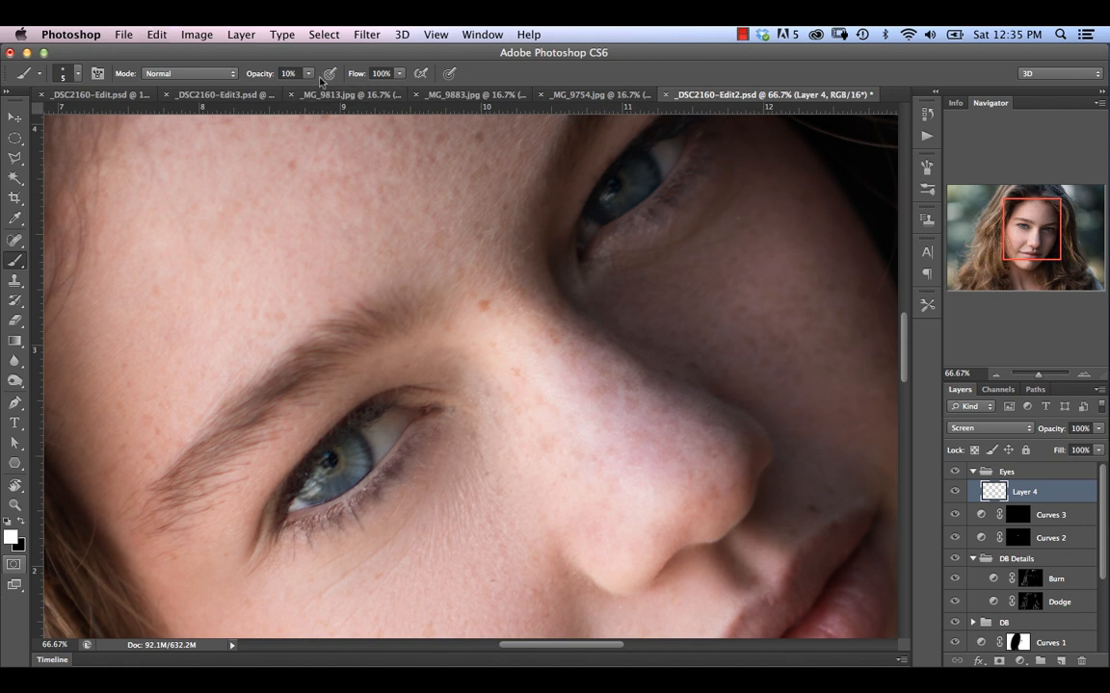
pyautogui.click(261, 79)
pyautogui.write('4')
pyautogui.press('Return')
# Straighten the rotated canvas and compare the whole portrait with and without the painted Screen layer.
pyautogui.press('r')
pyautogui.moveTo(384, 401)
pyautogui.mouseDown()
pyautogui.moveTo(443, 352)
pyautogui.moveTo(433, 358)
pyautogui.mouseUp()
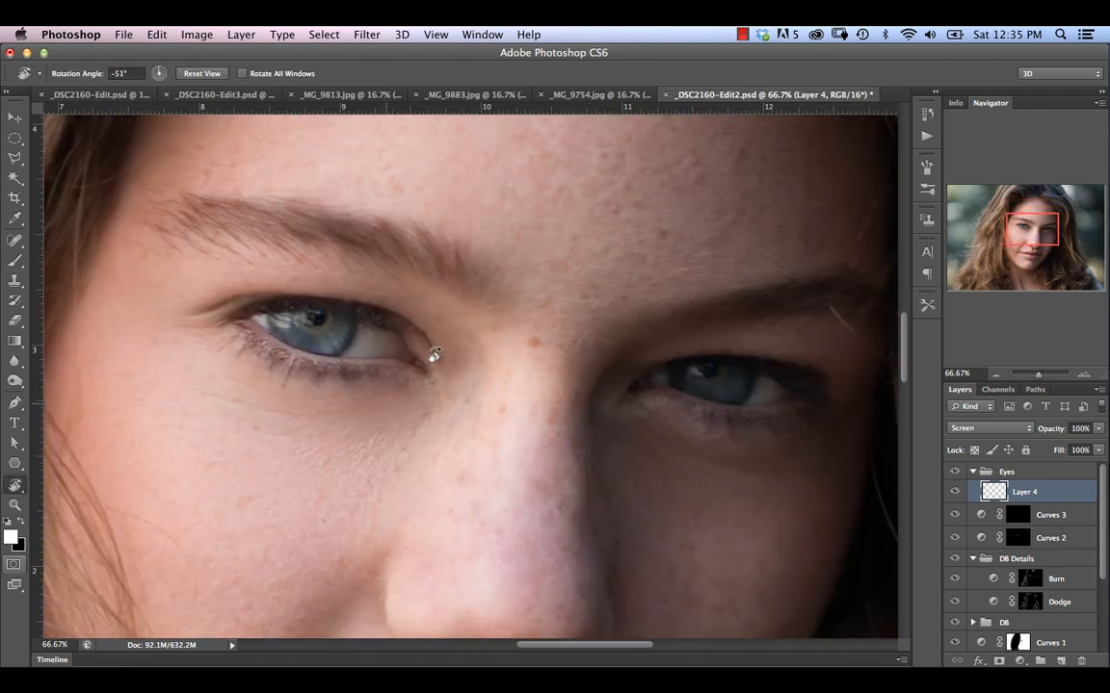
pyautogui.press('b')
pyautogui.press('super+minus')
pyautogui.press('super+minus')
pyautogui.press('super+minus')
pyautogui.press('super+minus')
pyautogui.press('super+minus')
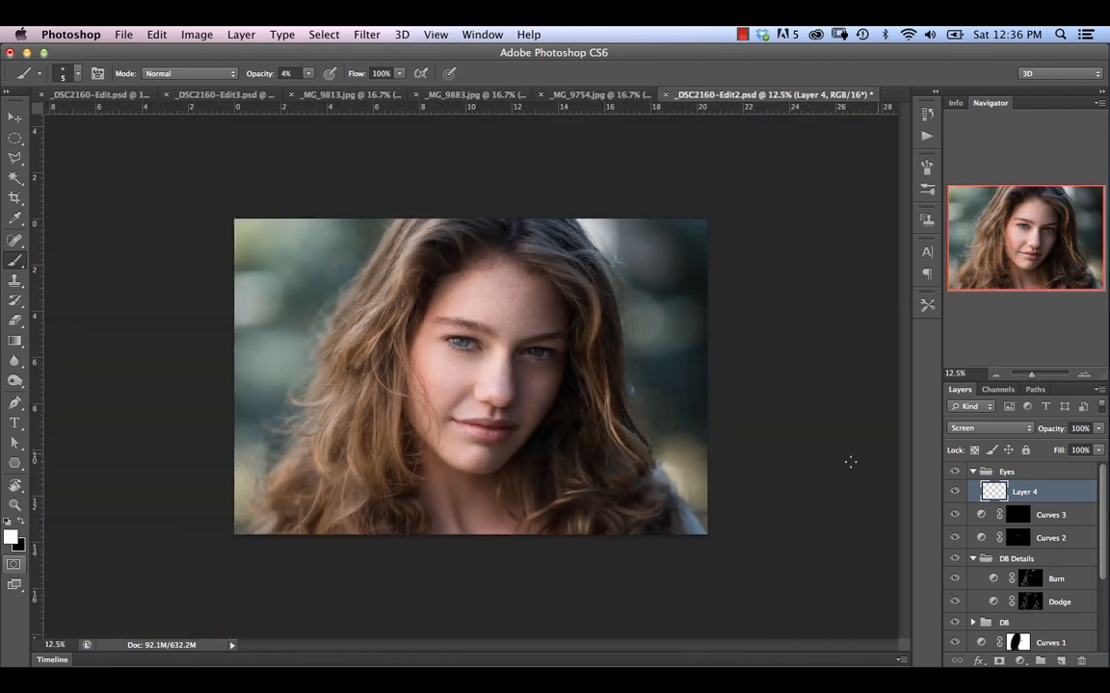
pyautogui.click(954, 493)
pyautogui.click(955, 493)
pyautogui.click(955, 494)
pyautogui.click(955, 494)
pyautogui.click(953, 494)
pyautogui.click(953, 496)
pyautogui.click(955, 494)
pyautogui.click(955, 494)
# Lower the painted Screen layer's opacity to 75%, compare the result, and collapse the Eyes group.
pyautogui.moveTo(1056, 434); pyautogui.dragTo(1046, 430)
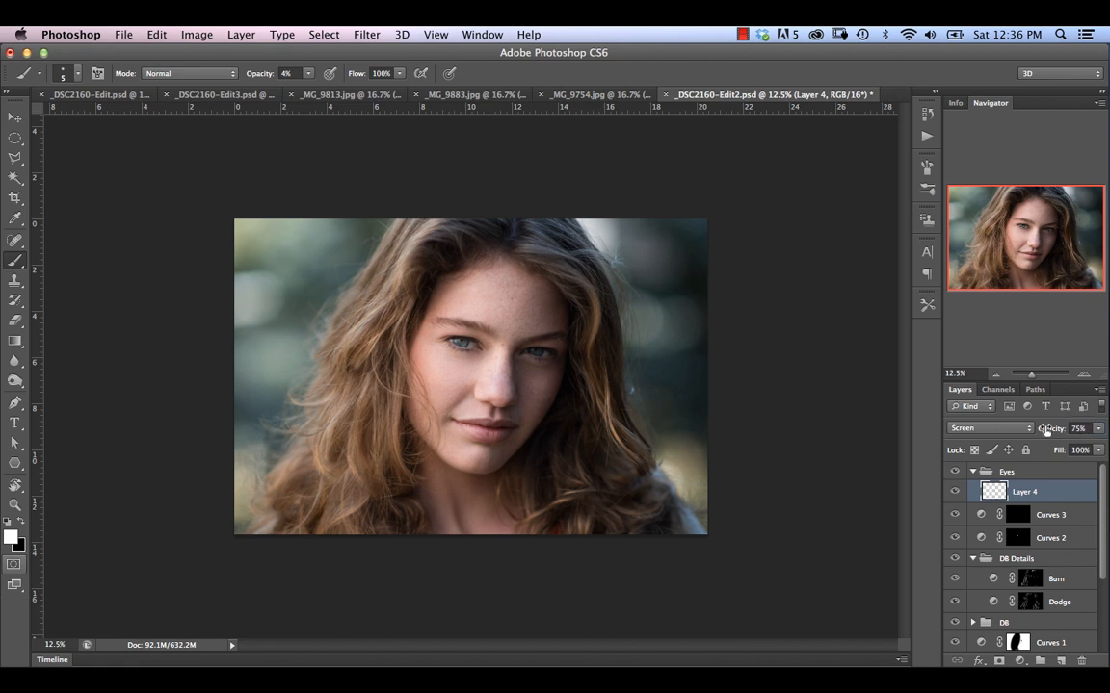
pyautogui.click(955, 494)
pyautogui.click(955, 494)
pyautogui.click(973, 470)
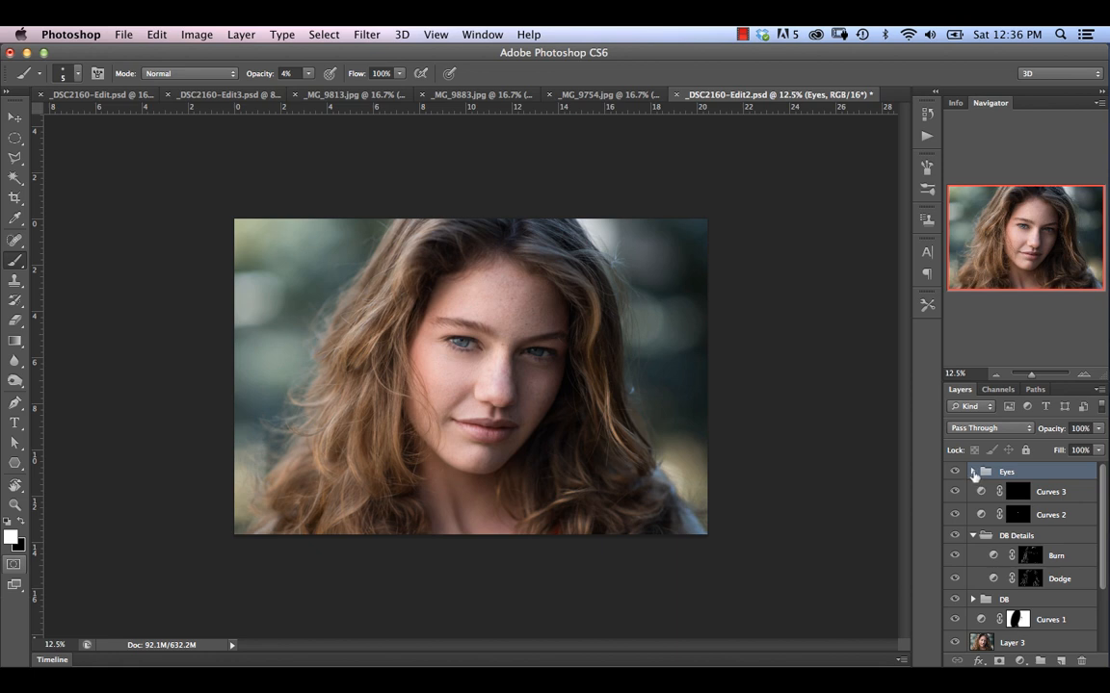
# Move the Curves 3 and Curves 2 layers into the Eyes group and collapse the group.
pyautogui.click(973, 472)
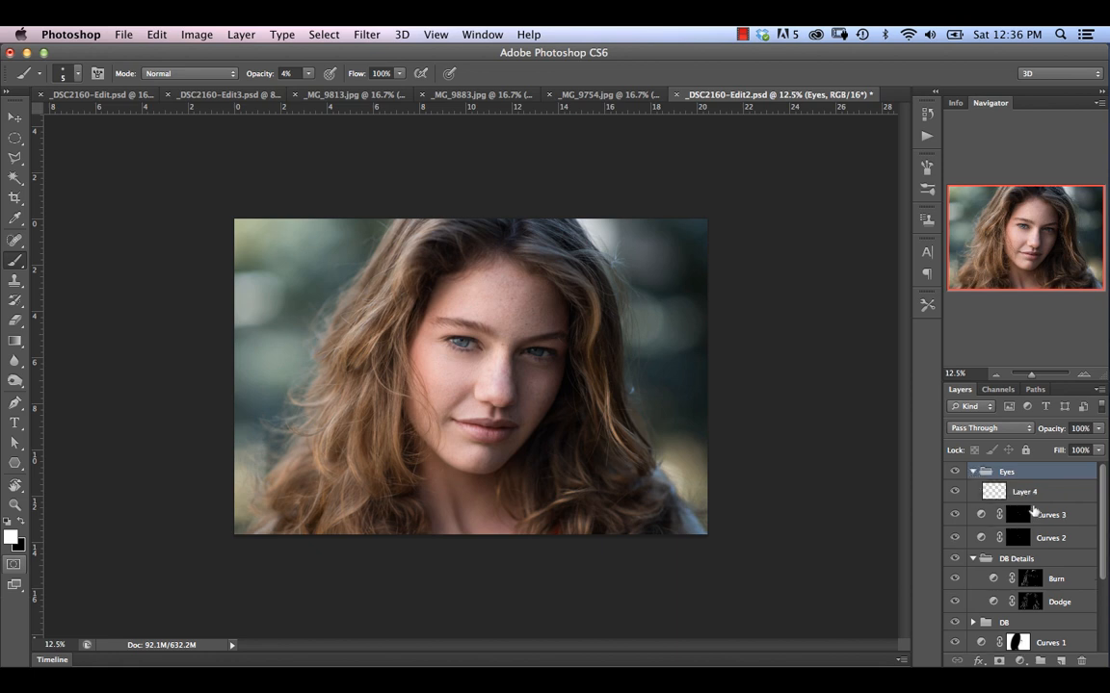
pyautogui.click(1033, 515)
pyautogui.keyDown('shift'); pyautogui.click(1050, 538); pyautogui.keyUp('shift')
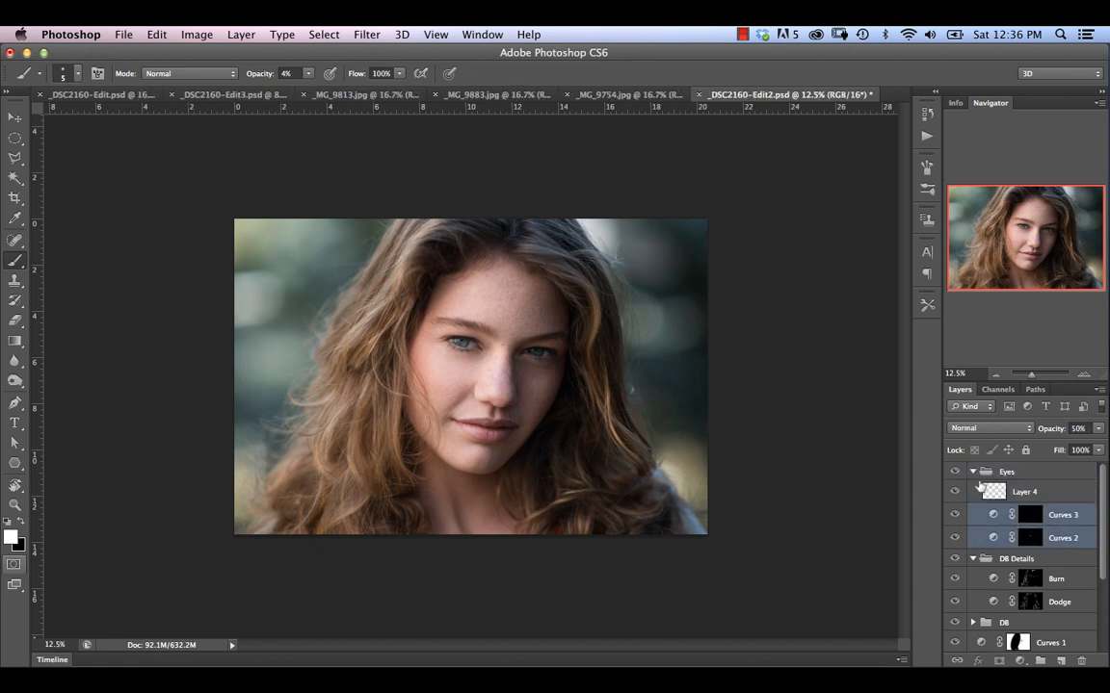
pyautogui.click(973, 472)
# Compare the portrait with and without the Eyes group, and with and without the DB Details group.
pyautogui.click(956, 474)
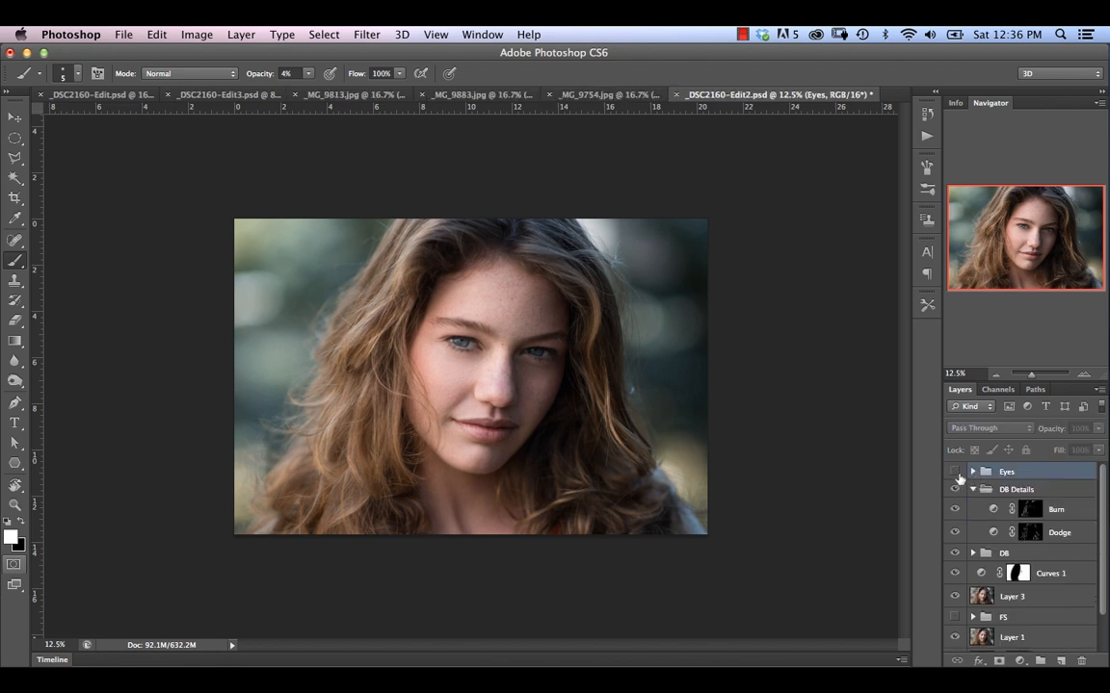
pyautogui.click(955, 473)
pyautogui.click(955, 473)
pyautogui.click(955, 473)
pyautogui.click(955, 473)
pyautogui.click(955, 473)
pyautogui.click(954, 490)
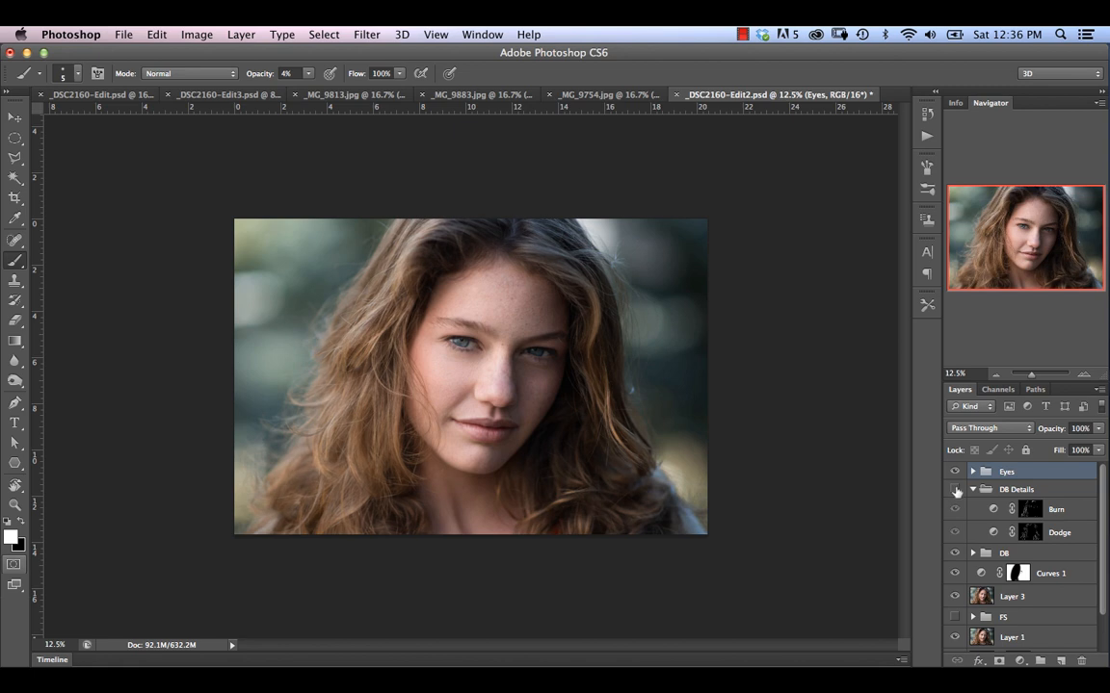
pyautogui.click(955, 490)
pyautogui.click(954, 490)
pyautogui.click(954, 490)
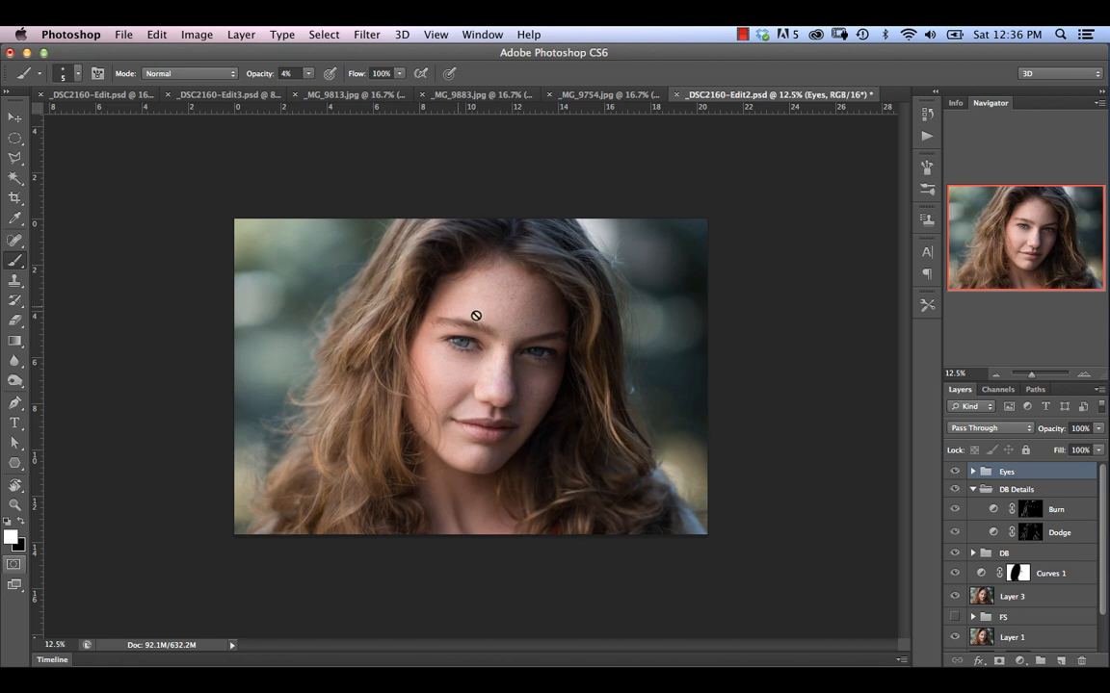
pyautogui.click(955, 491)
# Add a Curves adjustment layer above Layer 4 in the Eyes group, raising the RGB midtones from input 109 to output 131.
pyautogui.click(973, 472)
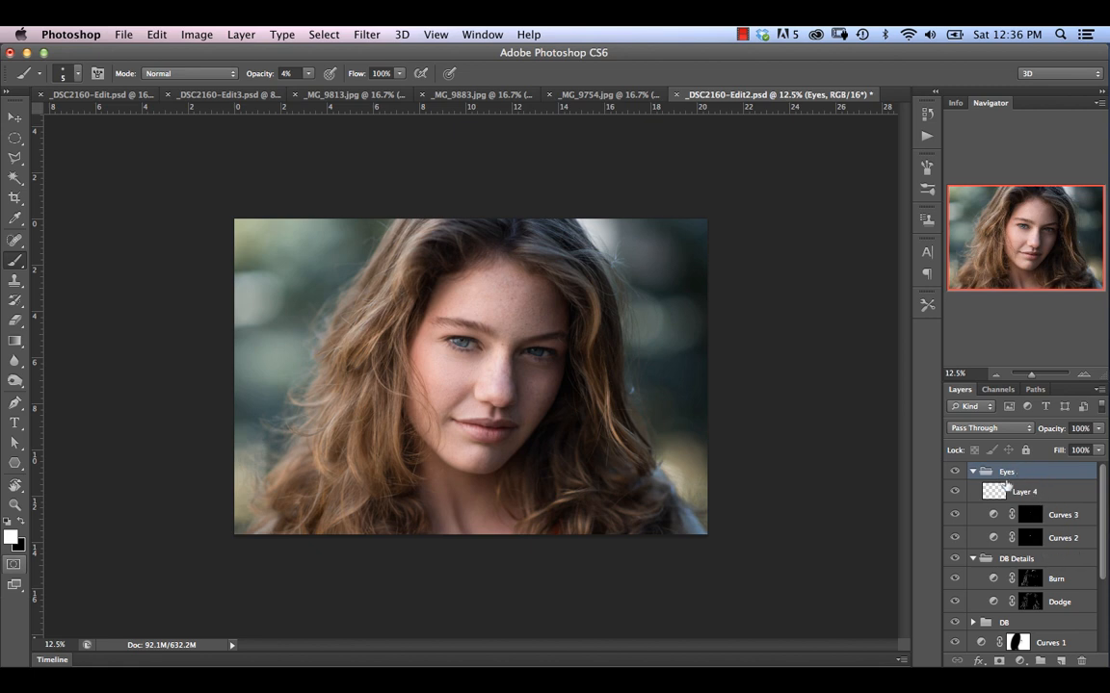
pyautogui.click(1024, 662)
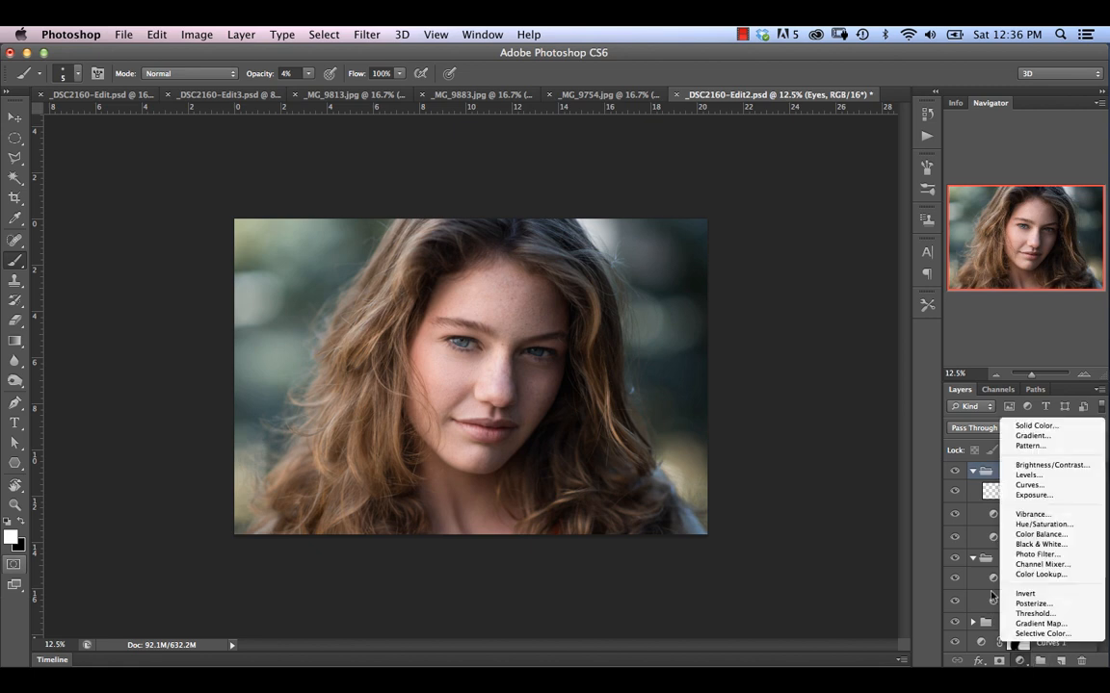
pyautogui.click(1023, 488)
pyautogui.moveTo(432, 366); pyautogui.dragTo(432, 356)
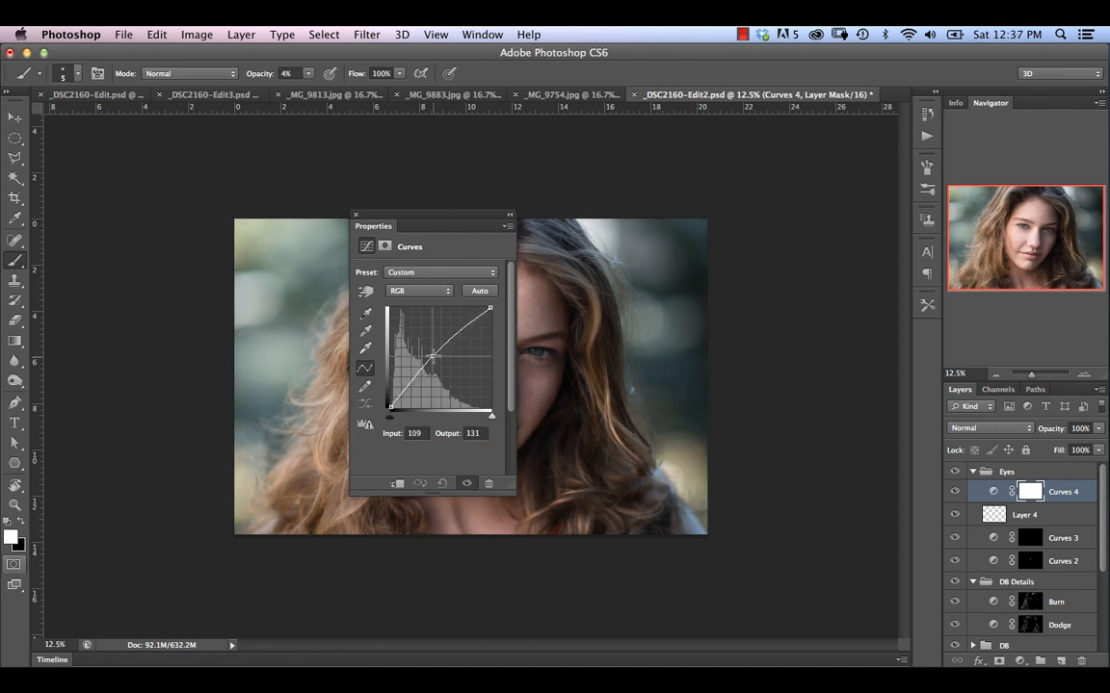
pyautogui.click(356, 215)
# Set the Curves 4 layer's blend mode to Luminosity and invert its mask to black.
pyautogui.click(990, 427)
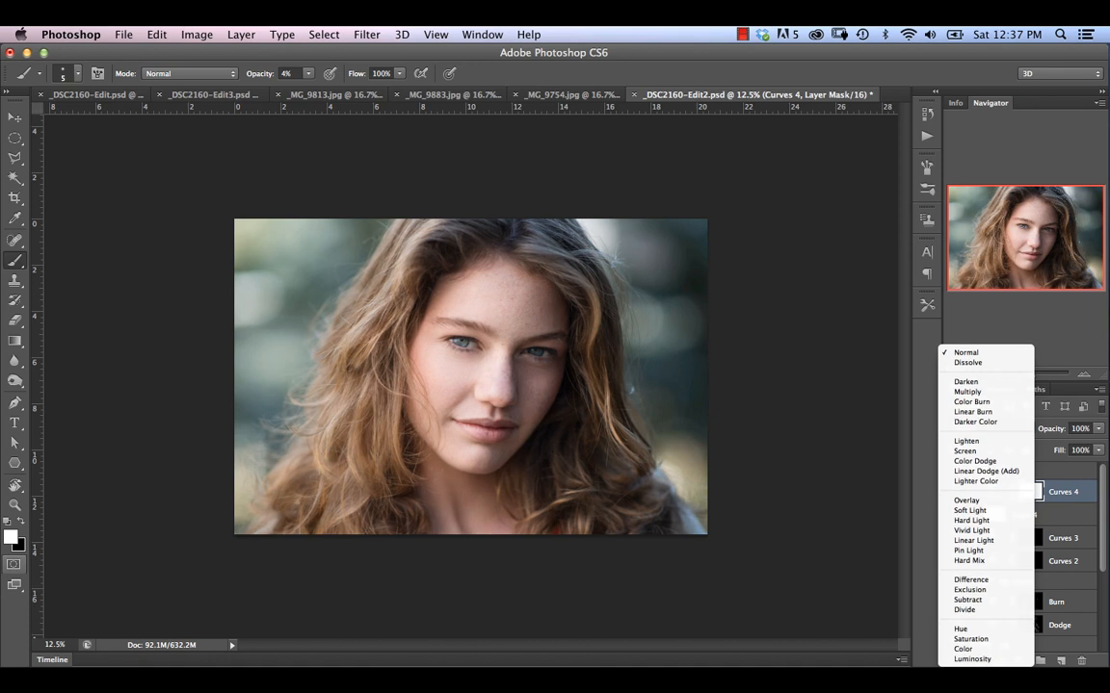
pyautogui.click(974, 660)
pyautogui.click(1036, 539)
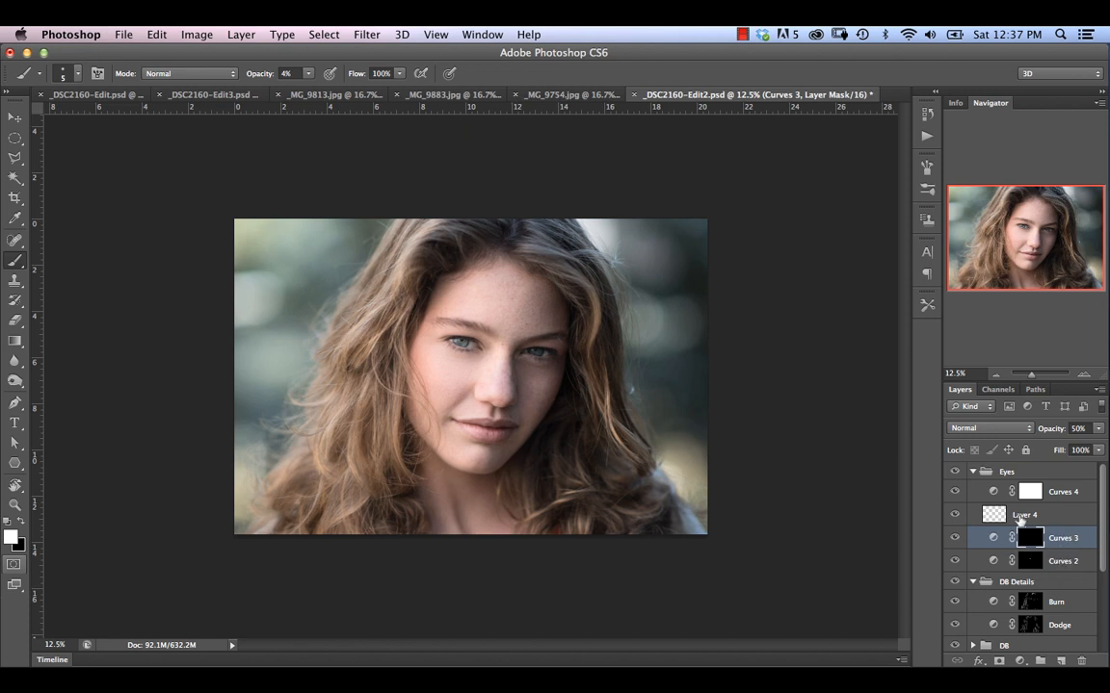
pyautogui.click(1034, 497)
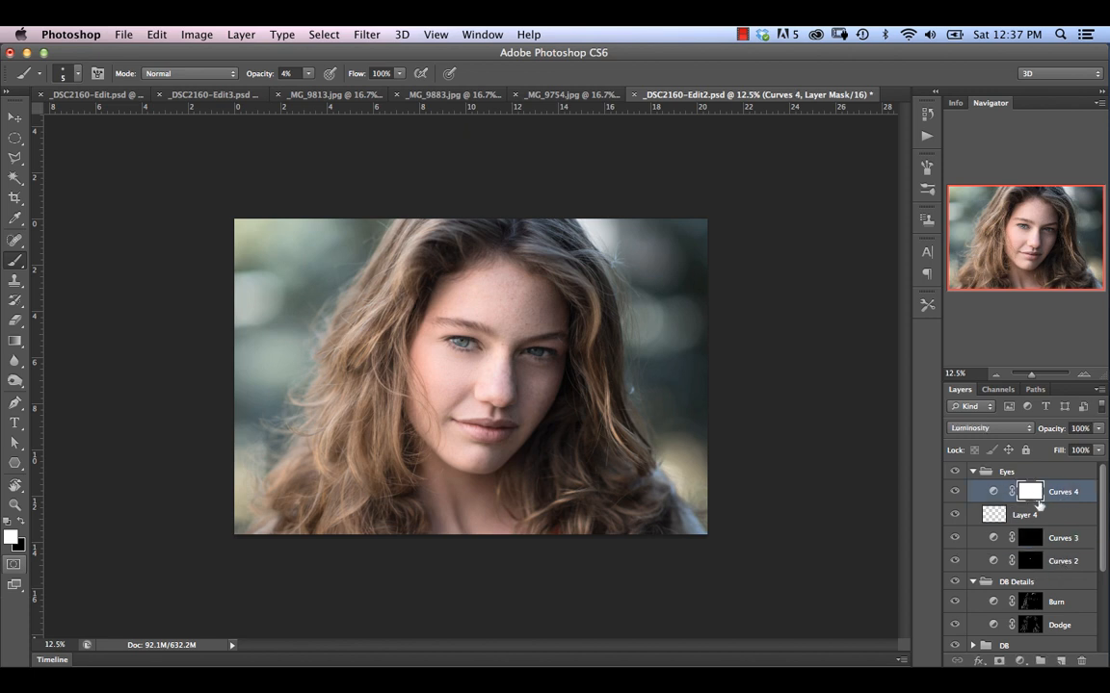
pyautogui.press('super+i')
# Brighten both irises by painting white on the Curves 4 mask with the 5 px brush at 4% opacity, checking the effect on the first eye.
pyautogui.press('super+plus')
pyautogui.press('super+plus')
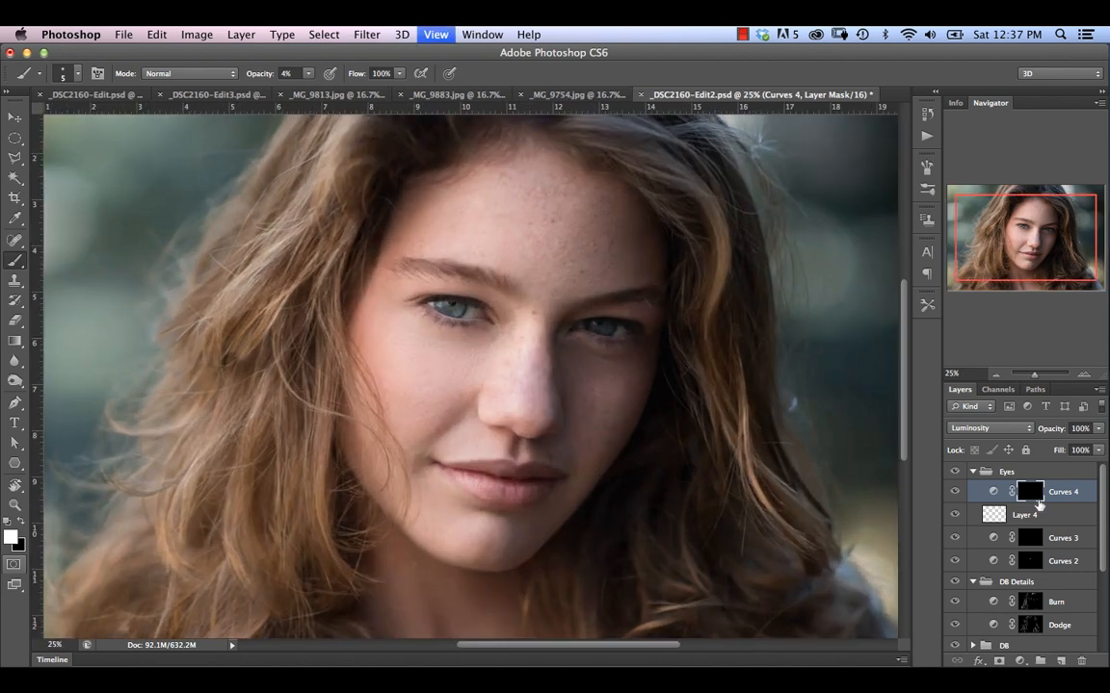
pyautogui.press('super+plus')
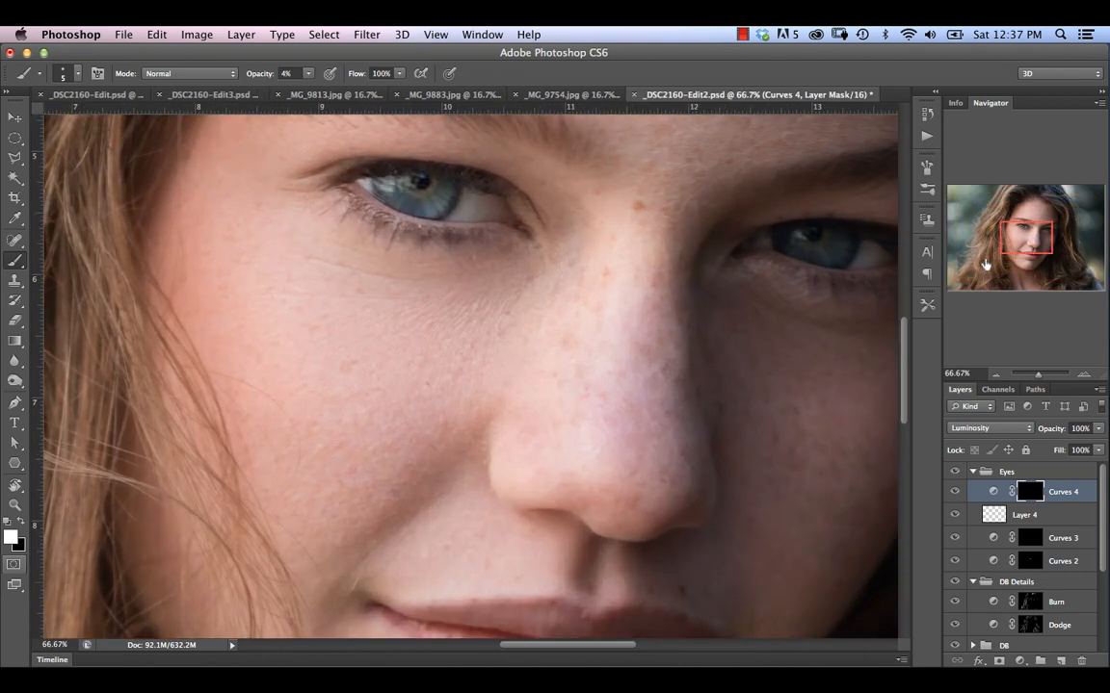
pyautogui.moveTo(1015, 243); pyautogui.dragTo(1018, 240)
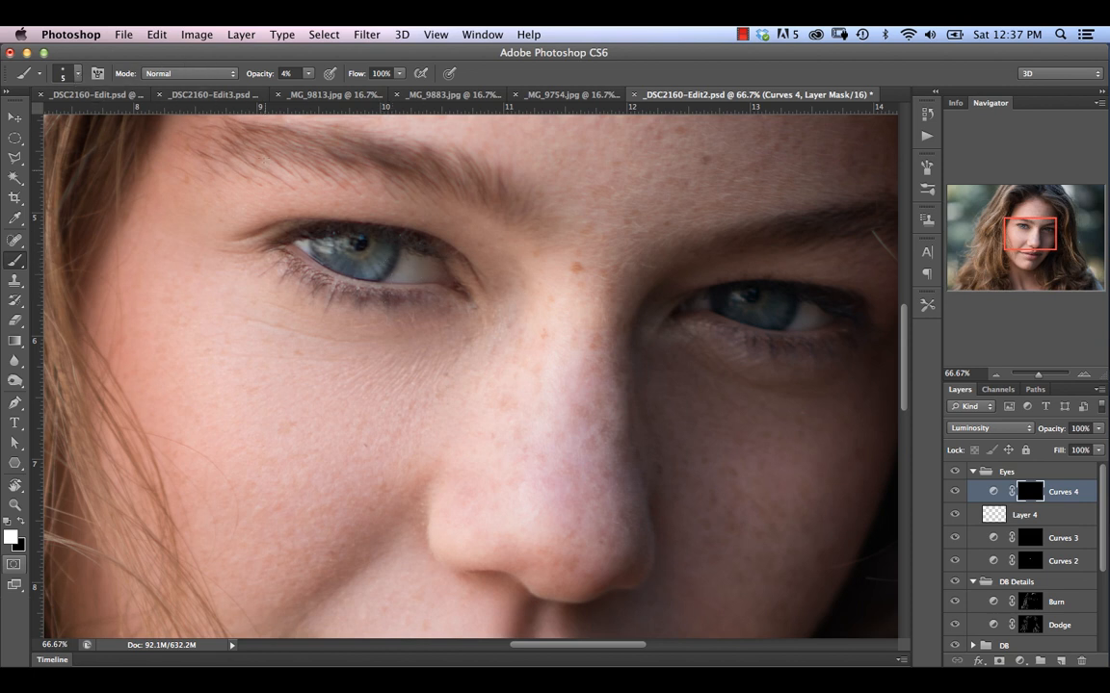
pyautogui.press('r')
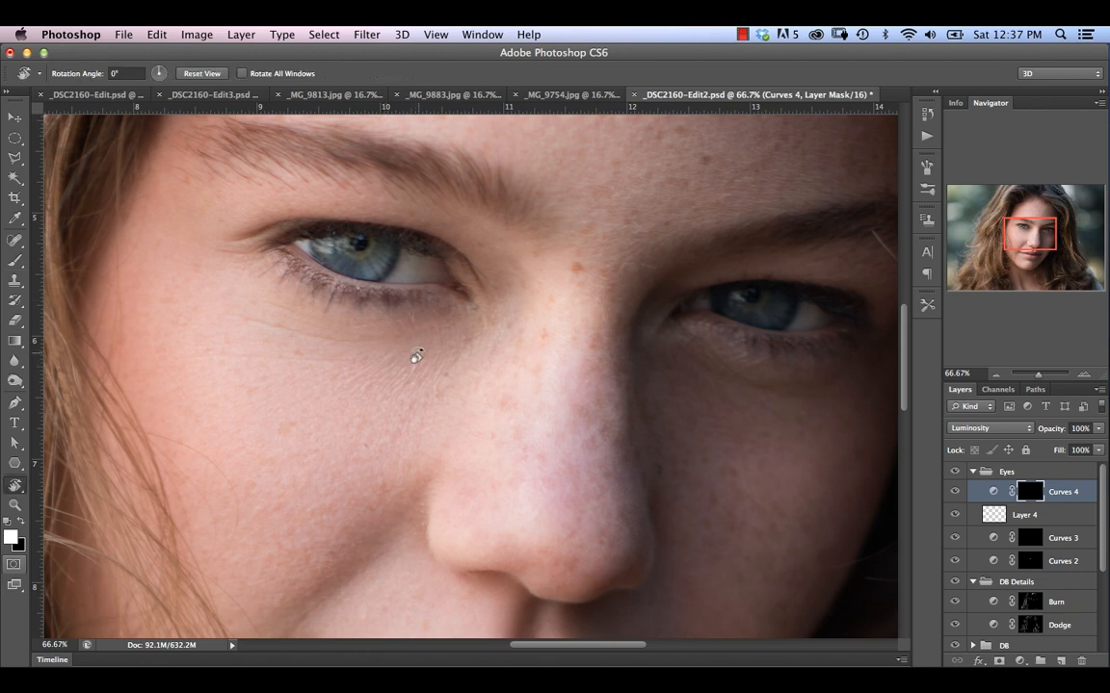
pyautogui.click(257, 258)
pyautogui.moveTo(256, 257)
pyautogui.mouseDown()
pyautogui.moveTo(226, 379)
pyautogui.moveTo(299, 551)
pyautogui.moveTo(389, 606)
pyautogui.mouseUp()
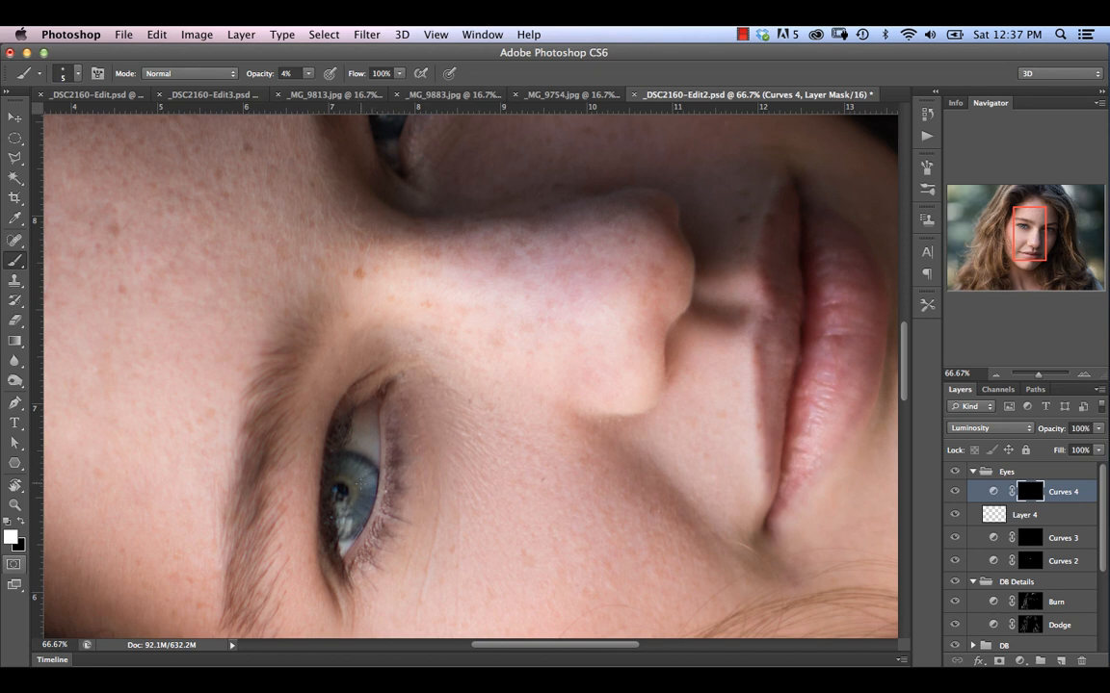
pyautogui.moveTo(360, 475); pyautogui.dragTo(363, 465)
pyautogui.click(954, 492)
pyautogui.click(954, 493)
pyautogui.scroll(3, 395, 218)
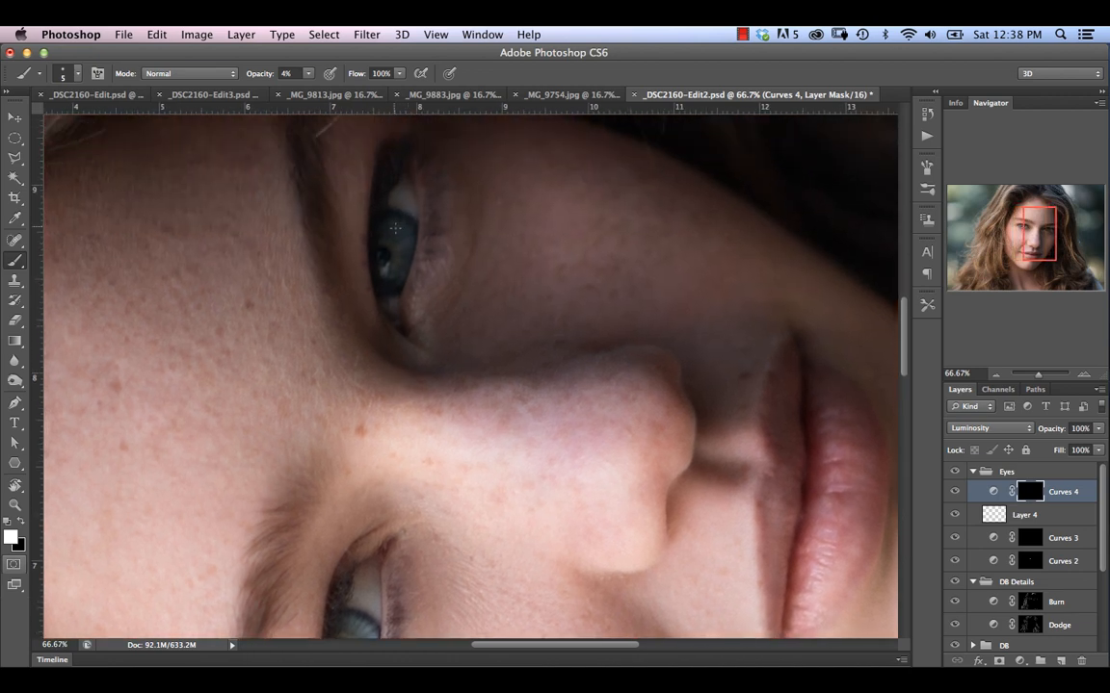
pyautogui.moveTo(407, 229); pyautogui.dragTo(403, 239)
# Straighten the rotated canvas and compare the whole portrait with and without the Curves 4 layer.
pyautogui.press('r')
pyautogui.moveTo(370, 409)
pyautogui.mouseDown()
pyautogui.moveTo(361, 364)
pyautogui.moveTo(473, 279)
pyautogui.mouseUp()
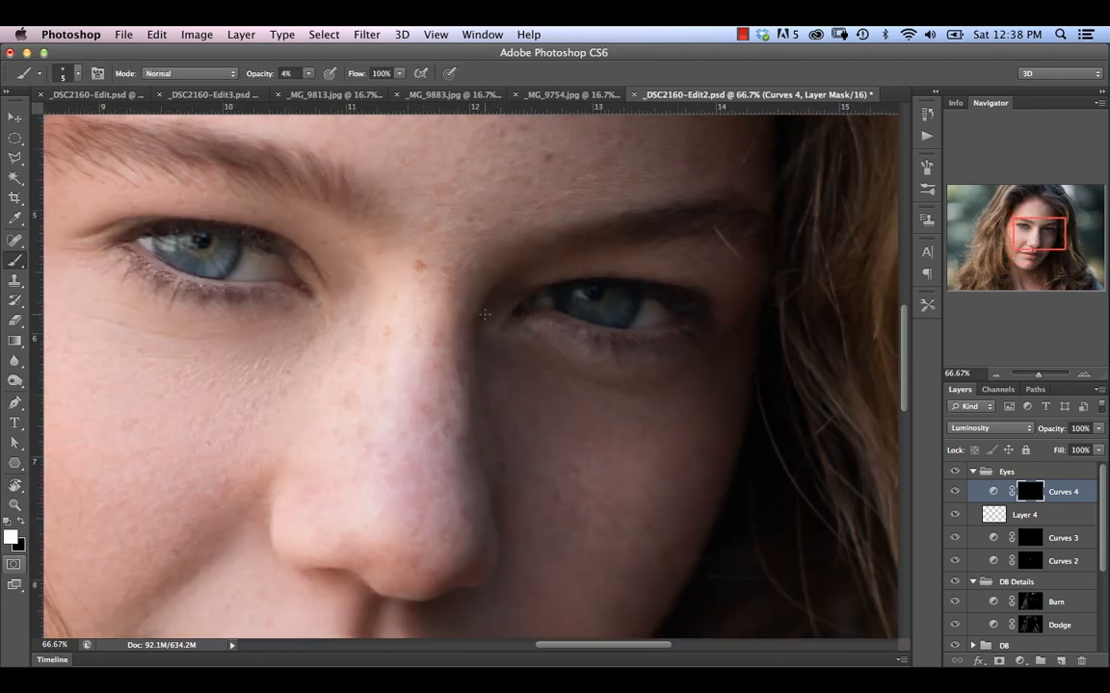
pyautogui.press('super+minus')
pyautogui.press('super+minus')
pyautogui.press('super+minus')
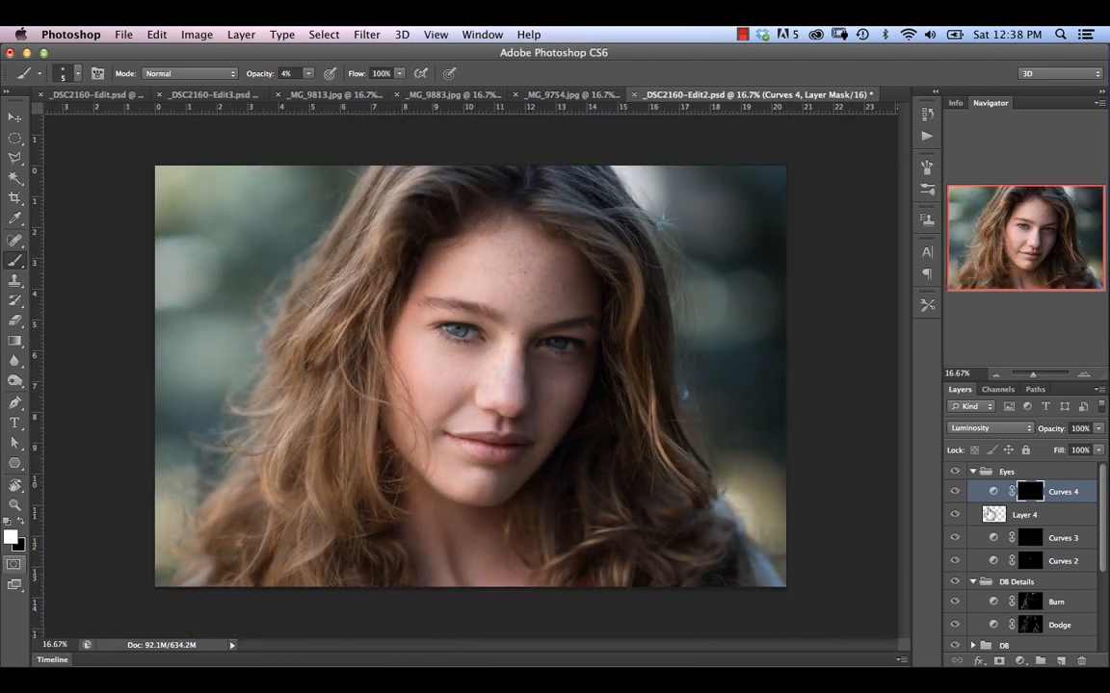
pyautogui.click(959, 492)
pyautogui.click(956, 493)
pyautogui.click(956, 493)
pyautogui.click(957, 494)
# Collapse the Eyes and DB Details groups.
pyautogui.click(971, 474)
pyautogui.click(973, 473)
pyautogui.click(972, 473)
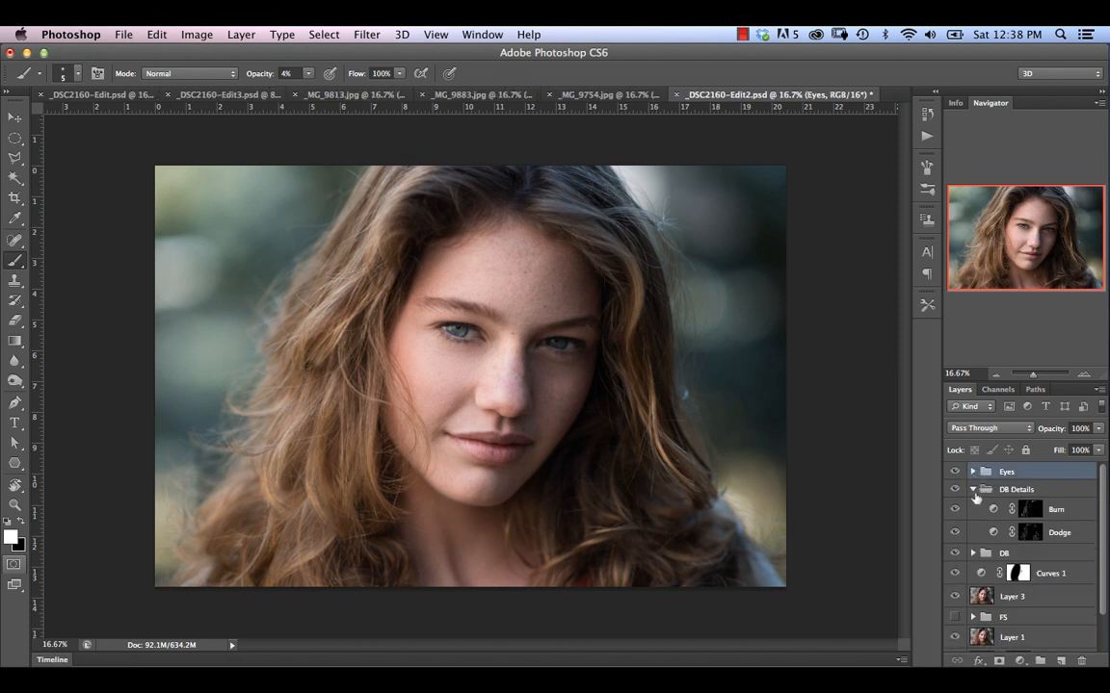
pyautogui.click(973, 491)
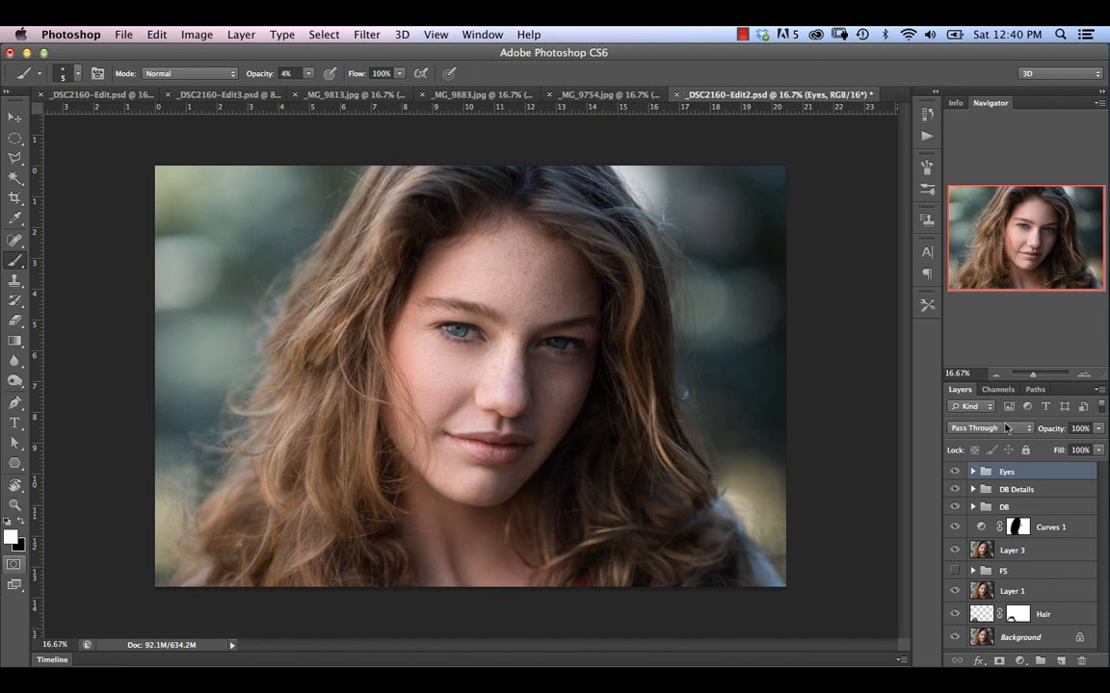
# Duplicate Layer 3 and lower the copy's contrast to -50 with the Brightness/Contrast adjustment.
pyautogui.click(1024, 551)
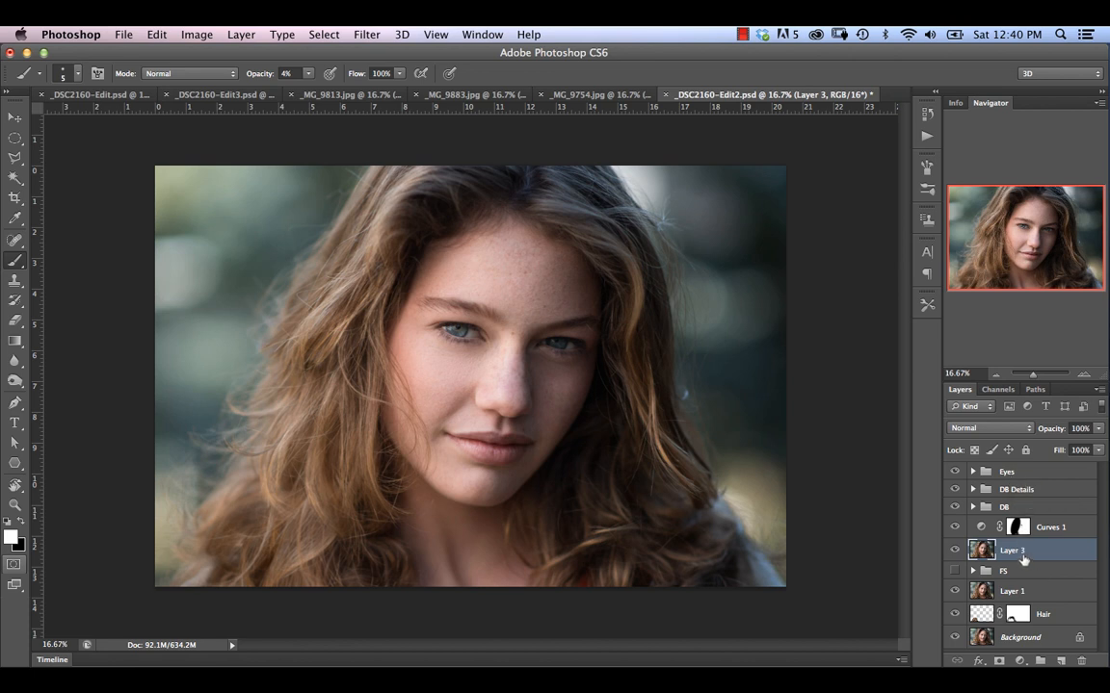
pyautogui.press('super+j')
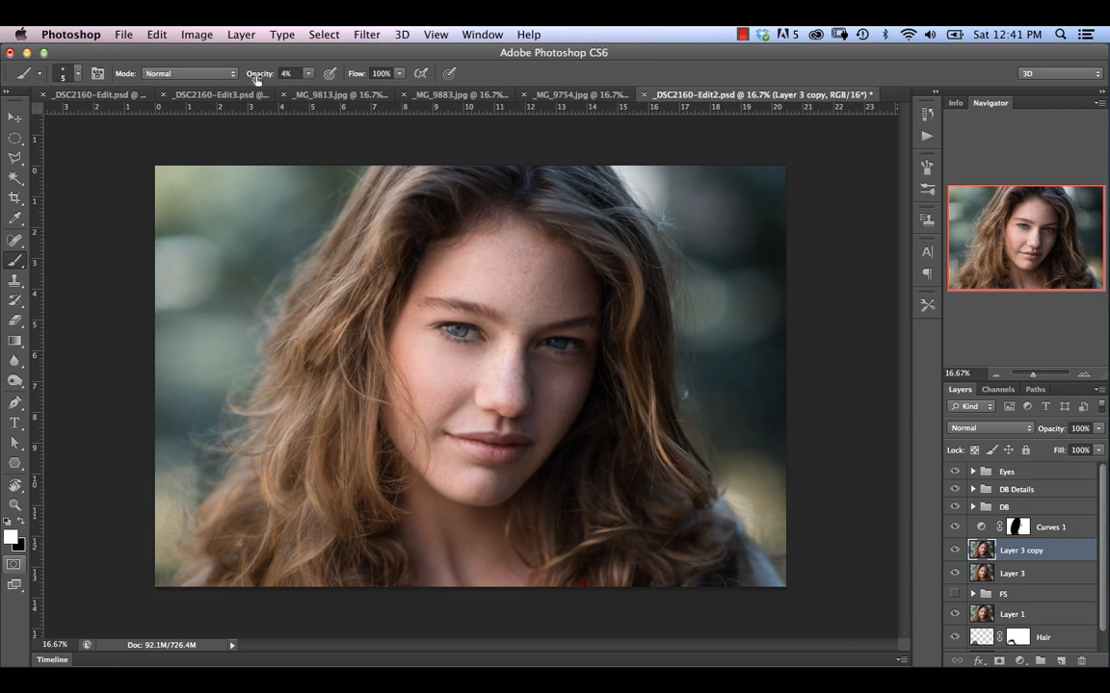
pyautogui.click(201, 35)
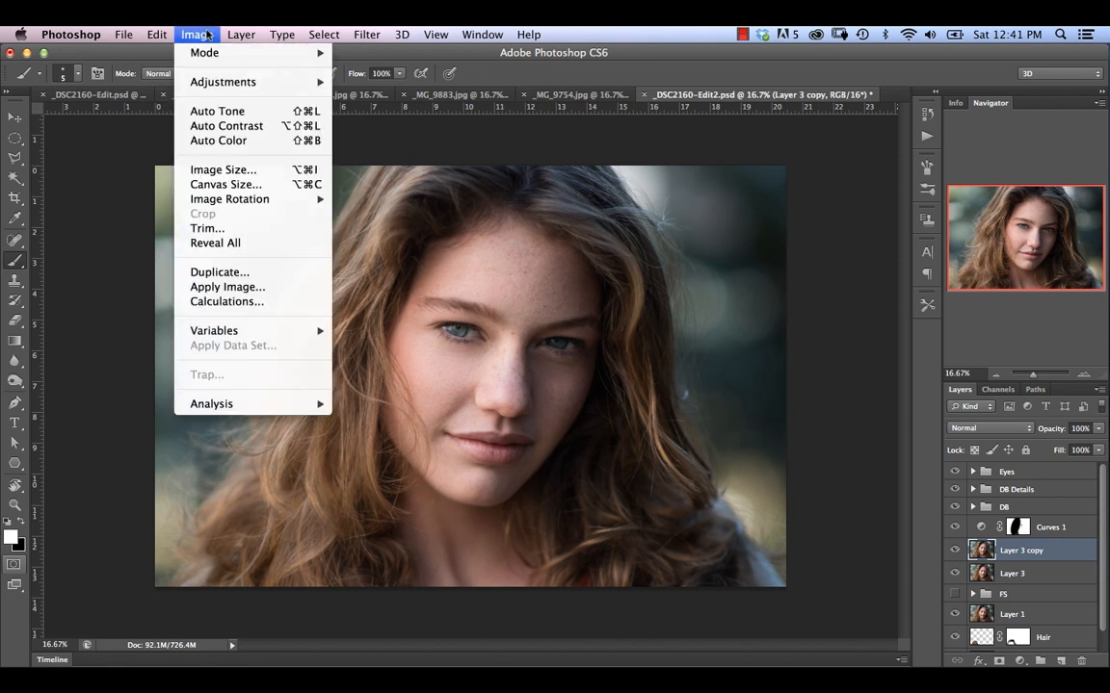
pyautogui.moveTo(253, 82)
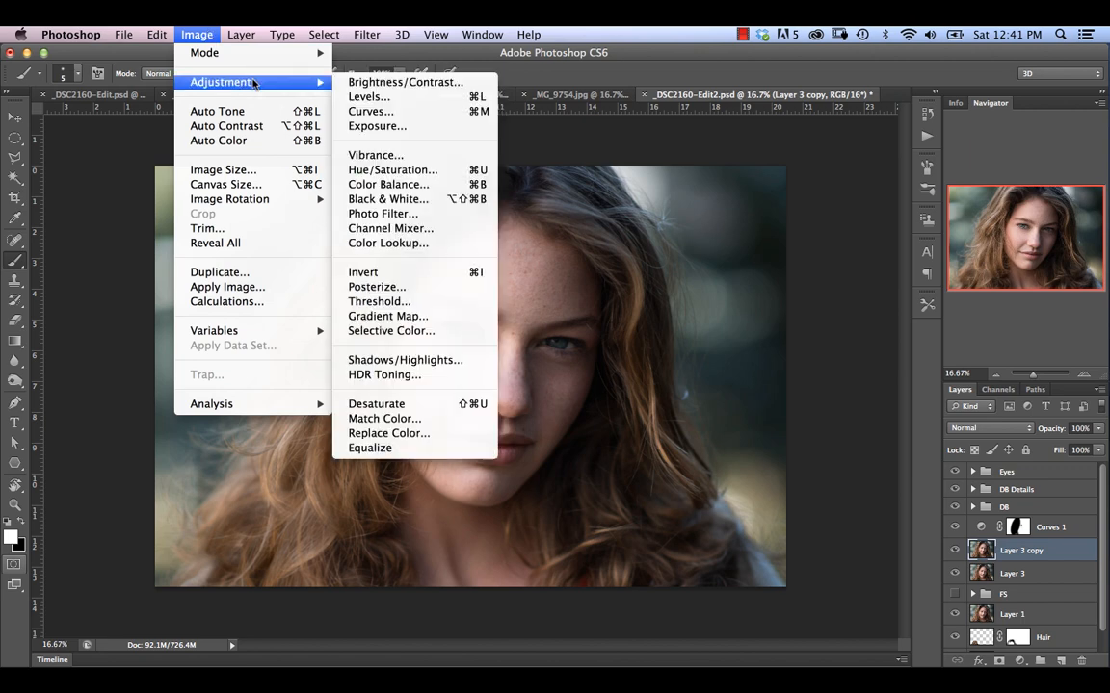
pyautogui.click(420, 84)
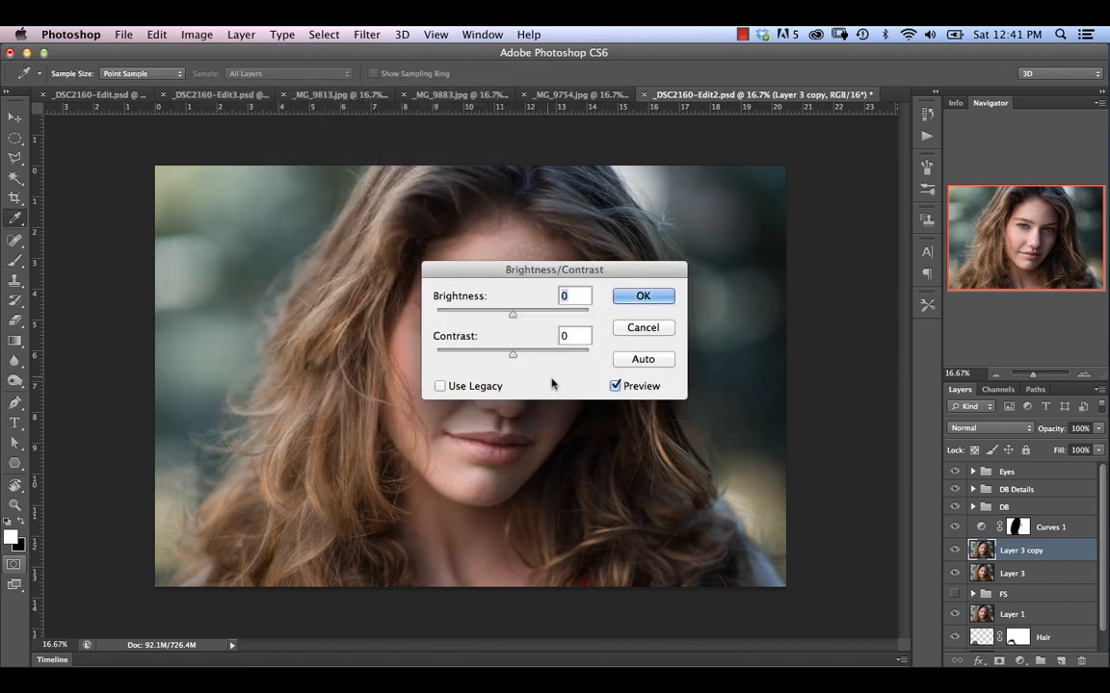
pyautogui.moveTo(529, 275); pyautogui.dragTo(632, 398)
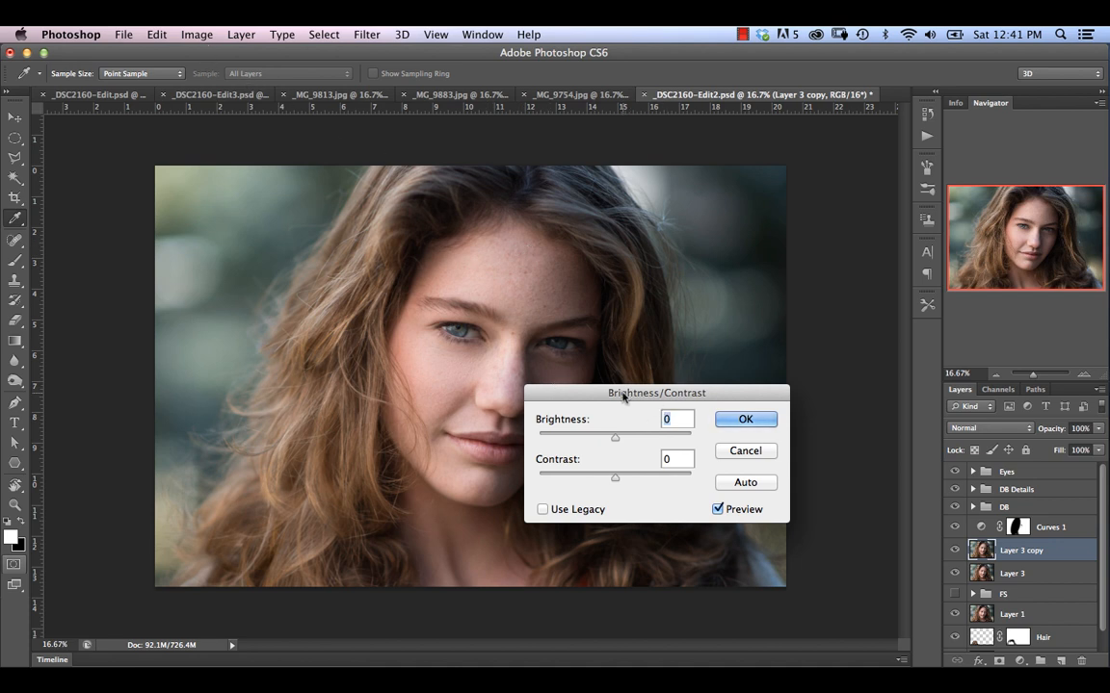
pyautogui.moveTo(615, 479); pyautogui.dragTo(540, 479)
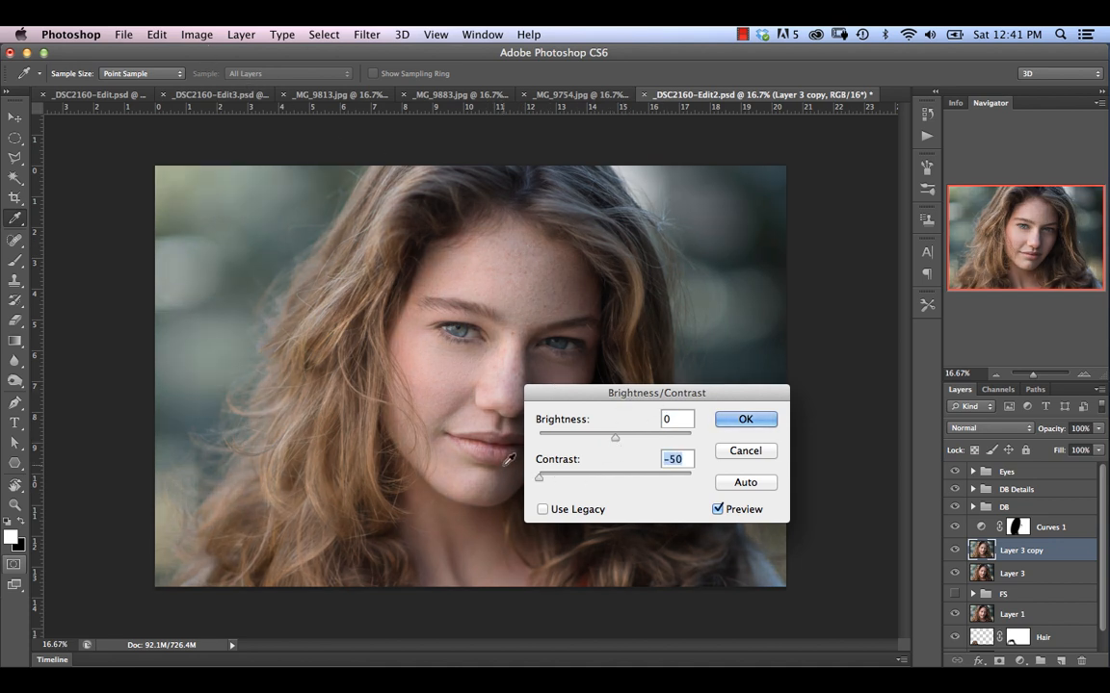
pyautogui.click(746, 419)
pyautogui.press('b')
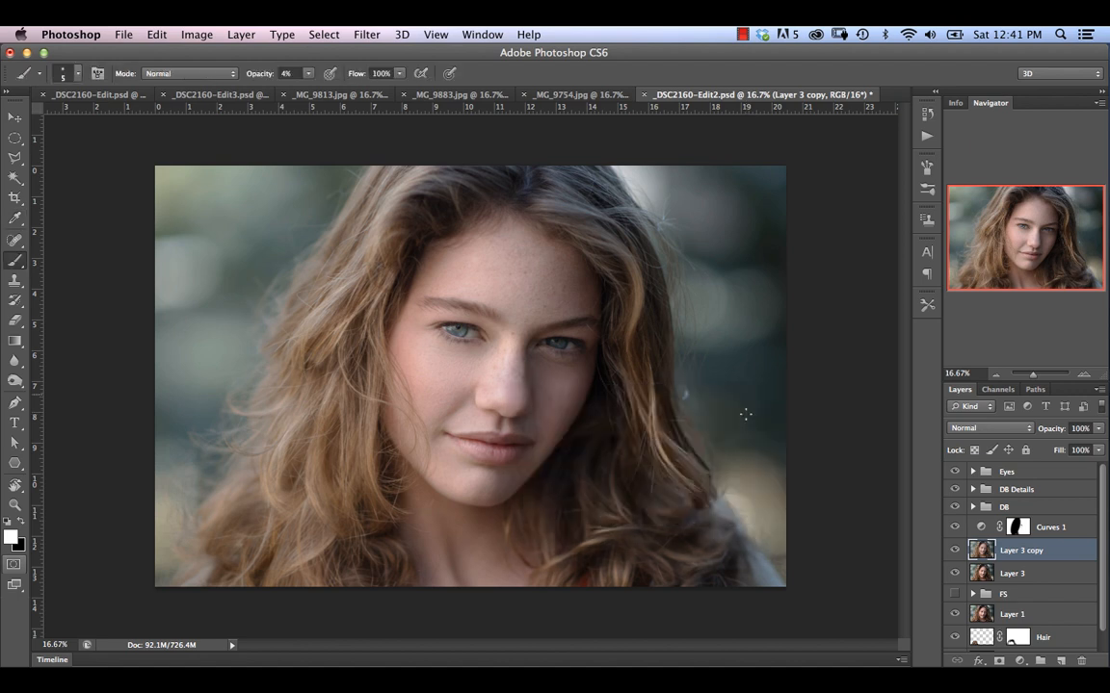
# Apply the High Pass filter with a small radius to the Layer 3 copy.
pyautogui.click(372, 37)
pyautogui.moveTo(509, 335)
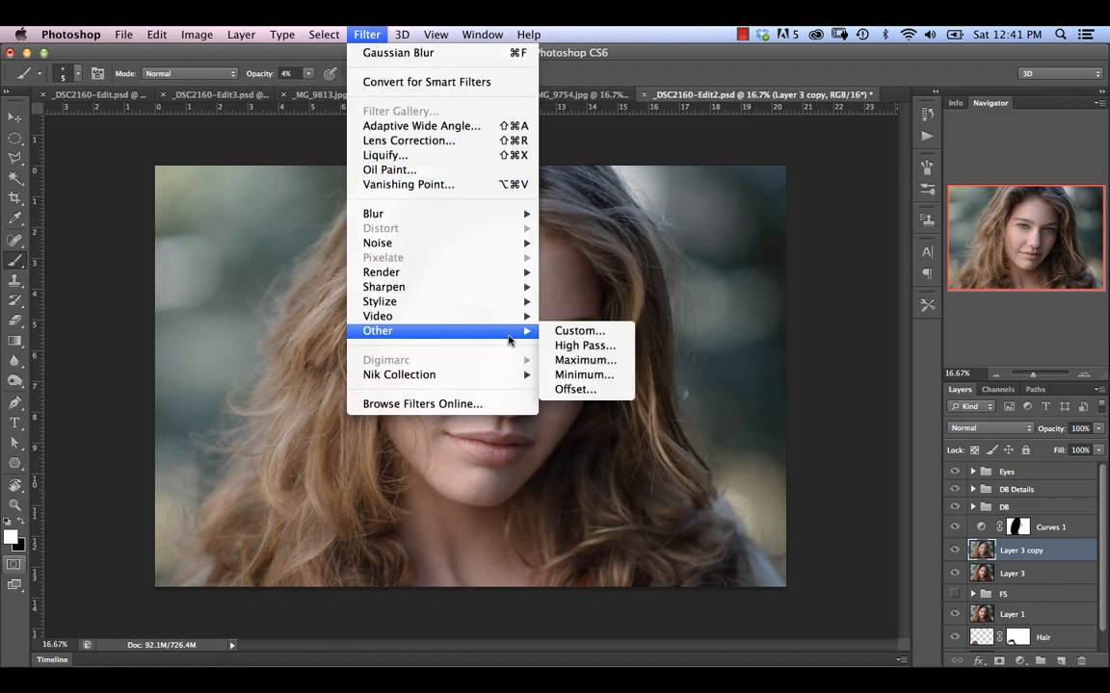
pyautogui.click(584, 345)
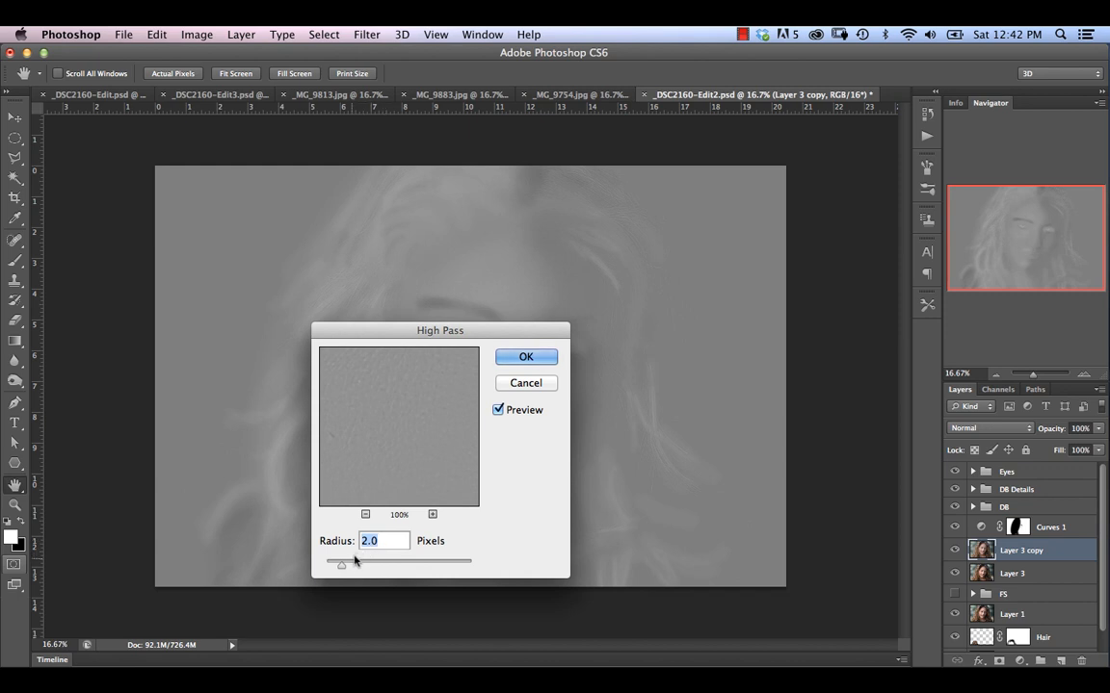
pyautogui.moveTo(339, 564); pyautogui.dragTo(336, 570)
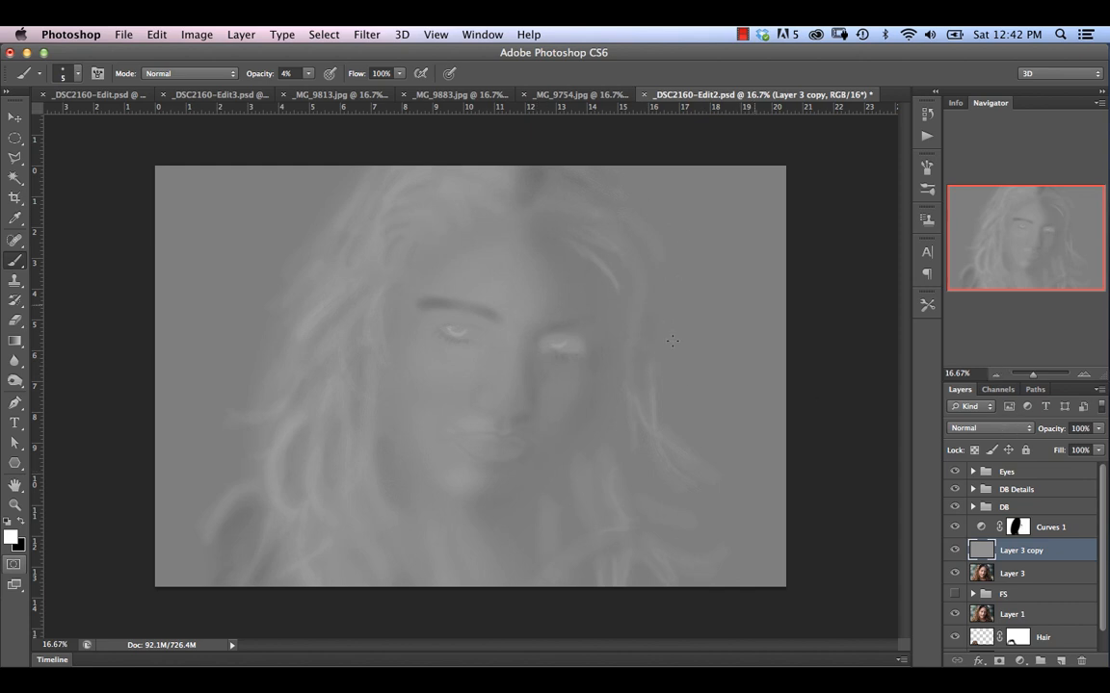
# Set the blend mode of the high-pass Layer 3 copy to Vivid Light.
pyautogui.click(973, 428)
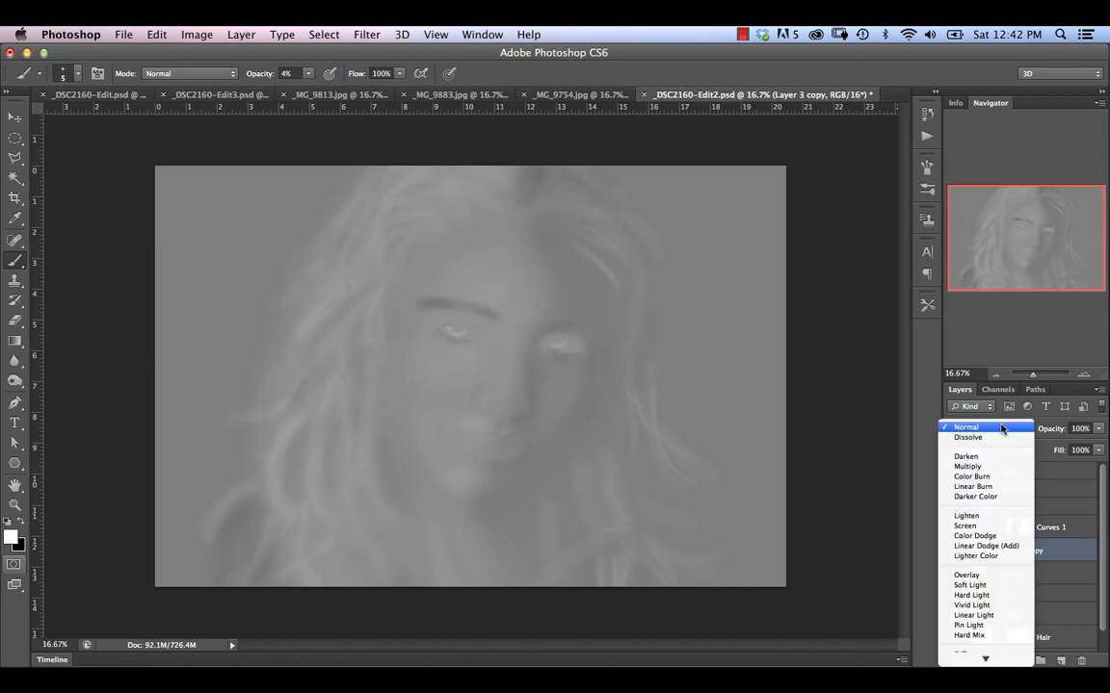
pyautogui.moveTo(995, 653)
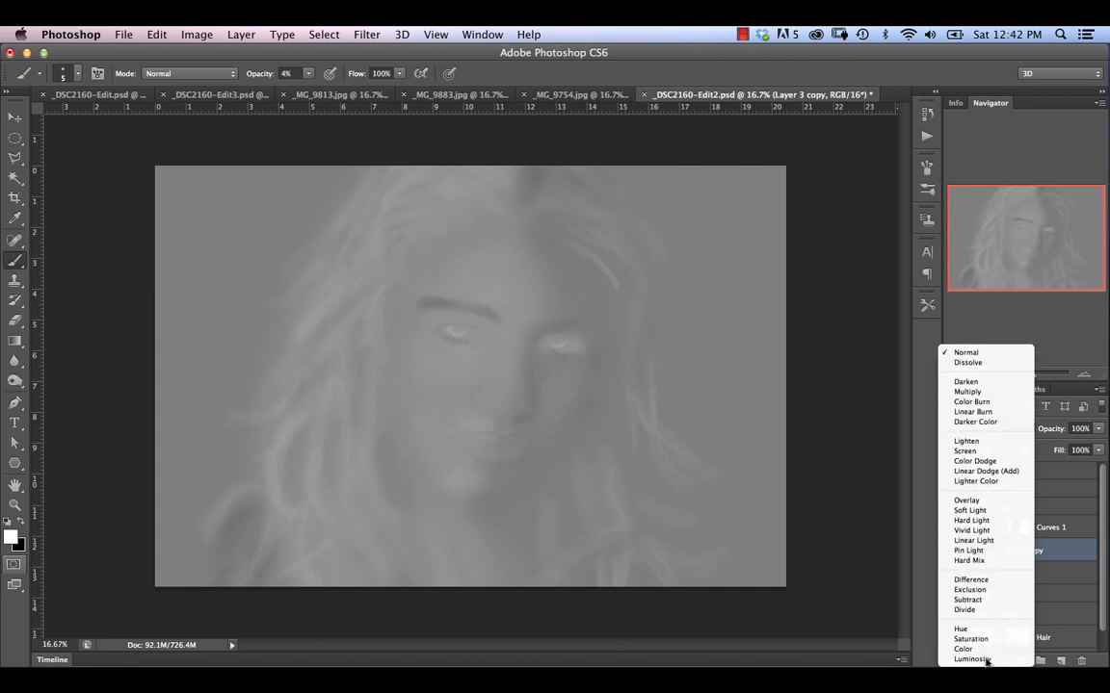
pyautogui.click(981, 530)
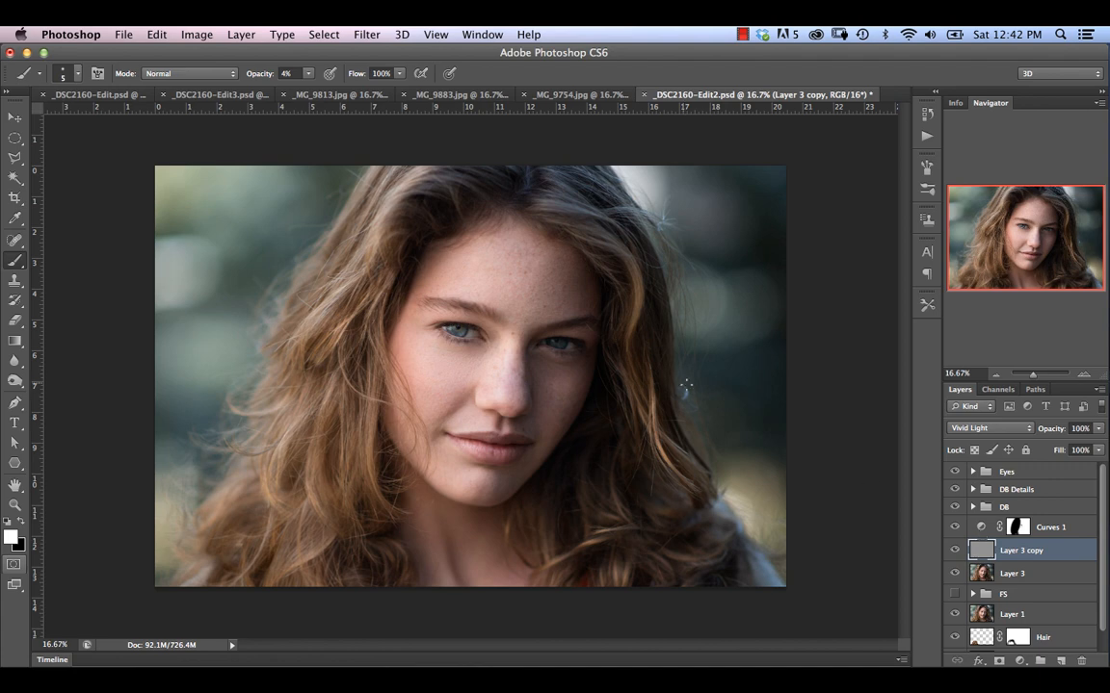
# Lower the opacity of the high-pass Layer 3 copy to 50%.
pyautogui.press('super+equal')
pyautogui.press('super+equal')
pyautogui.press('super+equal')
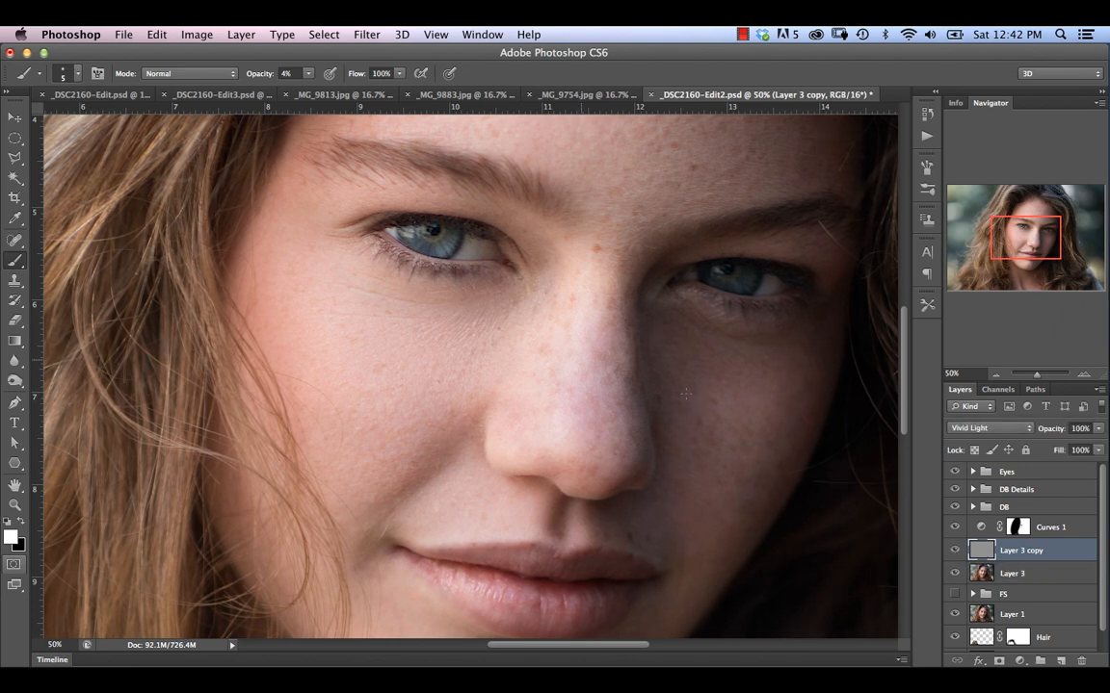
pyautogui.press('super+minus')
pyautogui.press('super+minus')
pyautogui.press('super+minus')
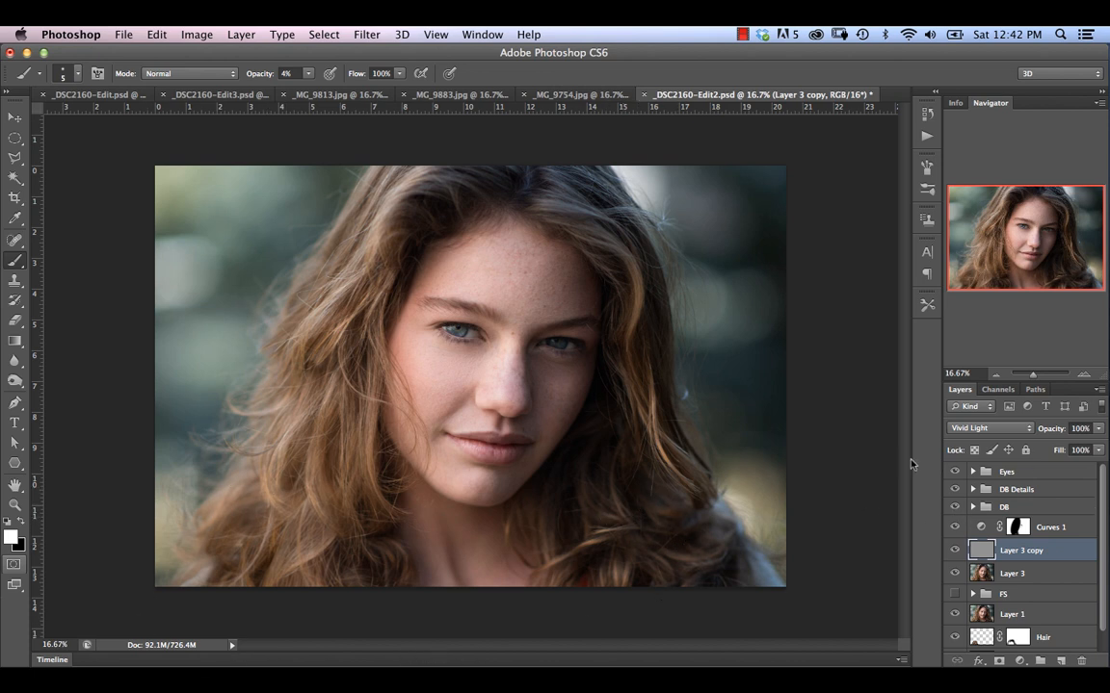
pyautogui.moveTo(1069, 430); pyautogui.dragTo(1023, 432)
pyautogui.click(1033, 558)
# Check the skin detail up close and set the high-pass Layer 3 copy's opacity to 30%.
pyautogui.press('super+plus')
pyautogui.press('super+plus')
pyautogui.press('super+plus')
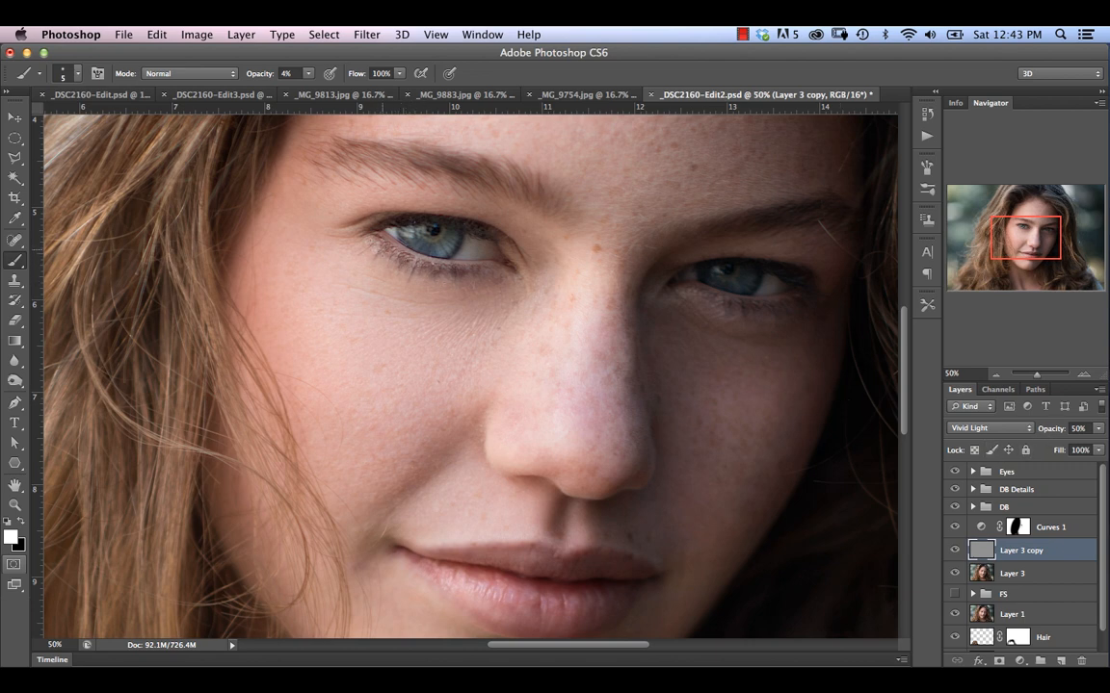
pyautogui.moveTo(1057, 430); pyautogui.dragTo(1039, 430)
pyautogui.press('super+minus')
pyautogui.press('super+minus')
pyautogui.press('super+minus')
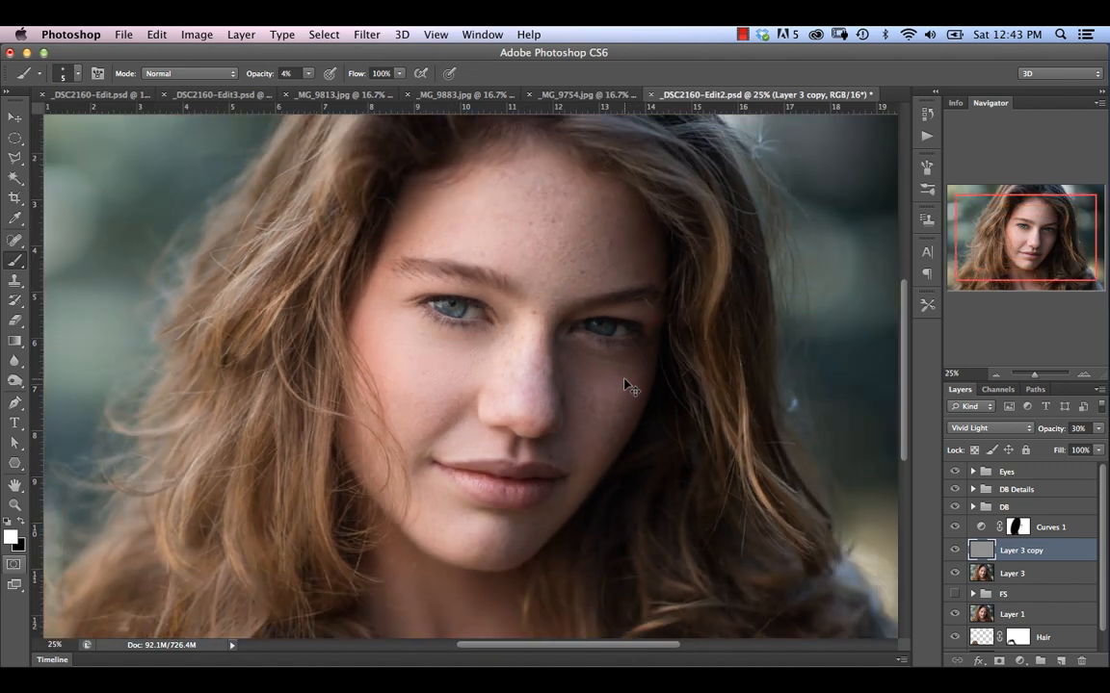
pyautogui.press('super+plus')
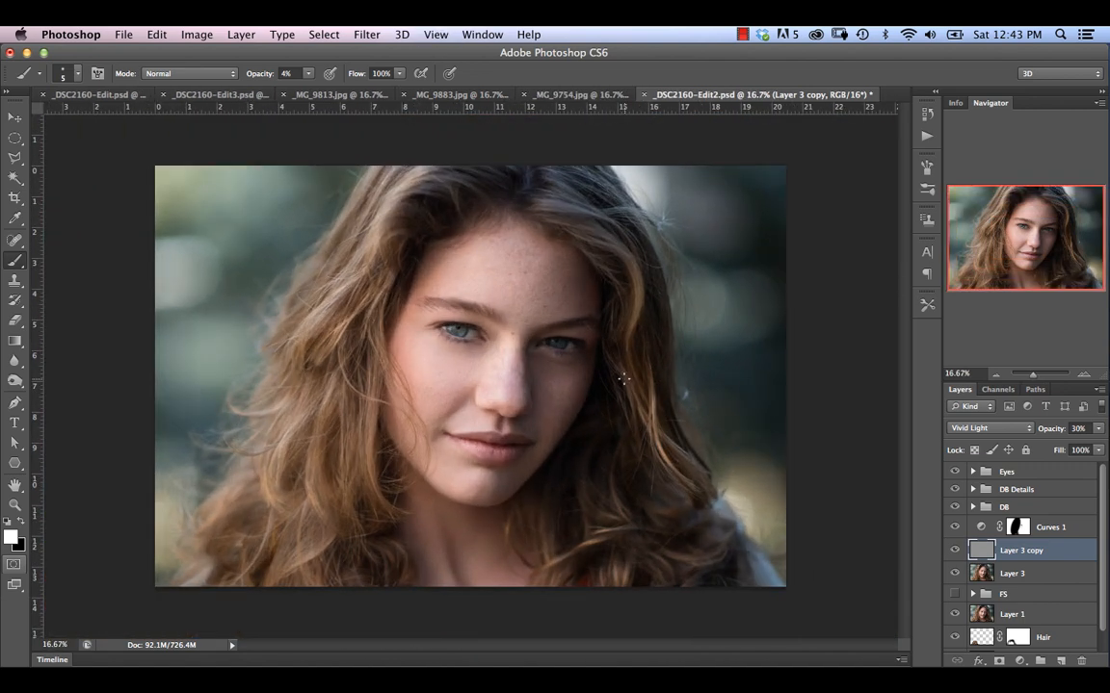
# Add a black layer mask to the Layer 3 copy and enlarge the brush to 900 px.
pyautogui.keyDown('alt'); pyautogui.click(999, 660); pyautogui.keyUp('alt')
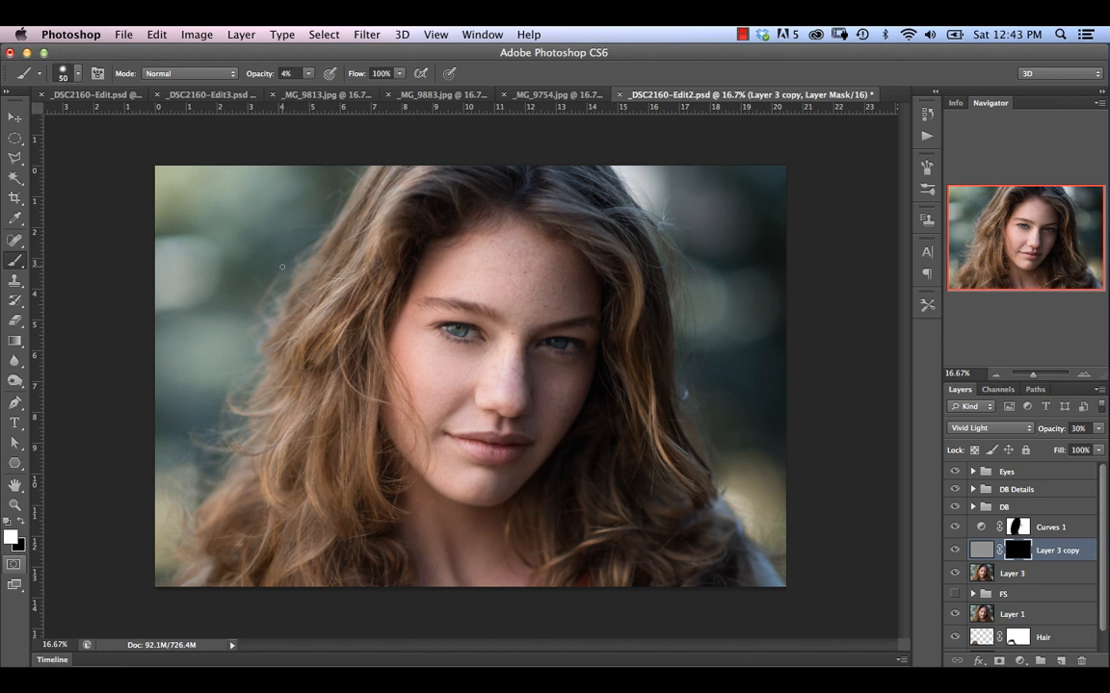
pyautogui.press(']')
pyautogui.press(']')
pyautogui.press(']')
pyautogui.press(']')
pyautogui.press(']')
pyautogui.press(']')
pyautogui.press(']')
pyautogui.press(']')
pyautogui.press(']')
pyautogui.press(']')
pyautogui.press(']')
pyautogui.press(']')
pyautogui.press(']')
pyautogui.press(']')
pyautogui.press(']')
pyautogui.press(']')
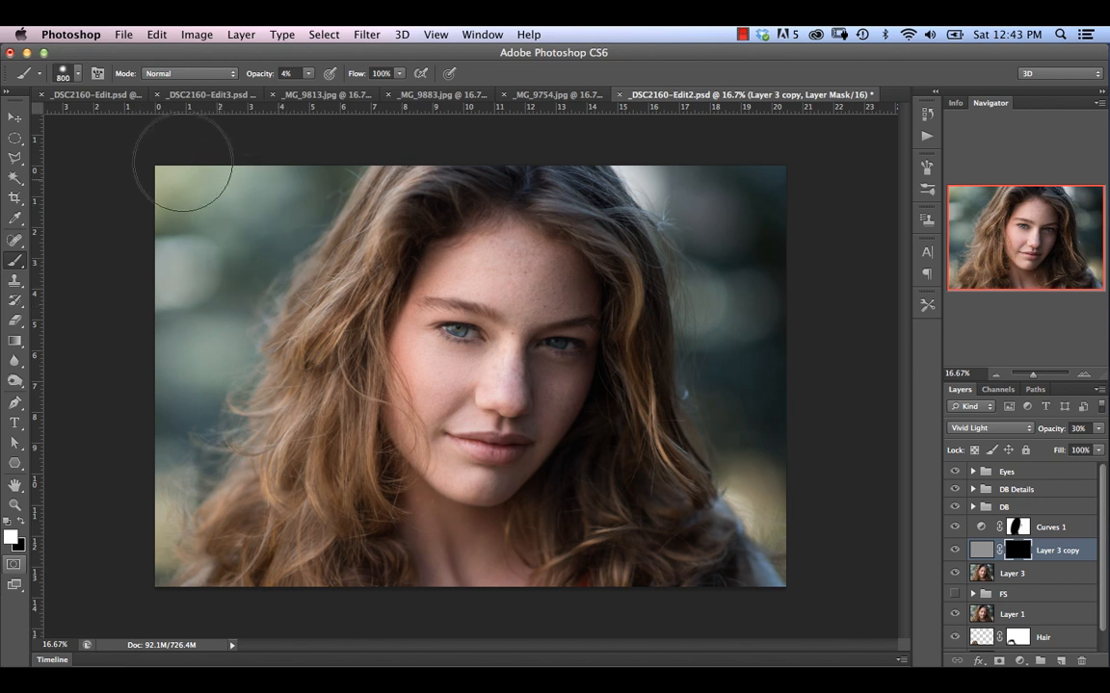
pyautogui.press(']')
# Set the brush hardness to 0% and its opacity to 100%.
pyautogui.click(77, 80)
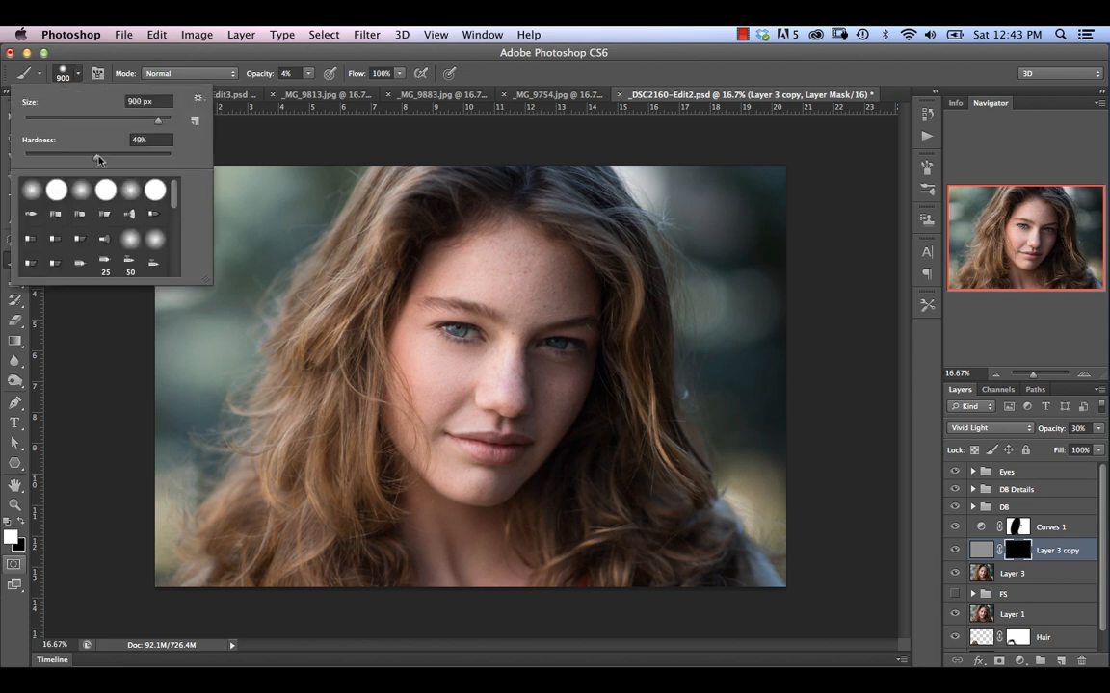
pyautogui.moveTo(98, 159); pyautogui.dragTo(15, 155)
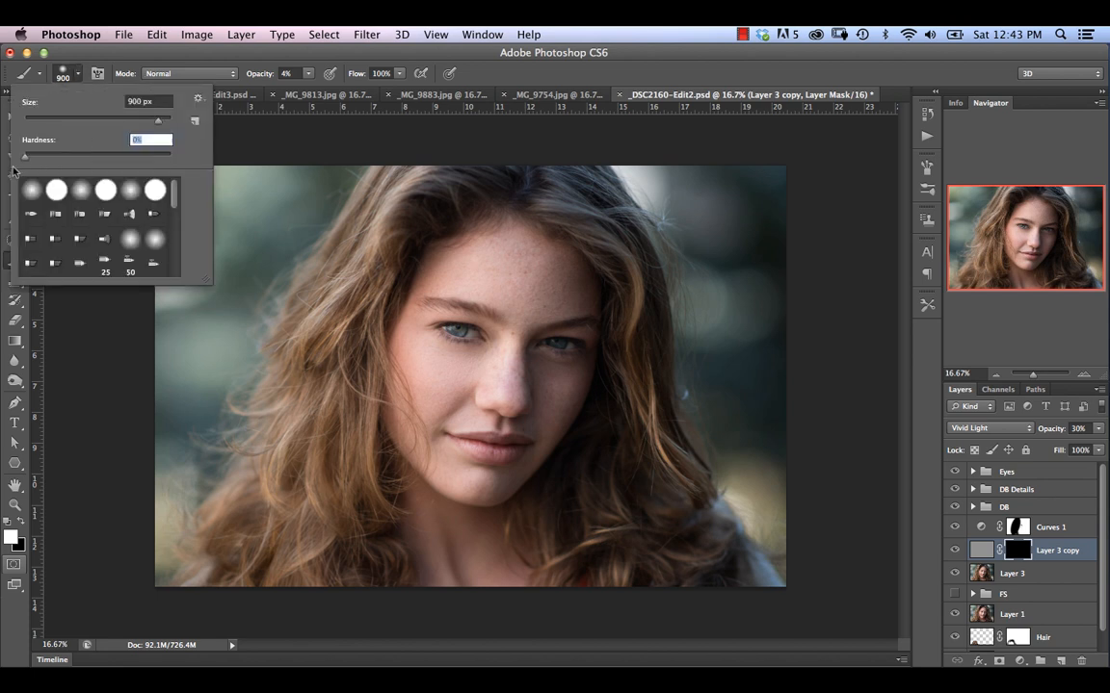
pyautogui.click(110, 355)
pyautogui.moveTo(255, 75); pyautogui.dragTo(385, 73)
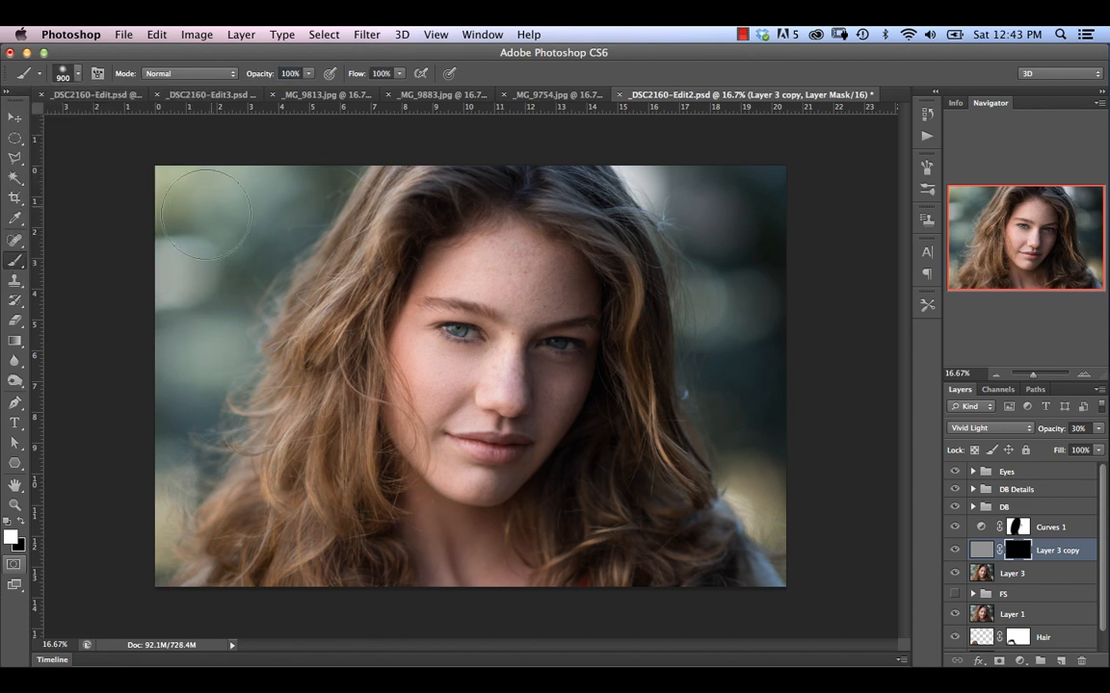
# Paint white on the Layer 3 copy's mask over the background and outer hair, leaving the face masked out.
pyautogui.moveTo(206, 214)
pyautogui.mouseDown()
pyautogui.moveTo(233, 236)
pyautogui.moveTo(279, 193)
pyautogui.moveTo(291, 205)
pyautogui.moveTo(260, 278)
pyautogui.mouseUp()
pyautogui.moveTo(164, 372)
pyautogui.mouseDown()
pyautogui.moveTo(256, 457)
pyautogui.moveTo(234, 476)
pyautogui.moveTo(290, 576)
pyautogui.mouseUp()
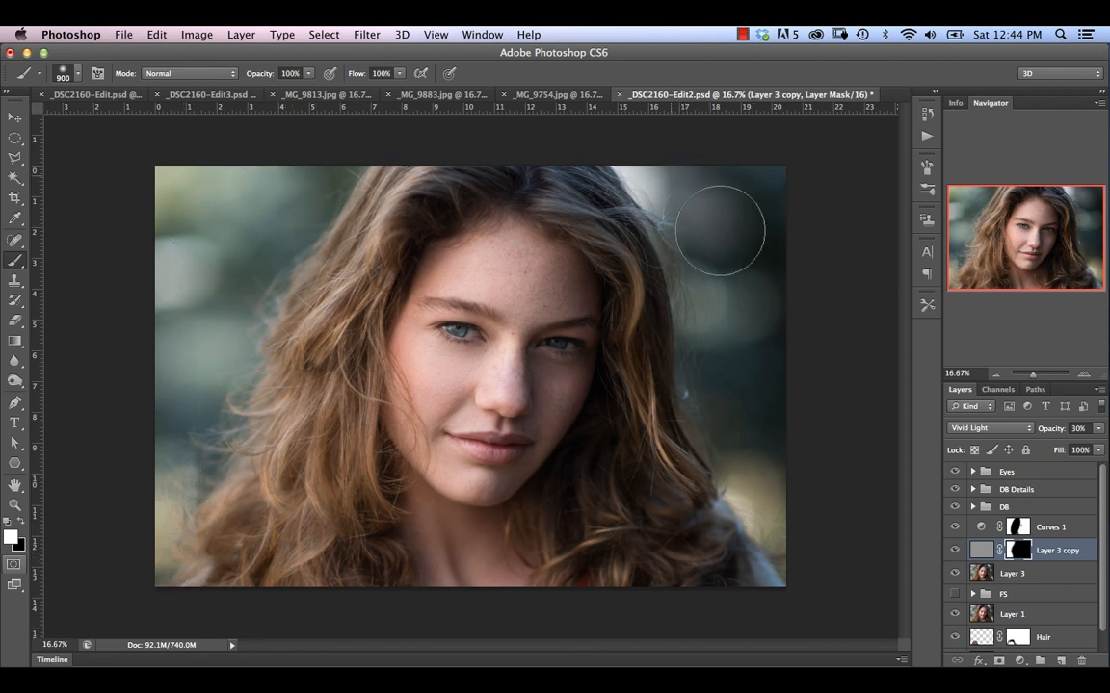
pyautogui.moveTo(720, 231)
pyautogui.mouseDown()
pyautogui.moveTo(760, 489)
pyautogui.moveTo(715, 385)
pyautogui.moveTo(734, 397)
pyautogui.moveTo(778, 483)
pyautogui.moveTo(771, 535)
pyautogui.moveTo(692, 534)
pyautogui.moveTo(720, 549)
pyautogui.moveTo(640, 587)
pyautogui.moveTo(739, 566)
pyautogui.moveTo(780, 535)
pyautogui.moveTo(503, 563)
pyautogui.mouseUp()
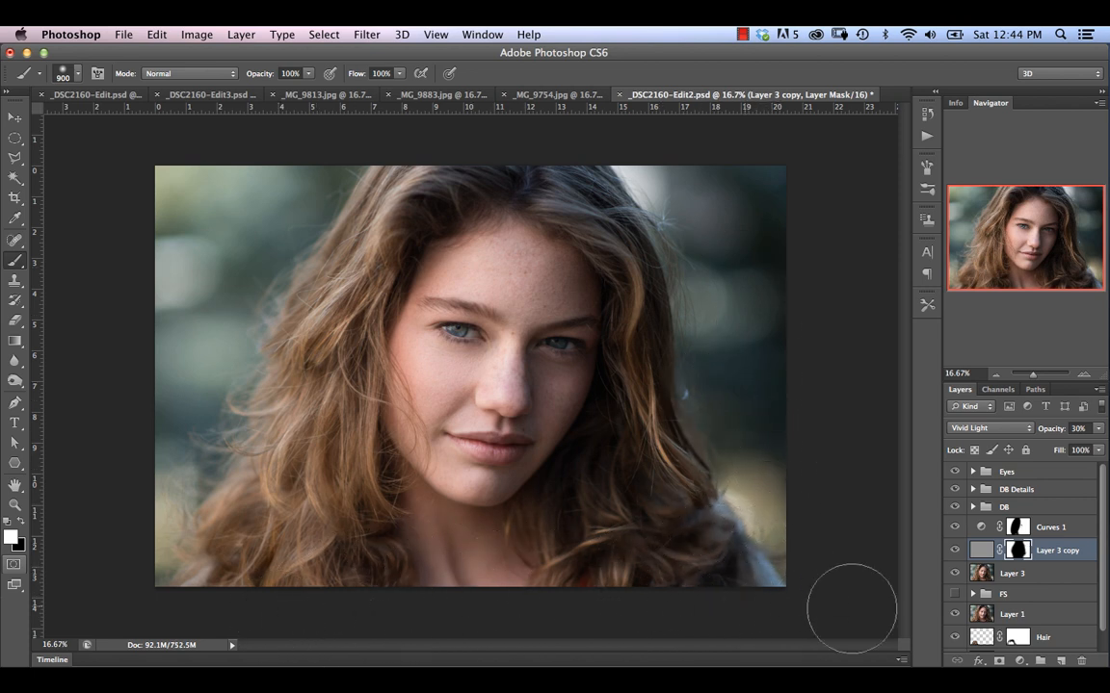
pyautogui.moveTo(771, 568)
pyautogui.mouseDown()
pyautogui.moveTo(673, 528)
pyautogui.moveTo(828, 509)
pyautogui.mouseUp()
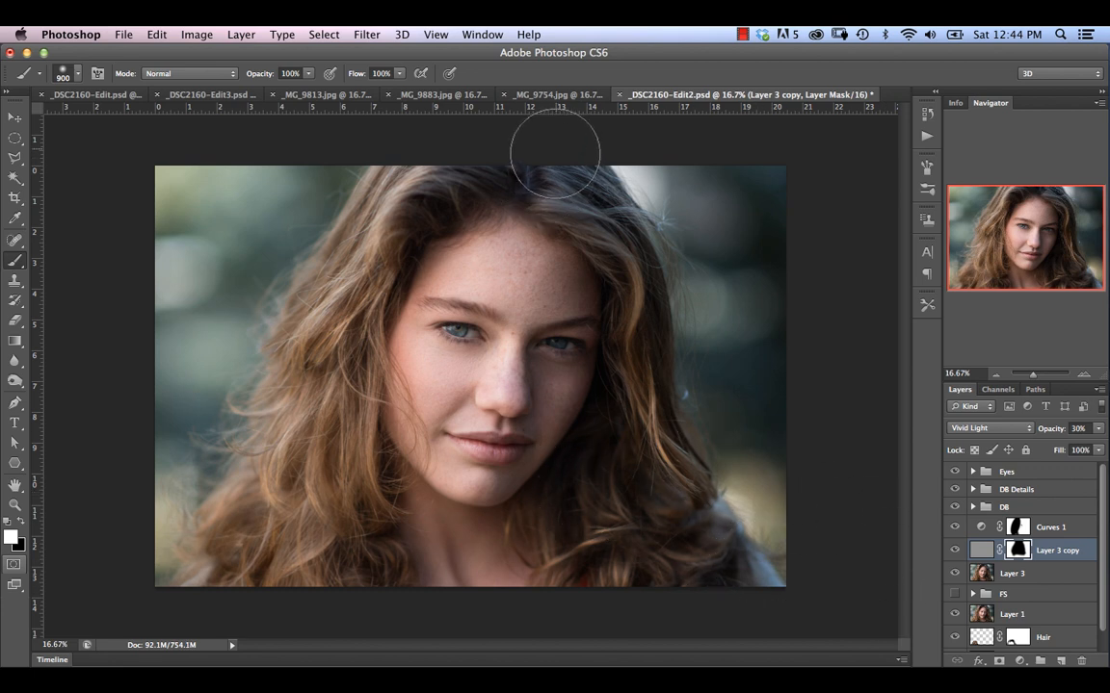
pyautogui.moveTo(555, 154)
pyautogui.mouseDown()
pyautogui.moveTo(555, 104)
pyautogui.moveTo(555, 178)
pyautogui.mouseUp()
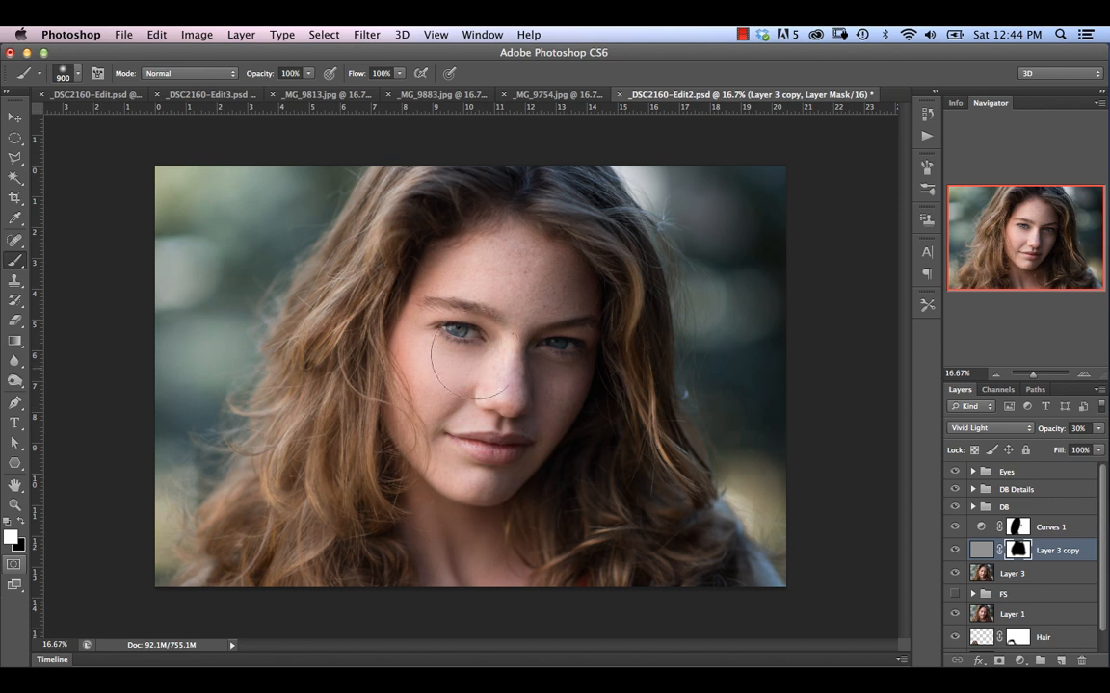
pyautogui.click(955, 553)
# Rename the Layer 3 copy as Sharpen and the Curves 1 layer as Vignette.
pyautogui.doubleClick(1056, 551)
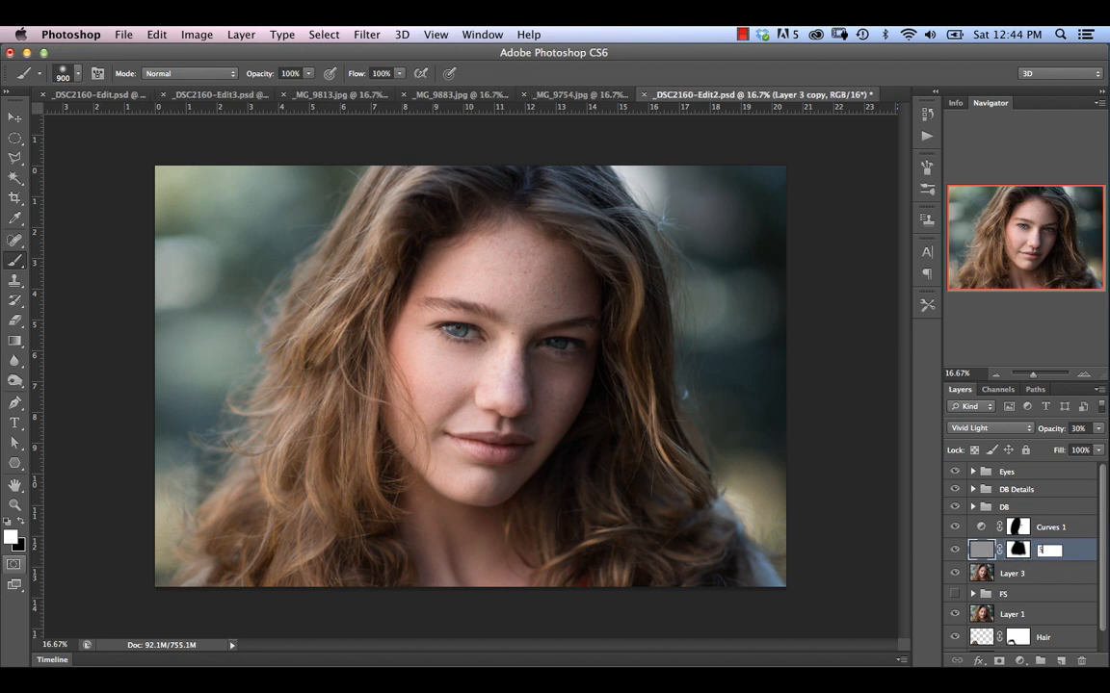
pyautogui.press('Return')
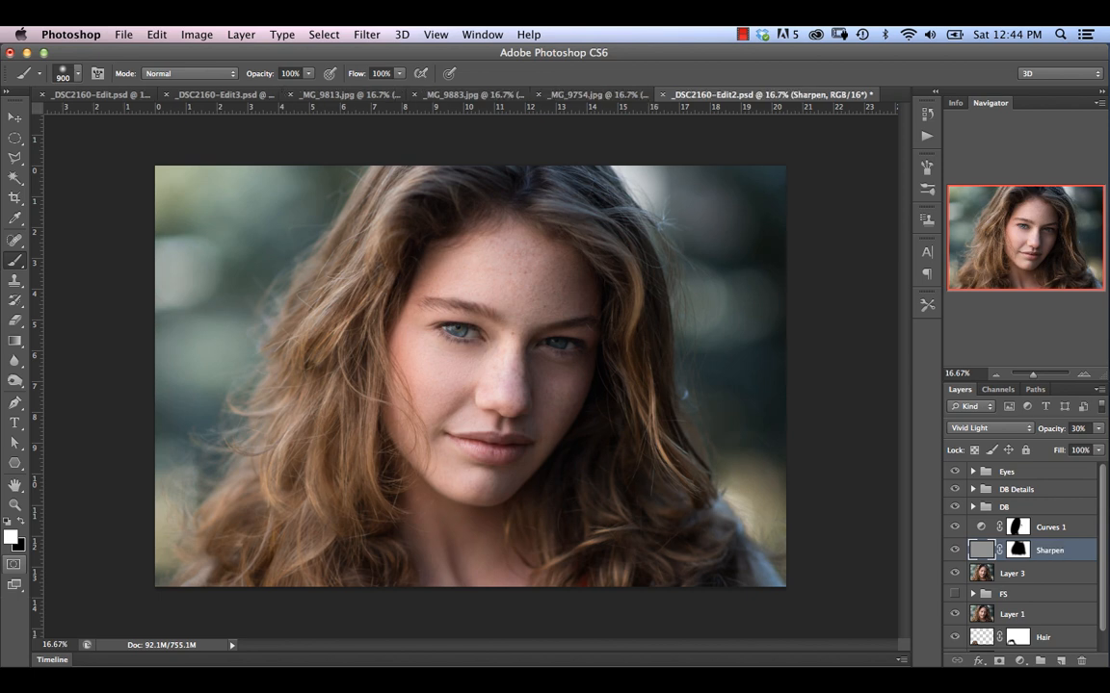
pyautogui.doubleClick(1051, 527)
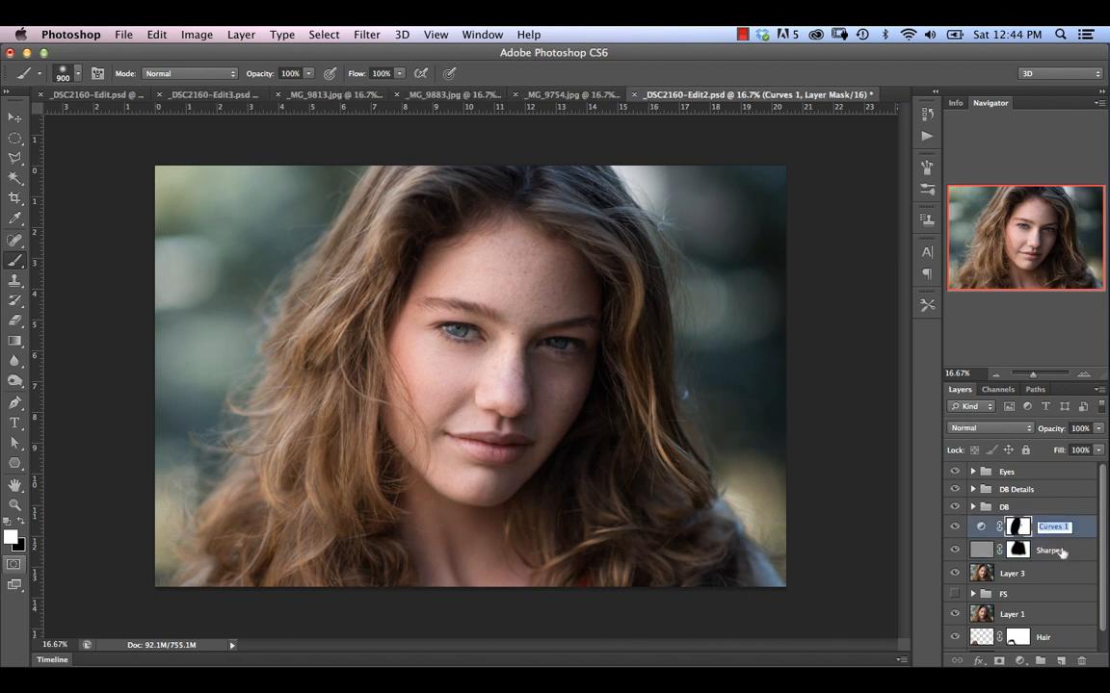
pyautogui.write('Vignette')
pyautogui.press('Return')
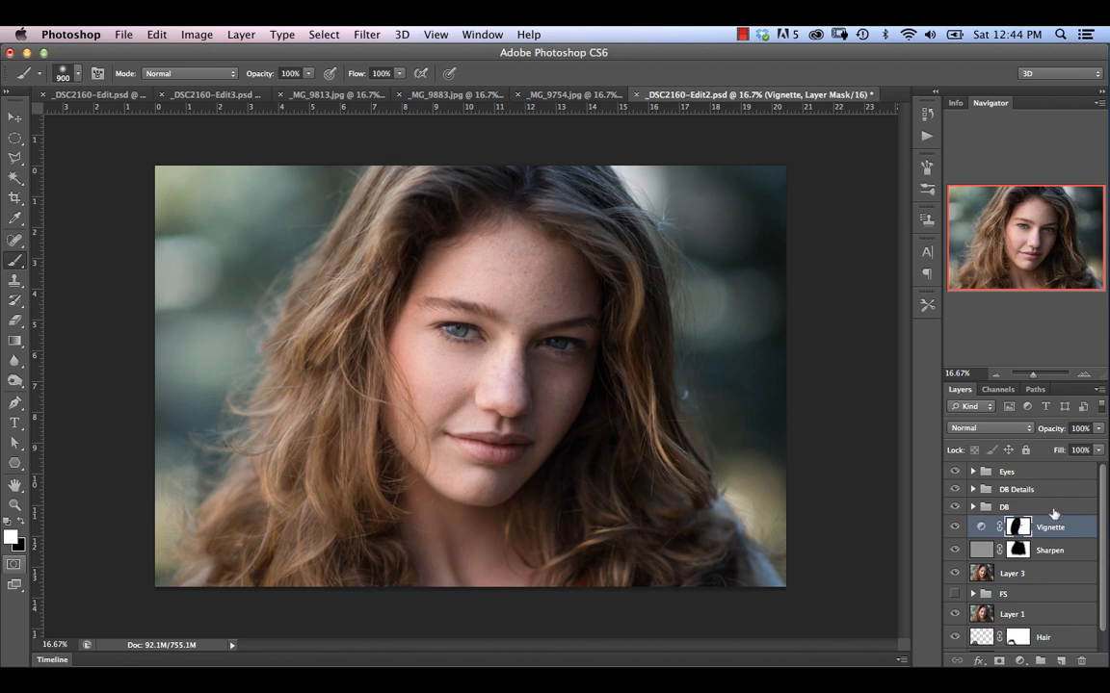
# Create a new group named Toning above the Eyes group.
pyautogui.moveTo(1102, 493)
pyautogui.mouseDown()
pyautogui.moveTo(1101, 525)
pyautogui.moveTo(1104, 472)
pyautogui.mouseUp()
pyautogui.click(1035, 473)
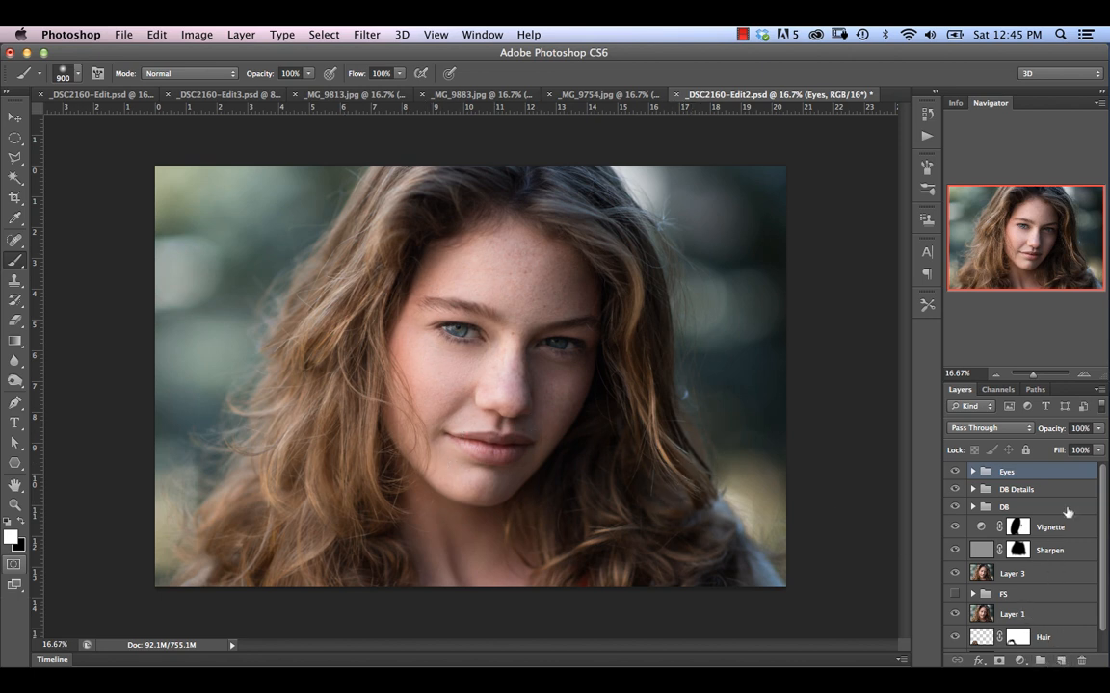
pyautogui.click(1042, 660)
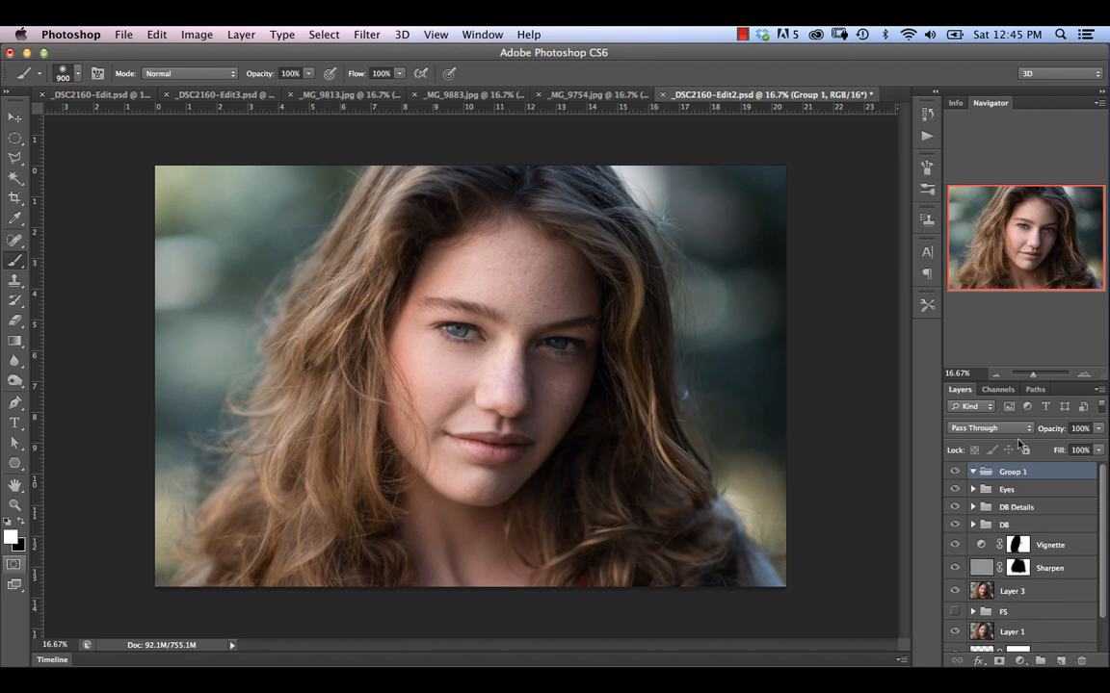
pyautogui.doubleClick(1015, 471)
pyautogui.write('Toning')
pyautogui.press('Return')
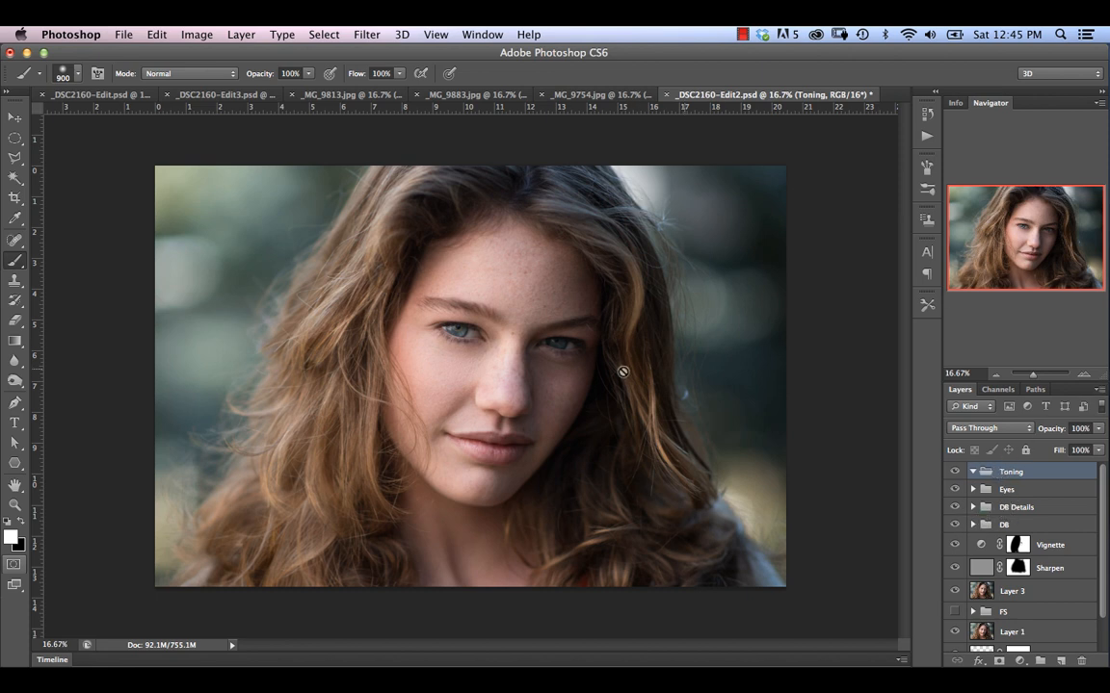
# Add a Selective Color adjustment layer in the Toning group and set the Blacks' yellow to -5%.
pyautogui.click(1019, 661)
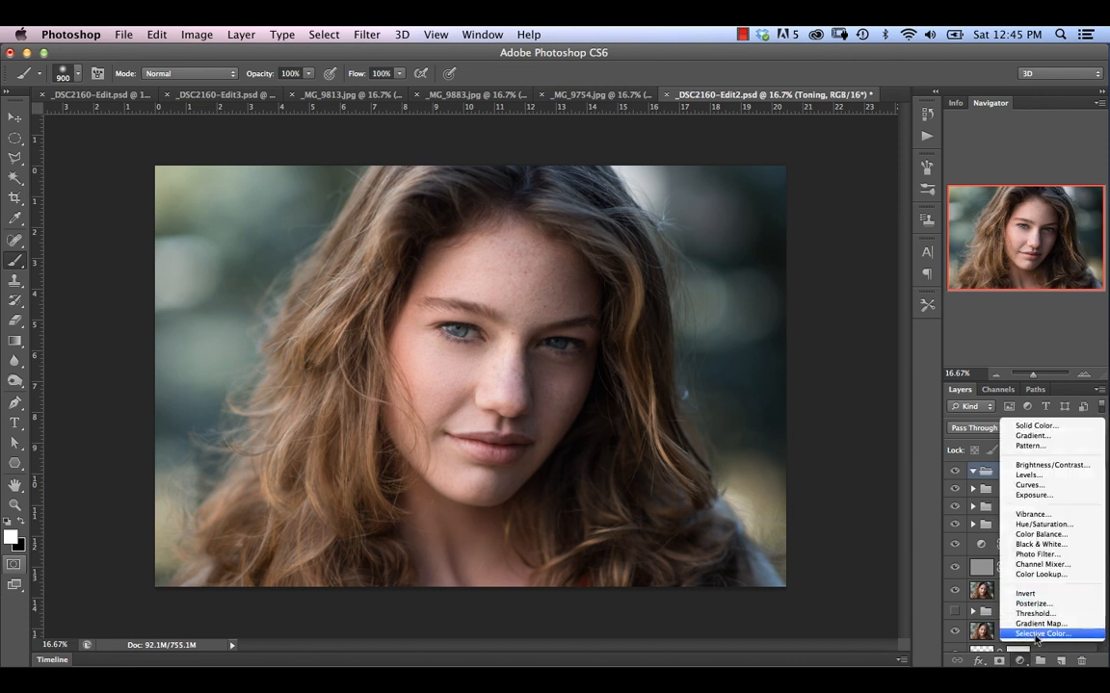
pyautogui.click(1036, 644)
pyautogui.moveTo(459, 230); pyautogui.dragTo(882, 223)
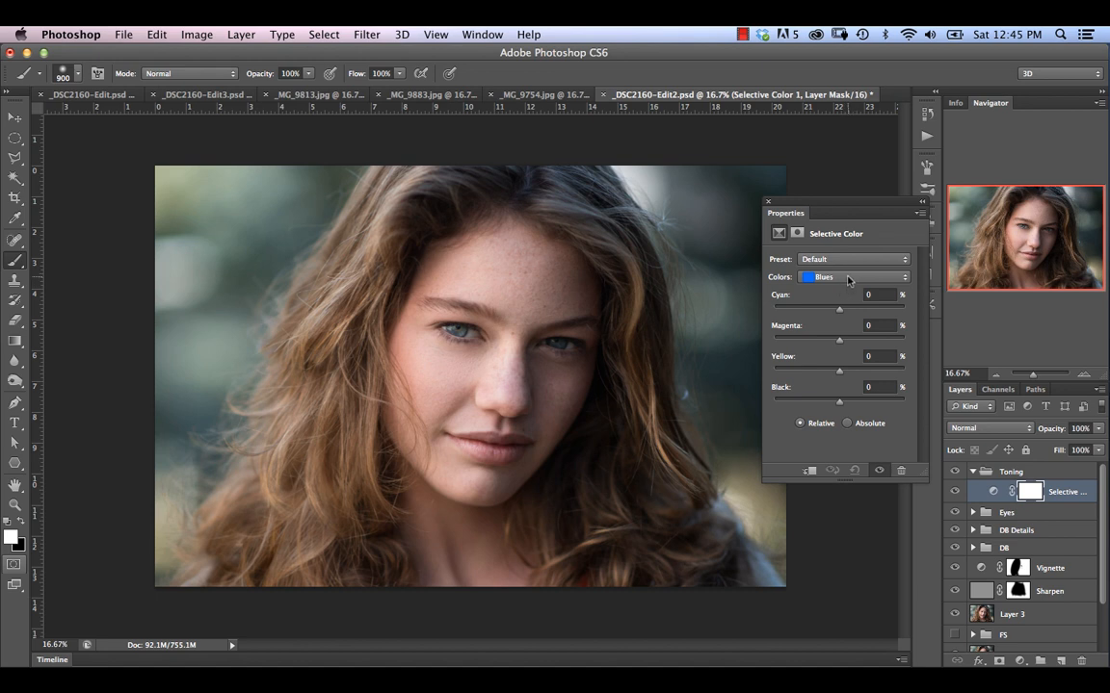
pyautogui.click(851, 289)
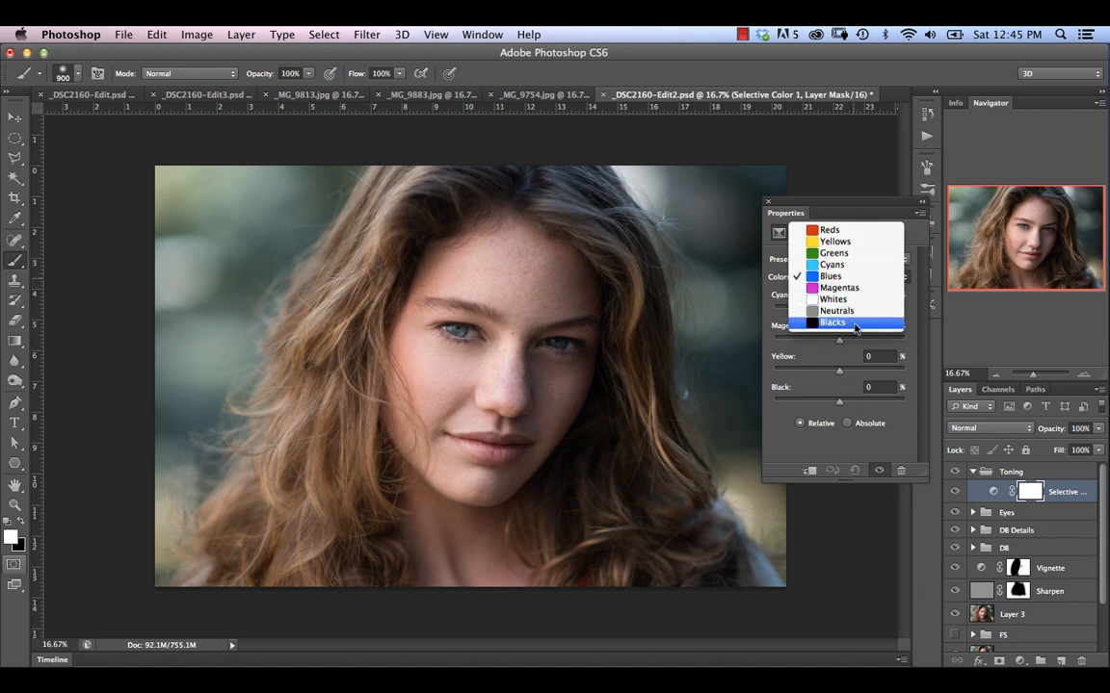
pyautogui.click(838, 322)
pyautogui.moveTo(841, 377); pyautogui.dragTo(836, 377)
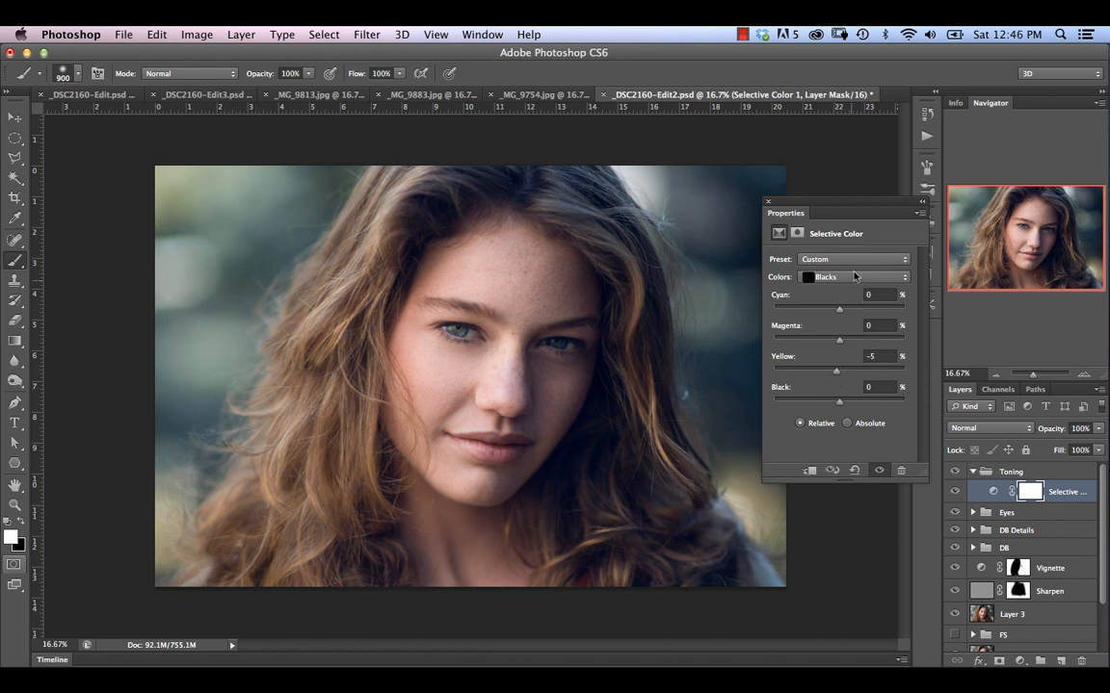
# Fine-tune the yellow, cyan and black amounts of the Whites in the Selective Color adjustment.
pyautogui.click(843, 283)
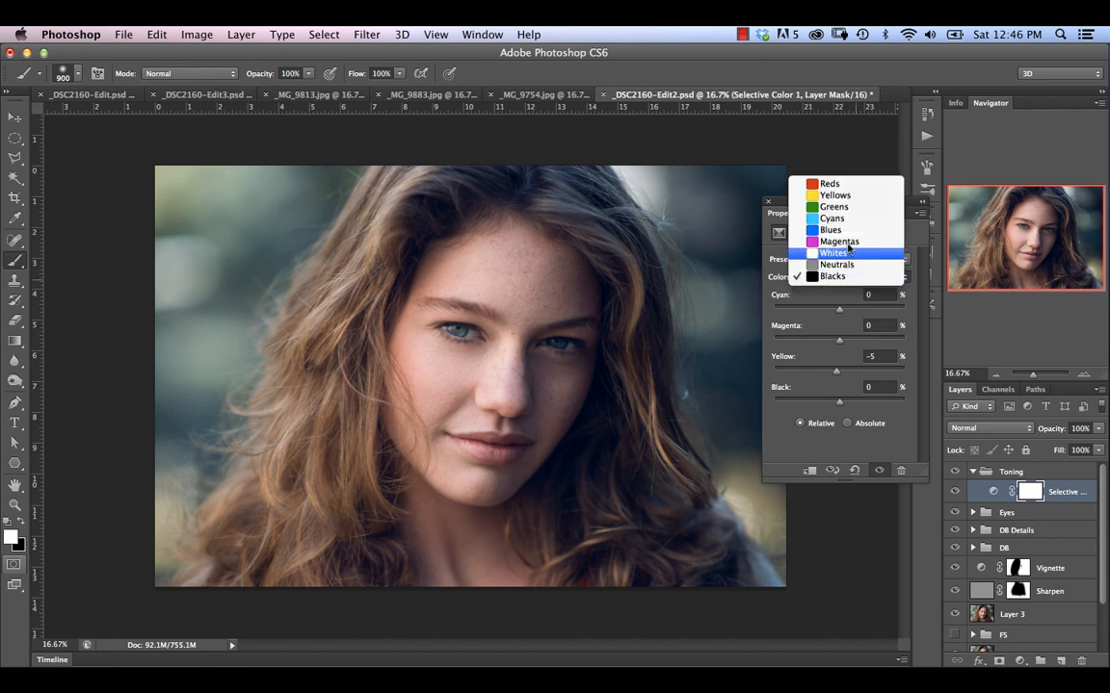
pyautogui.click(848, 254)
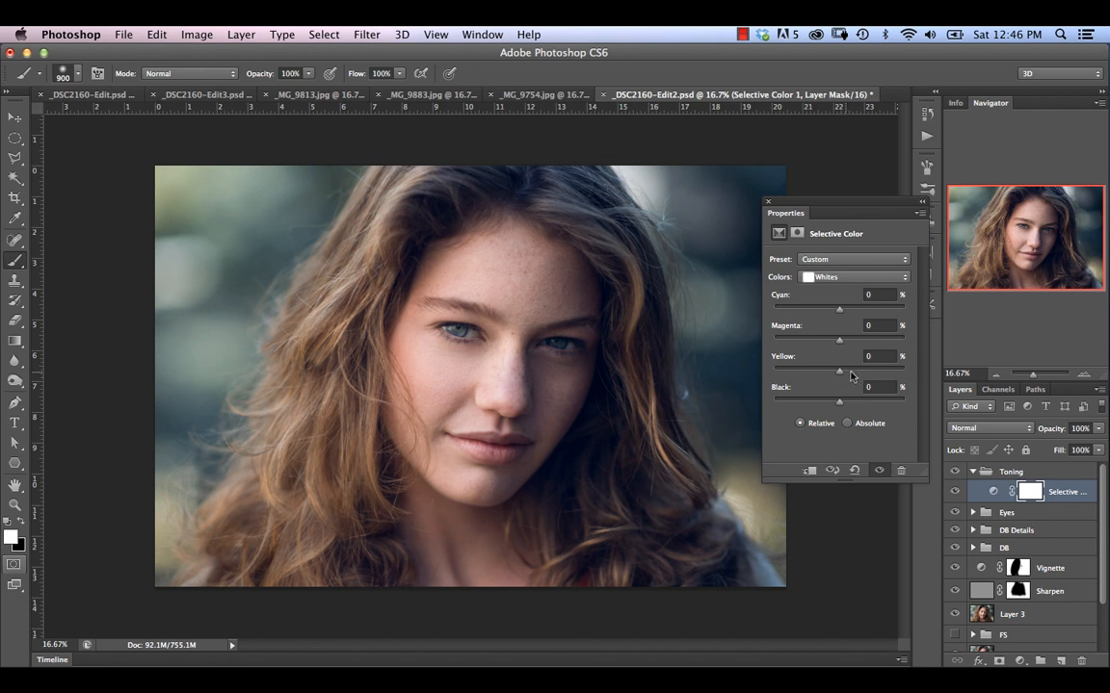
pyautogui.moveTo(838, 370)
pyautogui.mouseDown()
pyautogui.moveTo(882, 379)
pyautogui.moveTo(836, 381)
pyautogui.mouseUp()
pyautogui.click(847, 375)
pyautogui.moveTo(842, 316)
pyautogui.mouseDown()
pyautogui.moveTo(811, 315)
pyautogui.moveTo(910, 324)
pyautogui.moveTo(840, 313)
pyautogui.mouseUp()
pyautogui.moveTo(842, 405)
pyautogui.mouseDown()
pyautogui.moveTo(799, 404)
pyautogui.moveTo(814, 406)
pyautogui.moveTo(789, 417)
pyautogui.moveTo(838, 416)
pyautogui.mouseUp()
pyautogui.moveTo(836, 409); pyautogui.dragTo(835, 410)
pyautogui.click(768, 202)
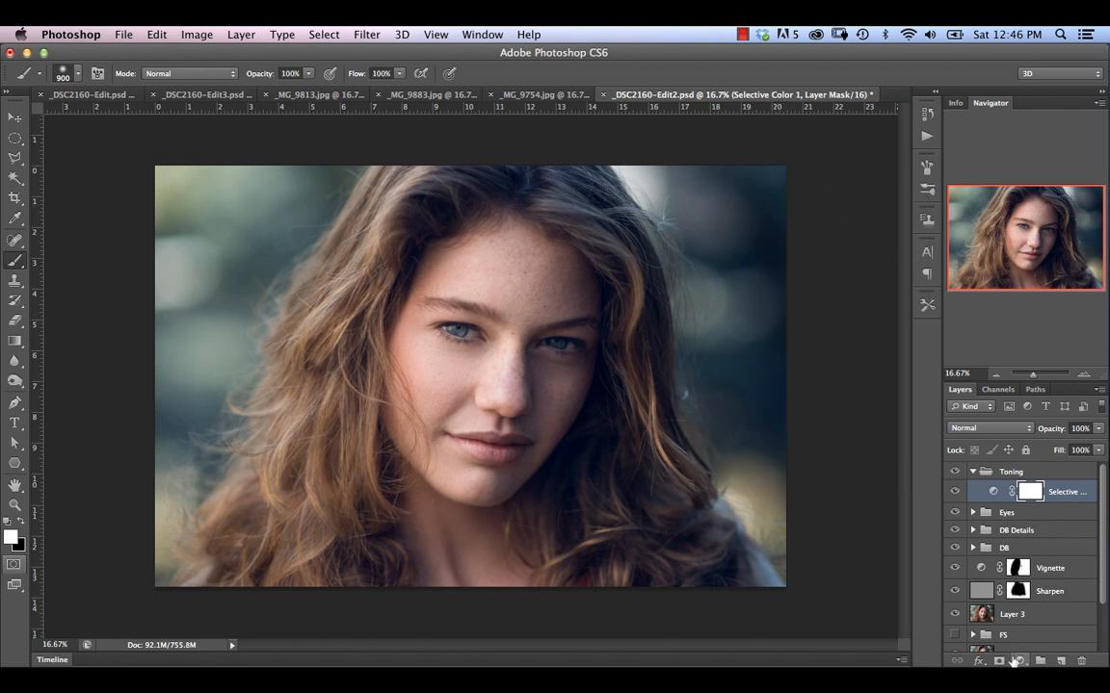
# Add a Curves adjustment layer, lower the Blue channel's white-point output to 251 and slightly lift its black point.
pyautogui.click(1020, 661)
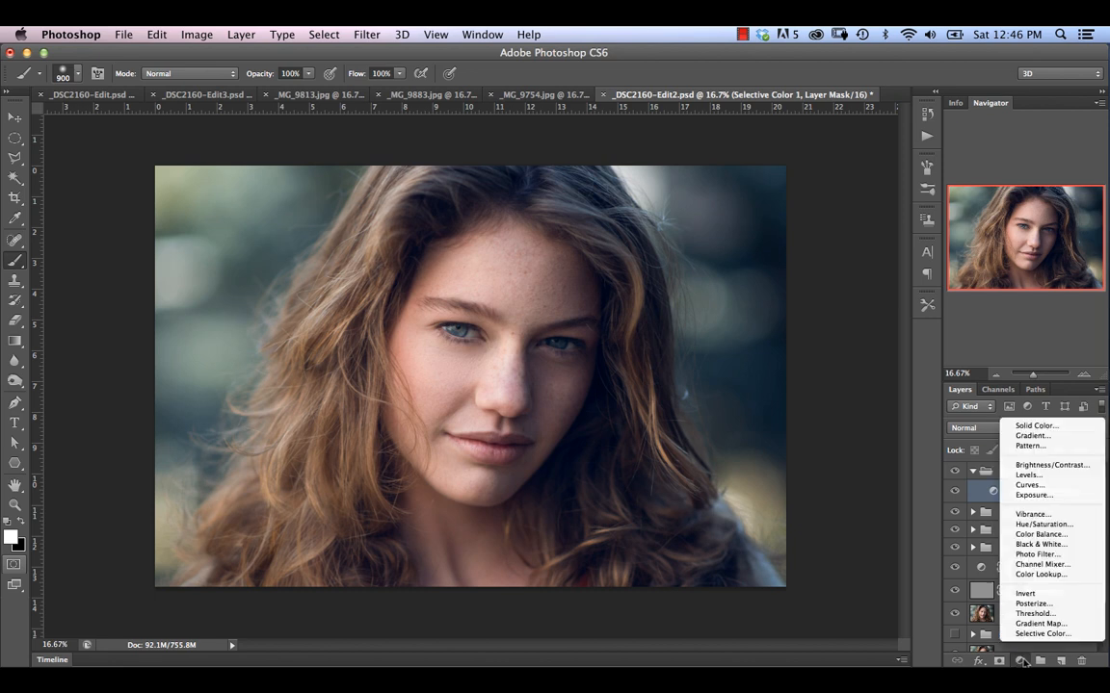
pyautogui.click(1049, 485)
pyautogui.click(828, 277)
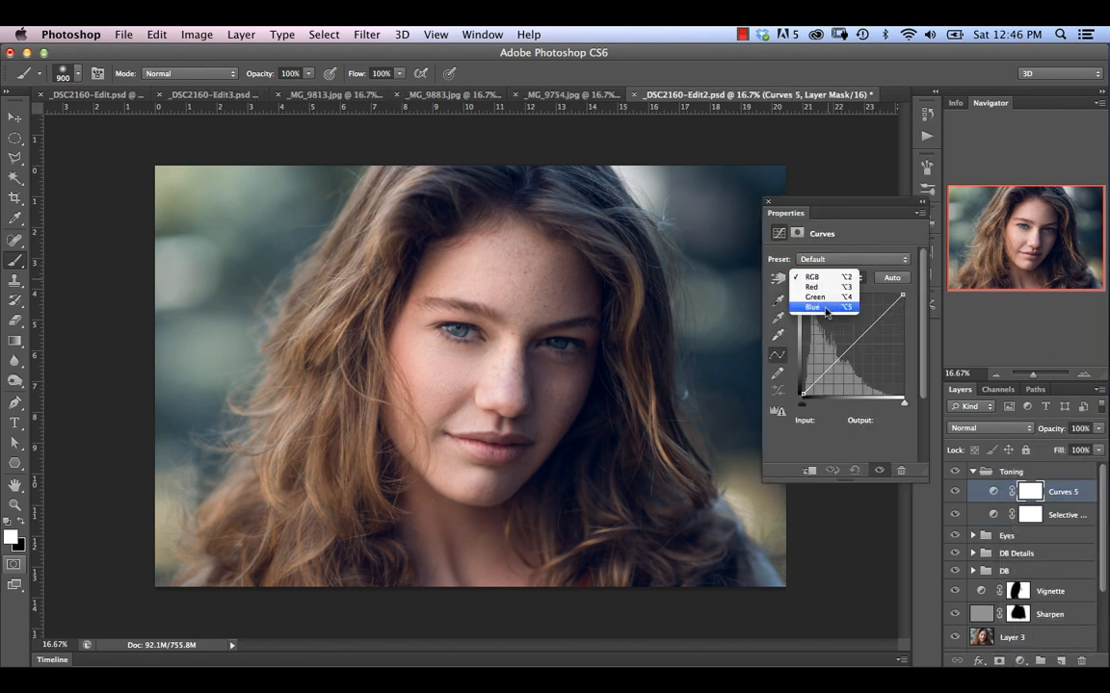
pyautogui.click(834, 310)
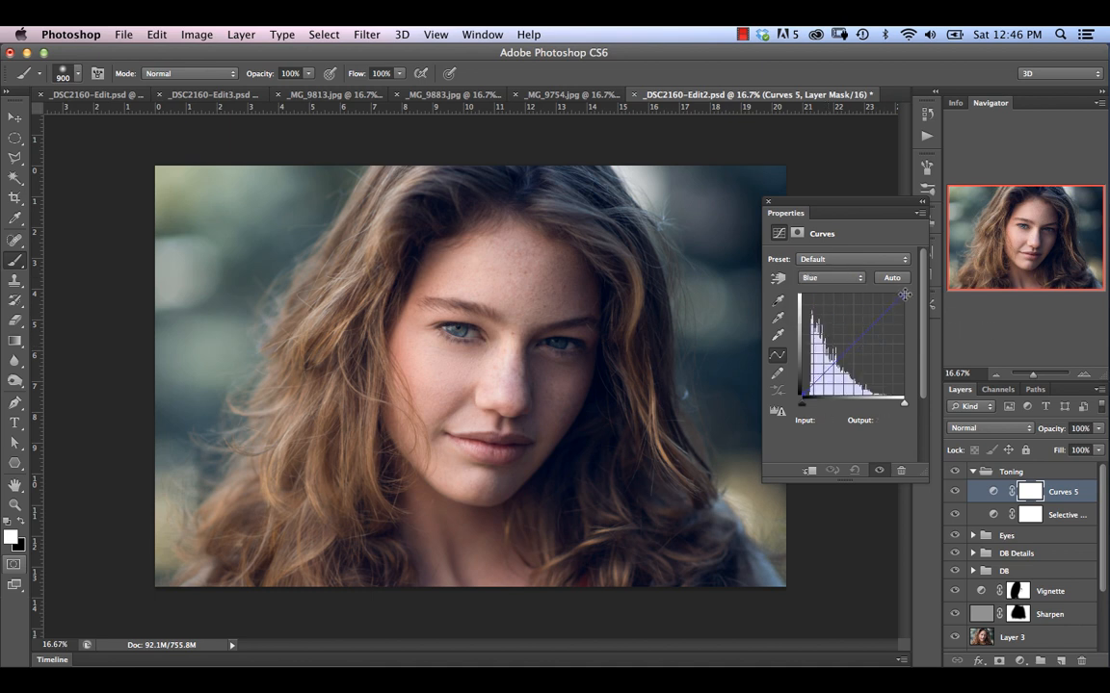
pyautogui.moveTo(904, 293); pyautogui.dragTo(905, 296)
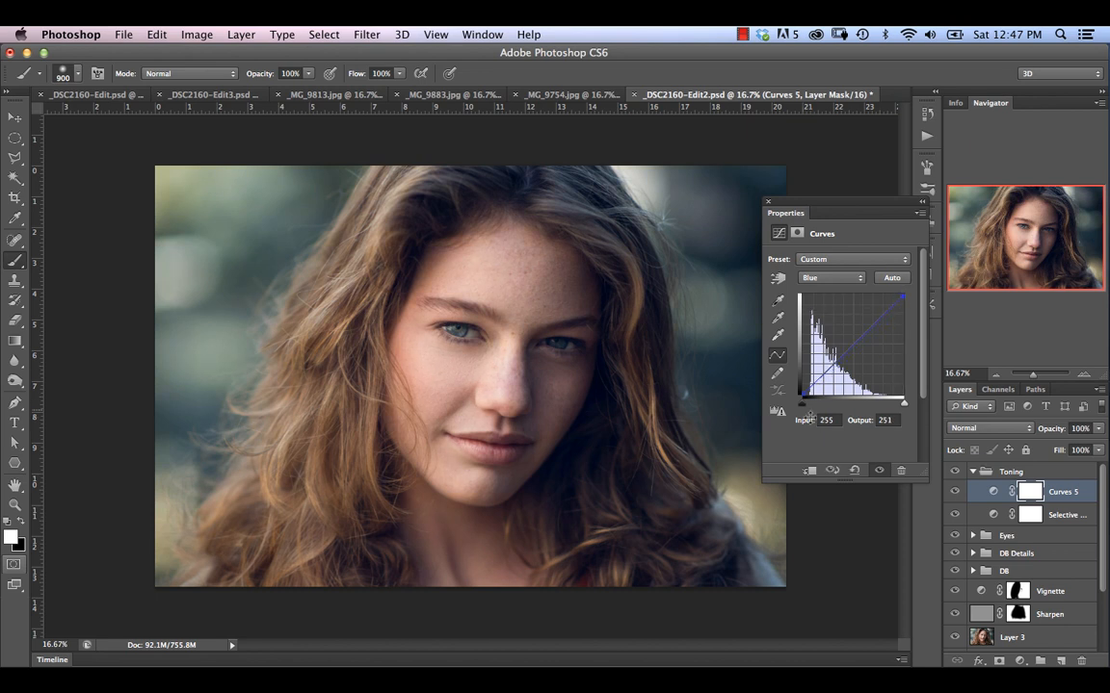
pyautogui.moveTo(804, 393); pyautogui.dragTo(791, 391)
pyautogui.click(769, 202)
pyautogui.click(954, 492)
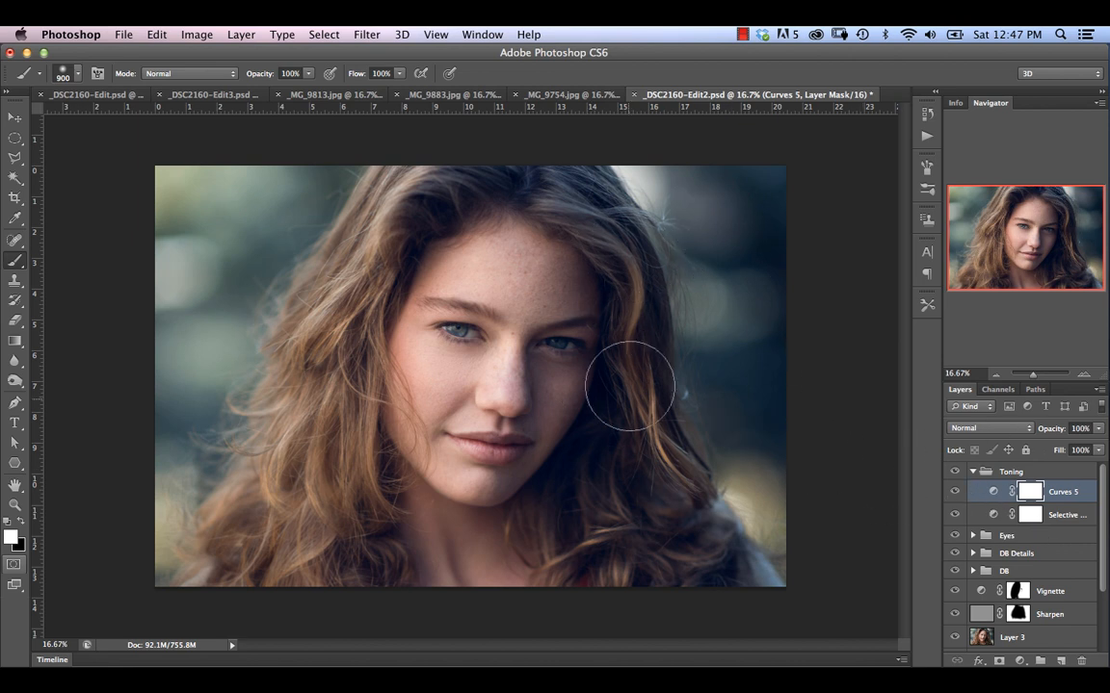
# Add a new layer in the Toning group and fill it with a forehead skin tone softened to #ccbfb3.
pyautogui.click(1060, 661)
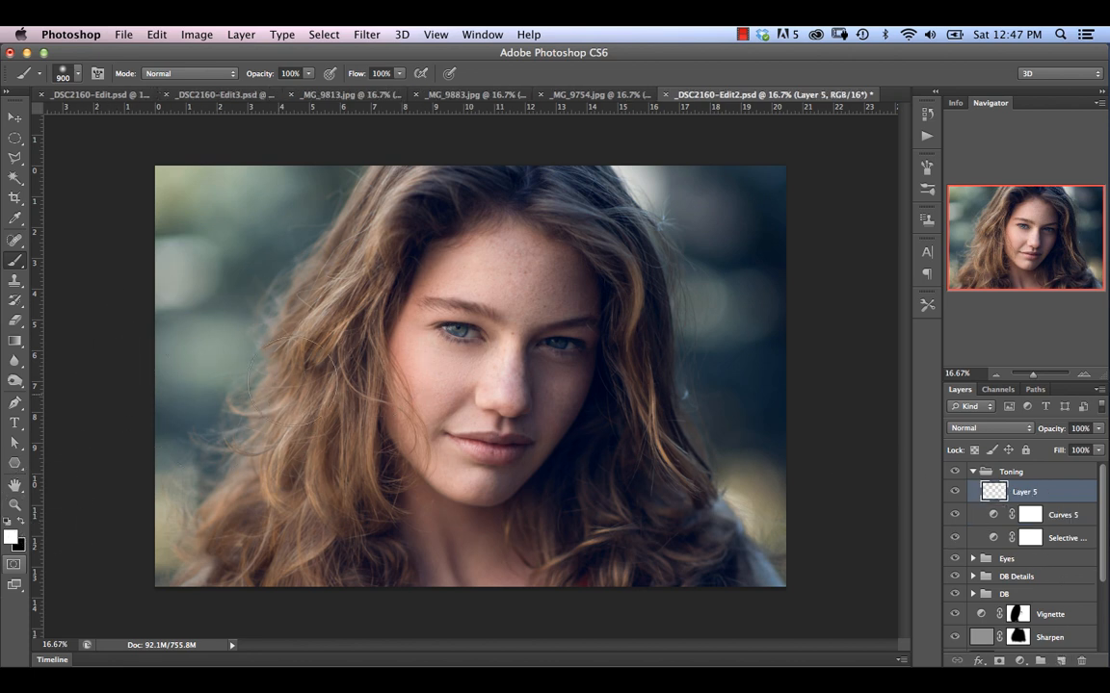
pyautogui.keyDown('alt'); pyautogui.click(465, 276); pyautogui.keyUp('alt')
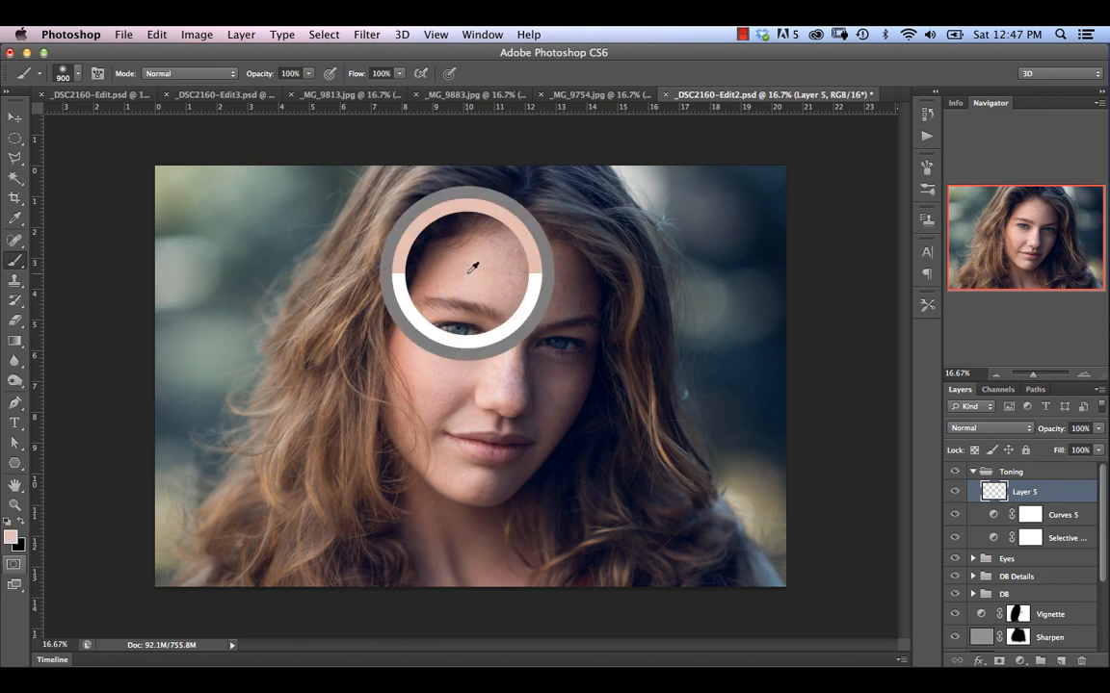
pyautogui.click(12, 536)
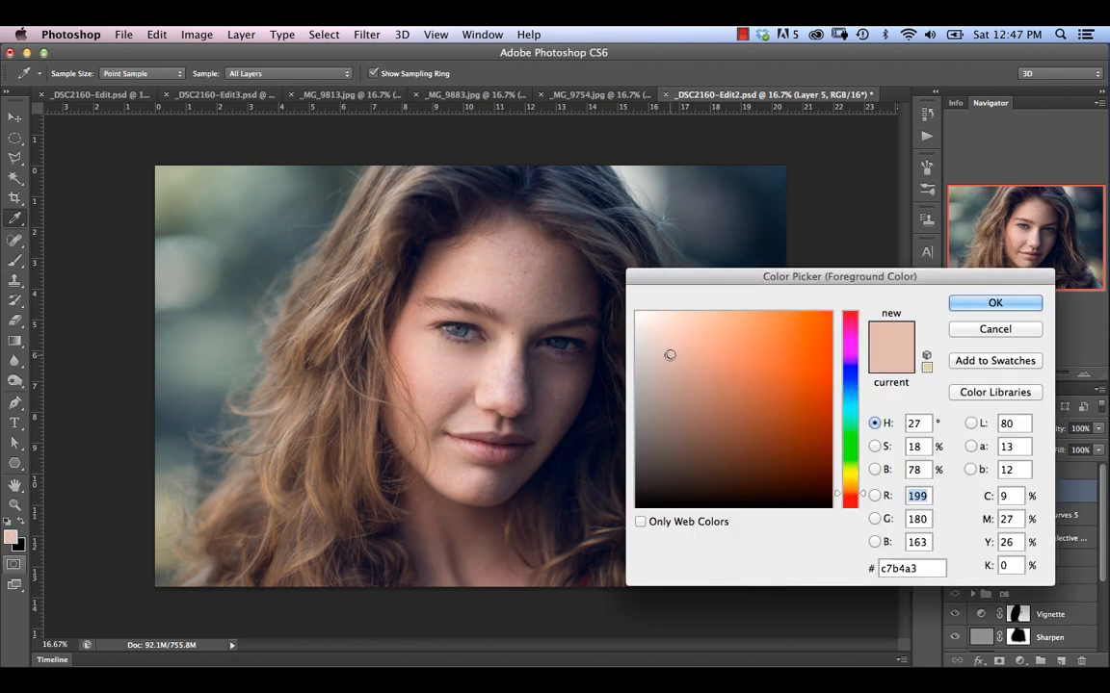
pyautogui.moveTo(671, 355); pyautogui.dragTo(659, 350)
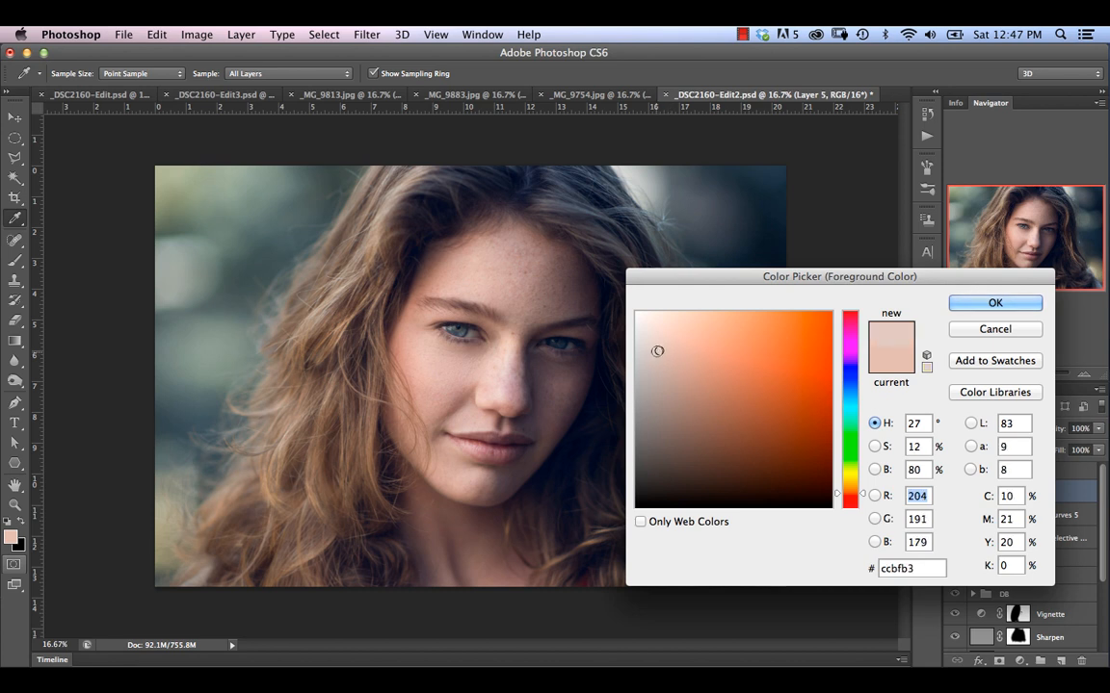
pyautogui.click(1011, 303)
pyautogui.press('b')
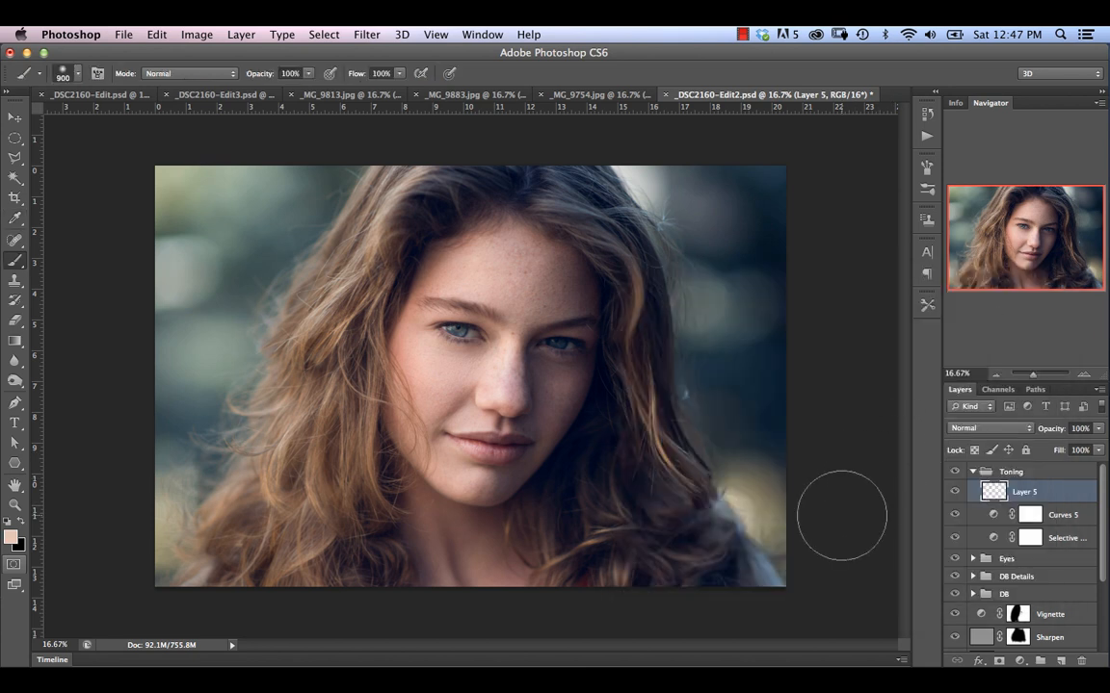
pyautogui.hotkey('alt', 'BackSpace')
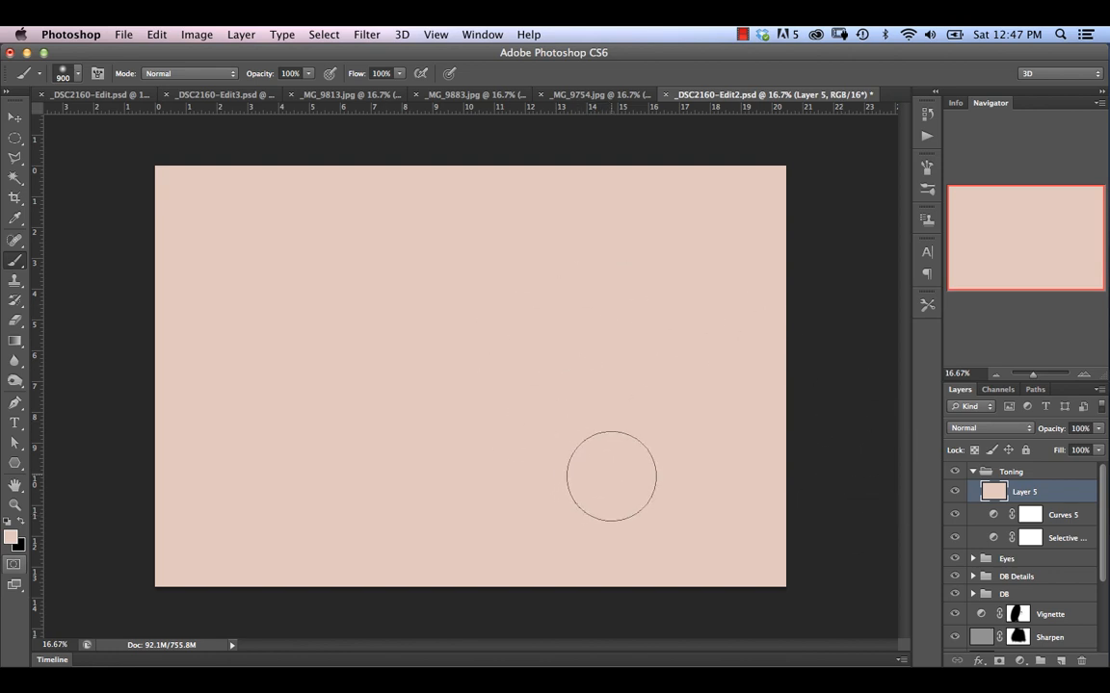
# Shift the fill colour's hue slightly toward yellow, refill the layer, and set its blend mode to Color.
pyautogui.click(13, 539)
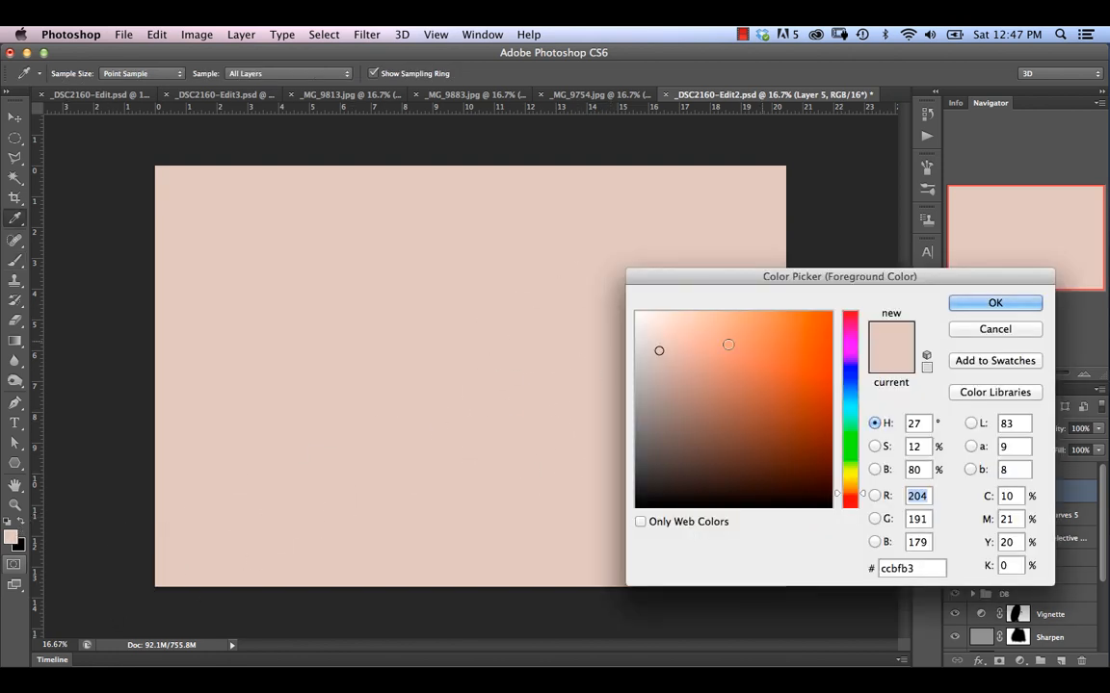
pyautogui.moveTo(863, 498); pyautogui.dragTo(862, 491)
pyautogui.click(978, 304)
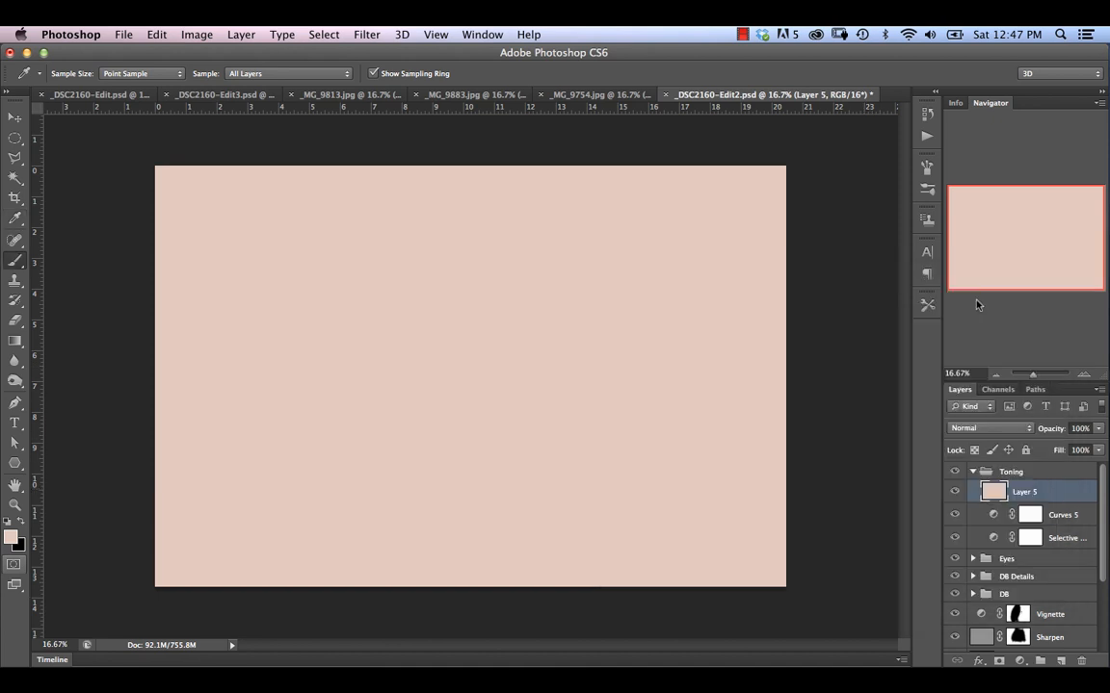
pyautogui.press('b')
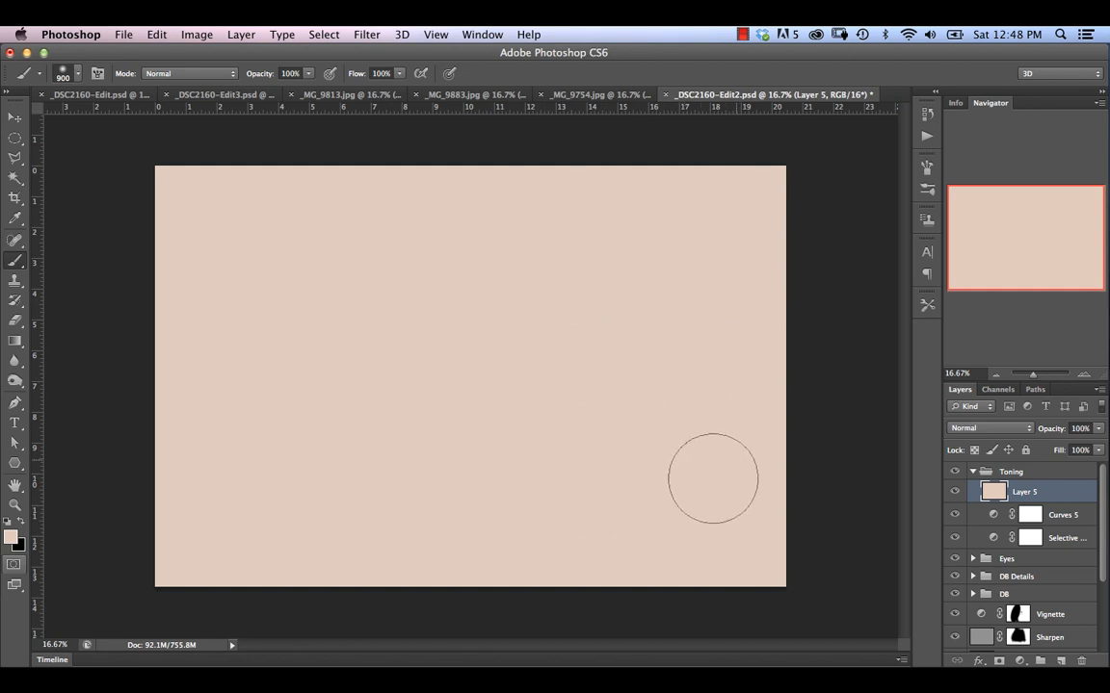
pyautogui.click(997, 430)
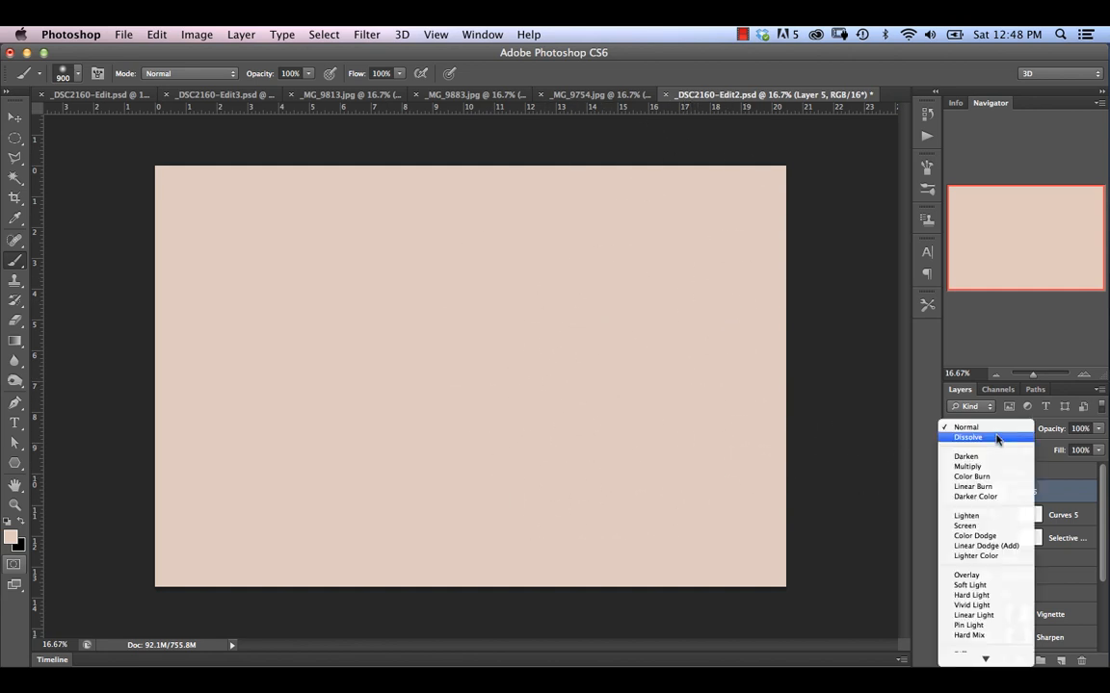
pyautogui.click(964, 649)
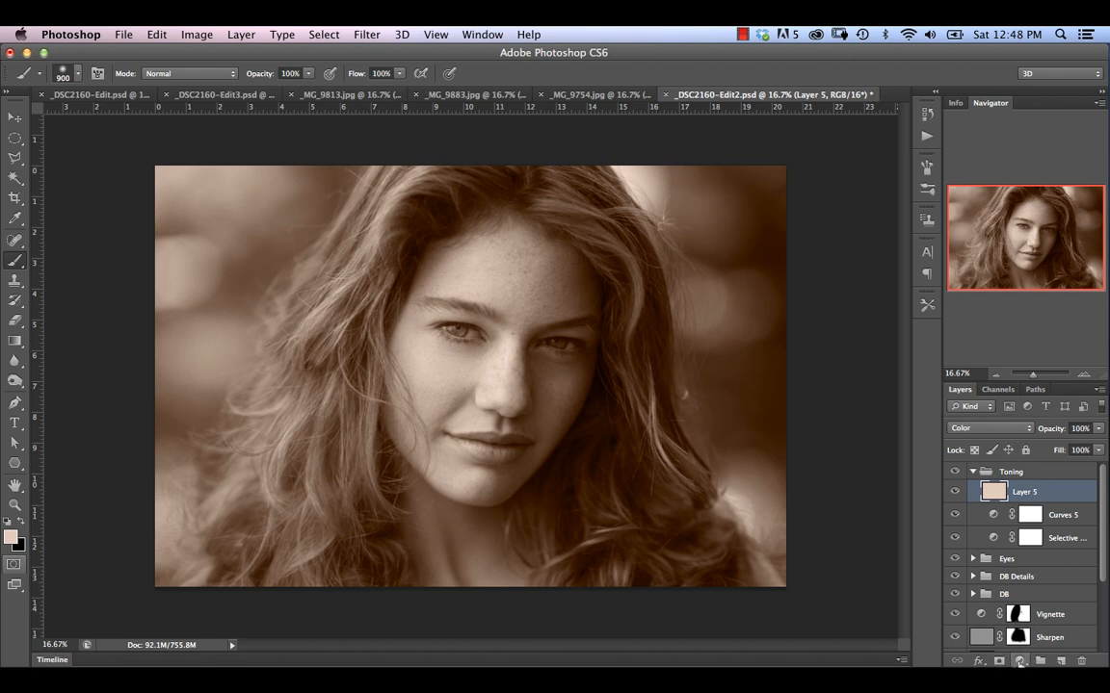
# Add a mask to the Color layer and, with the layer hidden, apply the merged RGB image to it in Multiply mode before showing the layer again.
pyautogui.click(999, 661)
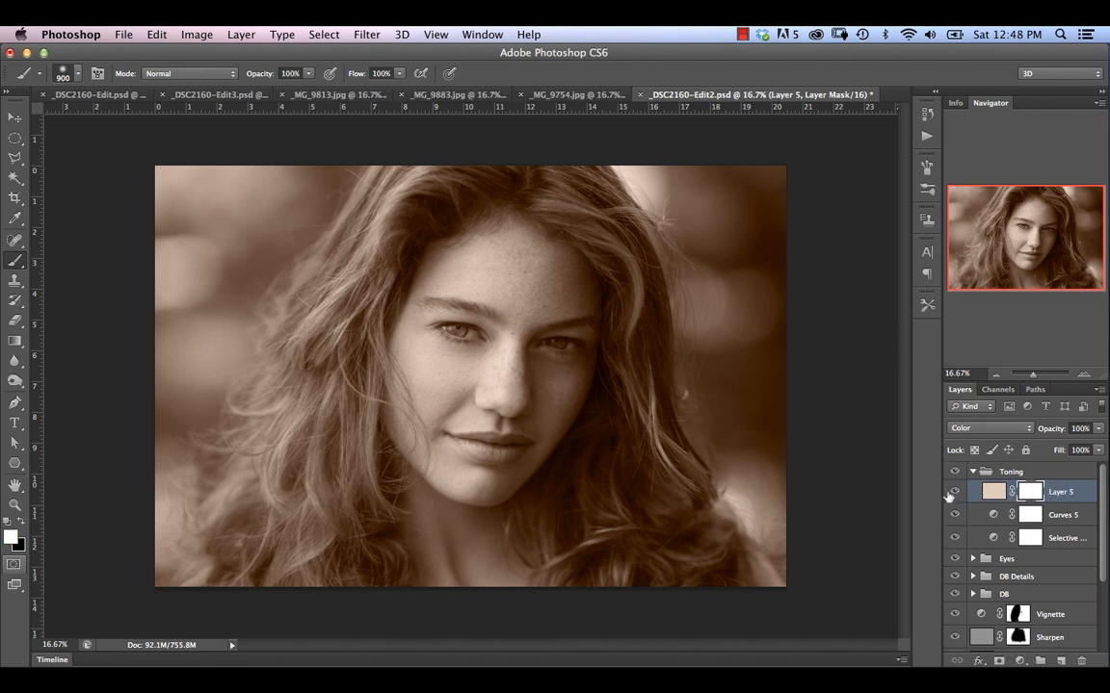
pyautogui.click(954, 493)
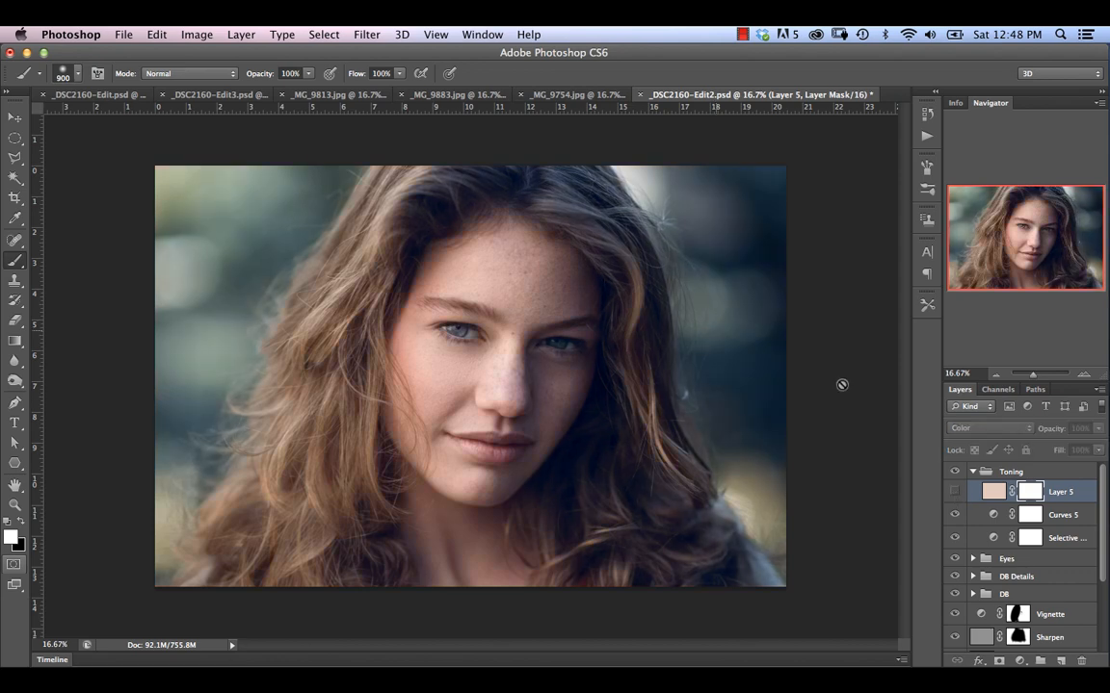
pyautogui.click(197, 33)
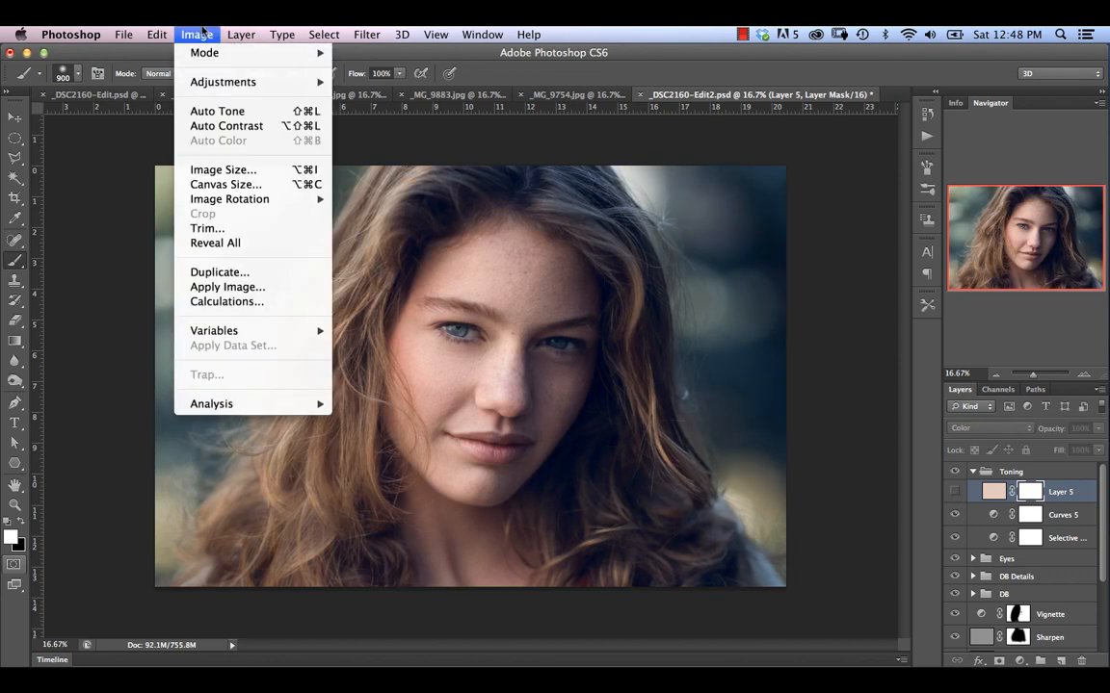
pyautogui.click(256, 287)
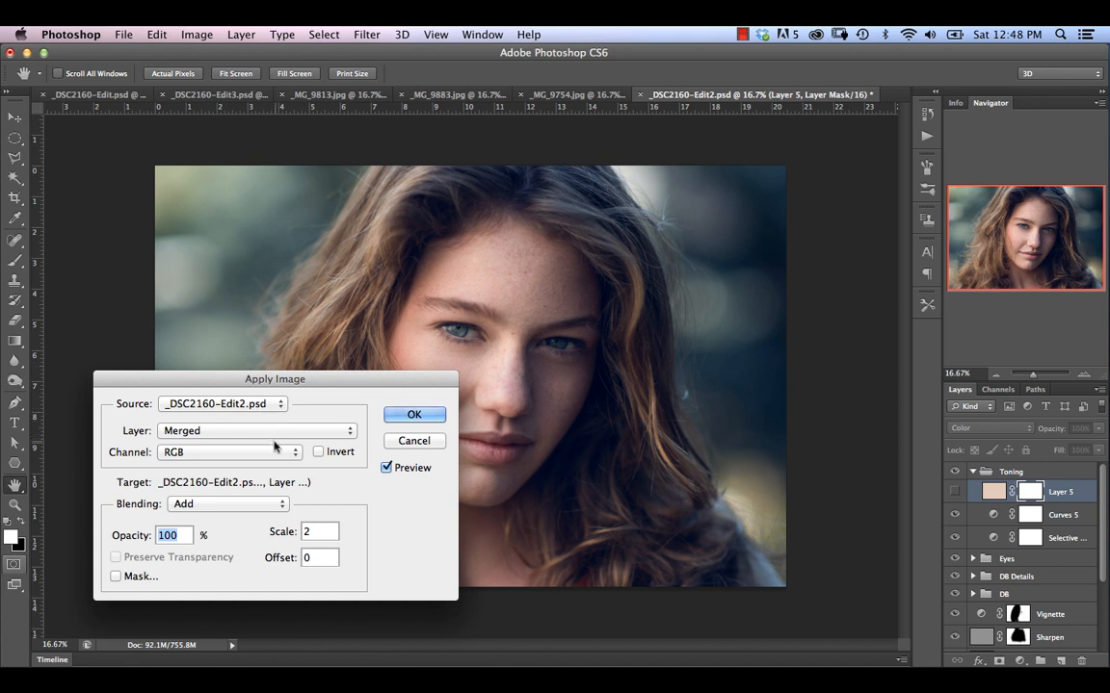
pyautogui.click(216, 504)
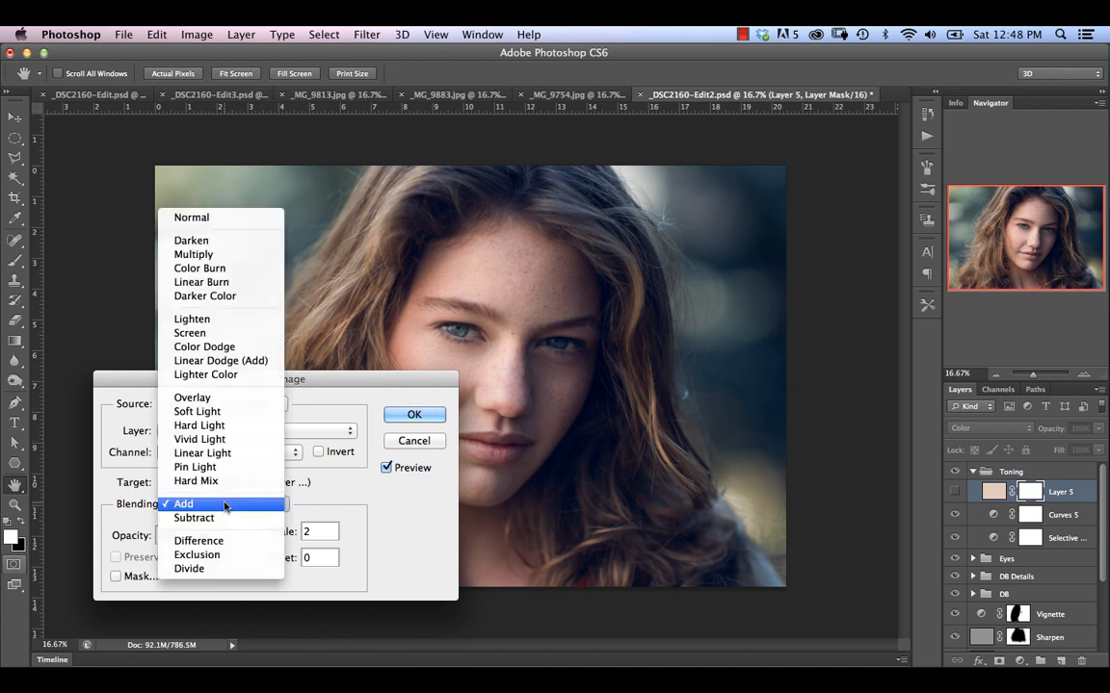
pyautogui.click(210, 255)
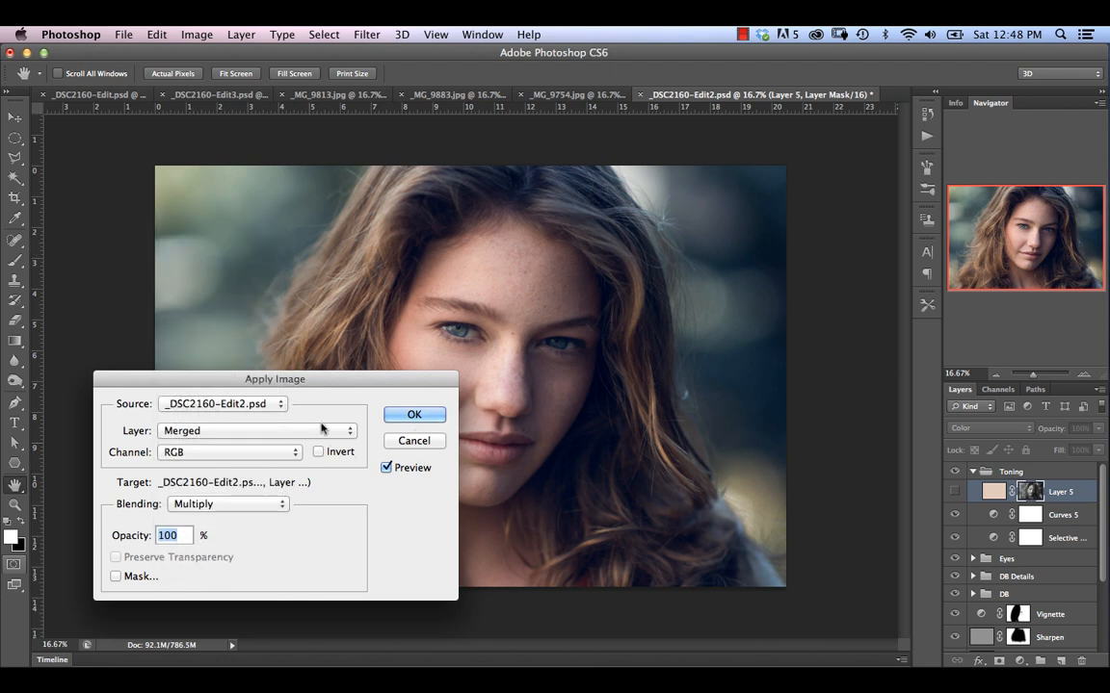
pyautogui.click(429, 417)
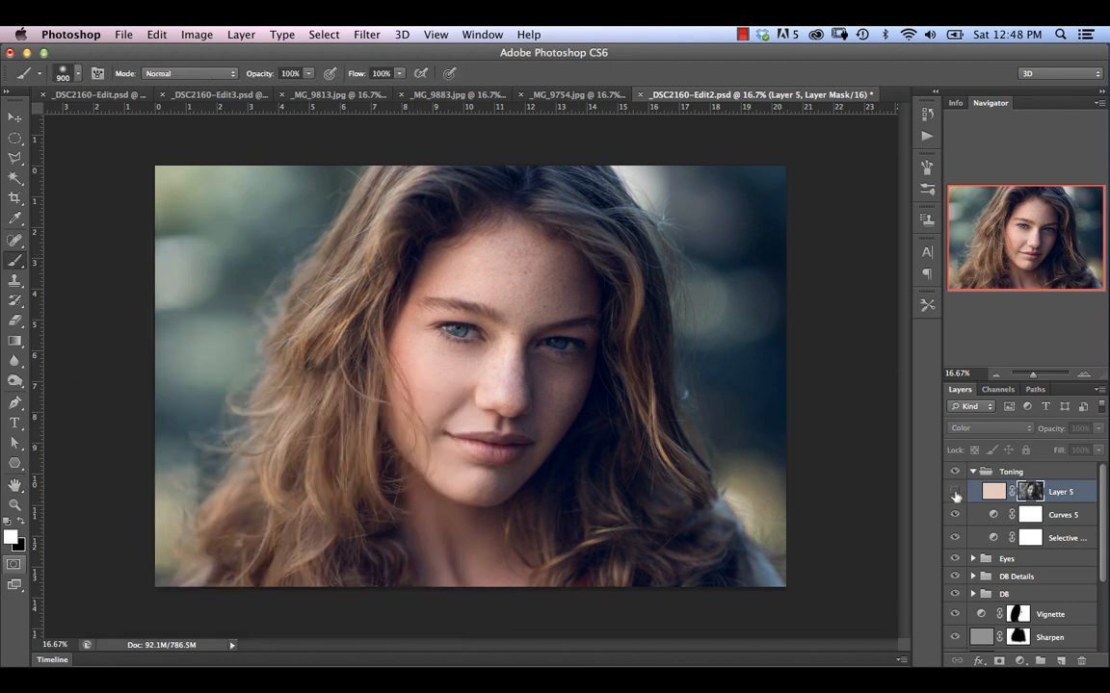
pyautogui.click(954, 495)
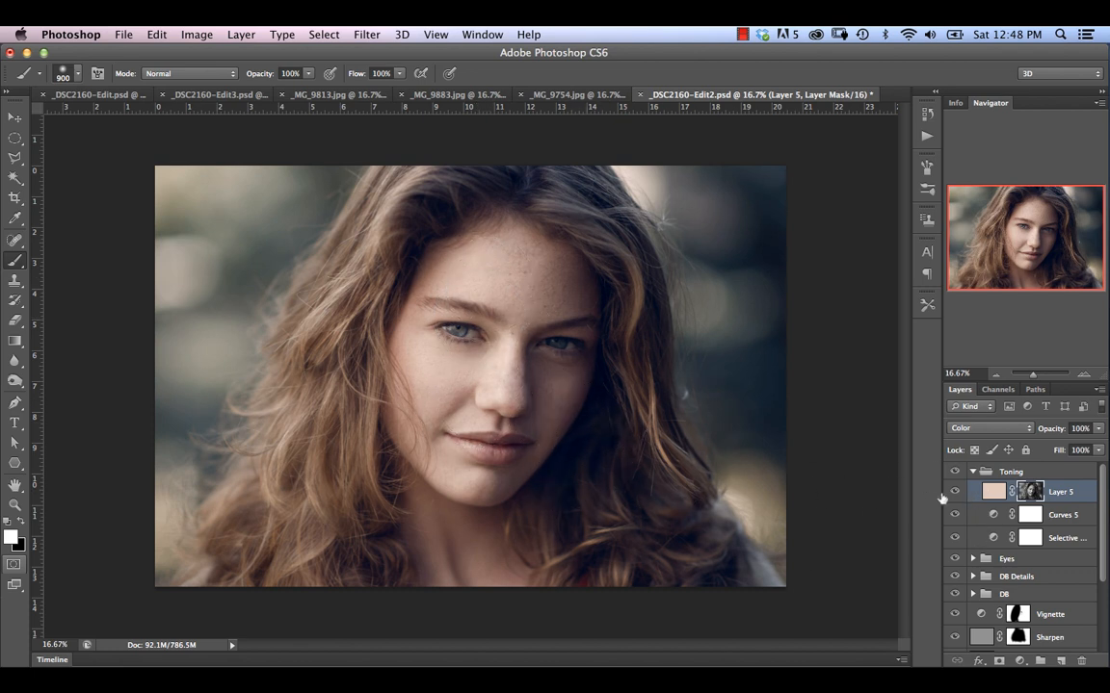
# Compare the portrait with and without the tint layer and inspect its layer mask.
pyautogui.click(953, 494)
pyautogui.keyDown('alt'); pyautogui.click(1029, 492); pyautogui.keyUp('alt')
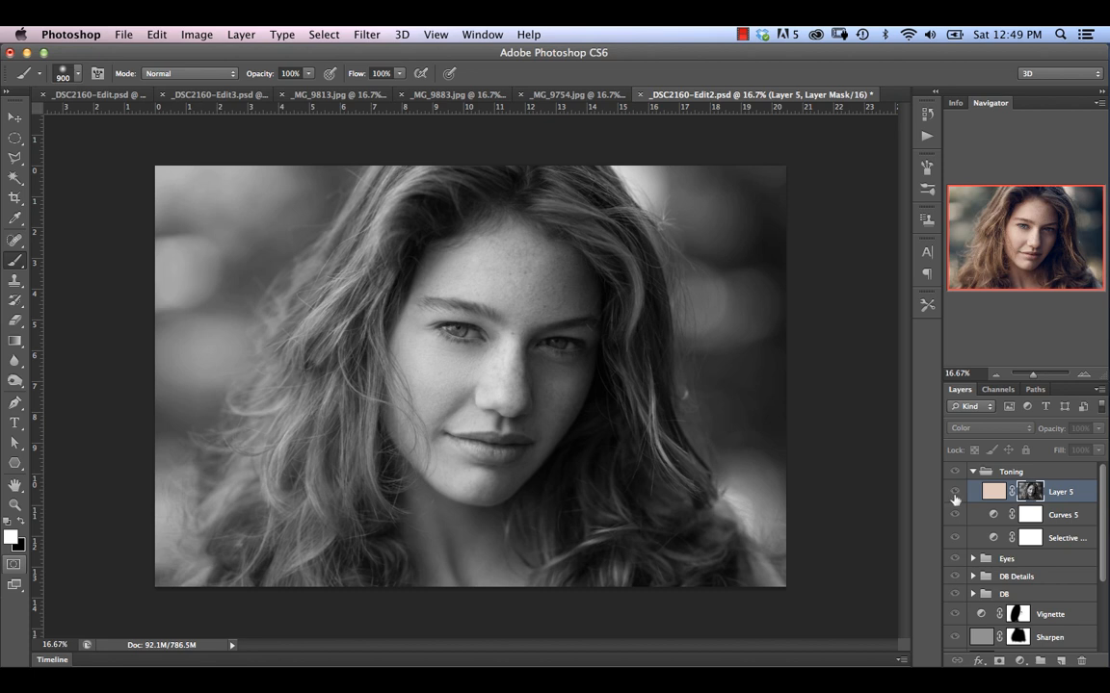
pyautogui.keyDown('alt'); pyautogui.click(1031, 493); pyautogui.keyUp('alt')
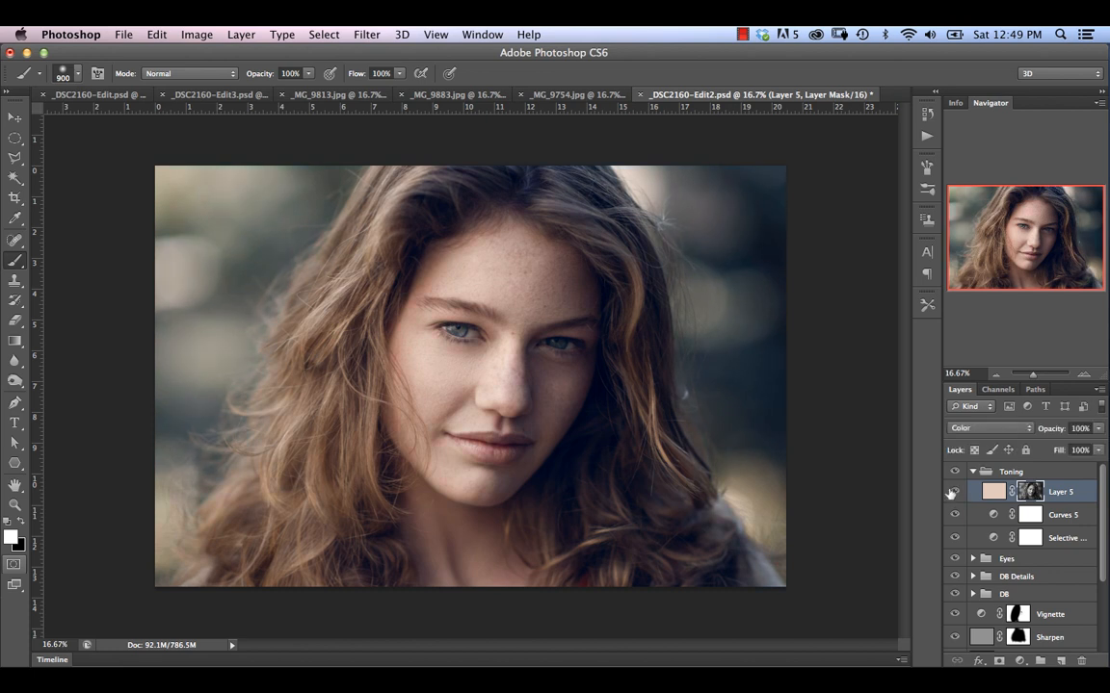
pyautogui.click(949, 492)
# Set the tint mask's midtone level to 0.90 with Levels and inspect the adjusted mask.
pyautogui.press('super+l')
pyautogui.moveTo(117, 479); pyautogui.dragTo(87, 484)
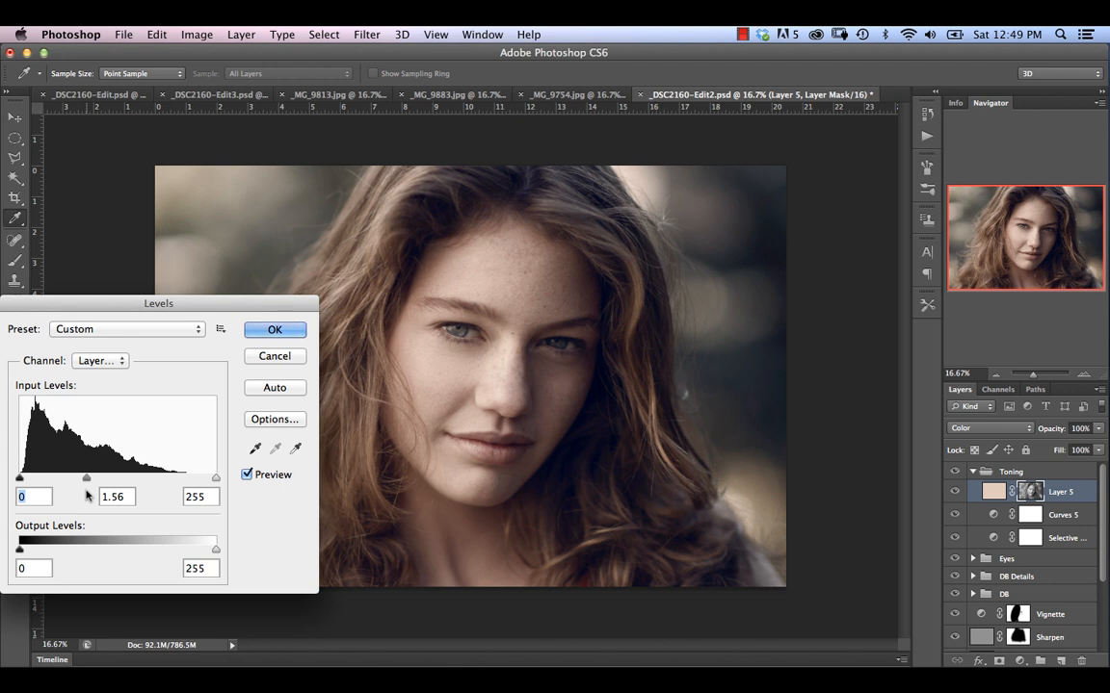
pyautogui.press('Tab')
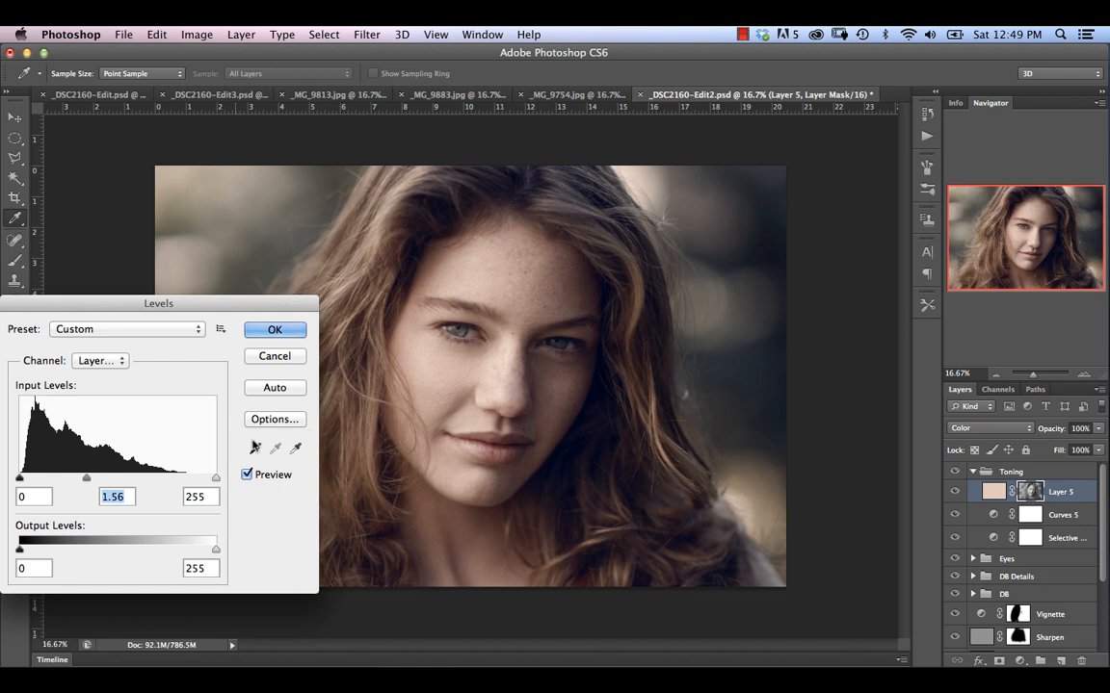
pyautogui.moveTo(87, 479); pyautogui.dragTo(126, 489)
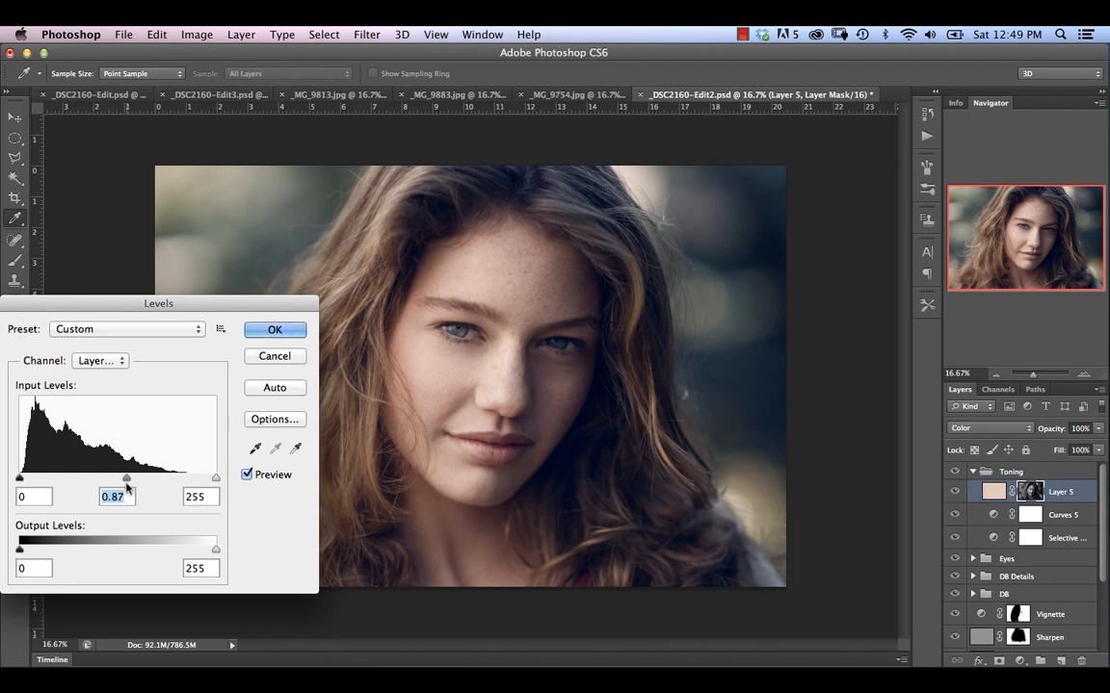
pyautogui.moveTo(126, 488); pyautogui.dragTo(123, 487)
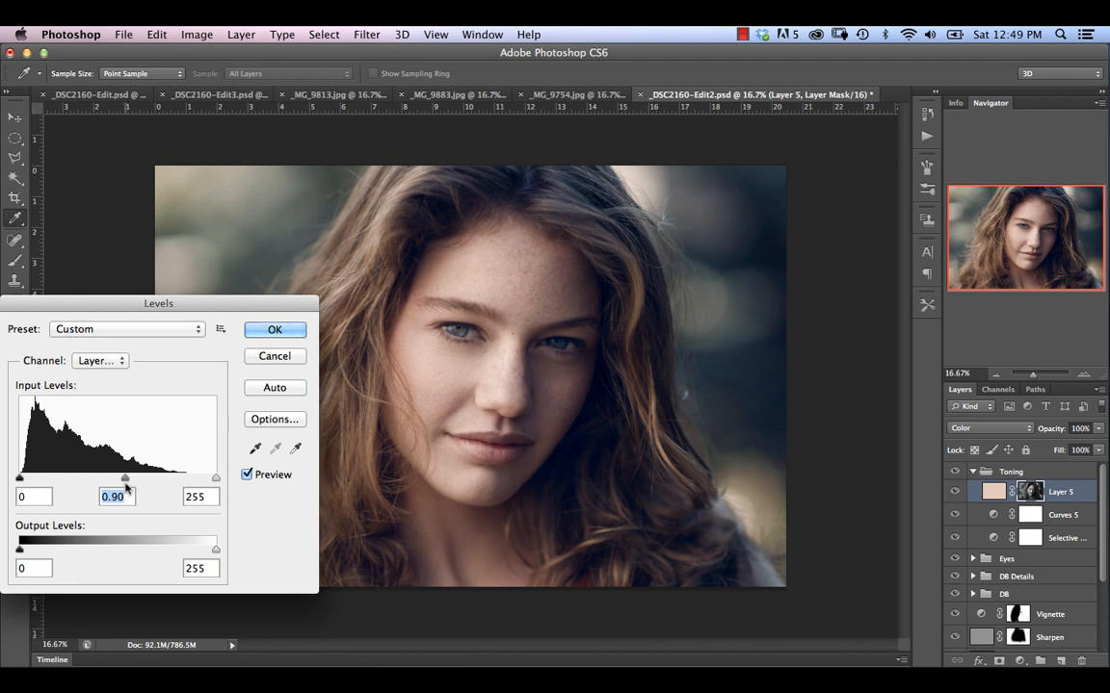
pyautogui.click(274, 330)
pyautogui.press('b')
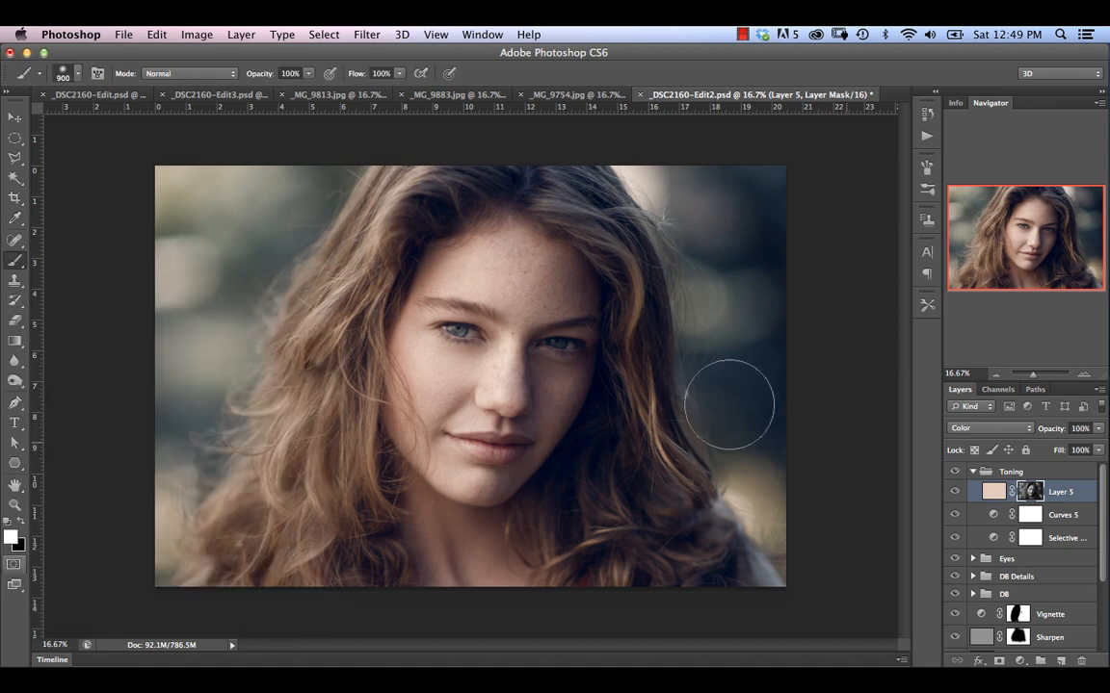
pyautogui.keyDown('alt'); pyautogui.click(1031, 493); pyautogui.keyUp('alt')
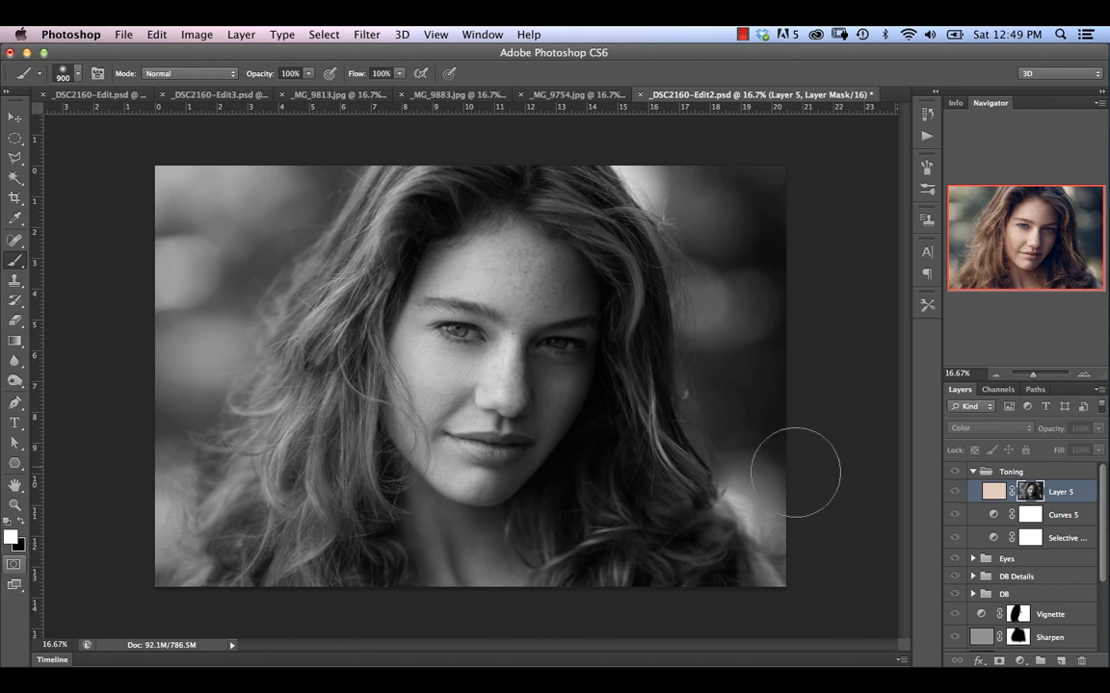
pyautogui.keyDown('alt'); pyautogui.click(1031, 494); pyautogui.keyUp('alt')
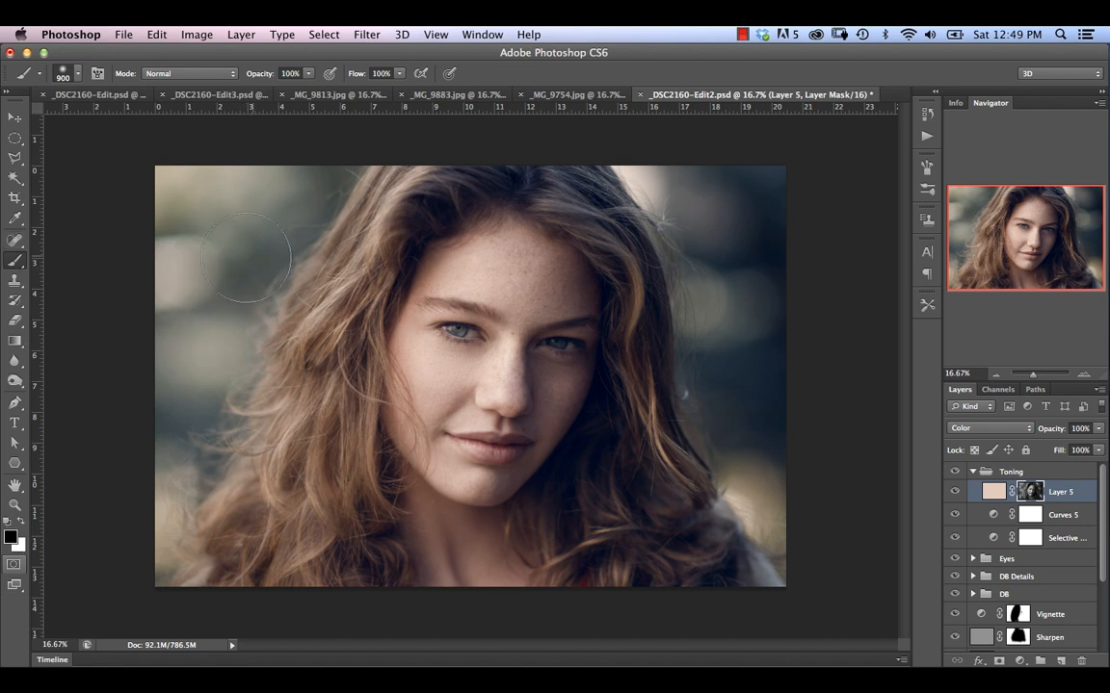
# Paint black on the tint mask over the background using a 1300 px brush at 8% opacity.
pyautogui.moveTo(272, 75); pyautogui.dragTo(265, 77)
pyautogui.moveTo(198, 79); pyautogui.dragTo(195, 79)
pyautogui.press(']')
pyautogui.press(']')
pyautogui.press(']')
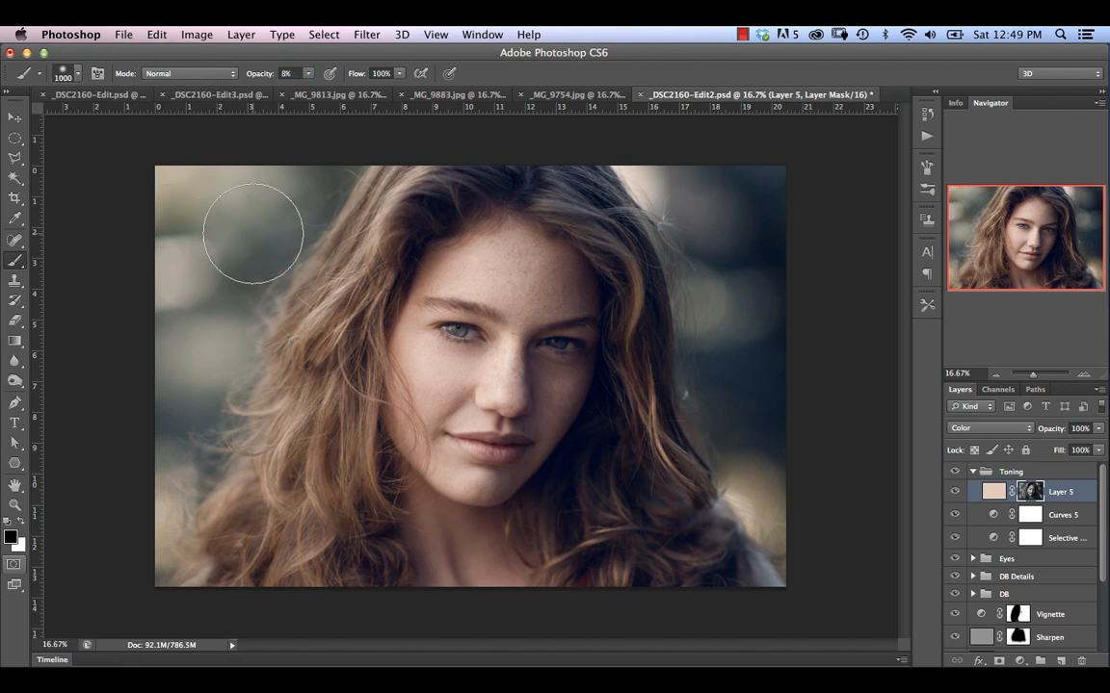
pyautogui.press(']')
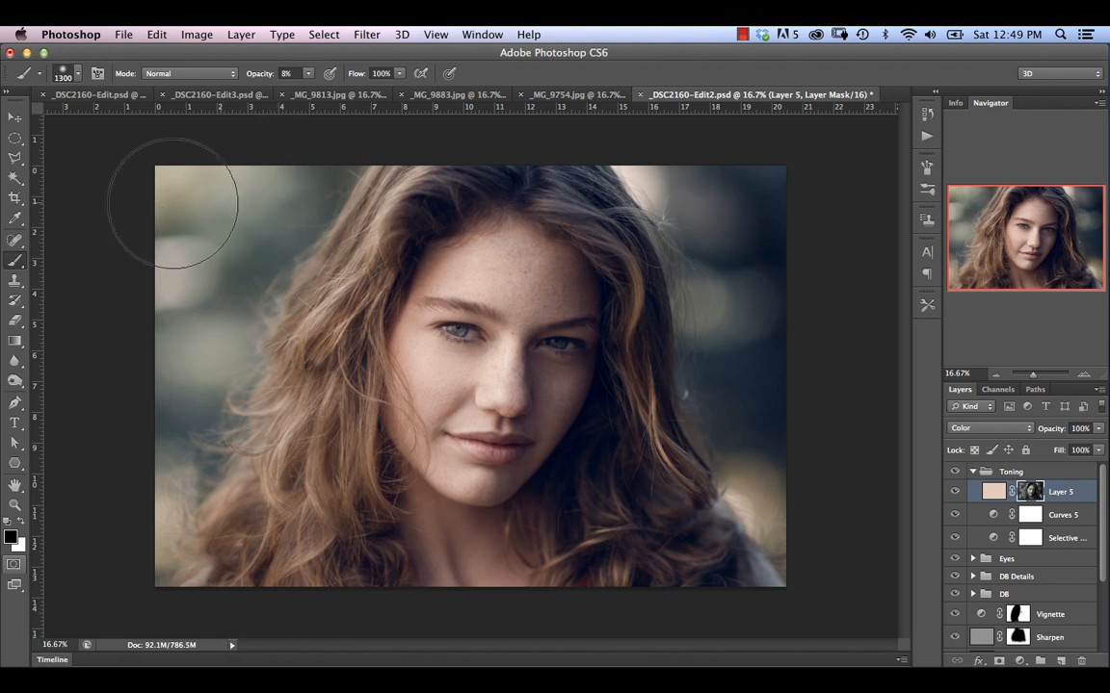
pyautogui.moveTo(824, 310)
pyautogui.mouseDown()
pyautogui.moveTo(745, 169)
pyautogui.moveTo(697, 216)
pyautogui.moveTo(812, 391)
pyautogui.moveTo(775, 470)
pyautogui.mouseUp()
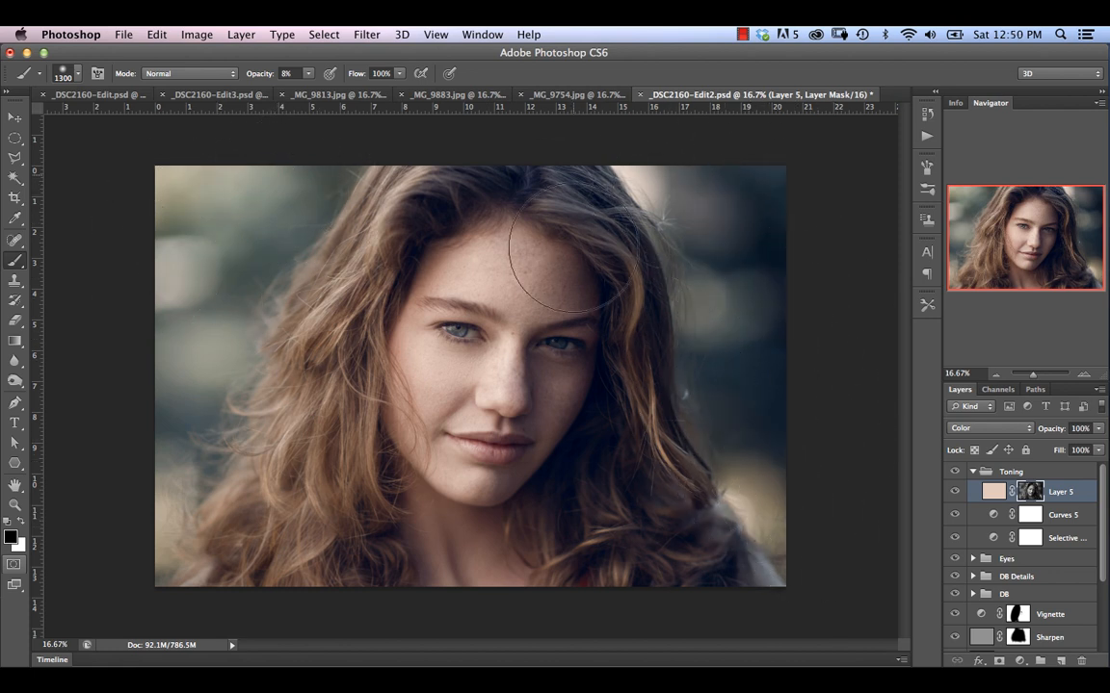
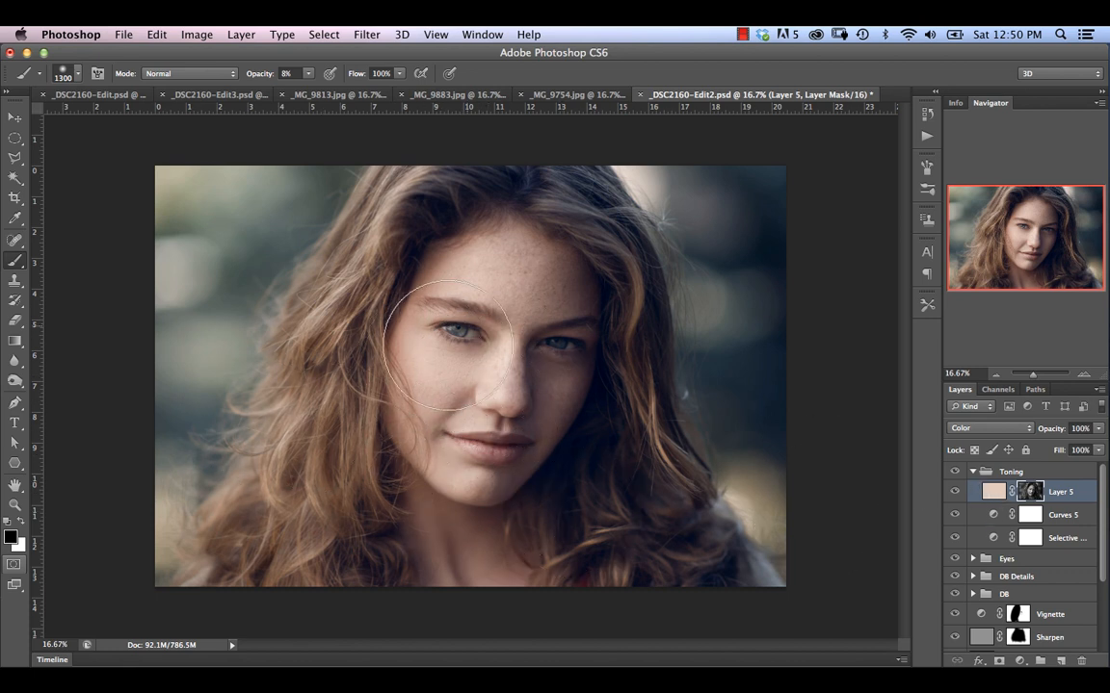
# Reduce the brush to 125 px, raise its opacity to 31%, and paint the tint out of the eyes on the mask.
pyautogui.press('[')
pyautogui.press('[')
pyautogui.press('[')
pyautogui.press('[')
pyautogui.press('[')
pyautogui.press('[')
pyautogui.press('[')
pyautogui.press('[')
pyautogui.press('[')
pyautogui.press('[')
pyautogui.press('super+equal')
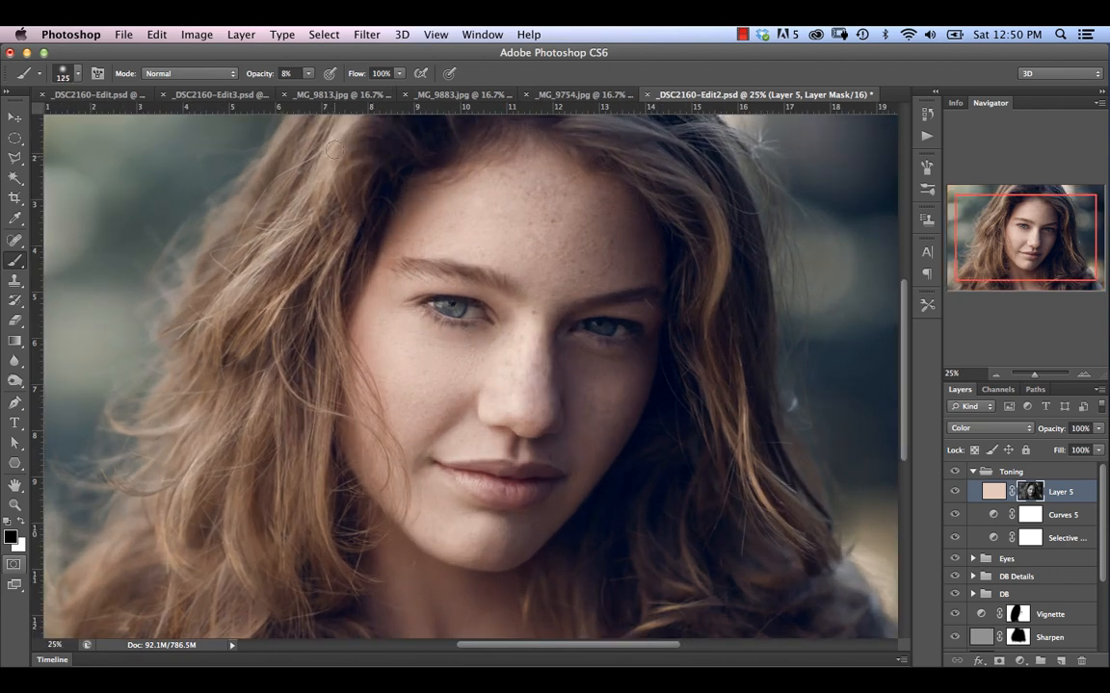
pyautogui.press('3')
pyautogui.press('1')
# Hide the tint layer to compare the whole portrait without it.
pyautogui.press('super+minus')
pyautogui.press('super+minus')
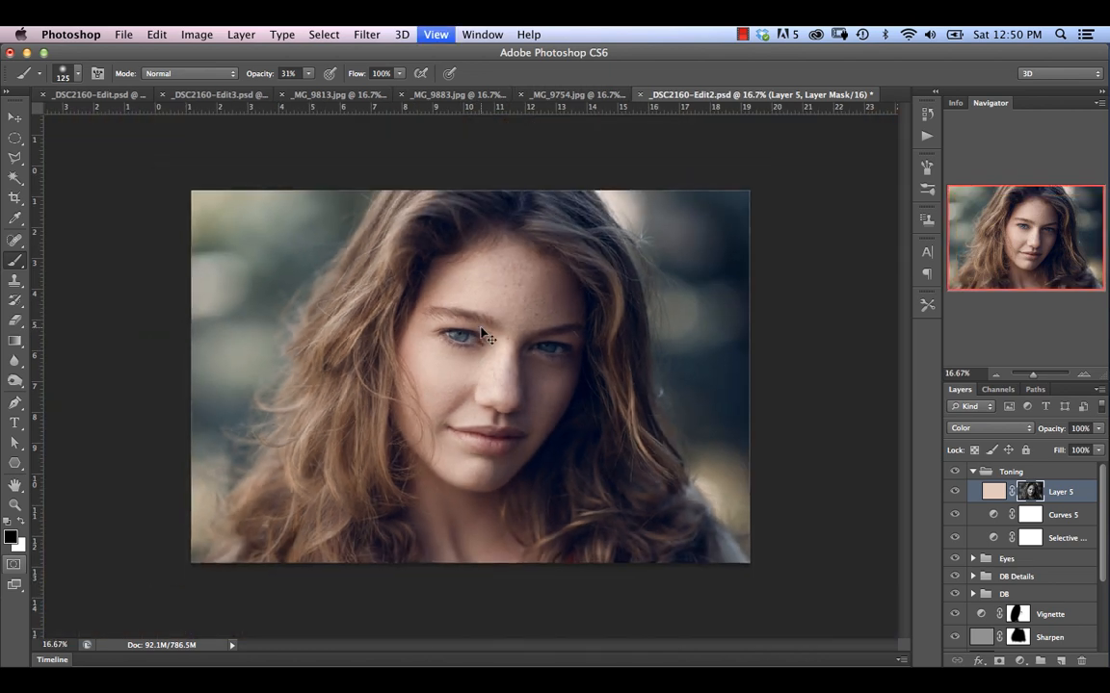
pyautogui.click(956, 493)
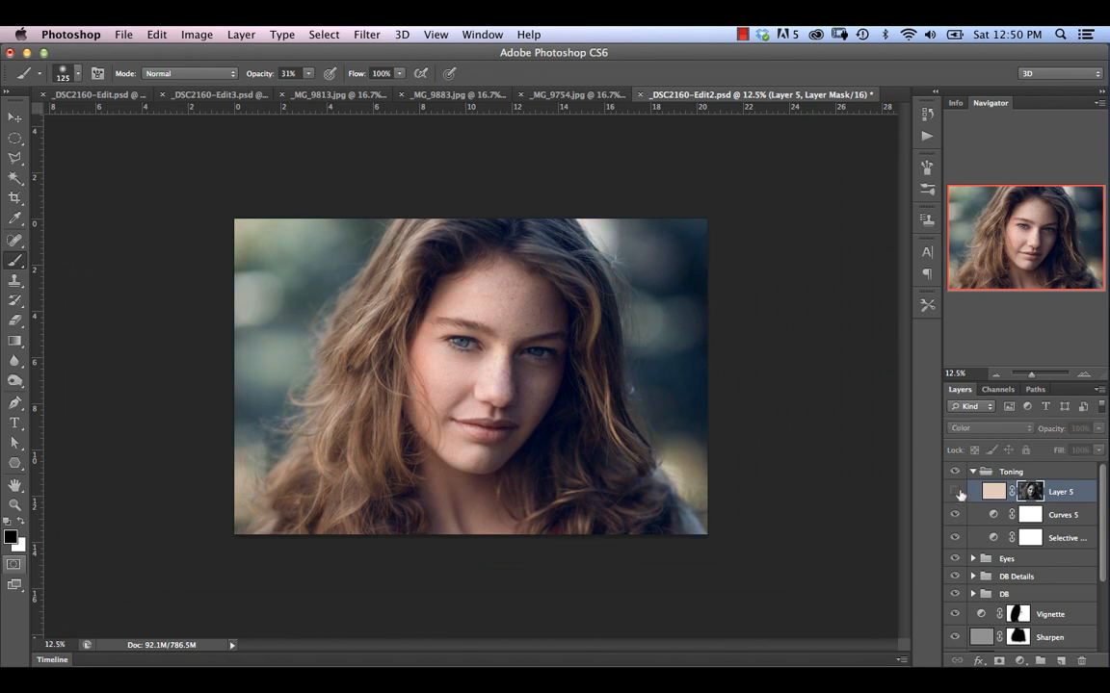
# Show the skin tint layer, reduce its opacity to 61%, and compare the portrait with and without it.
pyautogui.click(955, 493)
pyautogui.click(1061, 494)
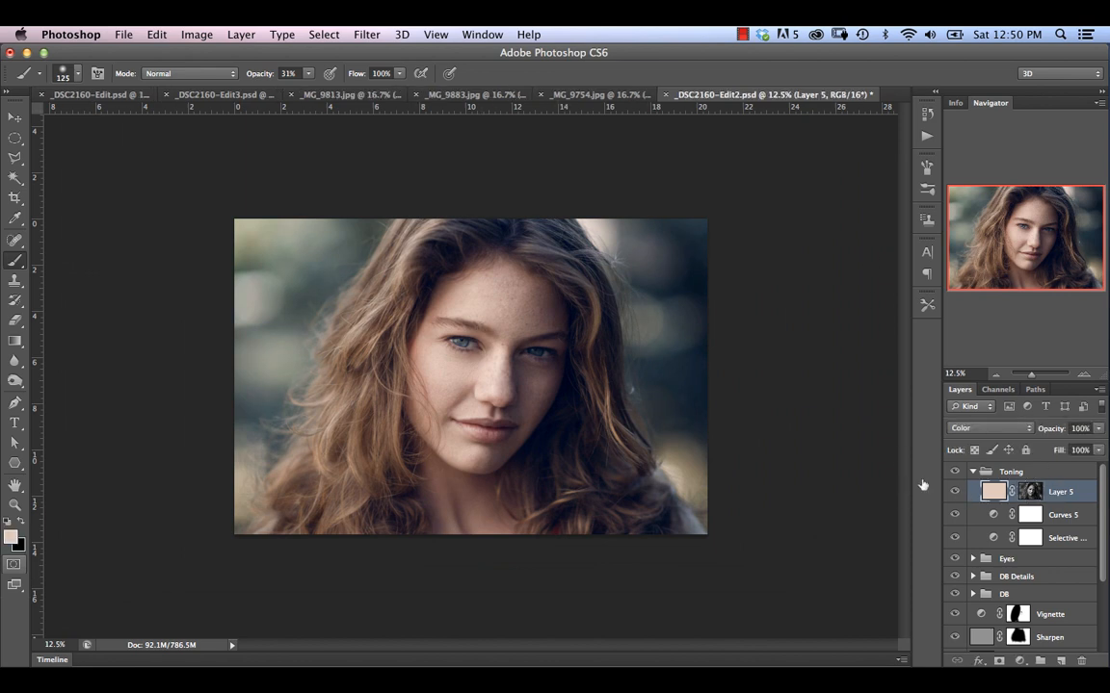
pyautogui.moveTo(1051, 431); pyautogui.dragTo(1023, 435)
pyautogui.click(955, 493)
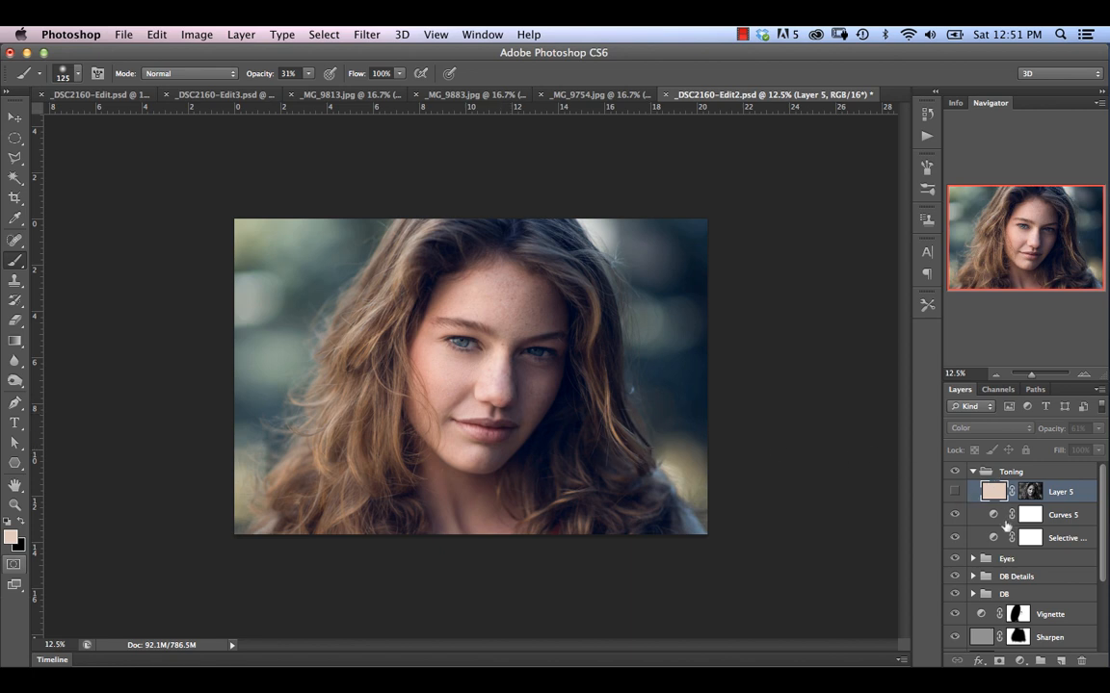
pyautogui.click(954, 494)
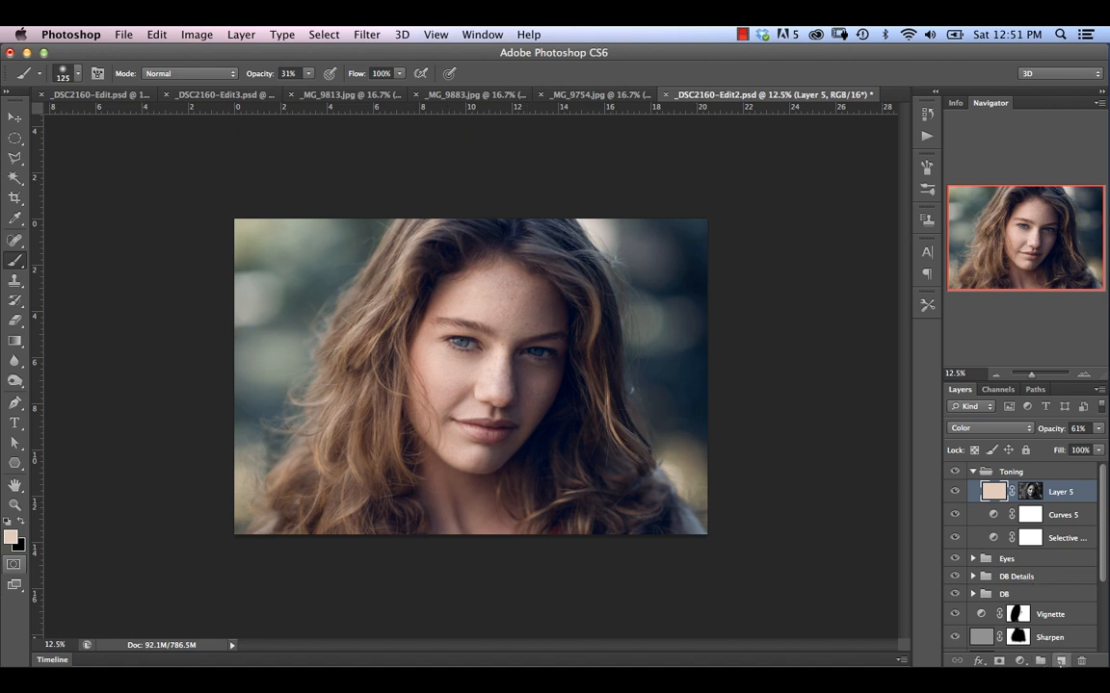
# Add a new layer above the skin tint layer and fill it with the dark brown color 1b1a18.
pyautogui.click(1064, 662)
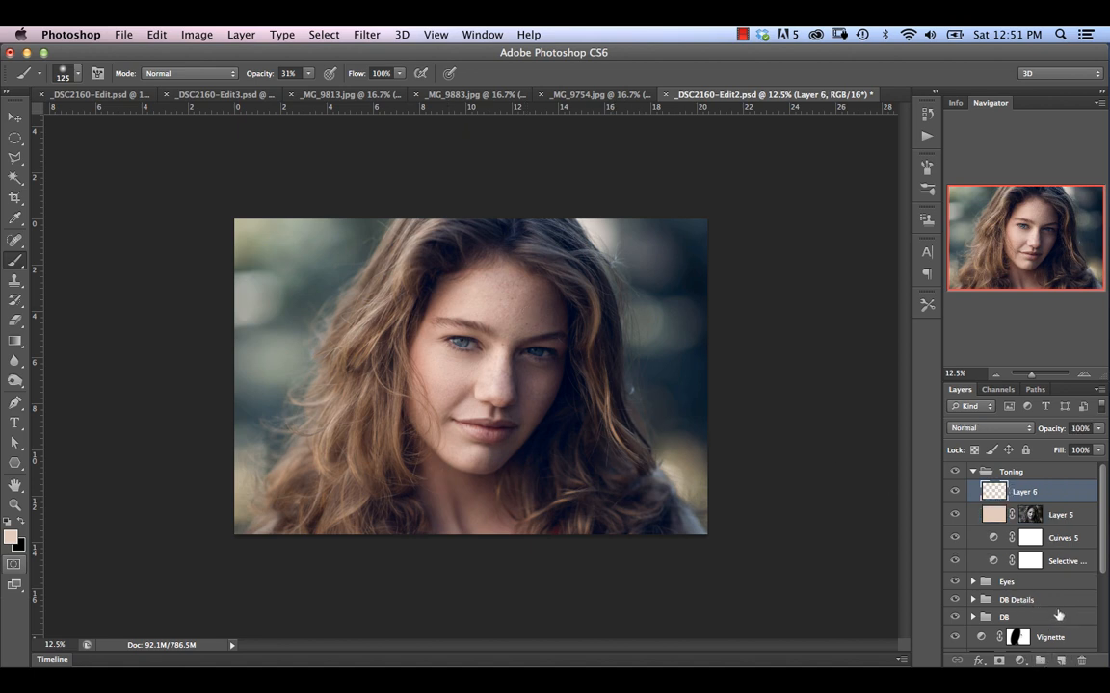
pyautogui.click(11, 536)
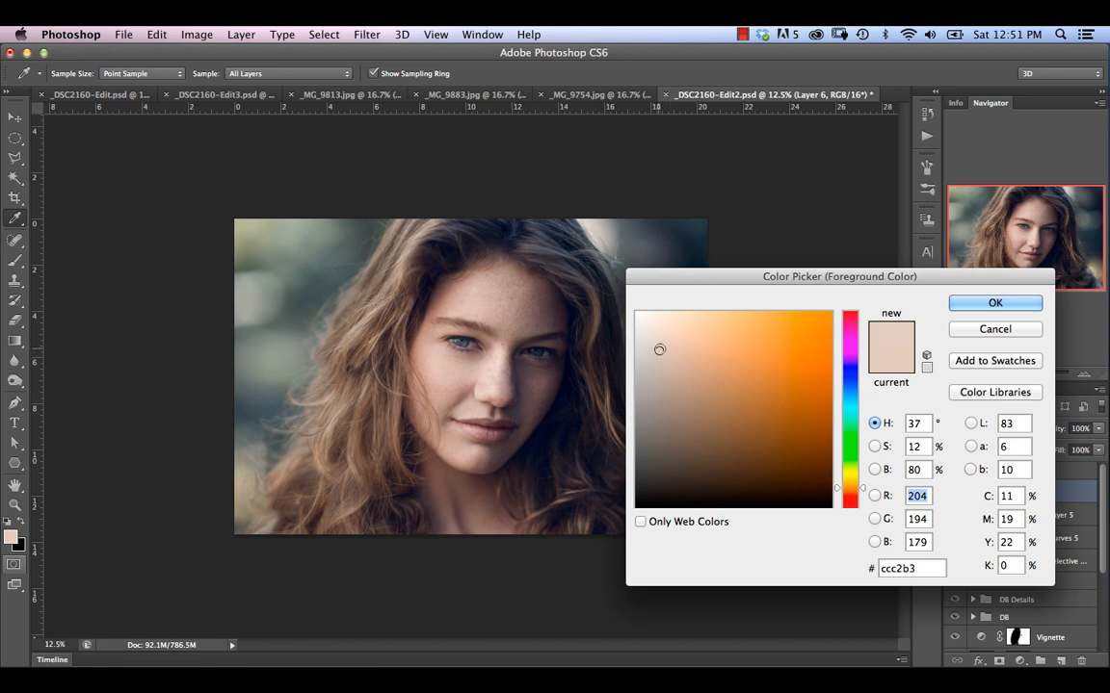
pyautogui.moveTo(659, 350); pyautogui.dragTo(658, 487)
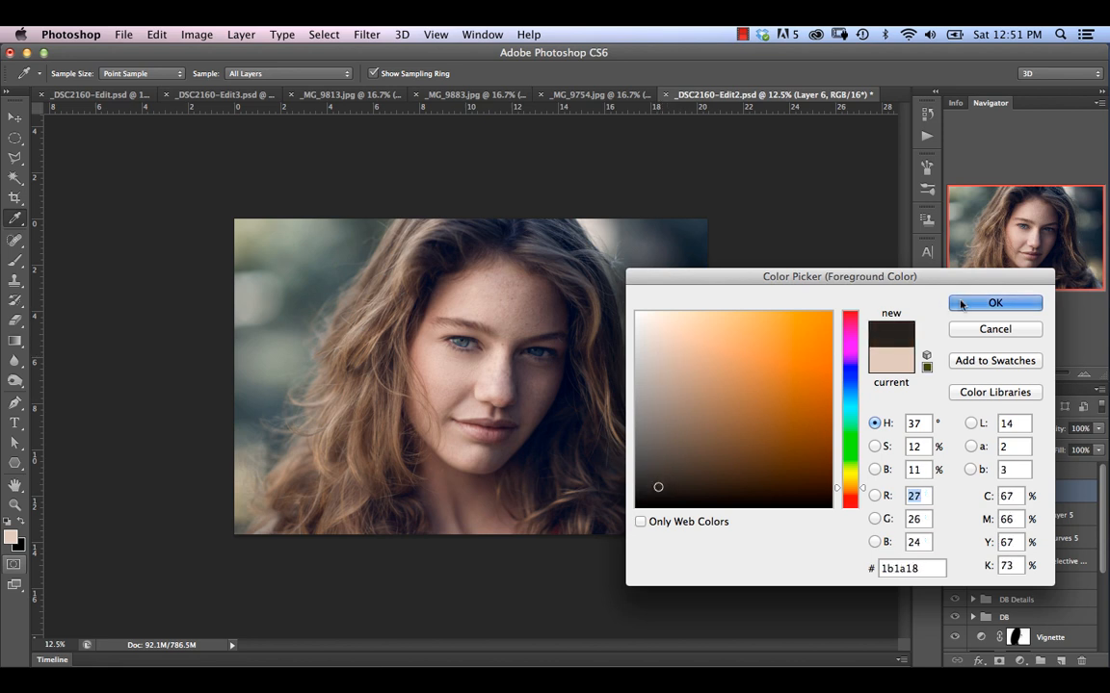
pyautogui.press('Return')
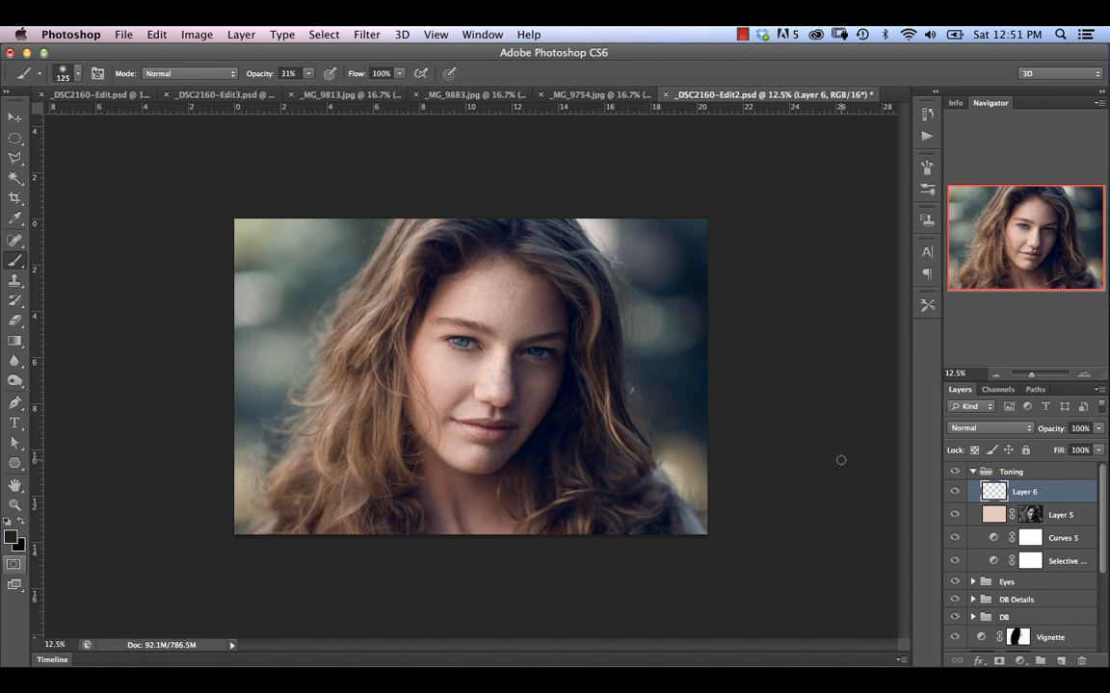
pyautogui.hotkey('alt', 'BackSpace')
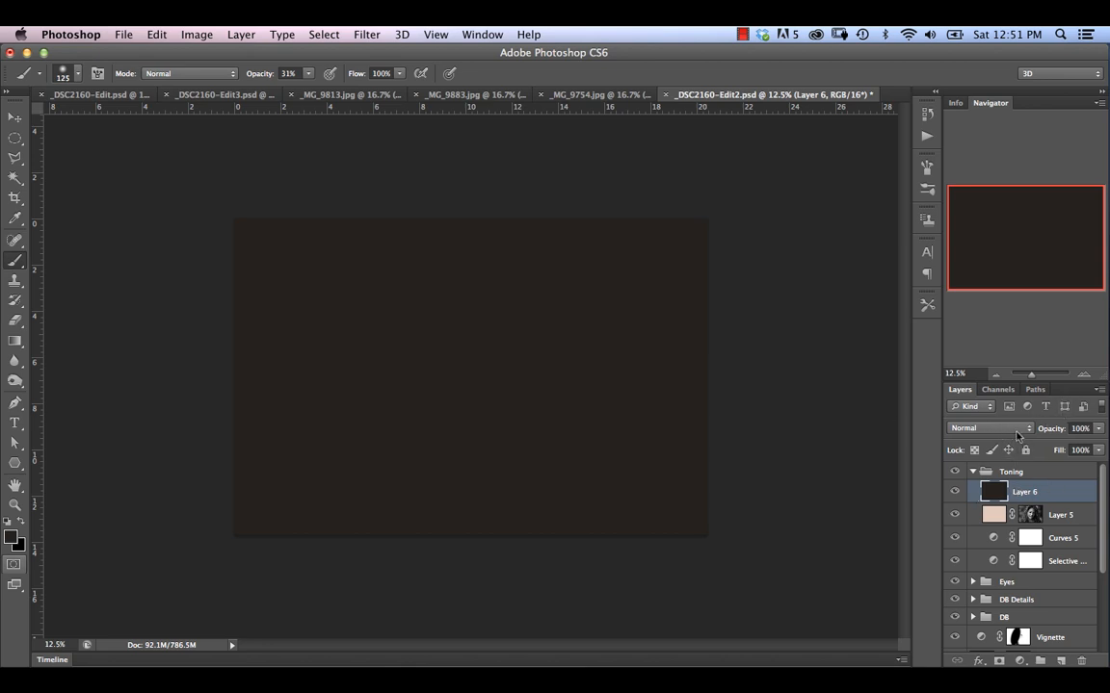
# Add a white mask to the dark fill layer and set its blend mode to Color.
pyautogui.click(998, 661)
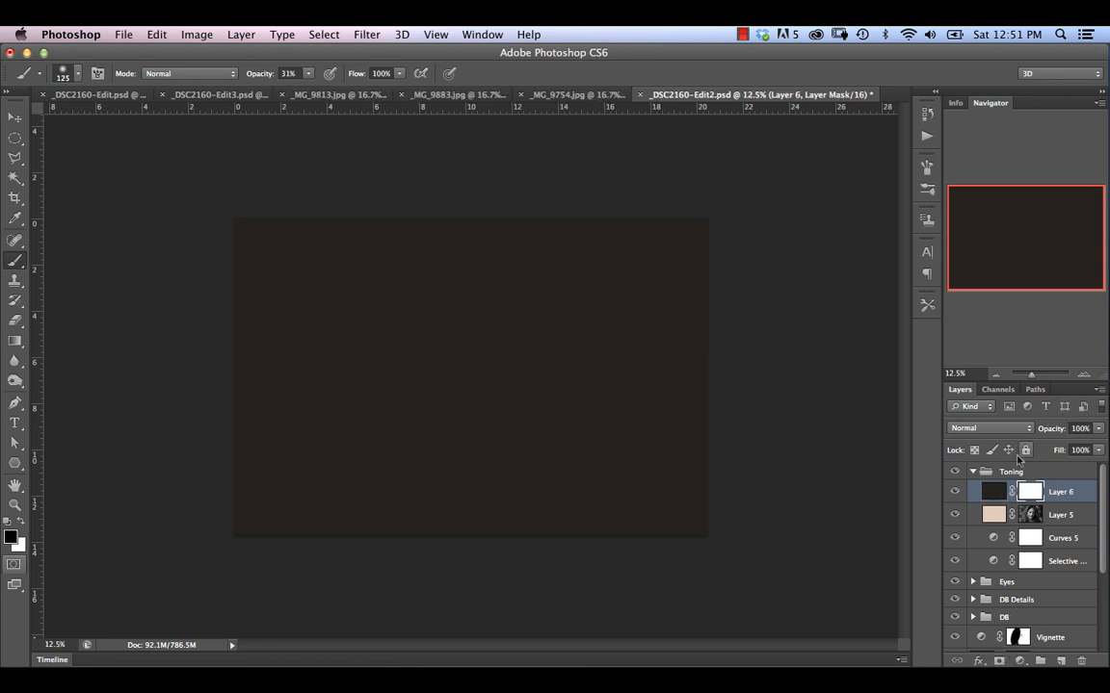
pyautogui.click(998, 430)
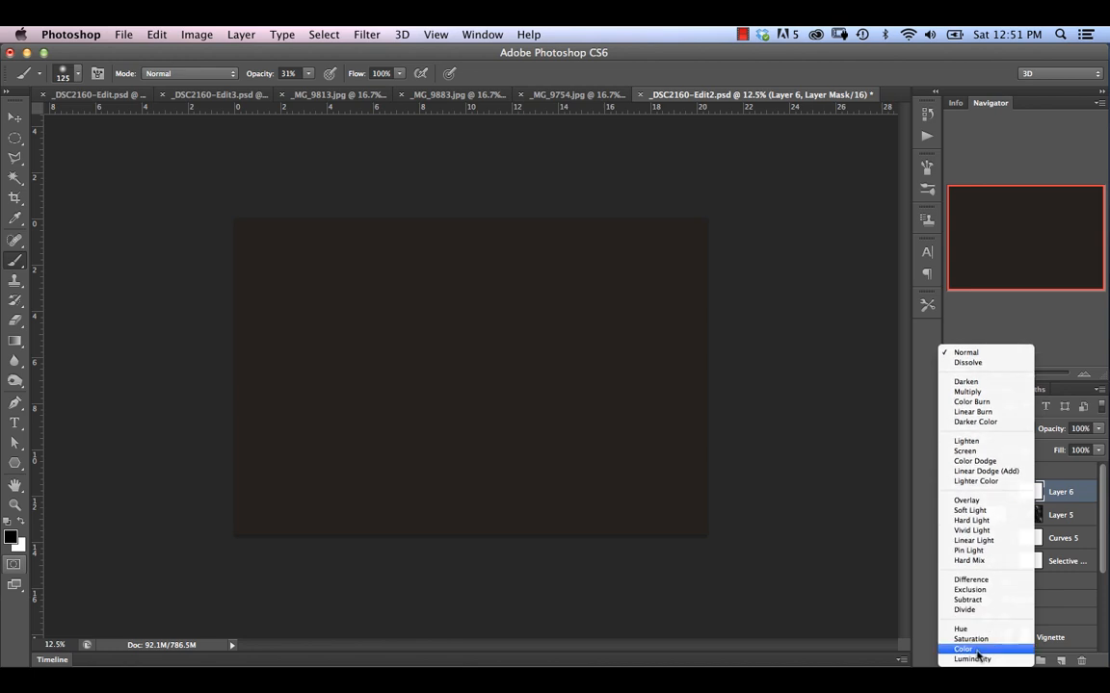
pyautogui.click(982, 651)
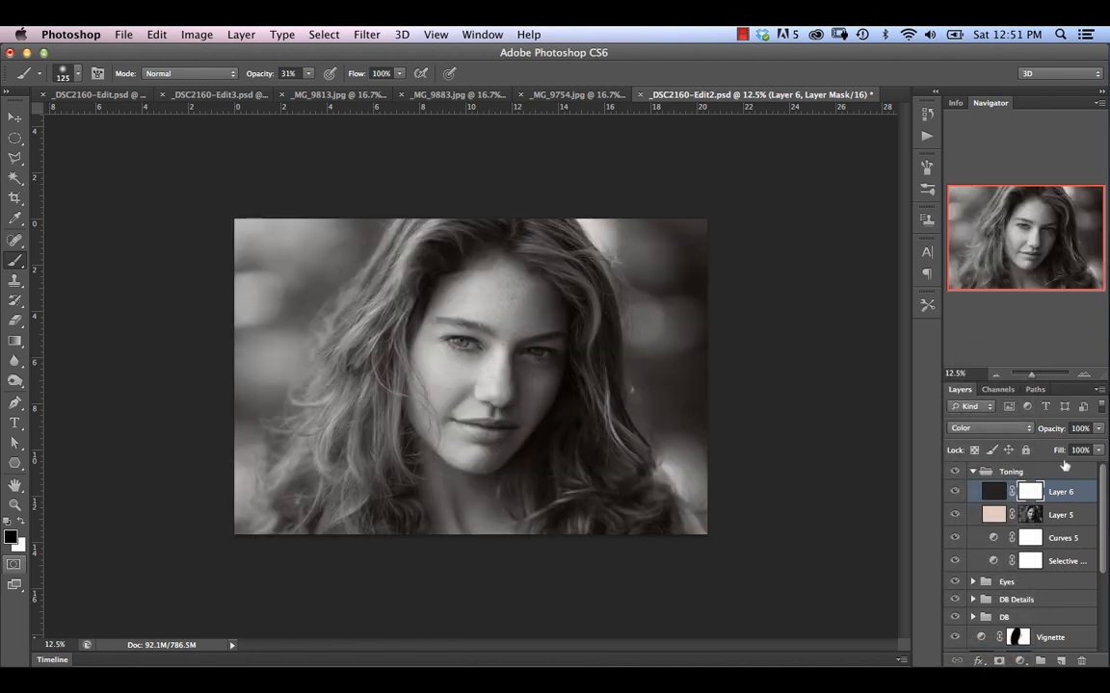
# Hide the dark fill layer and use Apply Image on its mask with the merged RGB image inverted, Multiply blending, and 100% opacity.
pyautogui.click(991, 491)
pyautogui.click(1026, 496)
pyautogui.click(198, 34)
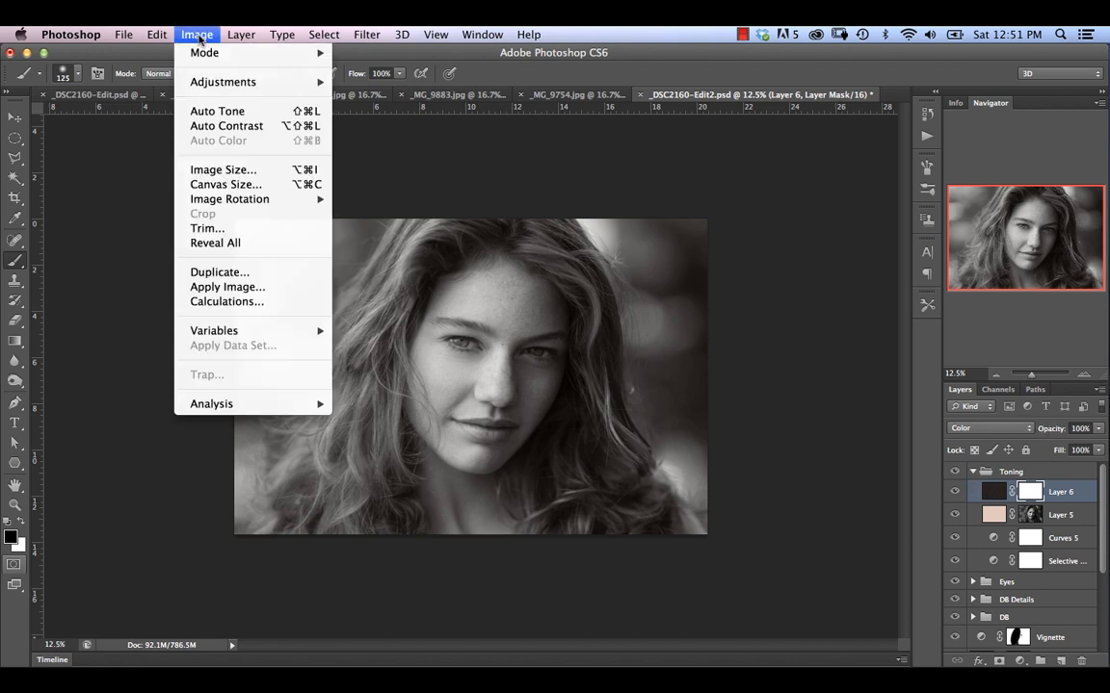
pyautogui.click(365, 135)
pyautogui.click(955, 493)
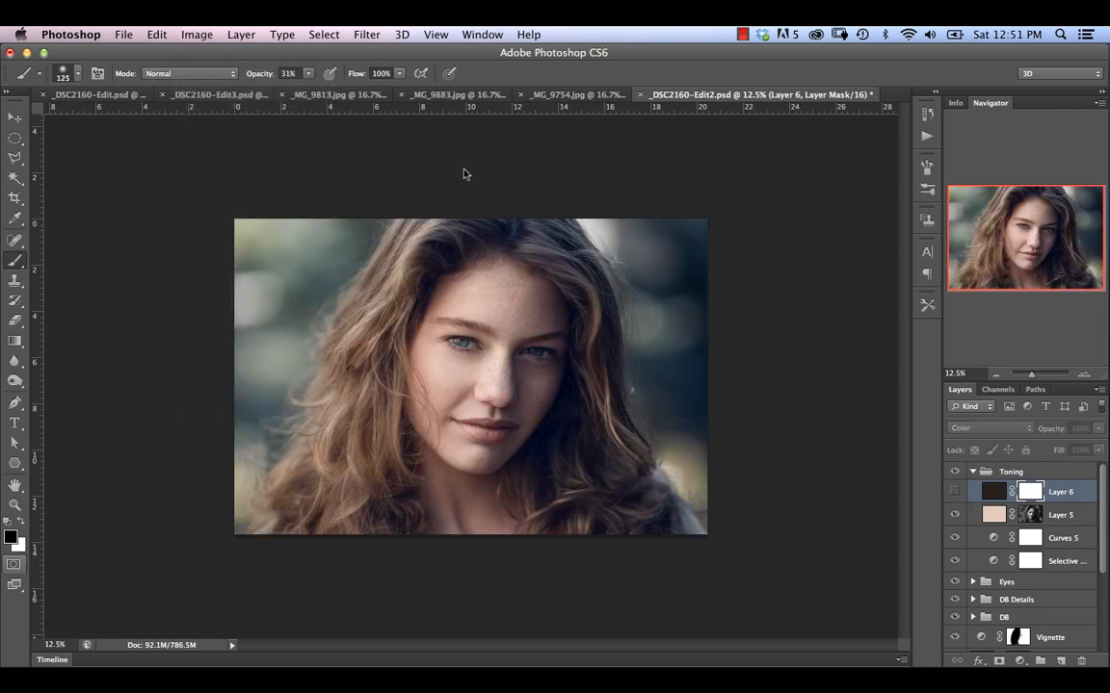
pyautogui.click(195, 35)
pyautogui.click(260, 286)
pyautogui.click(319, 452)
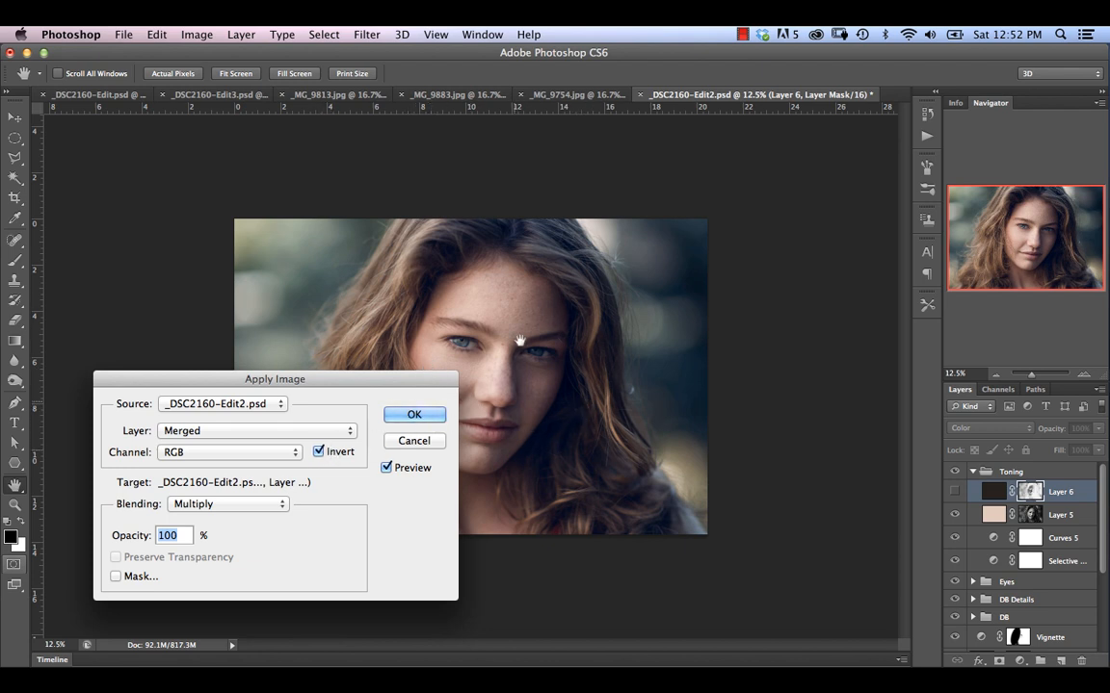
pyautogui.click(415, 415)
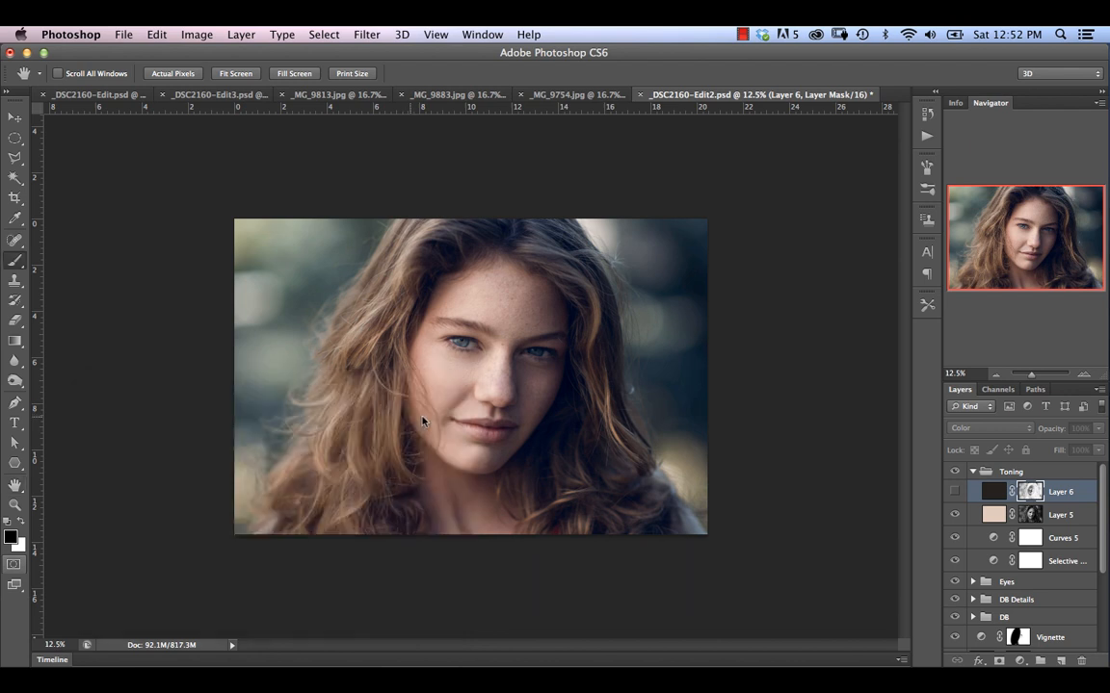
pyautogui.press('b')
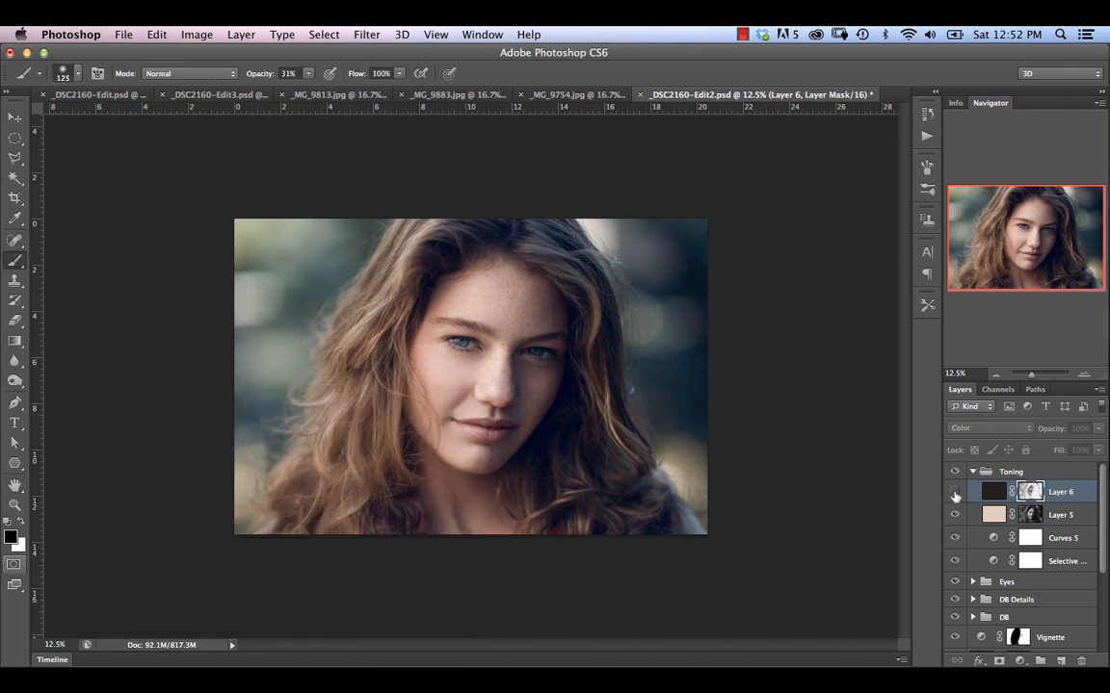
# Show the dark fill layer again and lower its opacity to 25%.
pyautogui.click(956, 492)
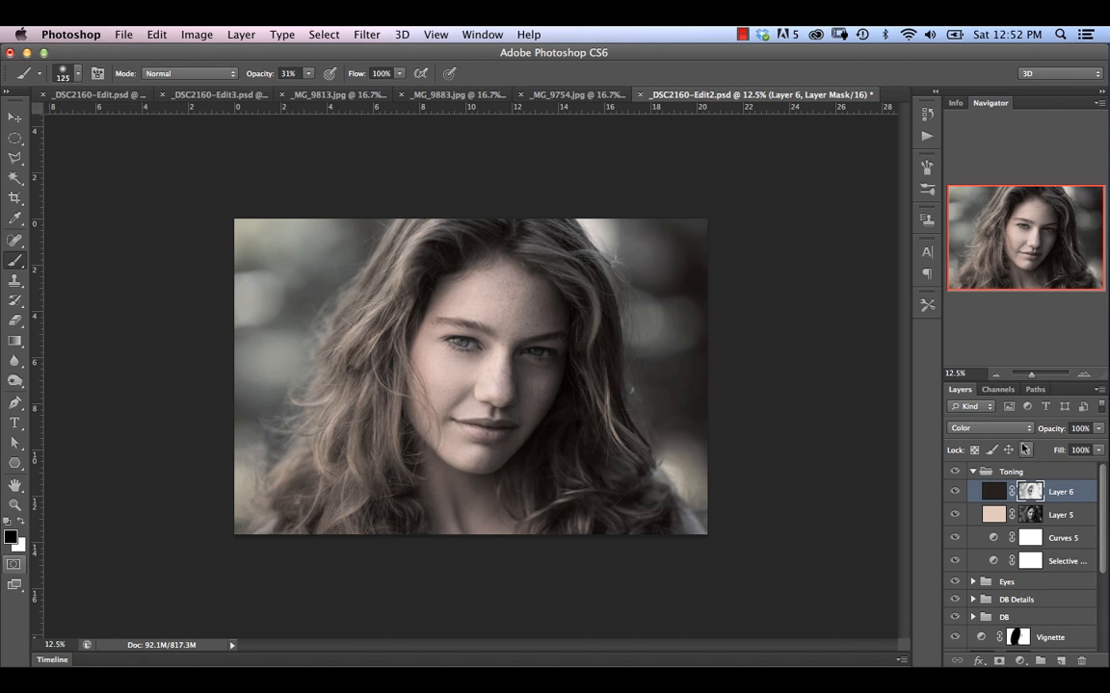
pyautogui.moveTo(1053, 435); pyautogui.dragTo(1012, 426)
pyautogui.moveTo(1002, 426); pyautogui.dragTo(997, 423)
# Set the dark layer mask's midtone level to 0.63 with Levels, and compare the portrait with and without the layer.
pyautogui.keyDown('alt'); pyautogui.click(1030, 493); pyautogui.keyUp('alt')
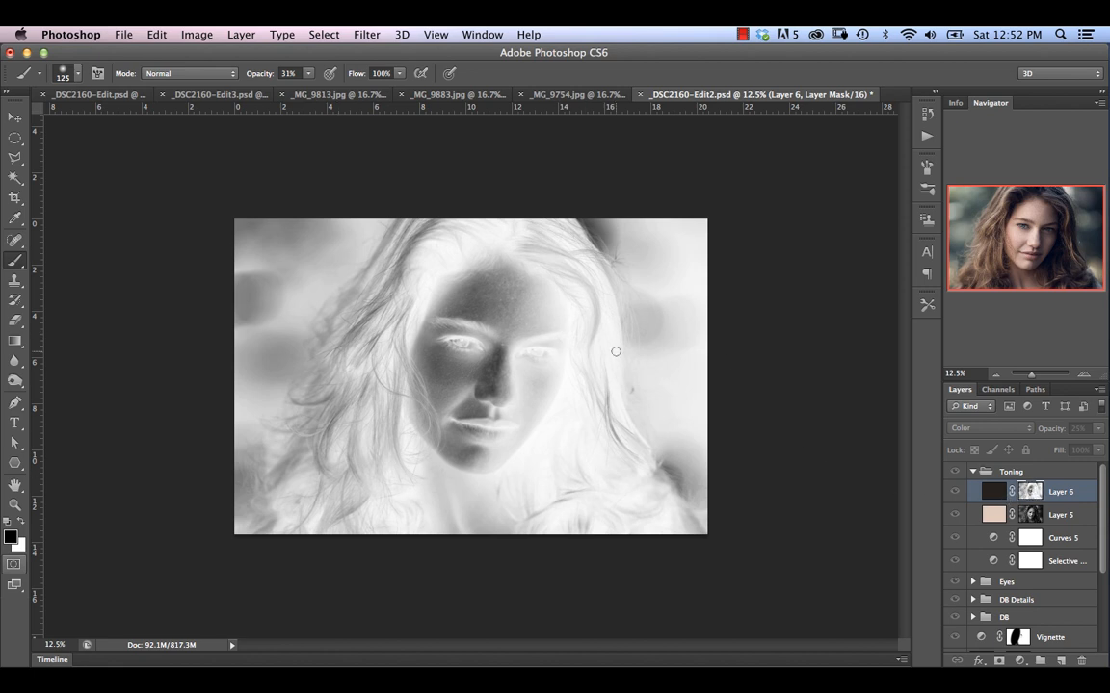
pyautogui.press('super+l')
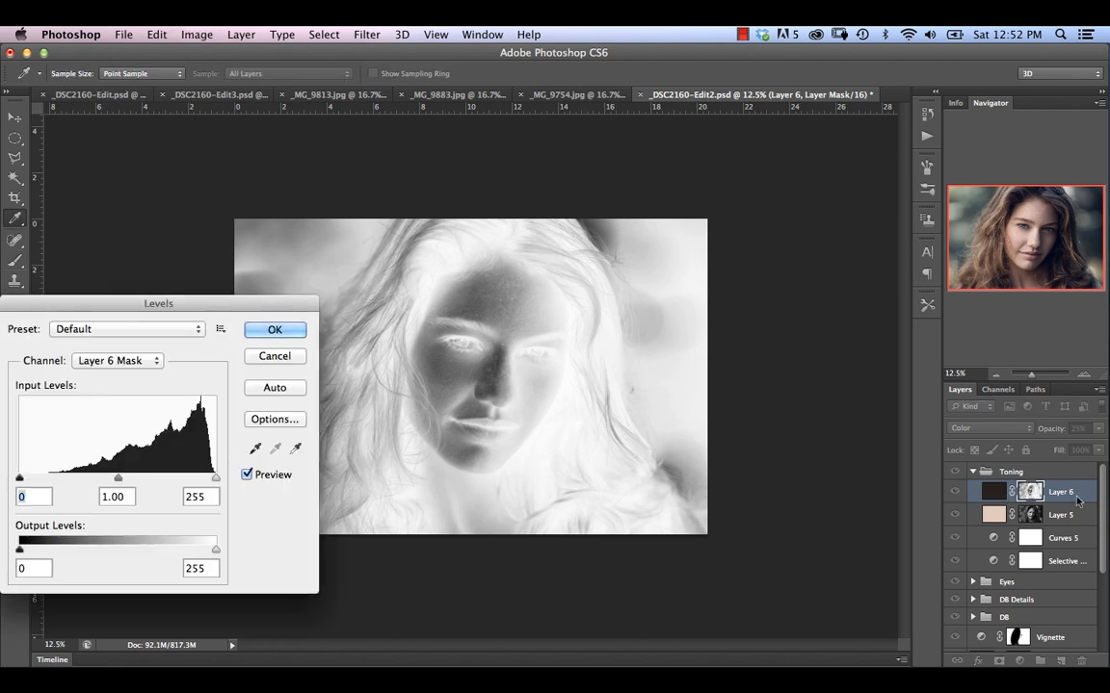
pyautogui.moveTo(115, 478); pyautogui.dragTo(146, 482)
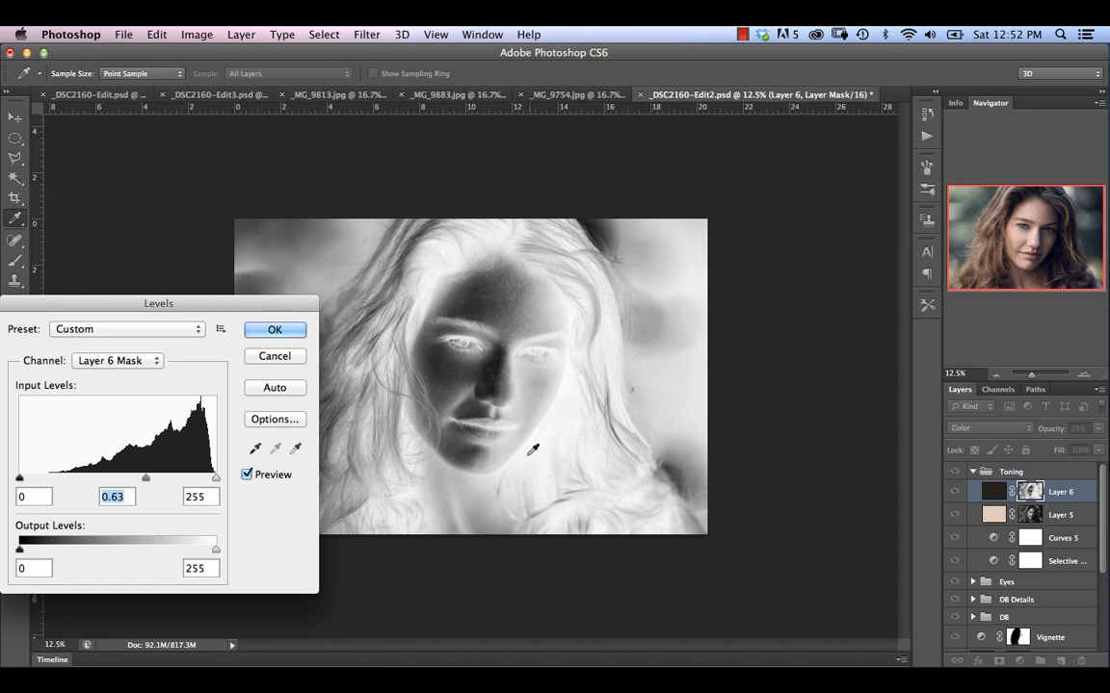
pyautogui.moveTo(146, 479); pyautogui.dragTo(146, 482)
pyautogui.click(274, 330)
pyautogui.press('b')
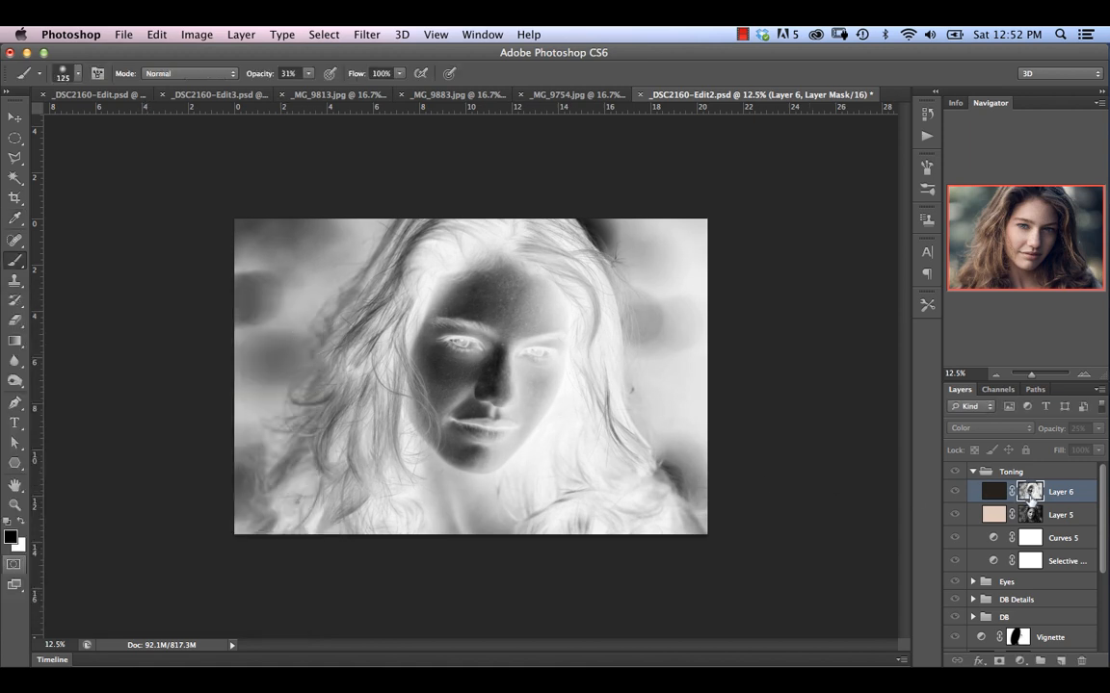
pyautogui.keyDown('alt'); pyautogui.click(1031, 493); pyautogui.keyUp('alt')
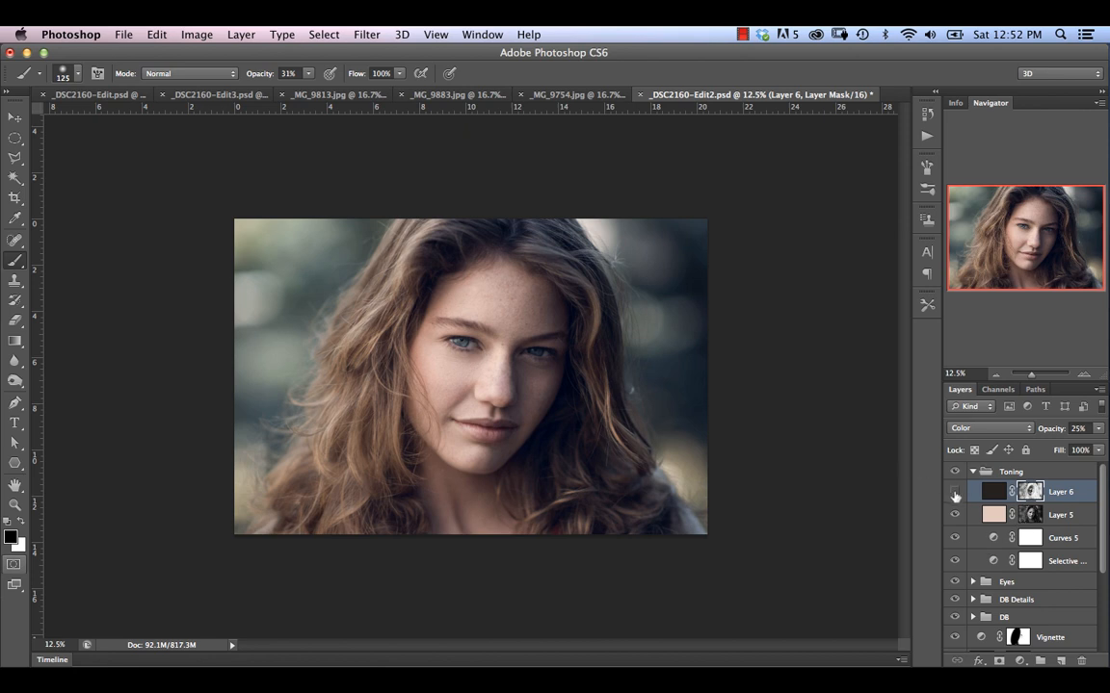
pyautogui.click(955, 494)
pyautogui.click(954, 495)
pyautogui.click(953, 495)
# Apply the dark layer's mask permanently and add a new black mask that hides the layer.
pyautogui.rightClick(1033, 493)
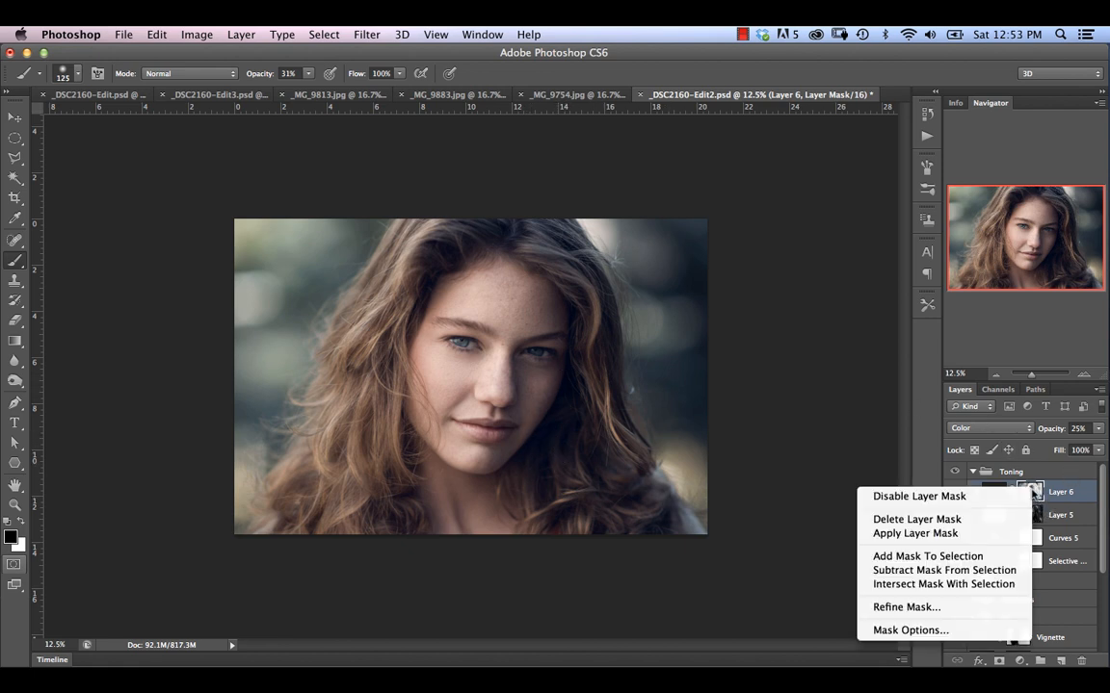
pyautogui.click(992, 534)
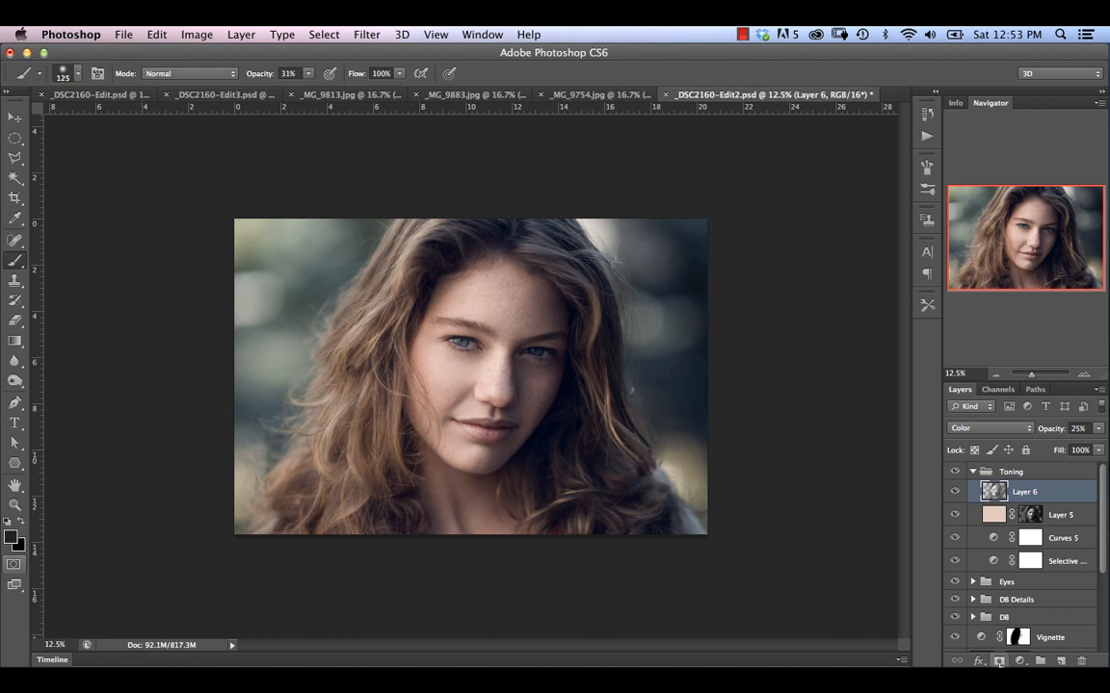
pyautogui.keyDown('alt'); pyautogui.click(999, 661); pyautogui.keyUp('alt')
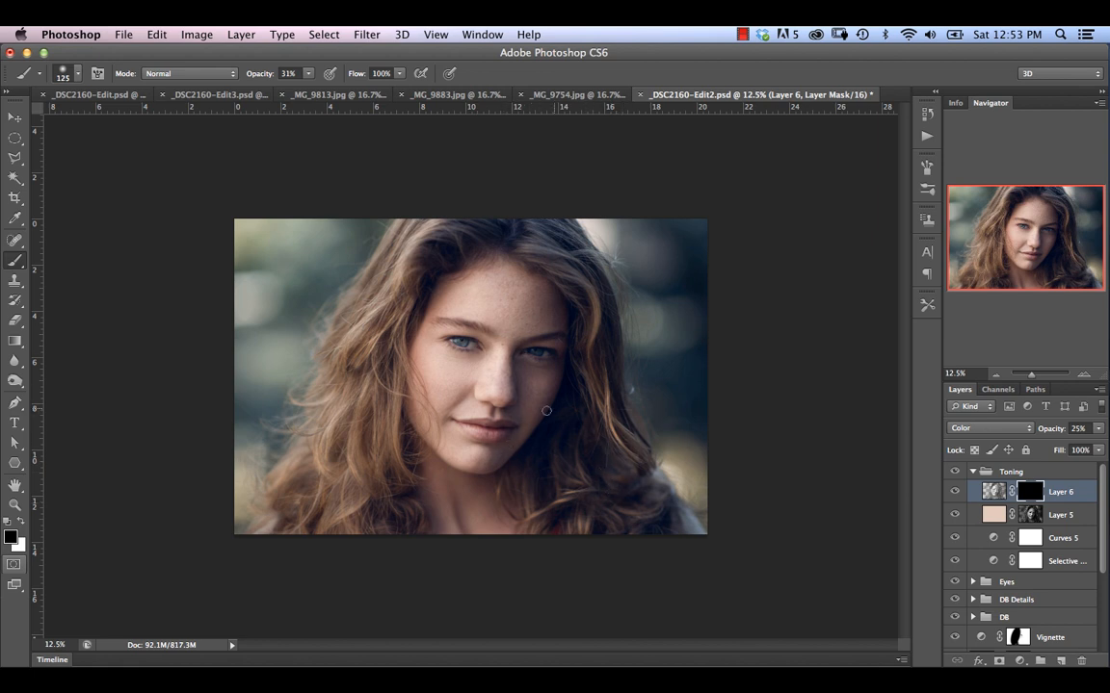
# Paint white on the new mask over the face and neck using a 250 px brush at 12% opacity.
pyautogui.press('super+equal')
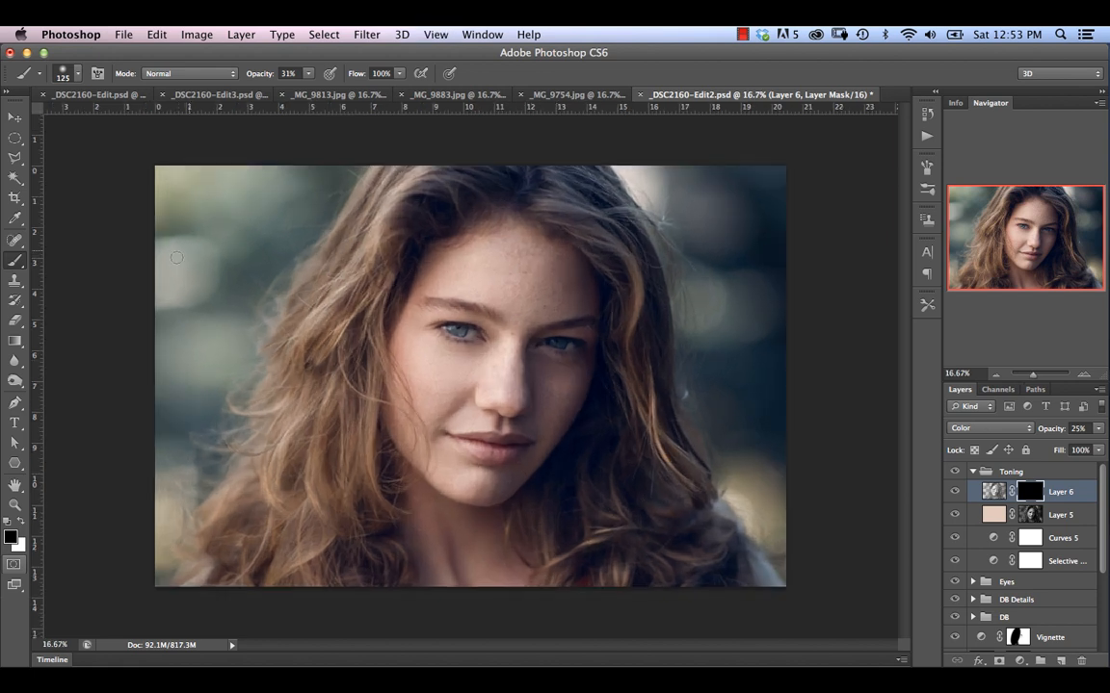
pyautogui.moveTo(270, 73)
pyautogui.mouseDown()
pyautogui.moveTo(246, 77)
pyautogui.moveTo(265, 76)
pyautogui.mouseUp()
pyautogui.click(69, 72)
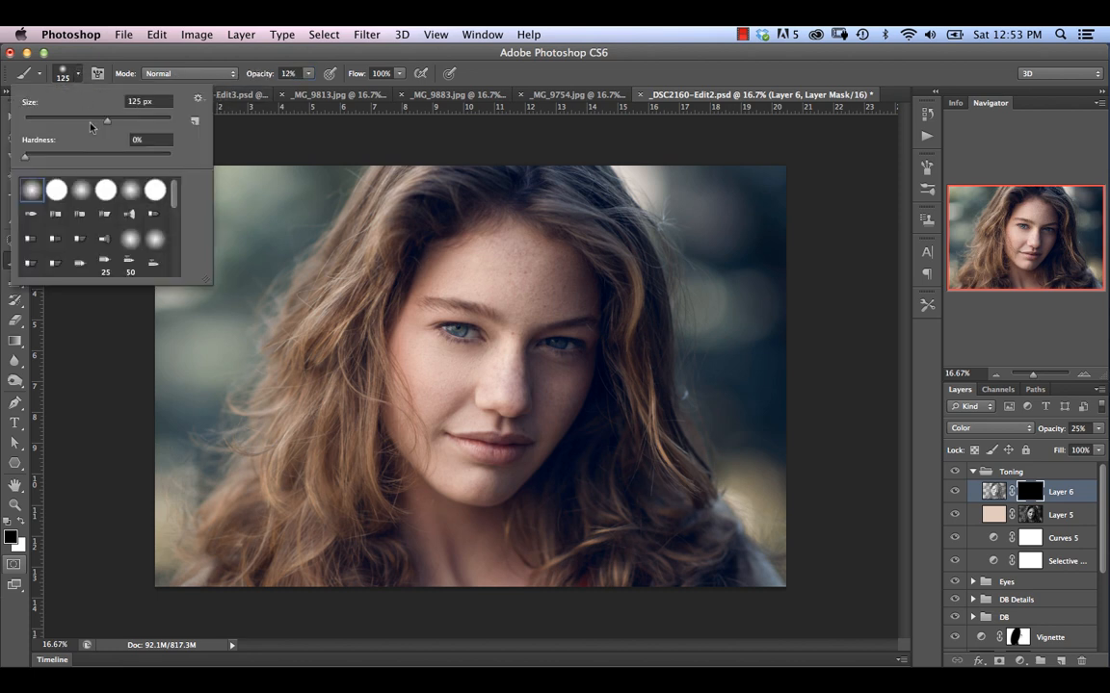
pyautogui.click(123, 299)
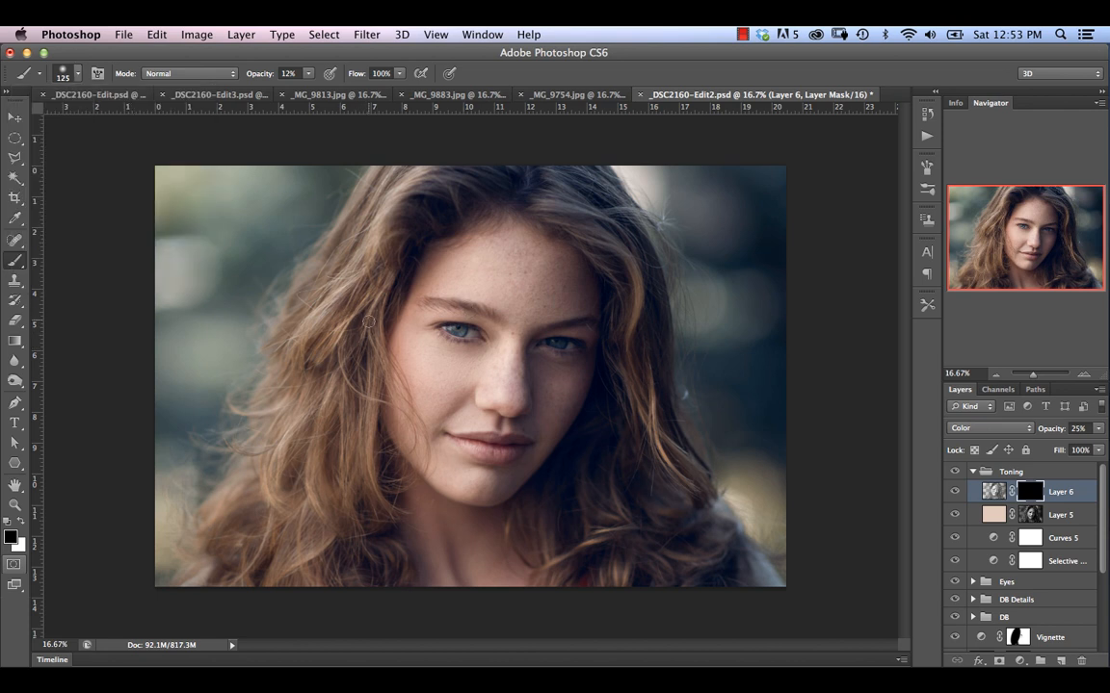
pyautogui.press('z')
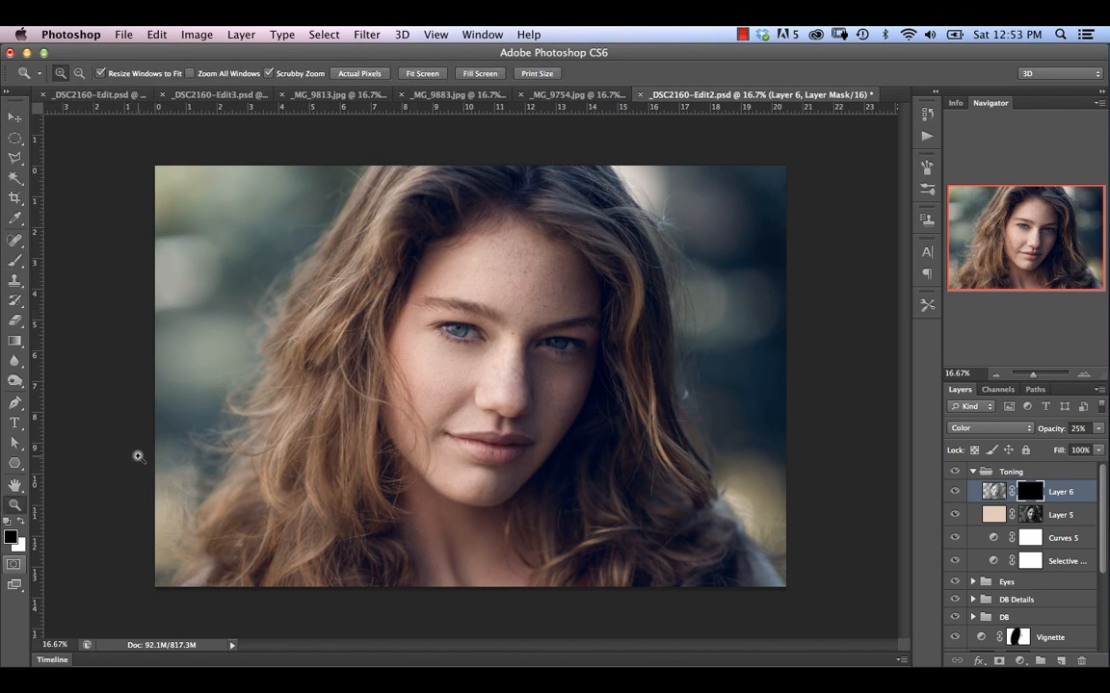
pyautogui.press('b')
pyautogui.press('x')
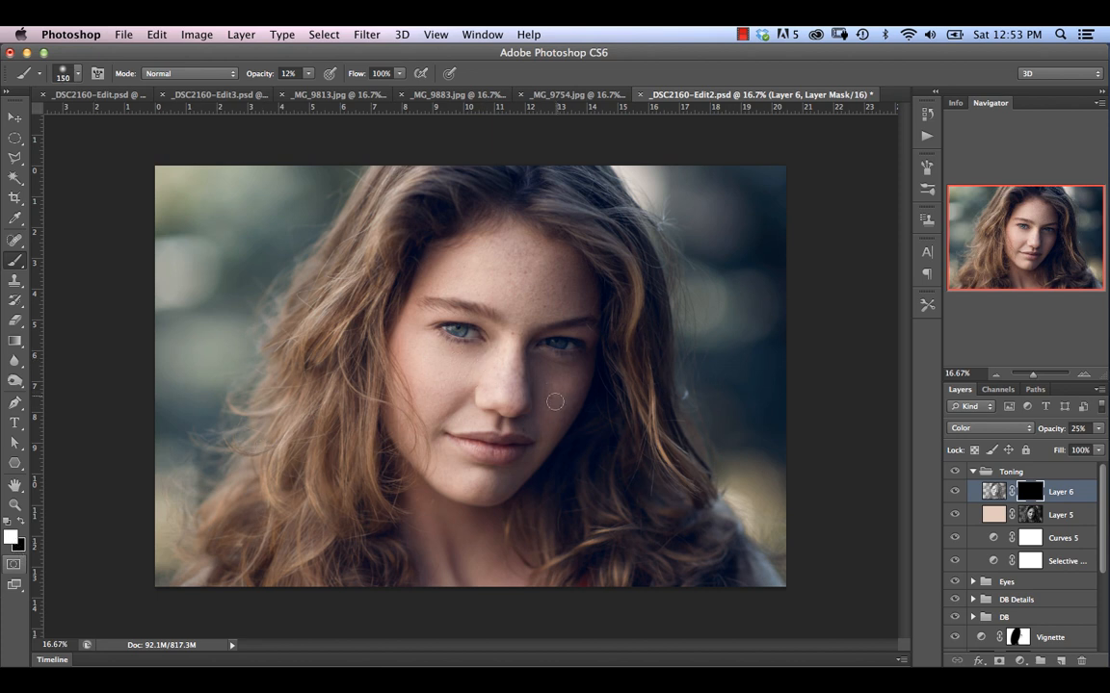
pyautogui.press(']')
pyautogui.press(']')
pyautogui.press(']')
pyautogui.moveTo(578, 390)
pyautogui.mouseDown()
pyautogui.moveTo(559, 419)
pyautogui.moveTo(545, 421)
pyautogui.moveTo(533, 372)
pyautogui.moveTo(523, 387)
pyautogui.moveTo(534, 337)
pyautogui.mouseUp()
pyautogui.moveTo(570, 277)
pyautogui.mouseDown()
pyautogui.moveTo(537, 245)
pyautogui.moveTo(568, 283)
pyautogui.moveTo(454, 247)
pyautogui.moveTo(429, 276)
pyautogui.moveTo(514, 229)
pyautogui.mouseUp()
pyautogui.moveTo(410, 319)
pyautogui.mouseDown()
pyautogui.moveTo(413, 375)
pyautogui.moveTo(408, 351)
pyautogui.moveTo(446, 346)
pyautogui.moveTo(433, 303)
pyautogui.moveTo(527, 331)
pyautogui.moveTo(571, 322)
pyautogui.moveTo(596, 365)
pyautogui.moveTo(539, 475)
pyautogui.moveTo(520, 489)
pyautogui.moveTo(503, 490)
pyautogui.moveTo(503, 478)
pyautogui.moveTo(463, 499)
pyautogui.moveTo(431, 484)
pyautogui.moveTo(398, 434)
pyautogui.moveTo(460, 409)
pyautogui.moveTo(484, 431)
pyautogui.moveTo(523, 418)
pyautogui.moveTo(523, 356)
pyautogui.moveTo(532, 420)
pyautogui.moveTo(571, 375)
pyautogui.moveTo(559, 364)
pyautogui.moveTo(581, 368)
pyautogui.moveTo(553, 431)
pyautogui.moveTo(505, 486)
pyautogui.moveTo(511, 442)
pyautogui.moveTo(492, 433)
pyautogui.moveTo(538, 458)
pyautogui.moveTo(483, 492)
pyautogui.mouseUp()
pyautogui.moveTo(448, 530)
pyautogui.mouseDown()
pyautogui.moveTo(446, 592)
pyautogui.moveTo(436, 574)
pyautogui.moveTo(455, 543)
pyautogui.moveTo(483, 519)
pyautogui.moveTo(473, 526)
pyautogui.moveTo(492, 526)
pyautogui.moveTo(426, 545)
pyautogui.mouseUp()
# Toggle the dark fill layer's visibility to examine its effect on the face and neck.
pyautogui.click(955, 492)
pyautogui.click(954, 493)
pyautogui.click(955, 494)
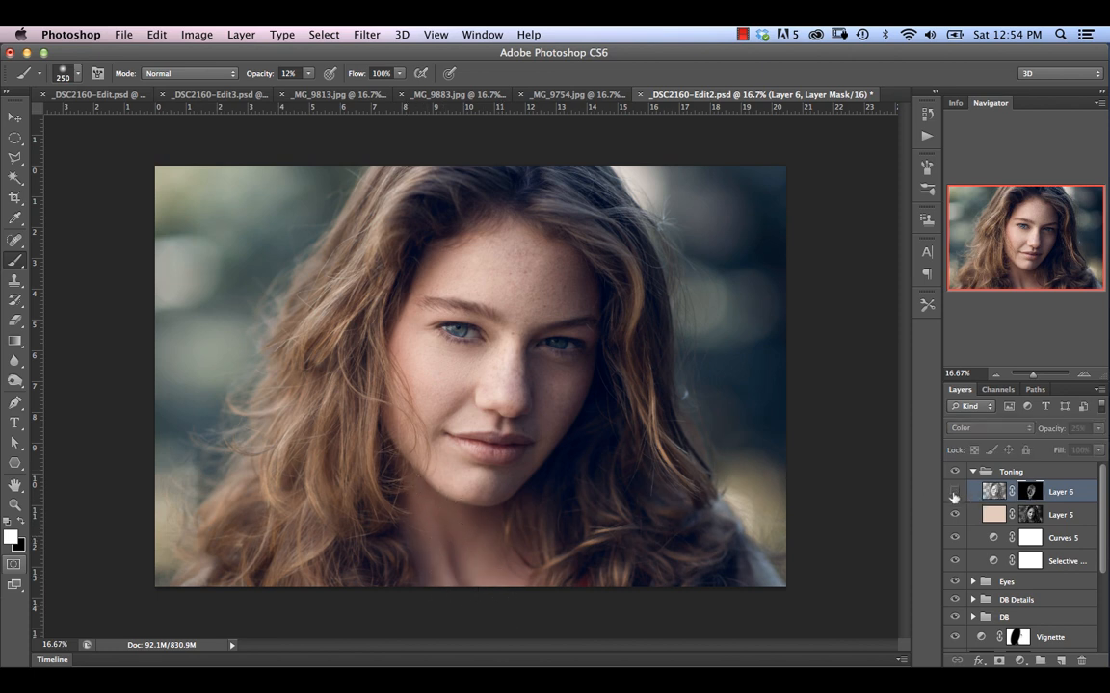
pyautogui.click(955, 493)
pyautogui.click(953, 494)
pyautogui.click(954, 493)
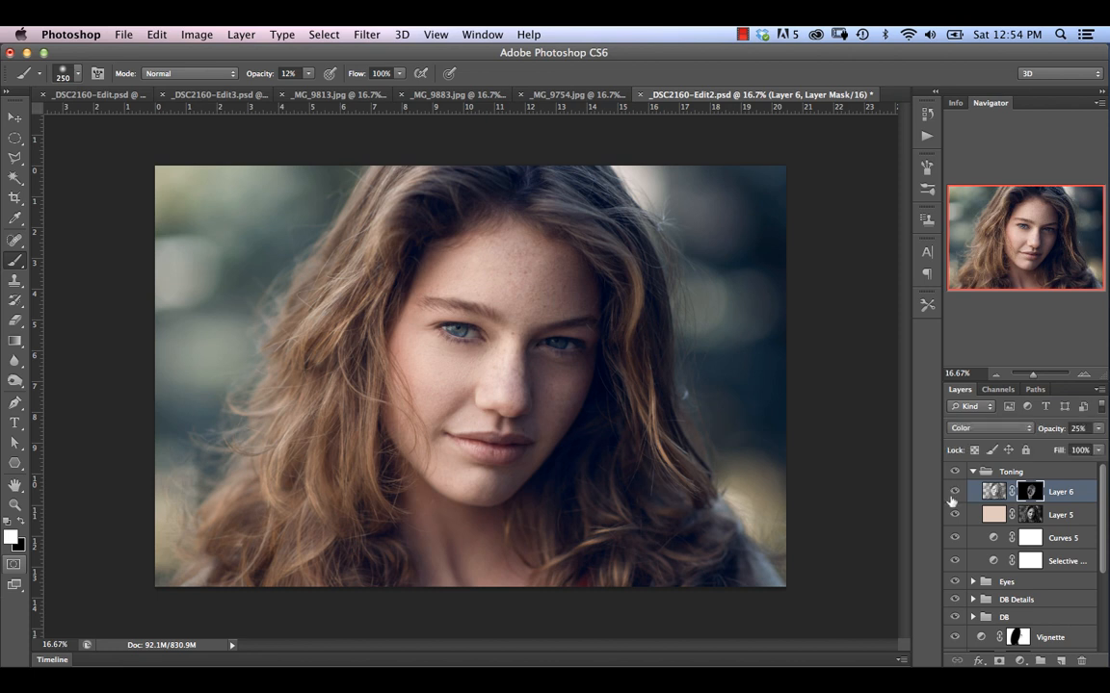
pyautogui.click(954, 494)
pyautogui.click(954, 495)
# Raise the dark fill layer's opacity to 99% and compare the skin with and without it.
pyautogui.moveTo(1046, 429); pyautogui.dragTo(1088, 430)
pyautogui.click(954, 493)
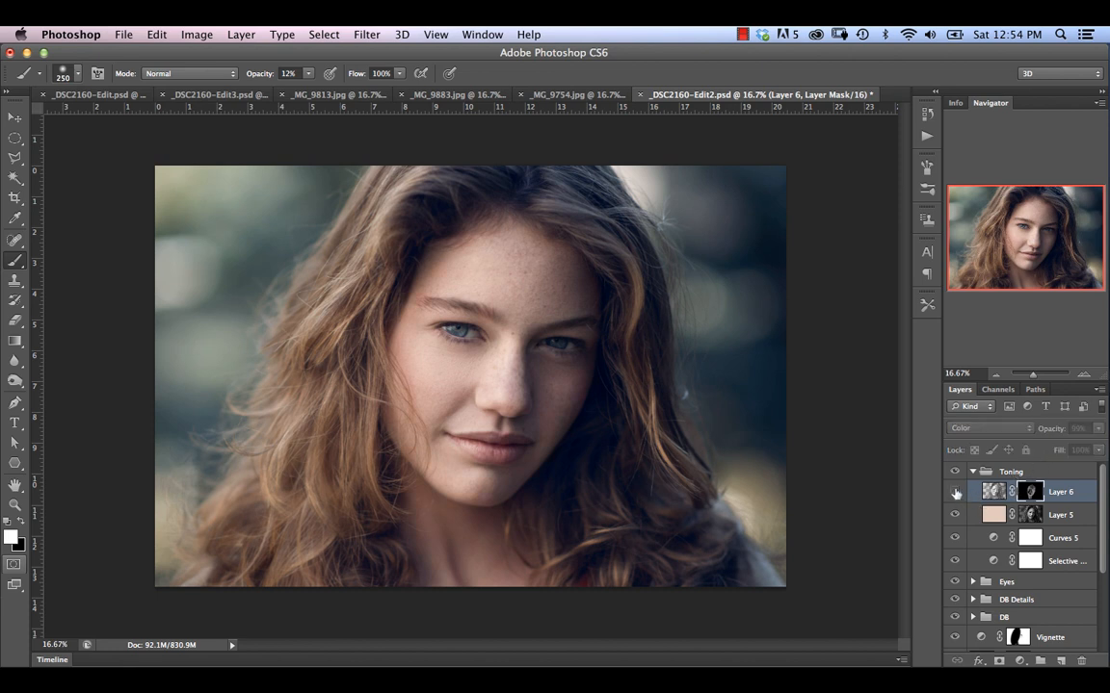
pyautogui.click(954, 493)
pyautogui.click(952, 493)
pyautogui.click(952, 493)
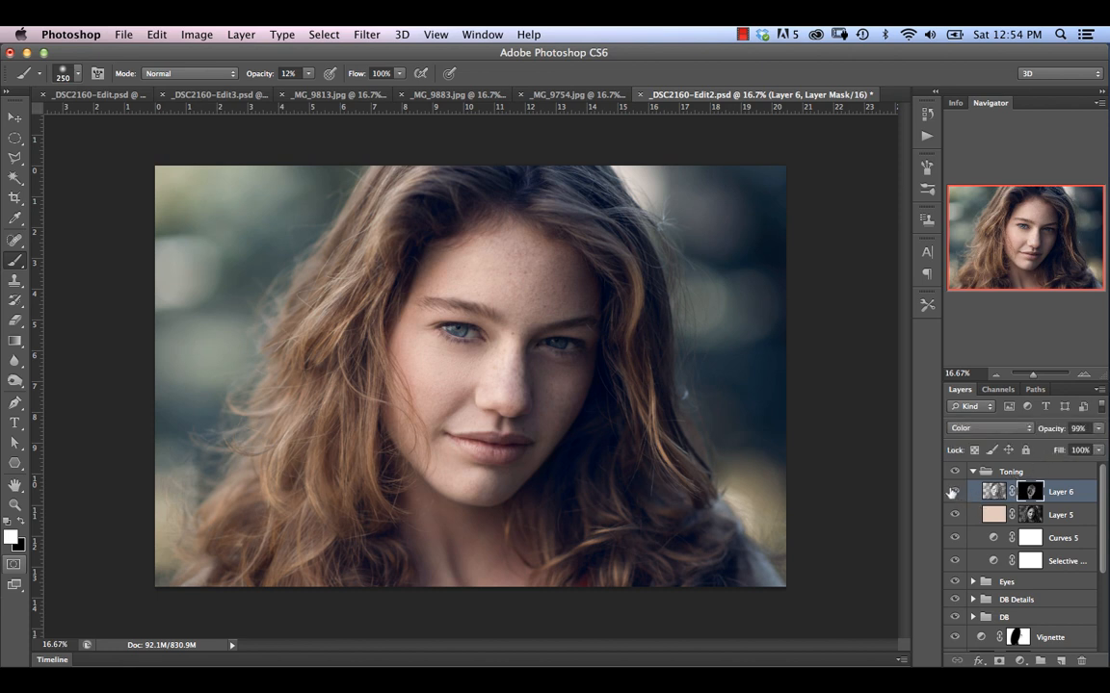
pyautogui.click(951, 493)
pyautogui.click(951, 493)
# Lower the dark fill layer's opacity, compare the portrait with and without it, and collapse the Toning group.
pyautogui.moveTo(1051, 430); pyautogui.dragTo(1002, 431)
pyautogui.click(954, 492)
pyautogui.click(955, 492)
pyautogui.click(952, 494)
pyautogui.click(950, 494)
pyautogui.press('super+minus')
pyautogui.press('super+equal')
pyautogui.click(971, 472)
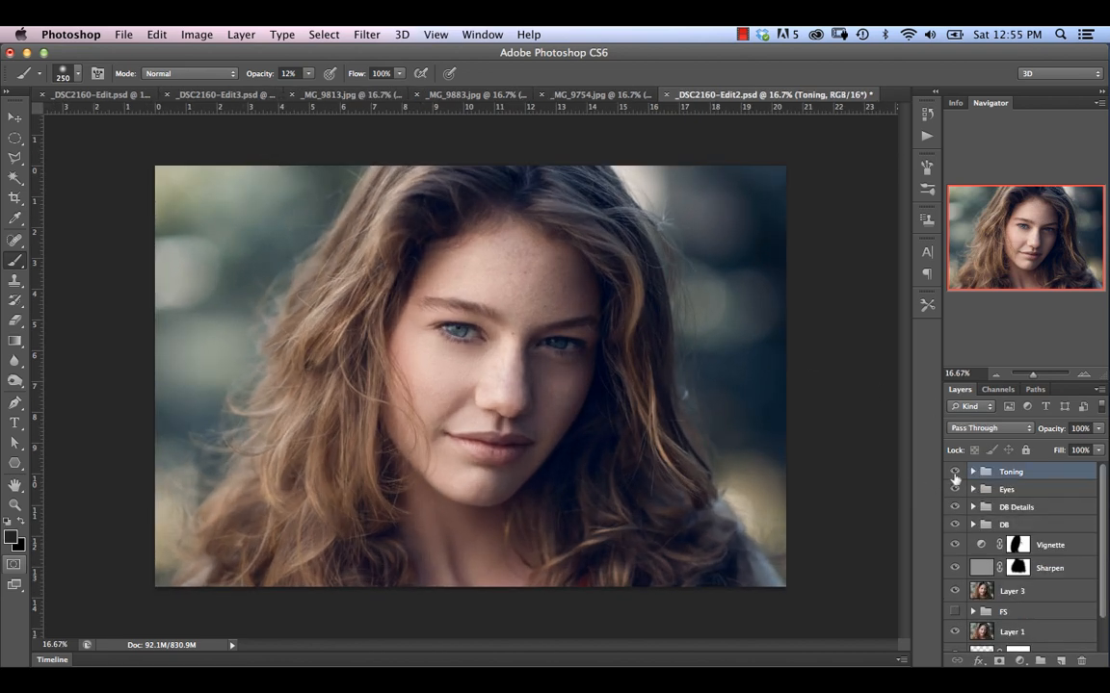
# Toggle the Toning group's visibility to compare the portrait with and without the color grading.
pyautogui.click(952, 473)
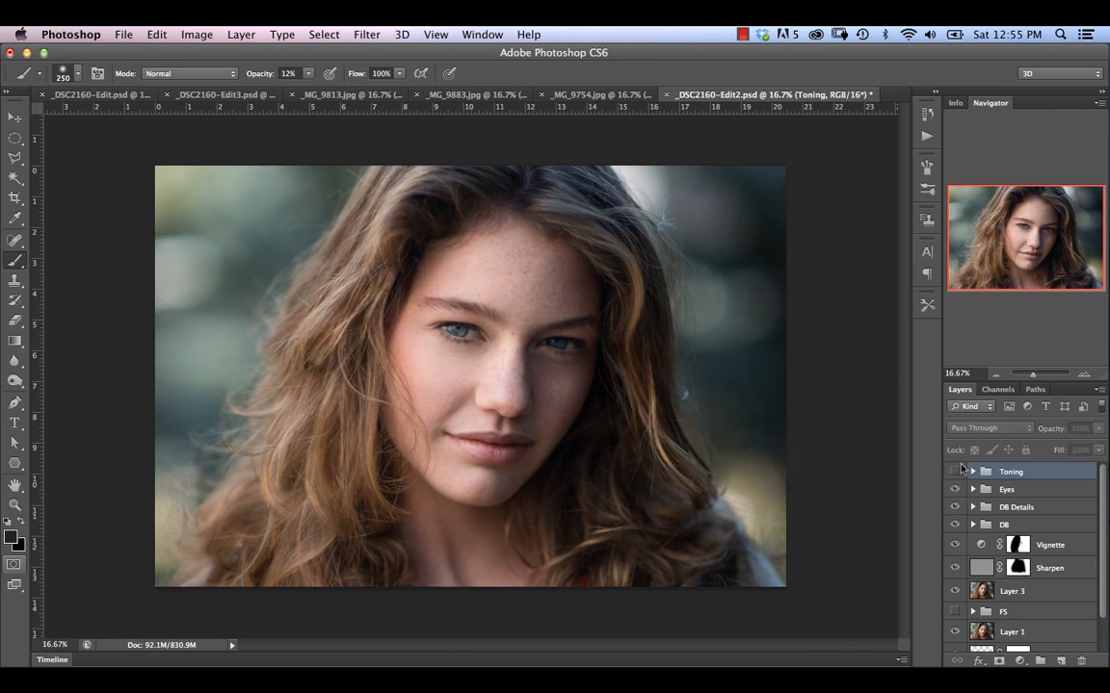
pyautogui.click(953, 473)
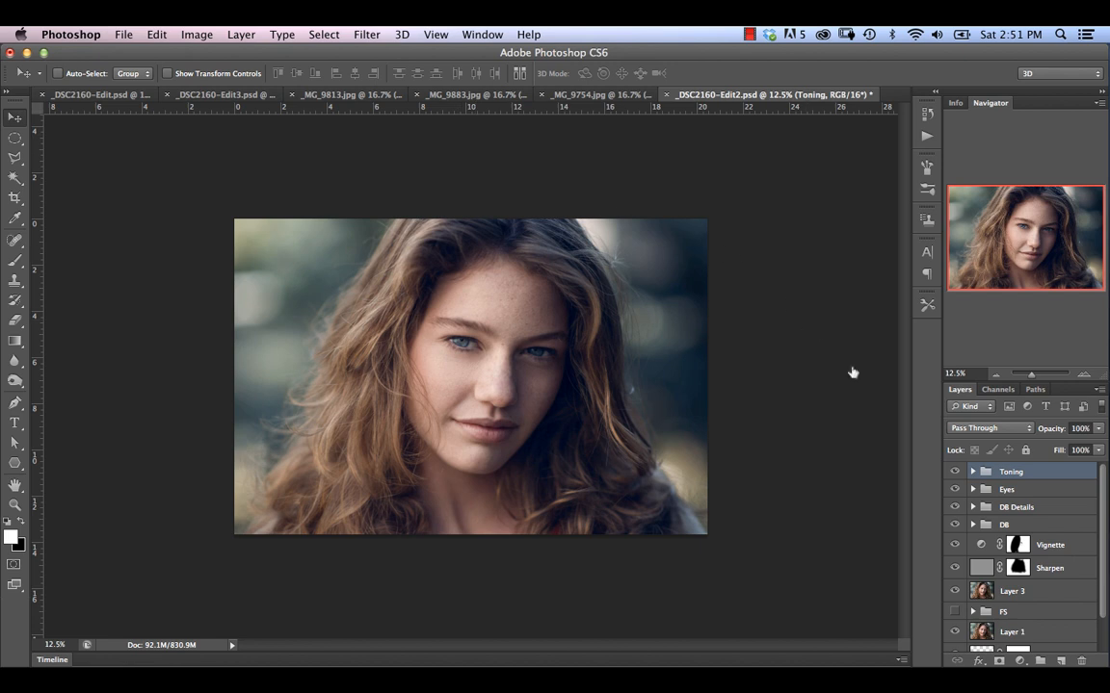
# Create a new layer group above Toning and name it Bokeh.
pyautogui.click(1040, 662)
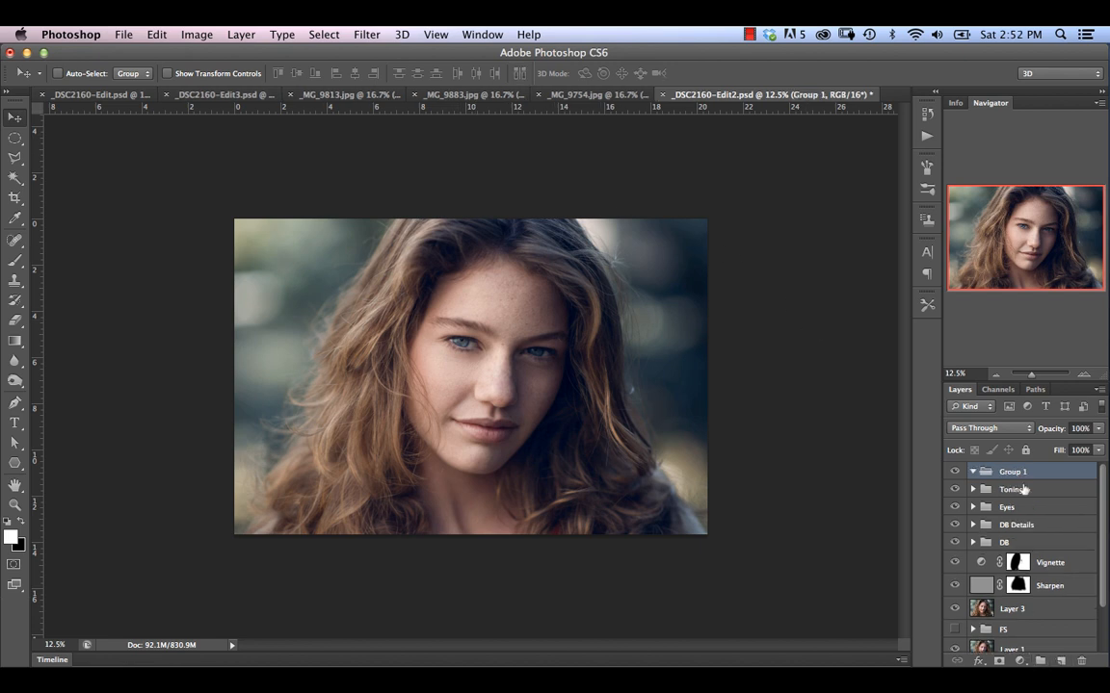
pyautogui.doubleClick(1017, 478)
pyautogui.press('Escape')
pyautogui.doubleClick(1014, 472)
pyautogui.write('Bokeh')
pyautogui.press('Return')
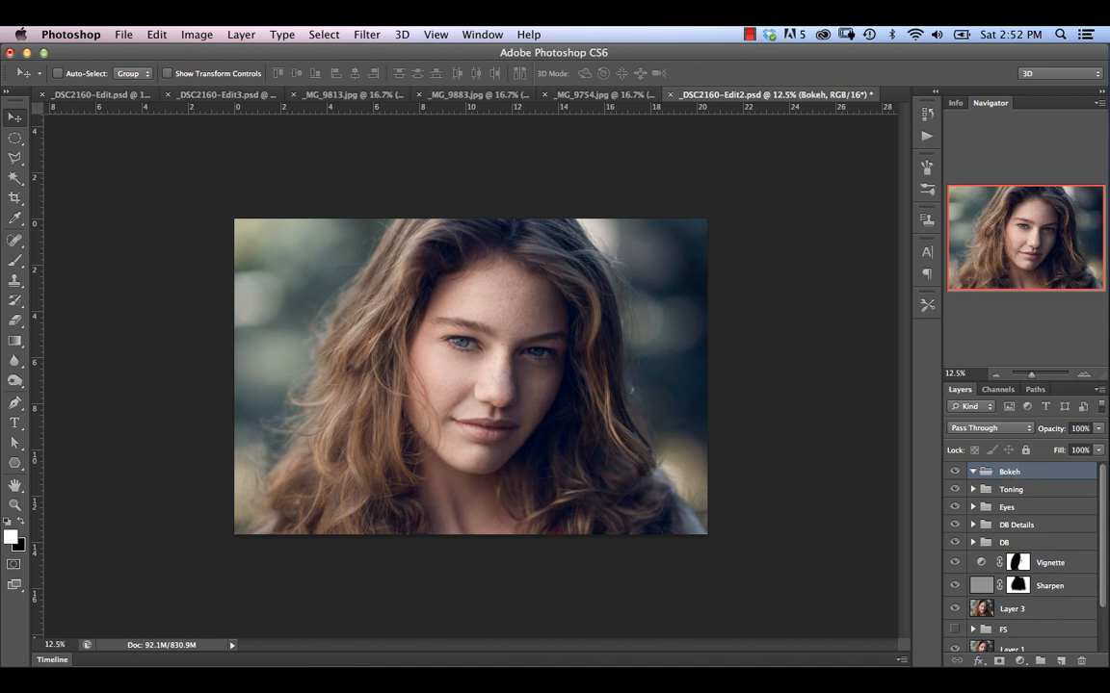
# Bring the _MG_9883.jpg lights photo into the Bokeh group of the portrait and set its blend mode to Screen.
pyautogui.click(486, 95)
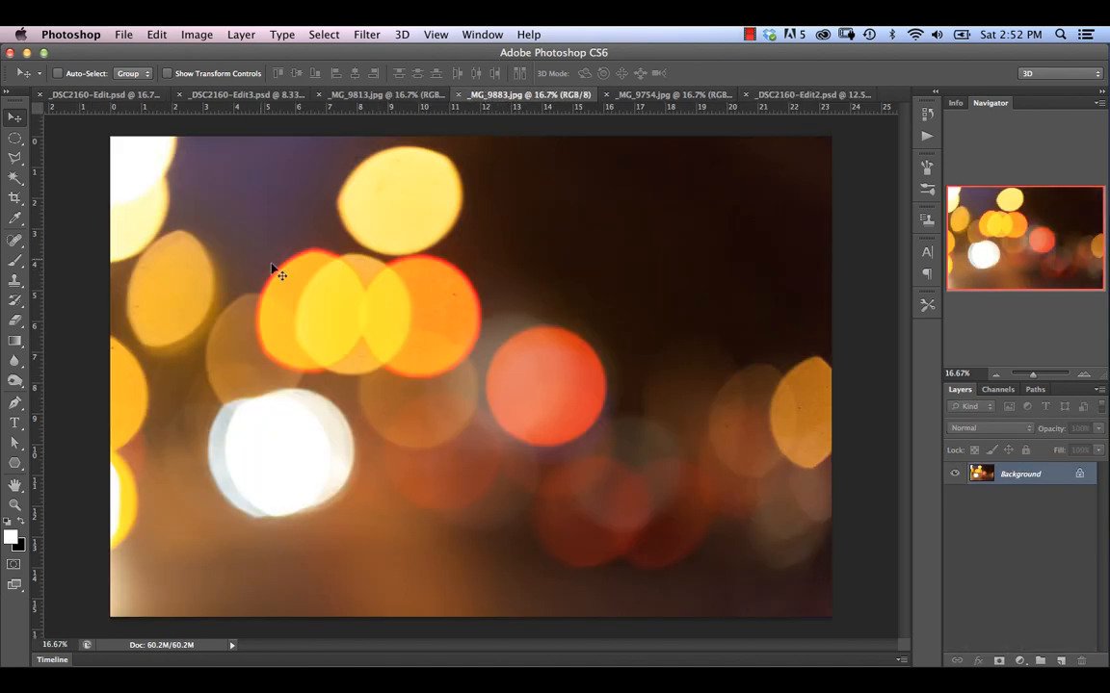
pyautogui.moveTo(210, 244); pyautogui.dragTo(235, 258)
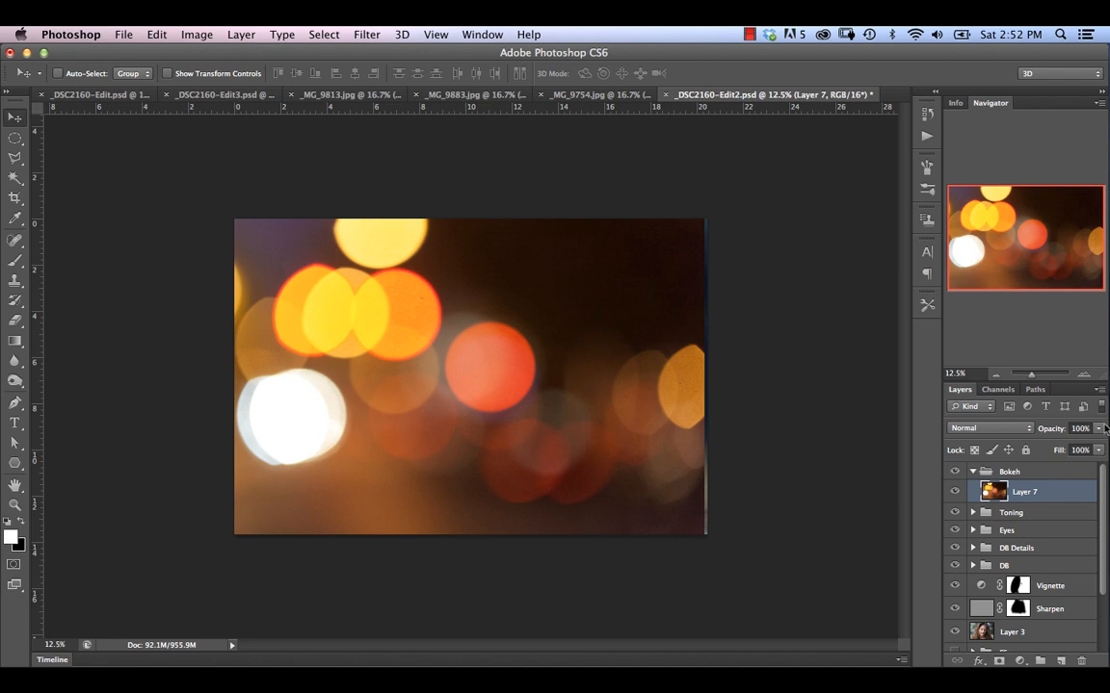
pyautogui.click(990, 428)
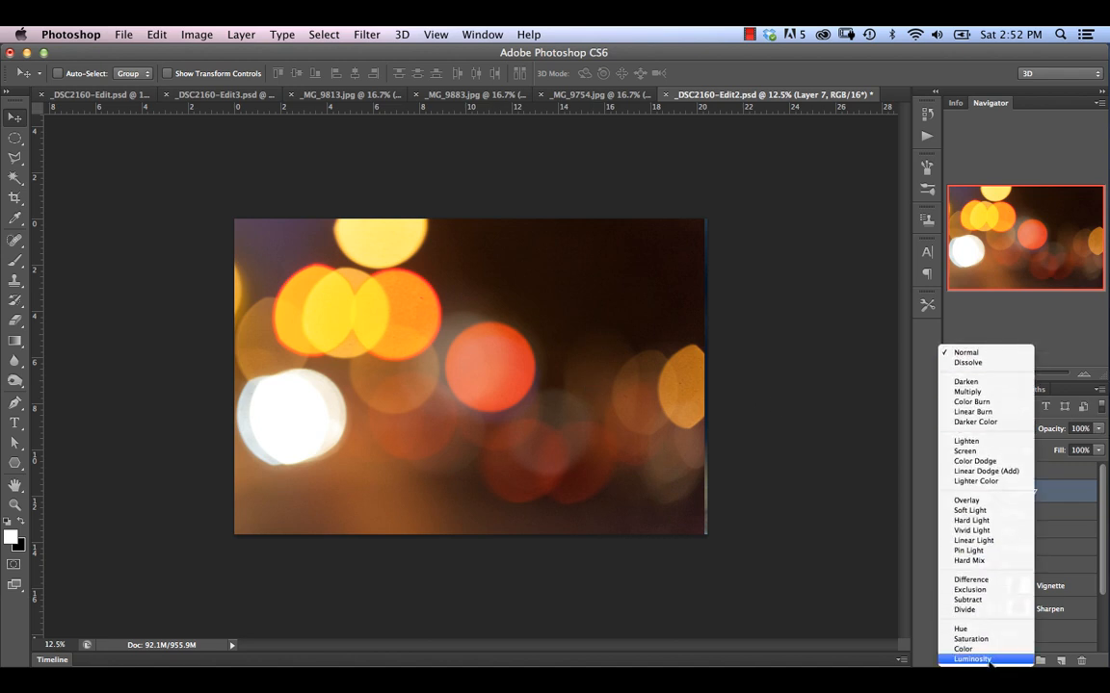
pyautogui.click(960, 452)
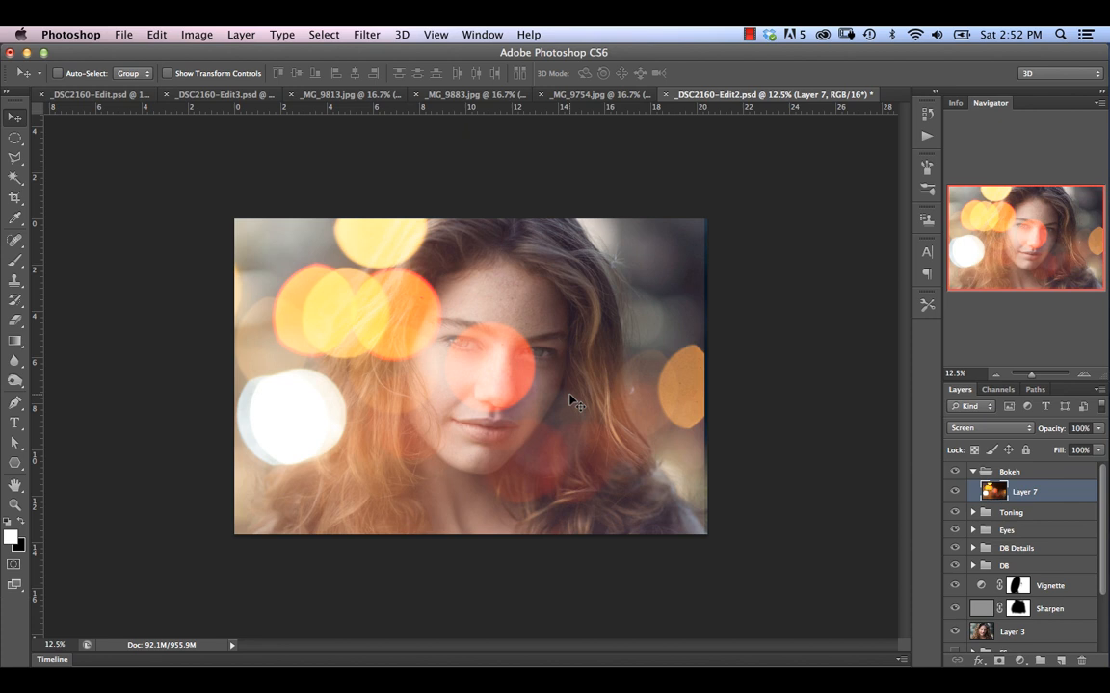
# Scale the lights layer proportionally to about 55% and move it over the middle of the portrait.
pyautogui.press('super+t')
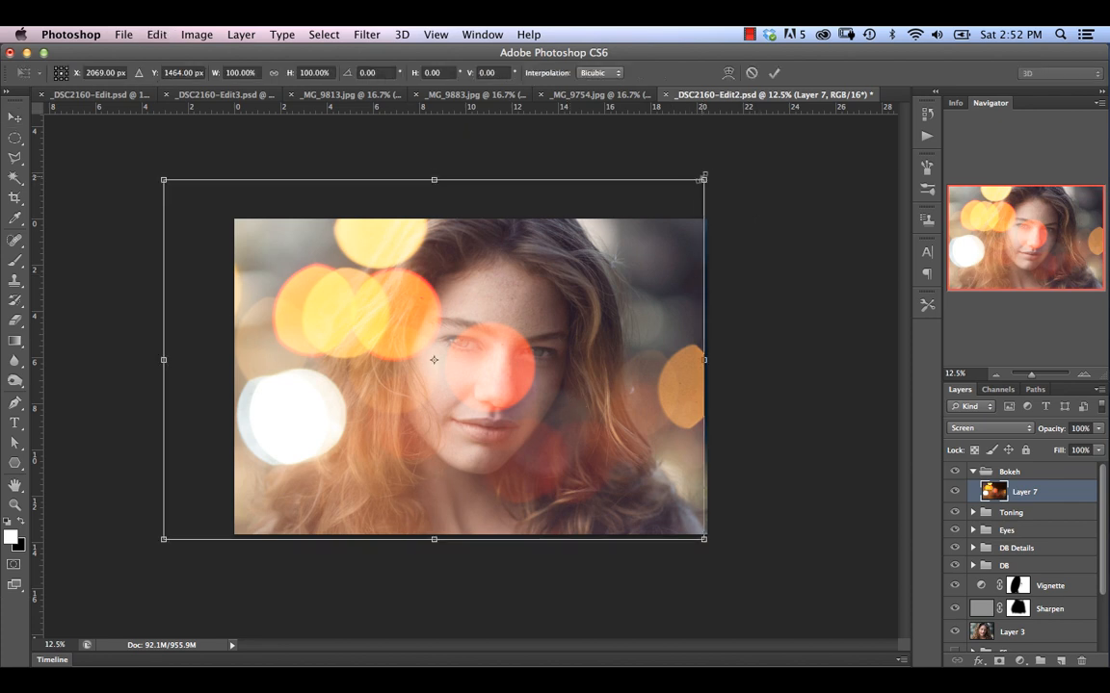
pyautogui.moveTo(703, 179); pyautogui.dragTo(472, 363)
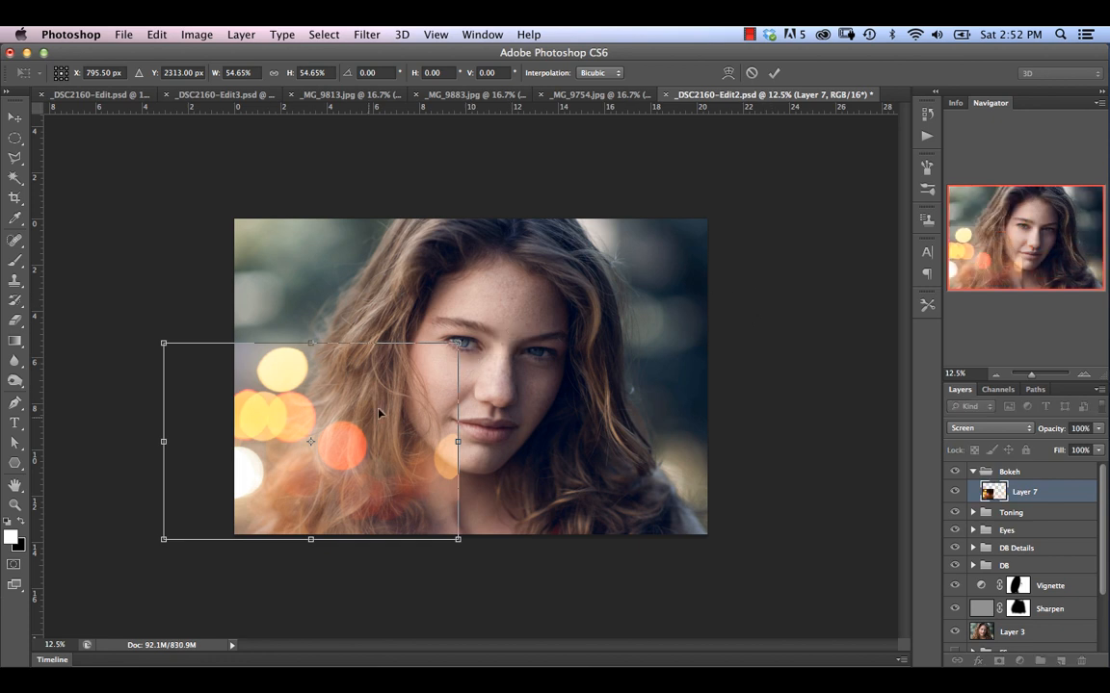
pyautogui.moveTo(340, 433); pyautogui.dragTo(484, 389)
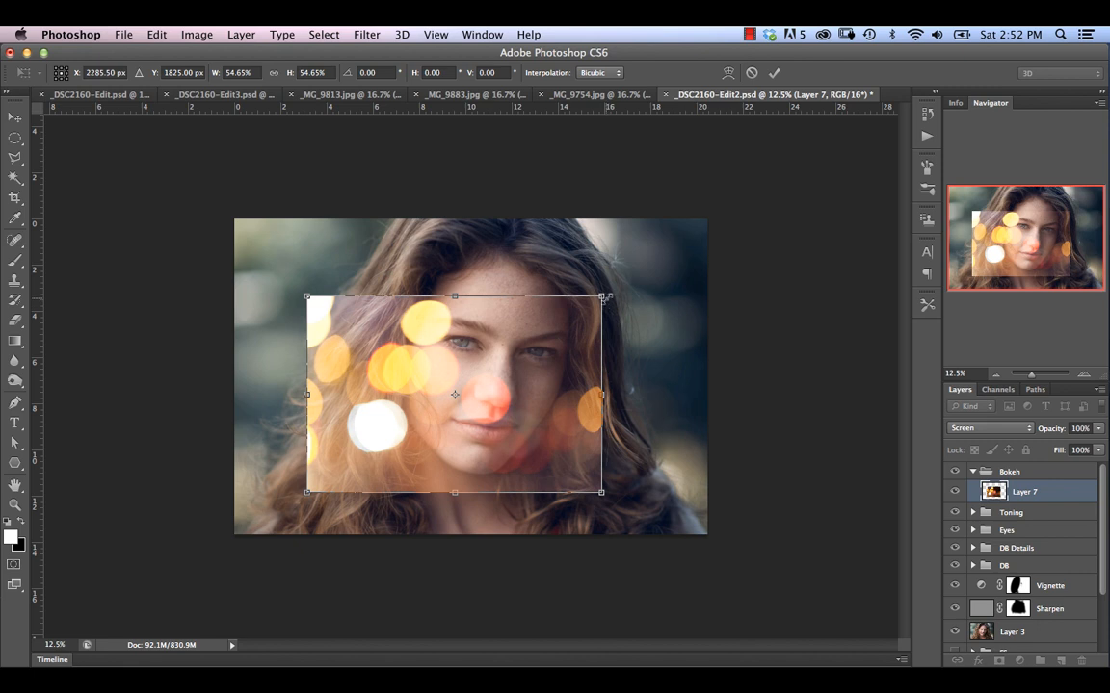
# Rotate the lights layer 90°, flip it horizontally, and place it over the background at the portrait's right edge.
pyautogui.moveTo(601, 300); pyautogui.dragTo(596, 545)
pyautogui.press('super+z')
pyautogui.rightClick(459, 344)
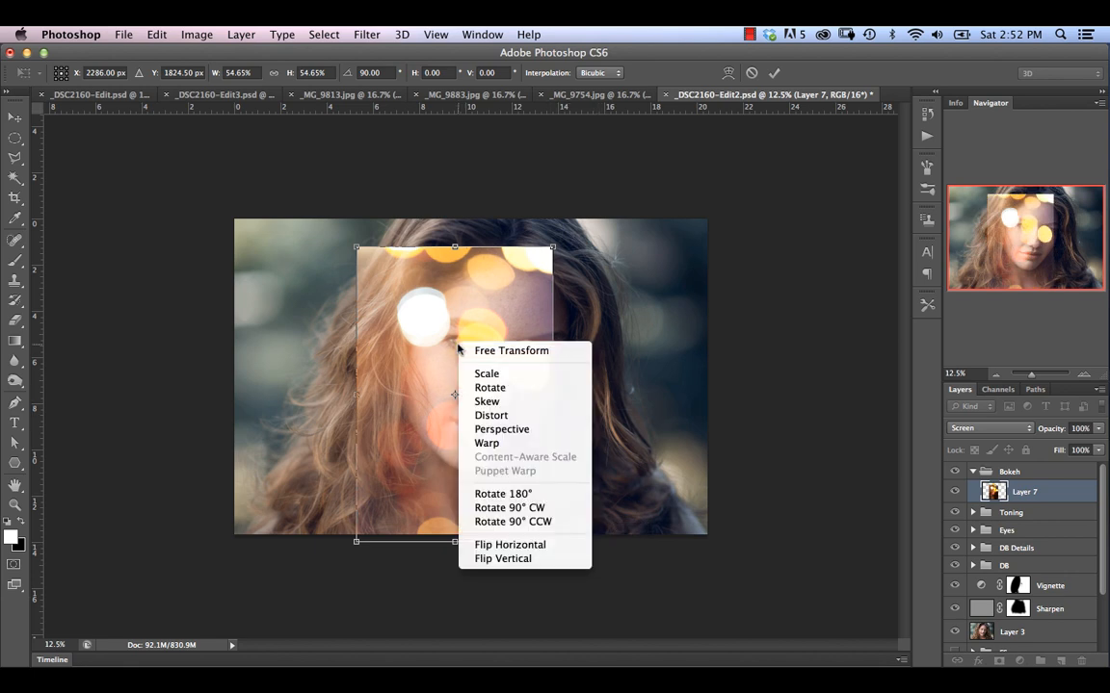
pyautogui.click(518, 546)
pyautogui.moveTo(436, 347); pyautogui.dragTo(681, 317)
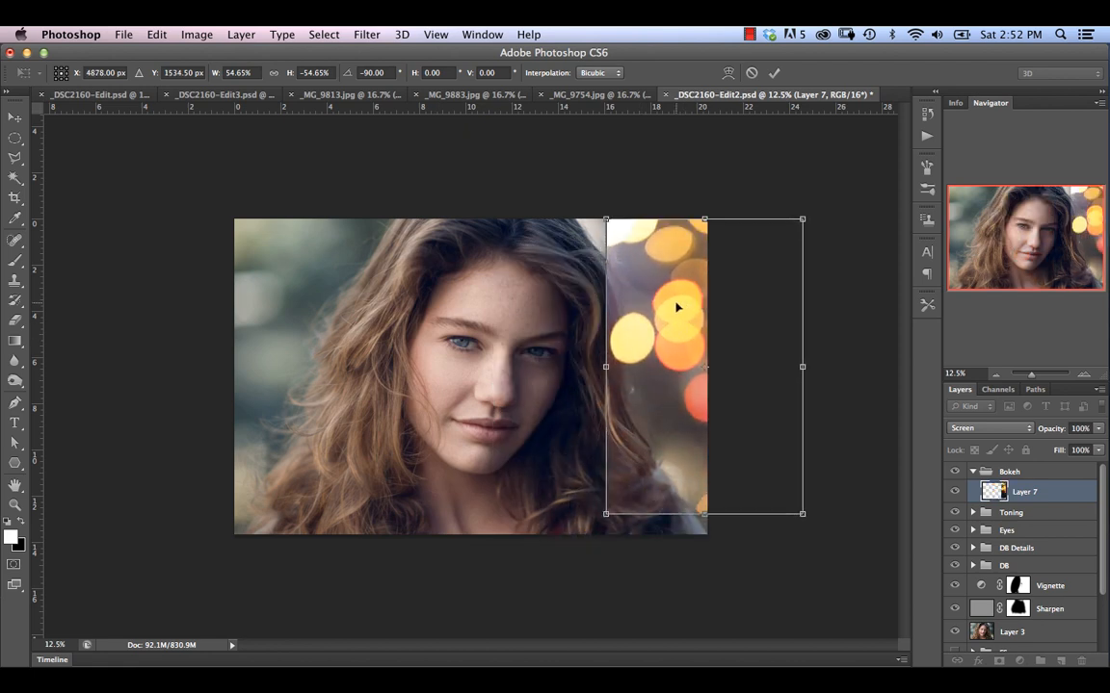
pyautogui.press('Return')
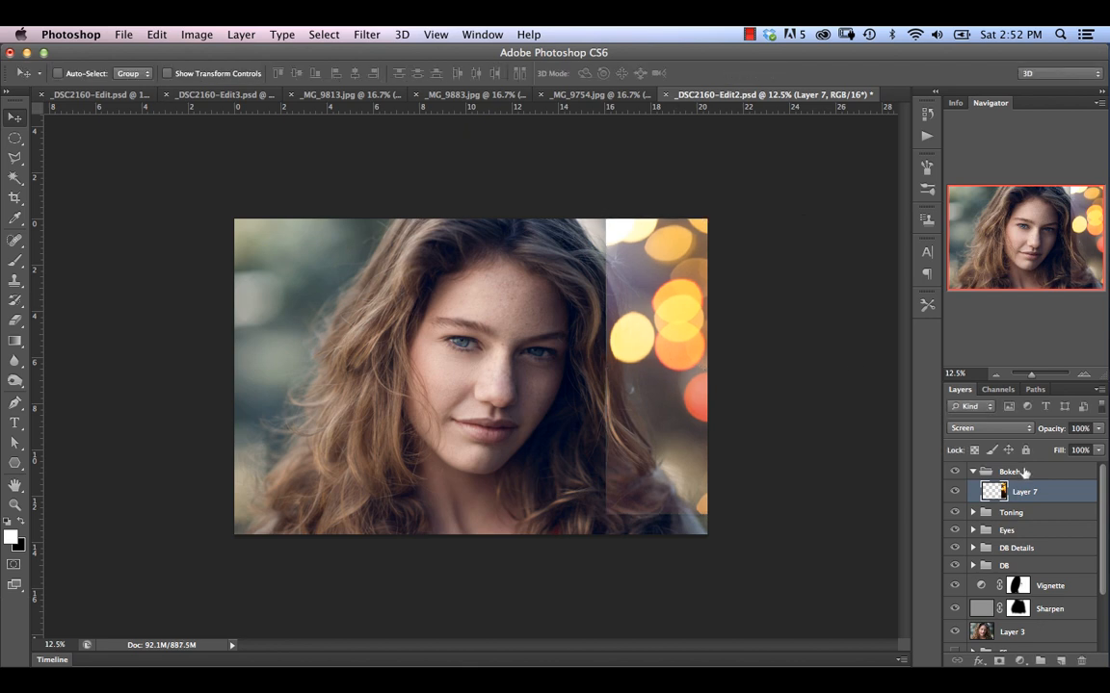
# Apply Hue/Saturation to the lights layer with hue +5, lightness -10 and strongly reduced saturation.
pyautogui.hotkey('ctrl', 'u')
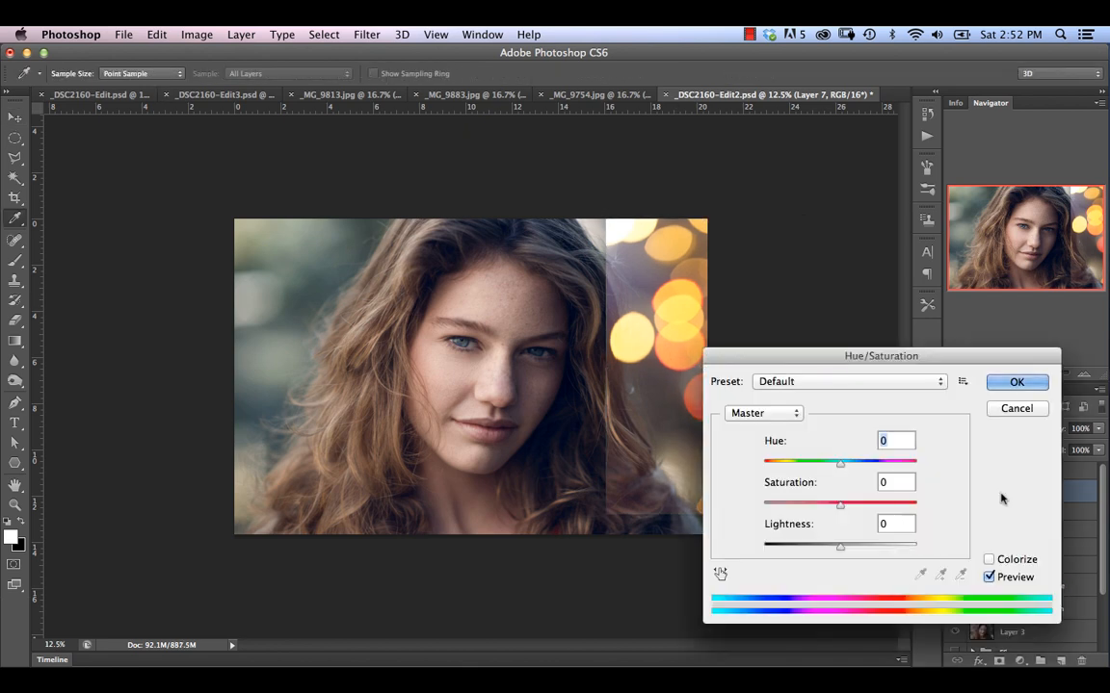
pyautogui.moveTo(841, 463); pyautogui.dragTo(844, 469)
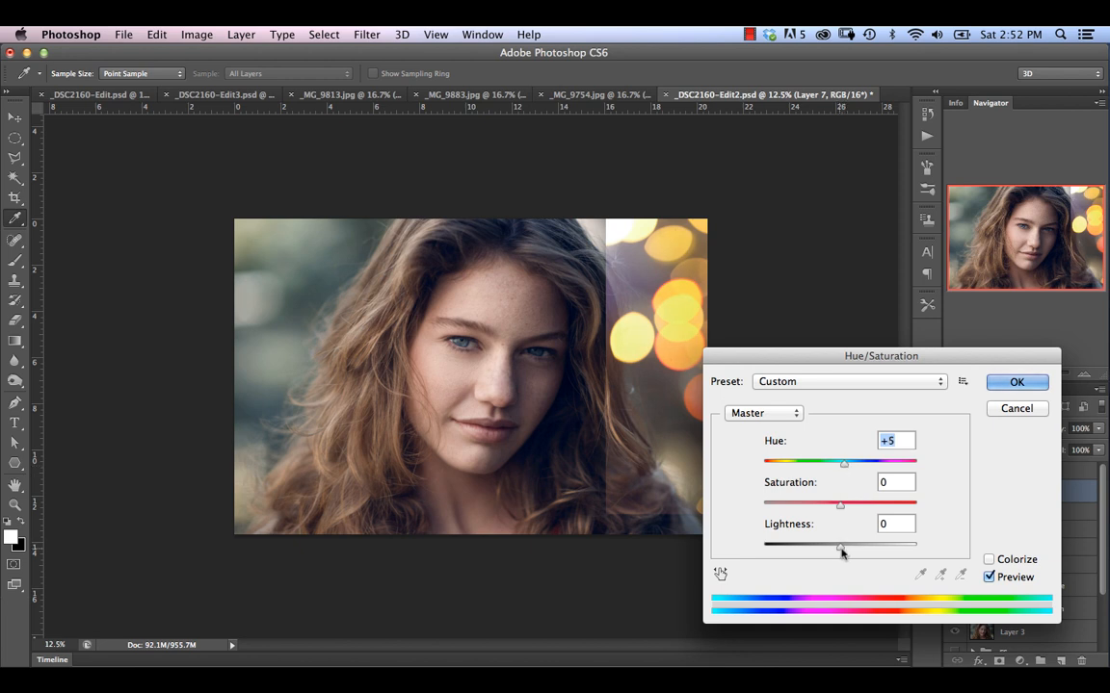
pyautogui.moveTo(842, 550); pyautogui.dragTo(791, 510)
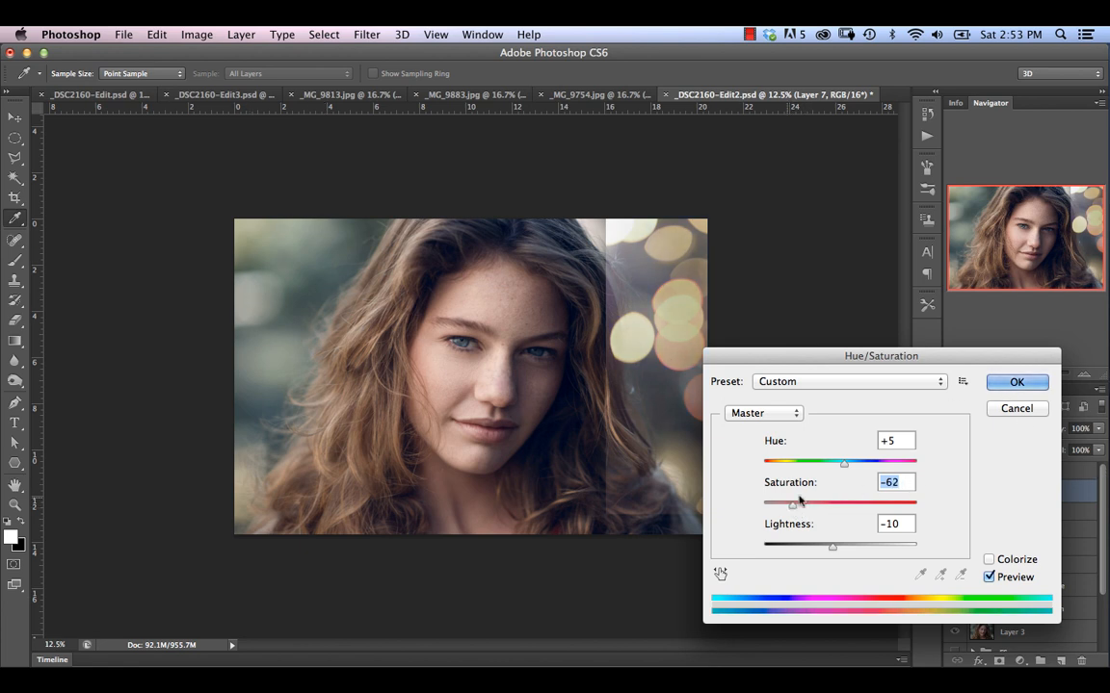
pyautogui.moveTo(792, 503); pyautogui.dragTo(799, 505)
pyautogui.click(1023, 383)
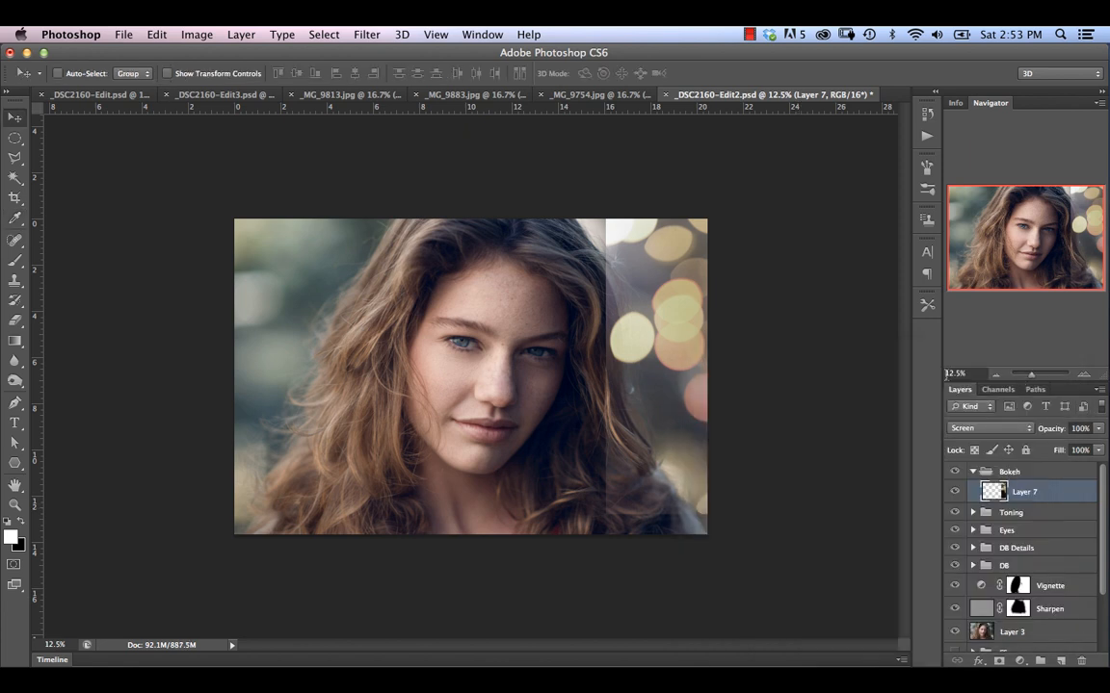
# Convert the lights layer to a smart object for re-editable smart filters.
pyautogui.click(366, 35)
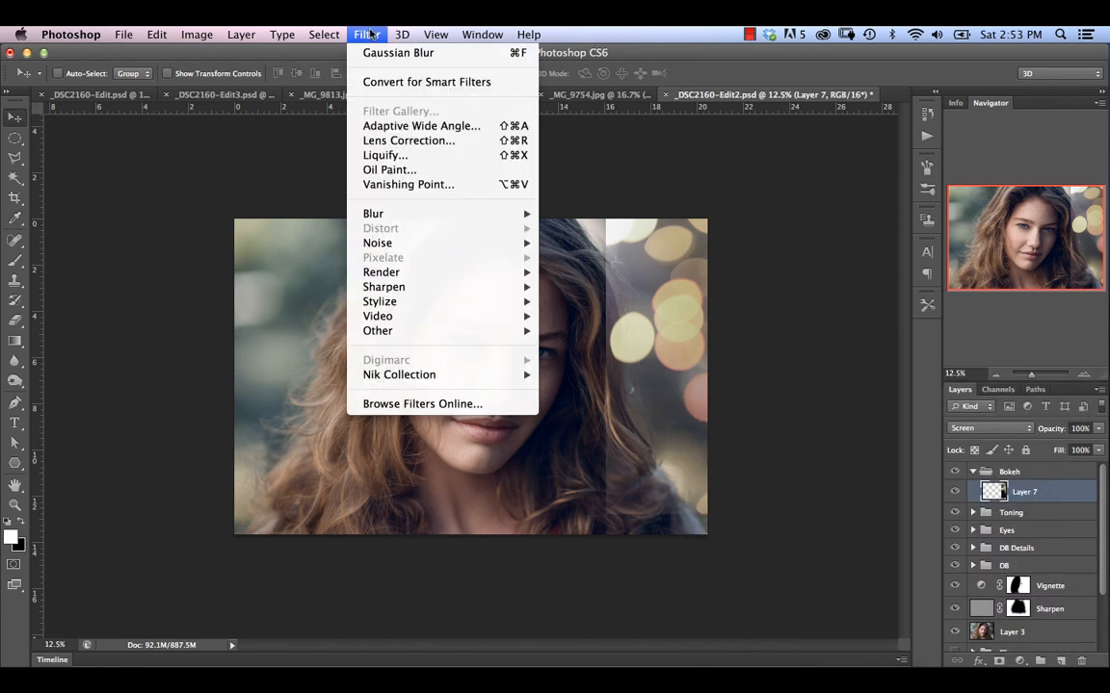
pyautogui.click(393, 85)
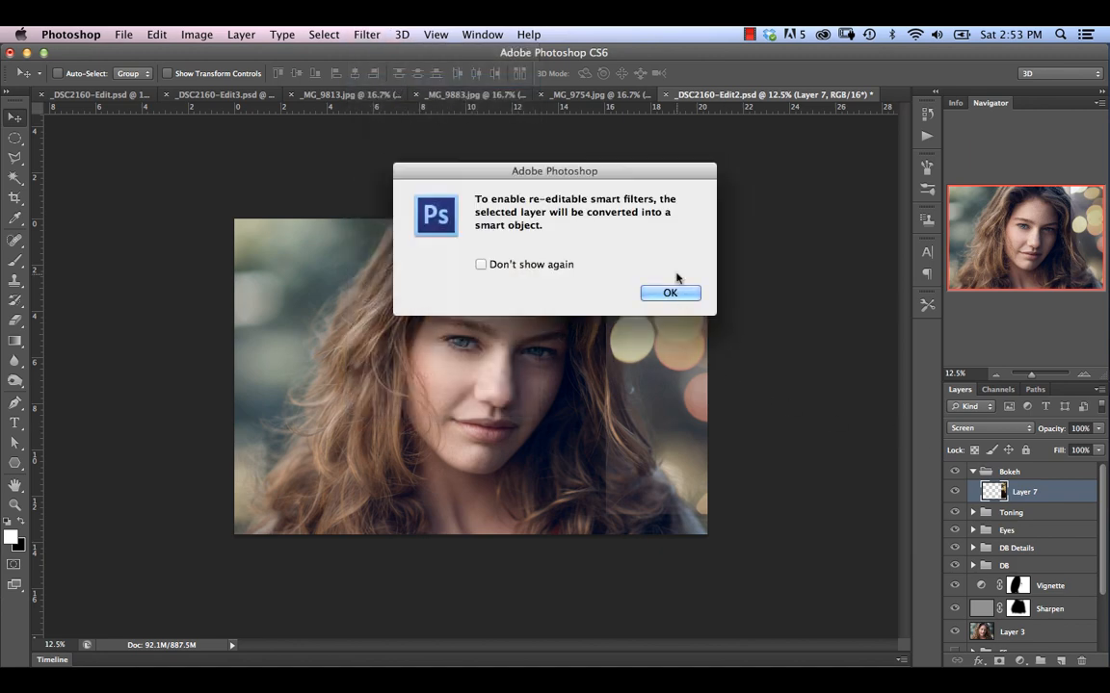
pyautogui.click(670, 294)
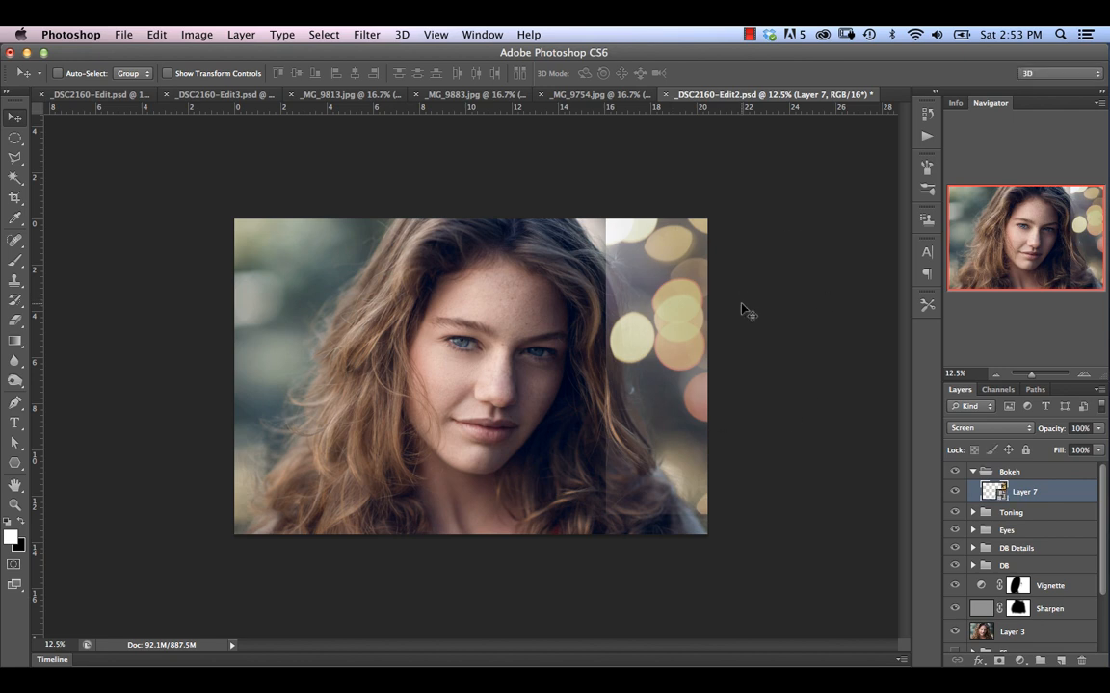
# Apply a Gaussian Blur smart filter to the lights layer with a radius slightly below 34.6 pixels.
pyautogui.click(366, 34)
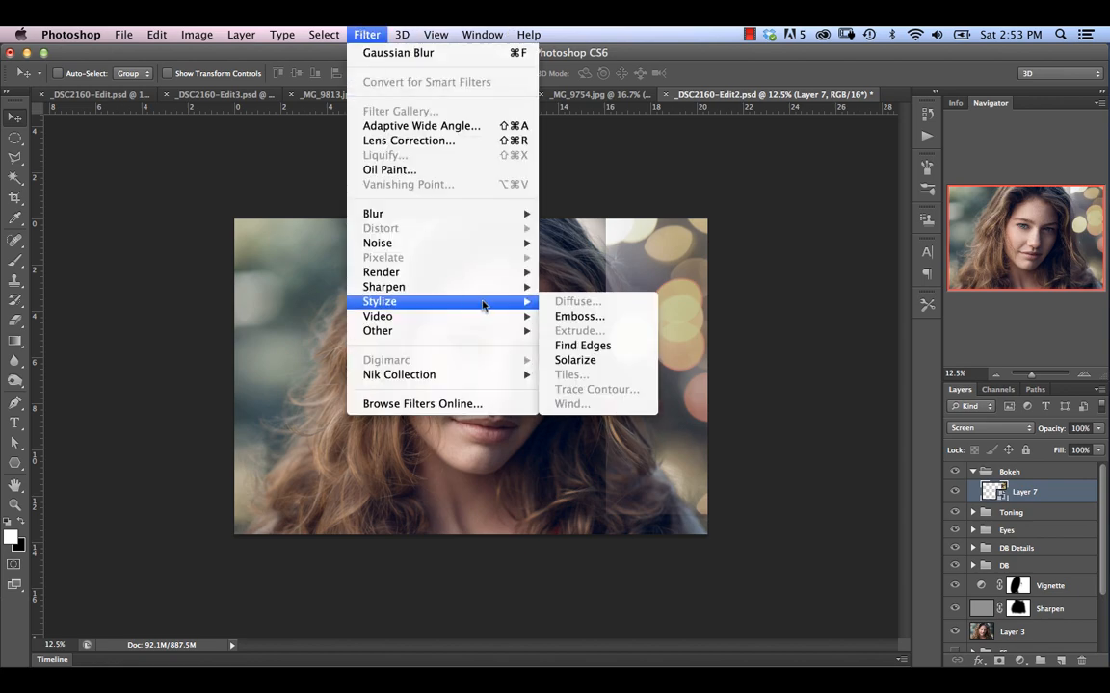
pyautogui.moveTo(502, 220)
pyautogui.click(593, 330)
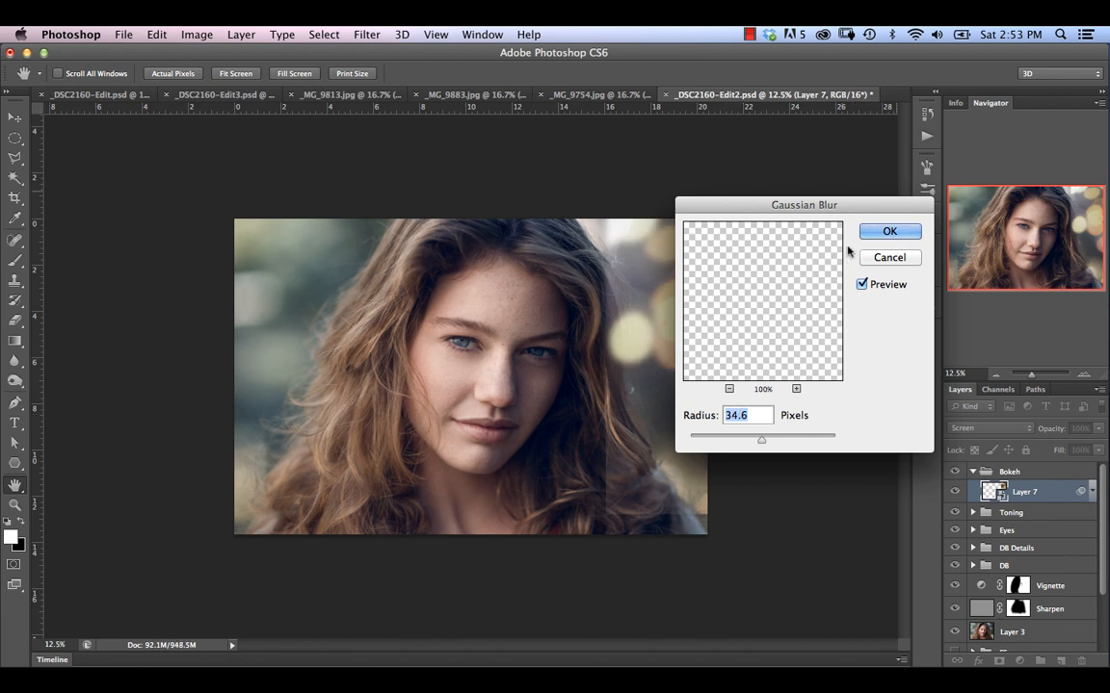
pyautogui.moveTo(775, 205); pyautogui.dragTo(828, 259)
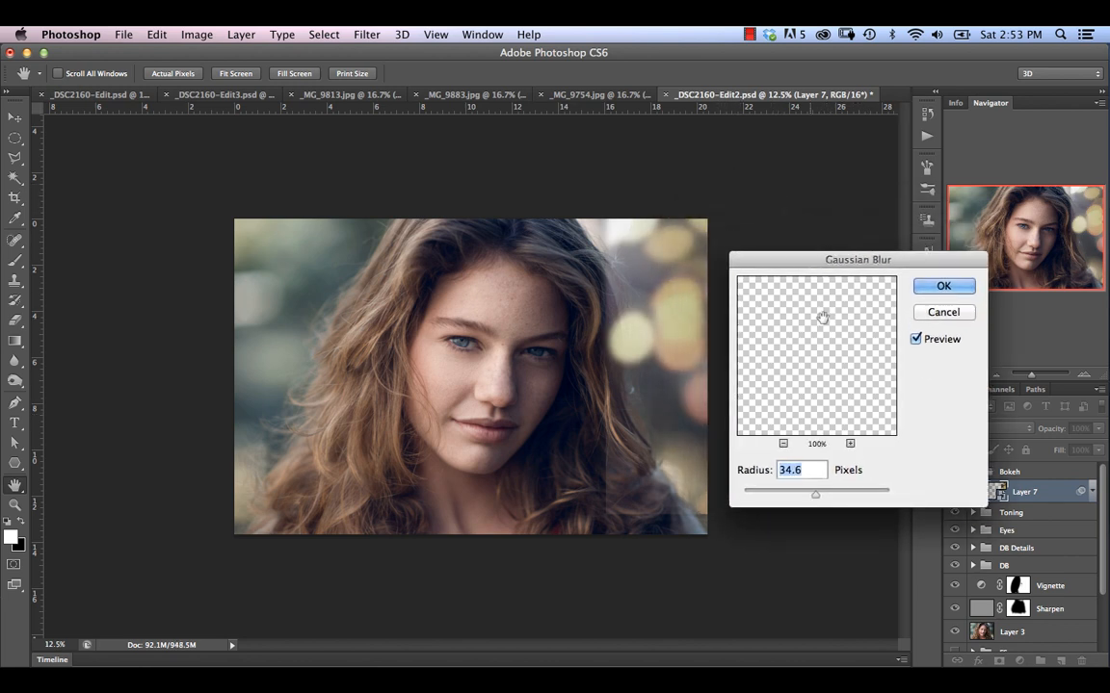
pyautogui.click(807, 495)
pyautogui.moveTo(808, 495); pyautogui.dragTo(812, 495)
pyautogui.click(939, 287)
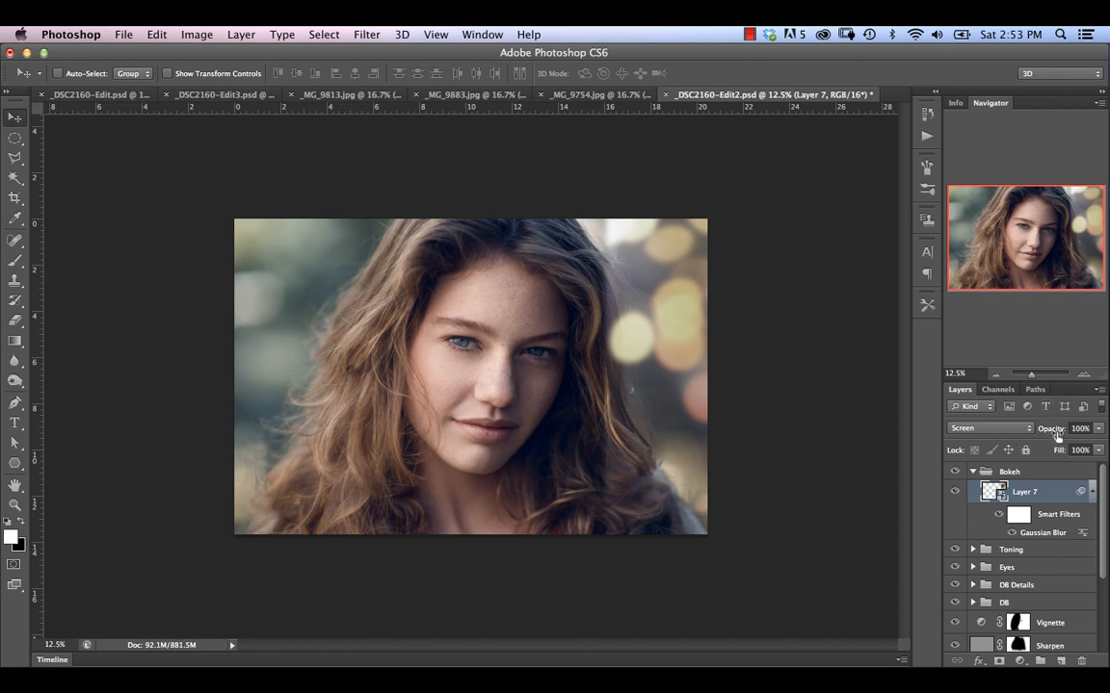
# Lower the lights layer's opacity to 65%, add a white layer mask, and choose the Brush tool.
pyautogui.moveTo(1057, 435)
pyautogui.mouseDown()
pyautogui.moveTo(1019, 436)
pyautogui.moveTo(1058, 434)
pyautogui.mouseUp()
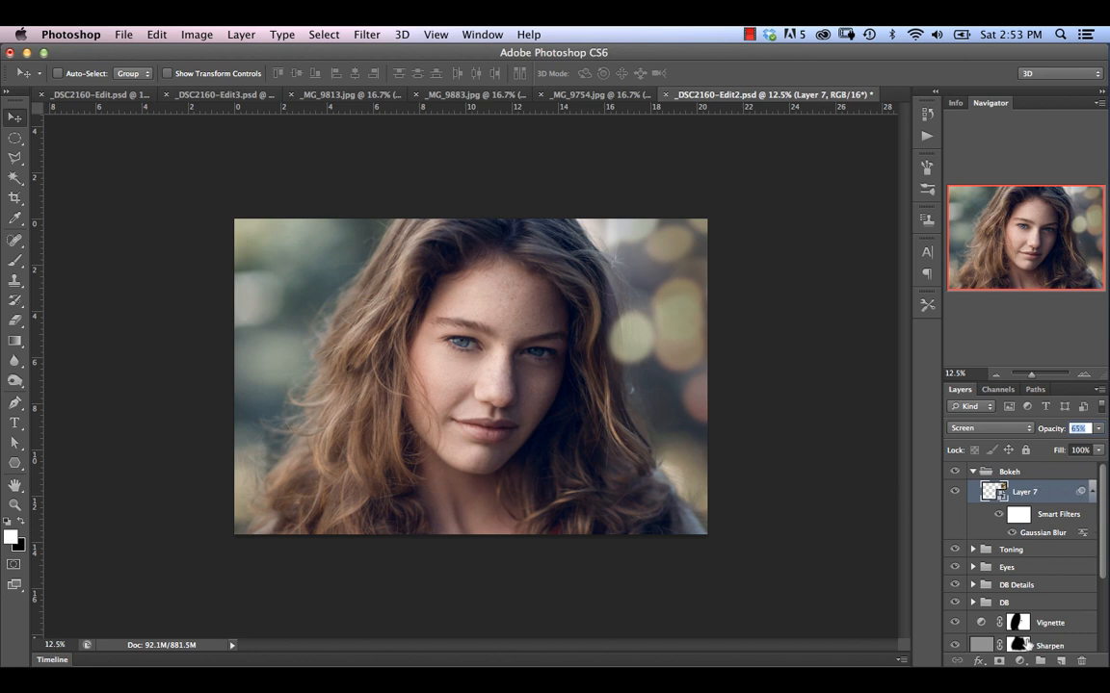
pyautogui.click(998, 662)
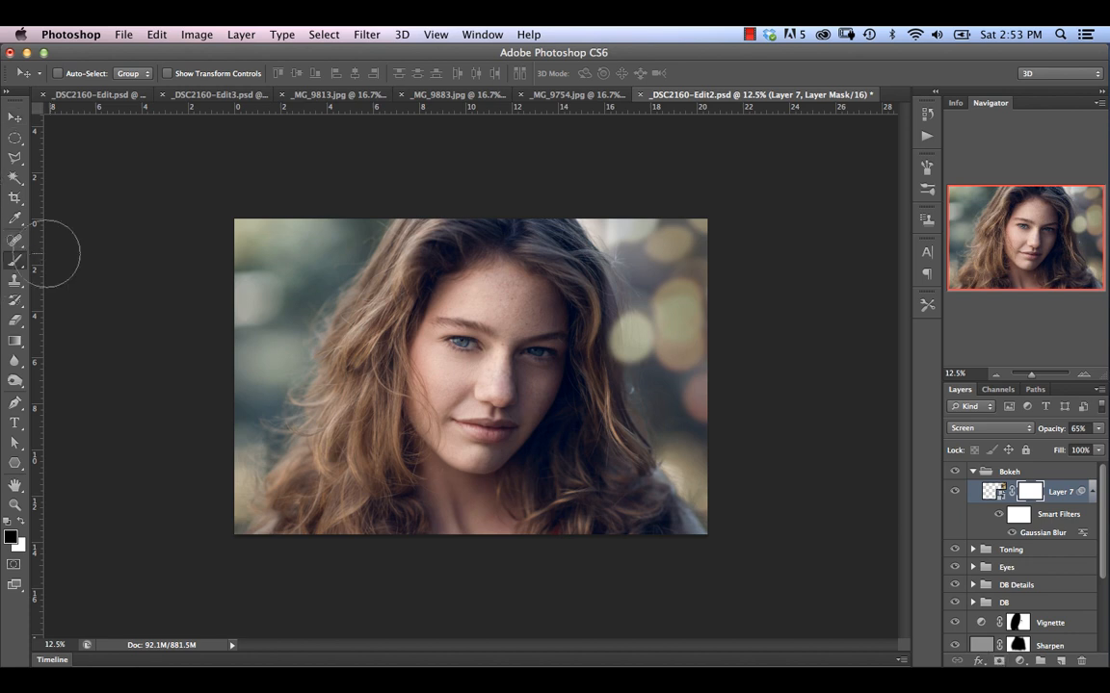
pyautogui.click(14, 260)
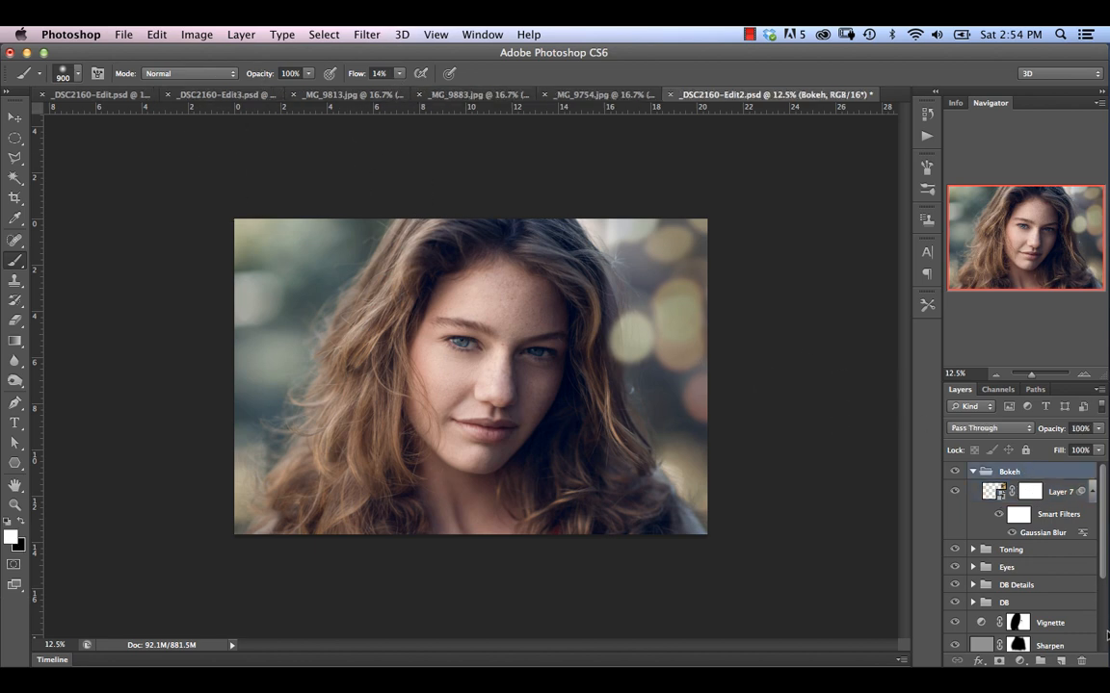
# Fill a new test layer with black and paint a soft white spot with a 900 px brush at 100% opacity and 14% flow.
pyautogui.click(1062, 662)
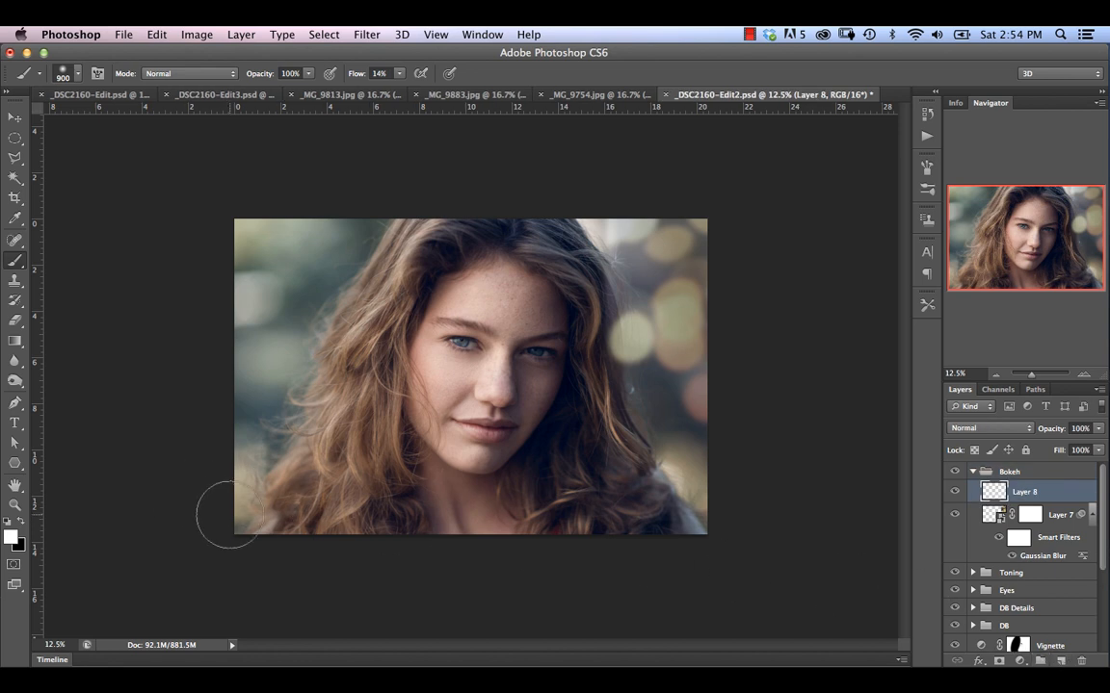
pyautogui.press('super+BackSpace')
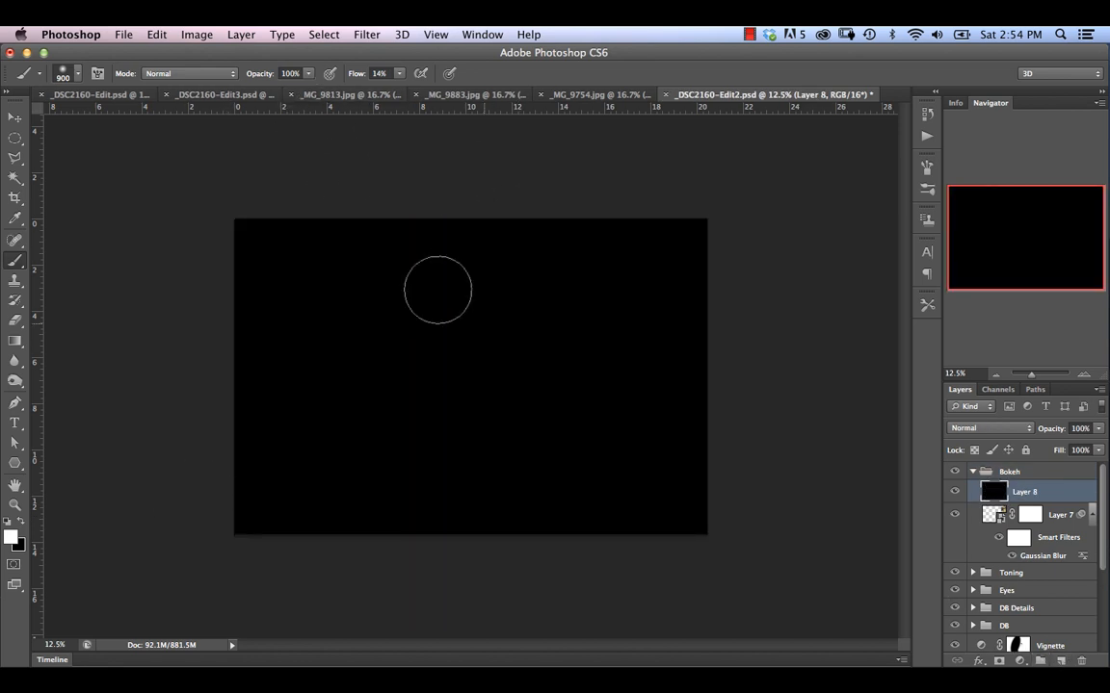
pyautogui.moveTo(597, 356)
pyautogui.mouseDown()
pyautogui.moveTo(599, 384)
pyautogui.moveTo(583, 339)
pyautogui.mouseUp()
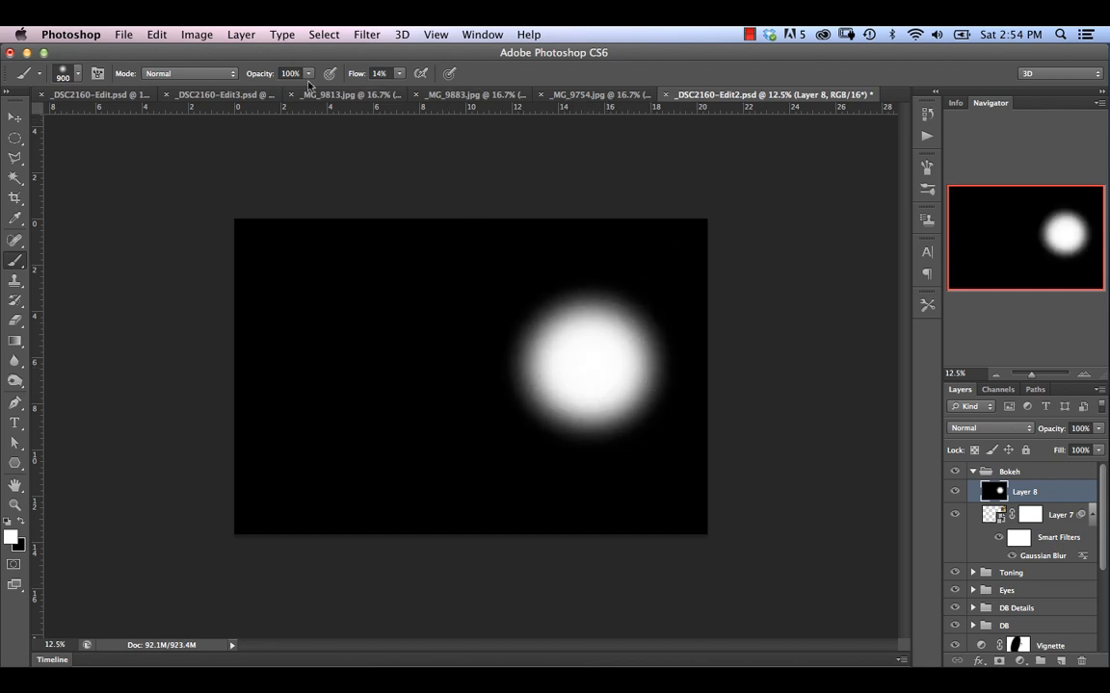
# Paint a second white spot at 10% opacity and 100% flow to compare brush buildup, and delete the test layer.
pyautogui.moveTo(354, 73)
pyautogui.mouseDown()
pyautogui.moveTo(437, 75)
pyautogui.moveTo(269, 84)
pyautogui.mouseUp()
pyautogui.moveTo(352, 76); pyautogui.dragTo(361, 75)
pyautogui.moveTo(259, 77); pyautogui.dragTo(172, 79)
pyautogui.moveTo(359, 359)
pyautogui.mouseDown()
pyautogui.moveTo(319, 349)
pyautogui.moveTo(341, 369)
pyautogui.moveTo(339, 346)
pyautogui.moveTo(325, 341)
pyautogui.moveTo(363, 364)
pyautogui.moveTo(340, 339)
pyautogui.moveTo(327, 378)
pyautogui.moveTo(352, 401)
pyautogui.moveTo(344, 339)
pyautogui.moveTo(369, 362)
pyautogui.moveTo(326, 384)
pyautogui.moveTo(338, 393)
pyautogui.moveTo(344, 352)
pyautogui.mouseUp()
pyautogui.moveTo(360, 362)
pyautogui.mouseDown()
pyautogui.moveTo(328, 355)
pyautogui.moveTo(361, 334)
pyautogui.moveTo(331, 384)
pyautogui.moveTo(358, 370)
pyautogui.moveTo(339, 337)
pyautogui.moveTo(340, 372)
pyautogui.moveTo(350, 359)
pyautogui.moveTo(326, 359)
pyautogui.moveTo(341, 376)
pyautogui.moveTo(363, 360)
pyautogui.moveTo(342, 344)
pyautogui.moveTo(349, 372)
pyautogui.moveTo(353, 335)
pyautogui.moveTo(342, 345)
pyautogui.moveTo(373, 369)
pyautogui.moveTo(326, 333)
pyautogui.moveTo(331, 379)
pyautogui.moveTo(369, 356)
pyautogui.moveTo(354, 330)
pyautogui.moveTo(342, 357)
pyautogui.moveTo(354, 333)
pyautogui.moveTo(329, 374)
pyautogui.mouseUp()
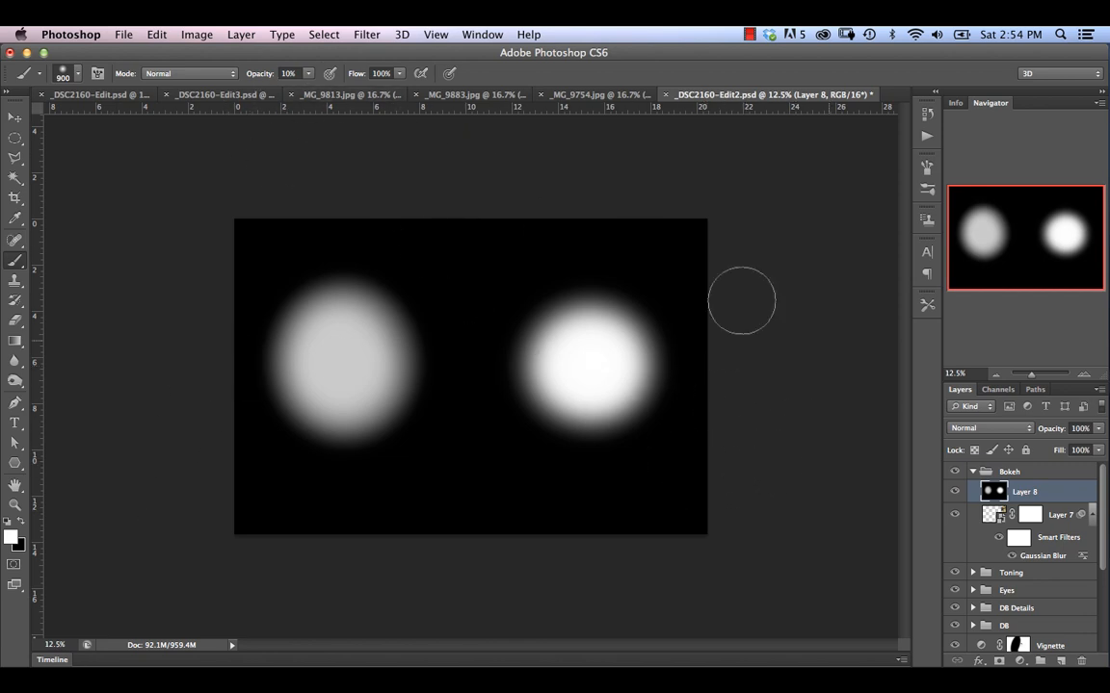
pyautogui.press('Delete')
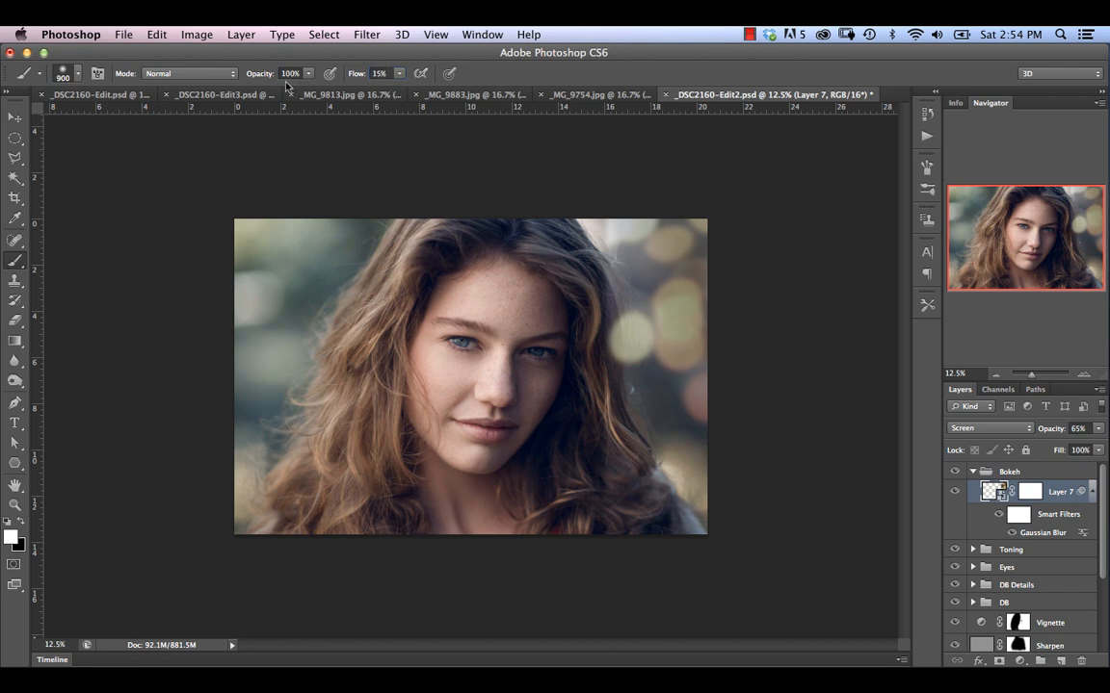
# Target the lights layer's mask and toggle the layer's visibility to examine where the lights overlap the hair and clothing.
pyautogui.click(1029, 492)
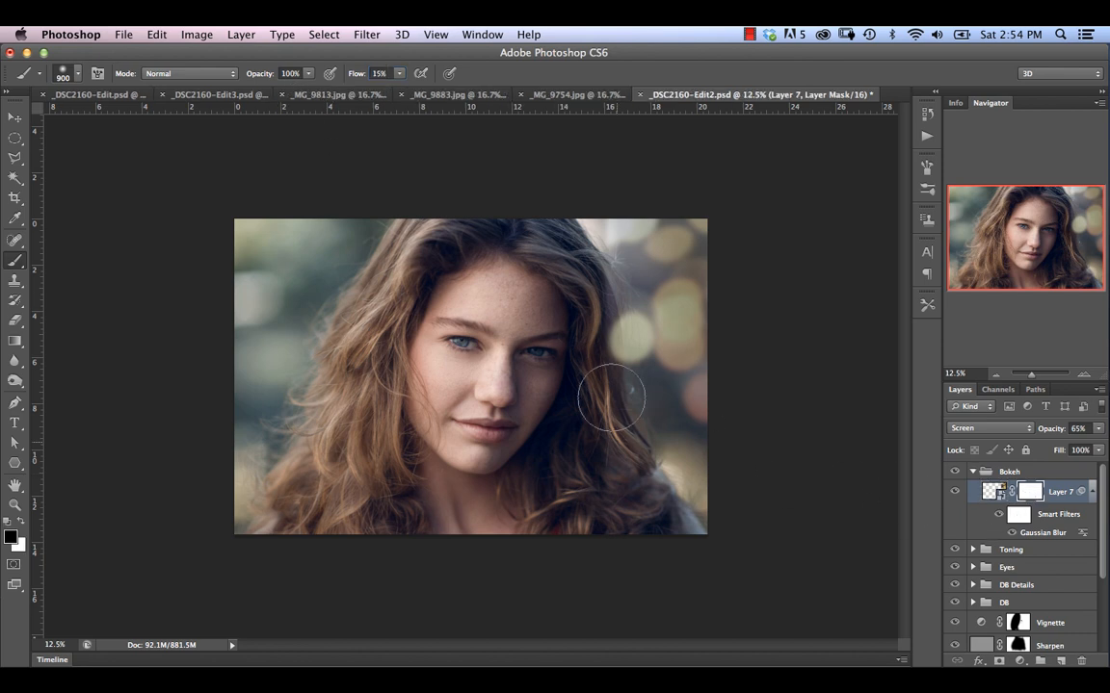
pyautogui.click(954, 493)
pyautogui.click(953, 493)
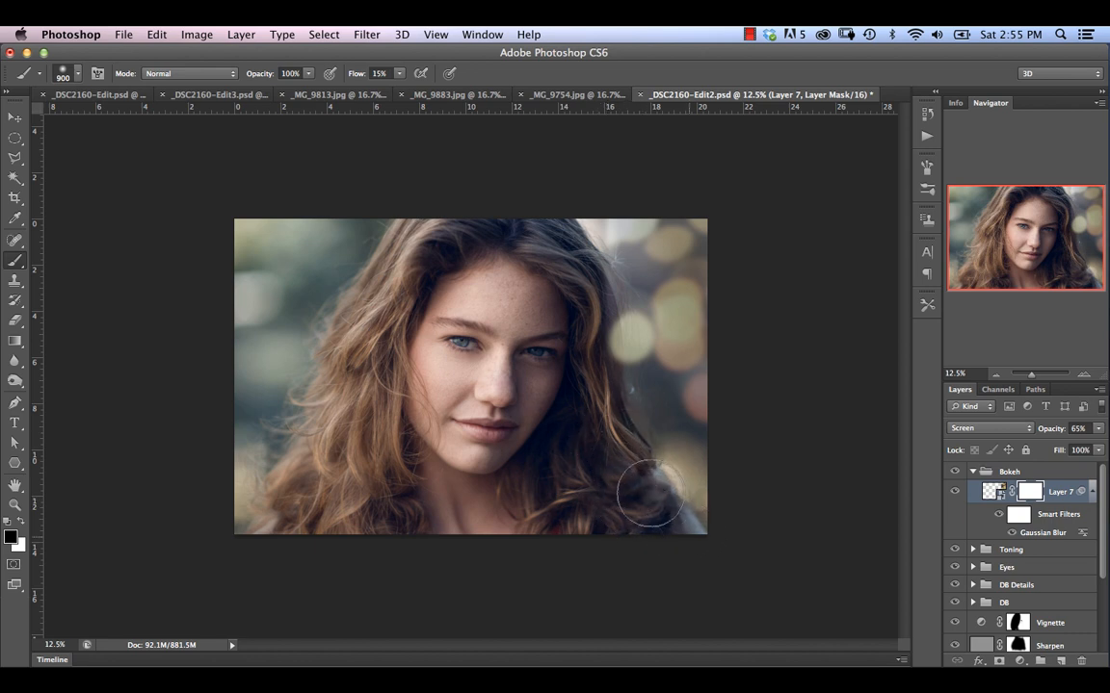
# Paint black on the lights layer's mask with a 900 px brush at 15% flow to clear lights from the hair and clothing edges.
pyautogui.moveTo(651, 493); pyautogui.dragTo(644, 433)
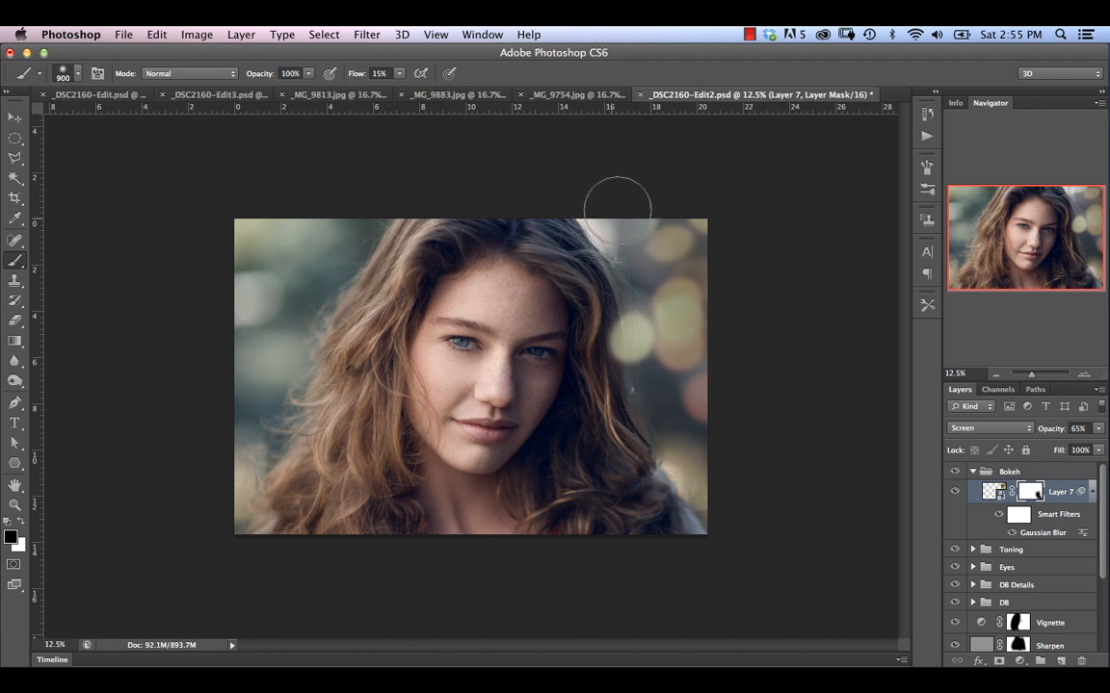
pyautogui.moveTo(632, 209)
pyautogui.mouseDown()
pyautogui.moveTo(599, 253)
pyautogui.moveTo(626, 221)
pyautogui.moveTo(596, 223)
pyautogui.moveTo(610, 275)
pyautogui.mouseUp()
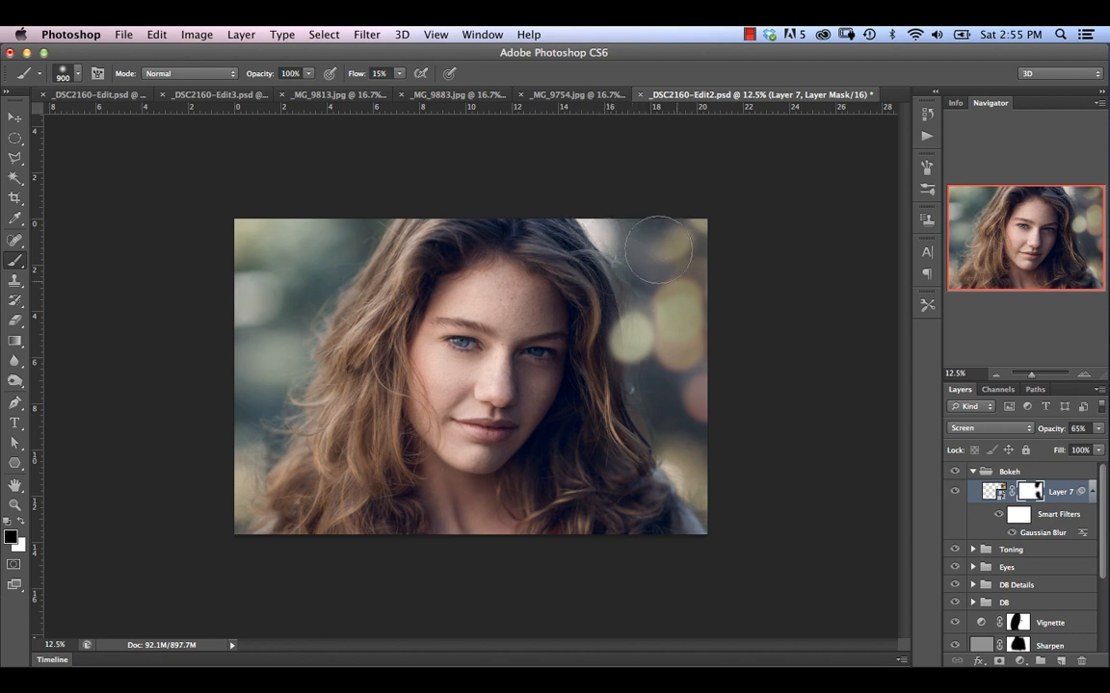
pyautogui.moveTo(635, 412)
pyautogui.mouseDown()
pyautogui.moveTo(626, 282)
pyautogui.moveTo(608, 340)
pyautogui.moveTo(622, 370)
pyautogui.moveTo(612, 342)
pyautogui.mouseUp()
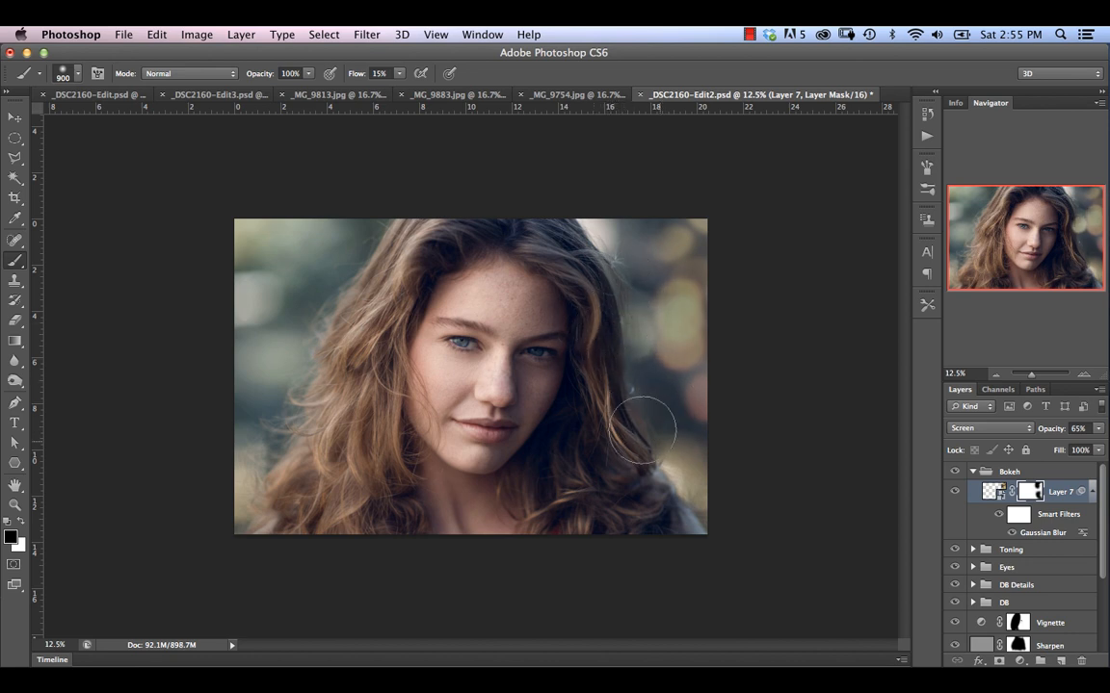
pyautogui.moveTo(609, 320); pyautogui.dragTo(633, 360)
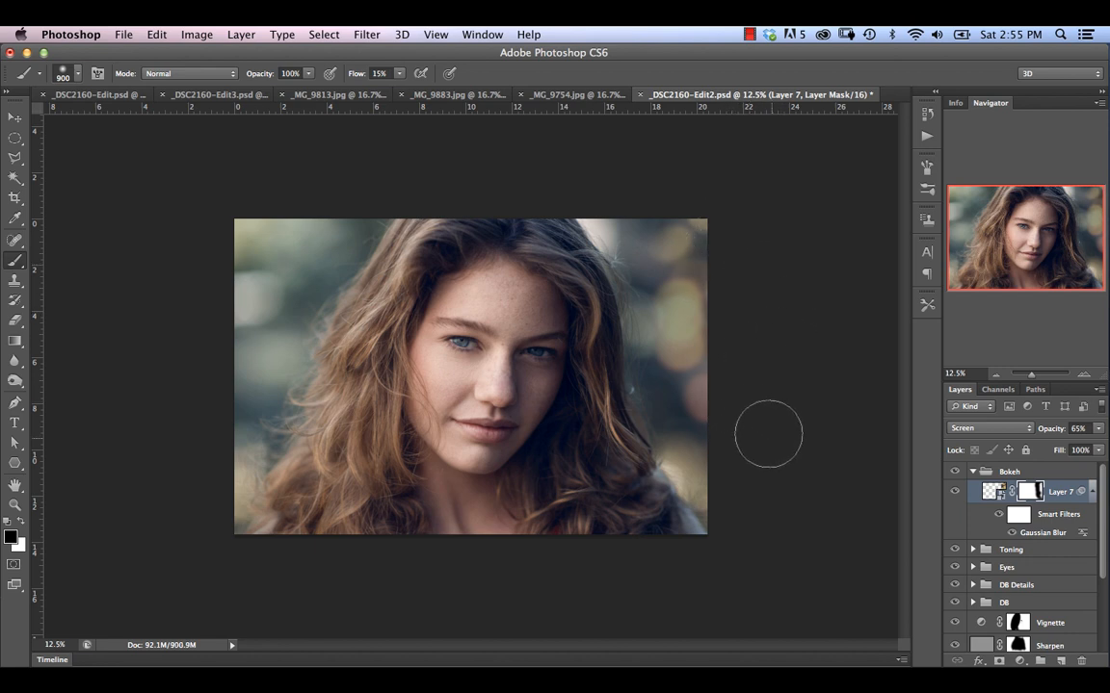
# Toggle the masked lights layer's visibility to compare the background with and without the bokeh.
pyautogui.click(998, 493)
pyautogui.click(955, 493)
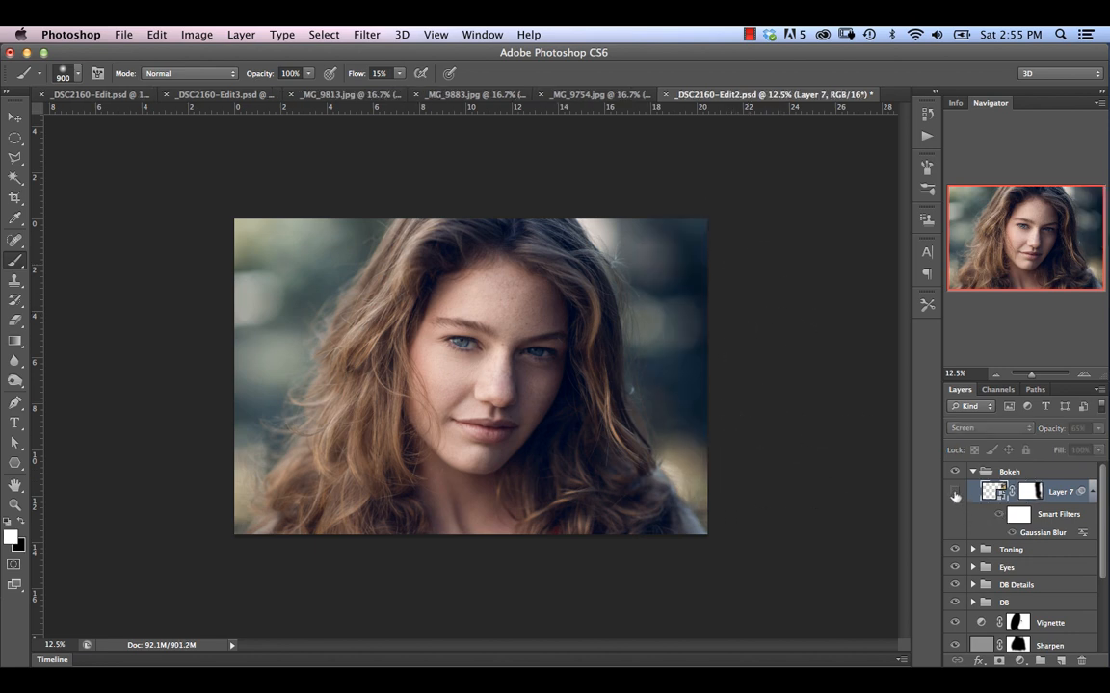
pyautogui.click(954, 493)
pyautogui.click(955, 492)
pyautogui.click(954, 492)
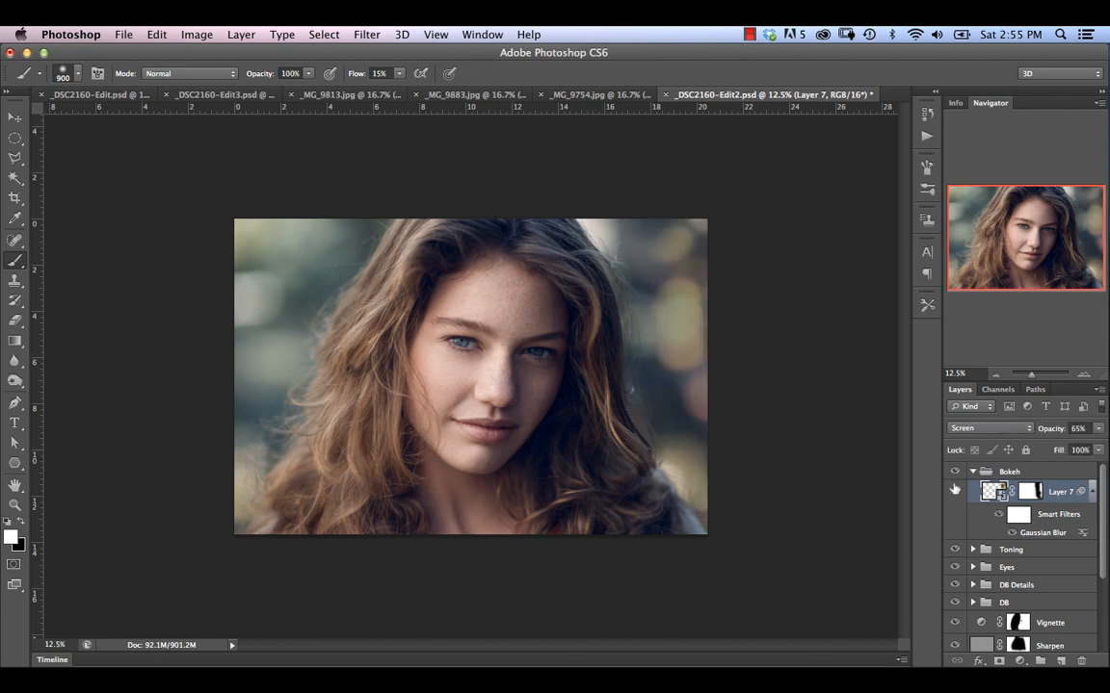
pyautogui.click(953, 491)
pyautogui.click(954, 491)
# Soften the background lights beside the hair by painting black on the layer mask, and lower the layer's opacity to 53%.
pyautogui.click(1024, 492)
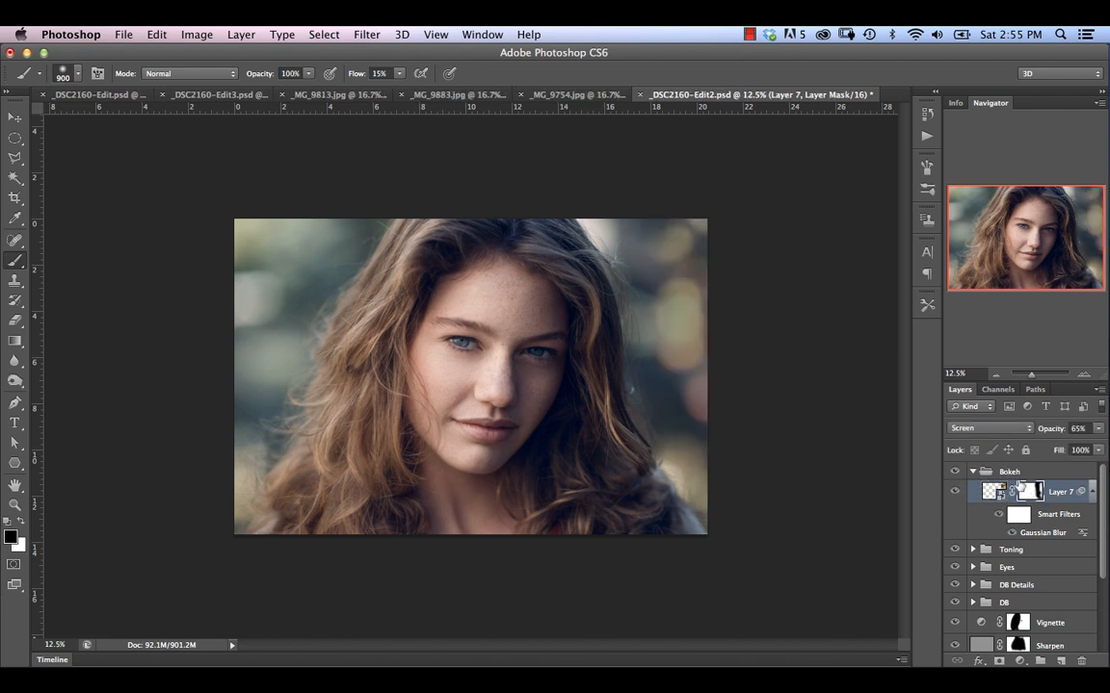
pyautogui.moveTo(692, 285)
pyautogui.mouseDown()
pyautogui.moveTo(616, 236)
pyautogui.moveTo(648, 246)
pyautogui.mouseUp()
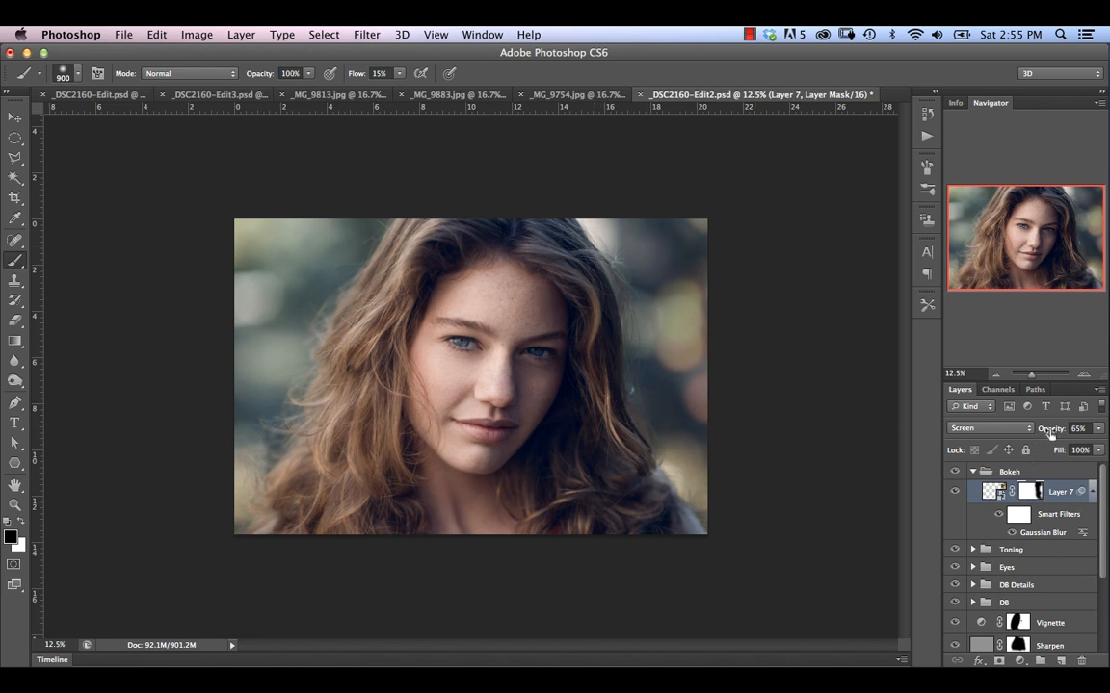
pyautogui.moveTo(1051, 434); pyautogui.dragTo(1045, 432)
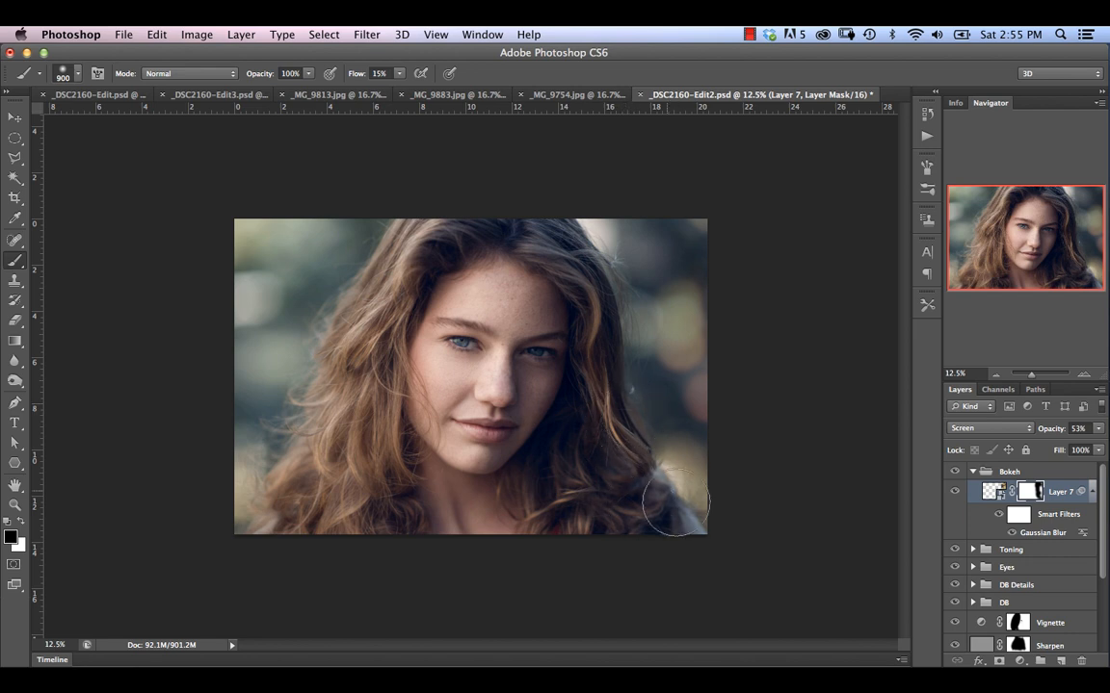
# Toggle the lights layer's visibility to judge the effect of the reduced opacity.
pyautogui.click(955, 493)
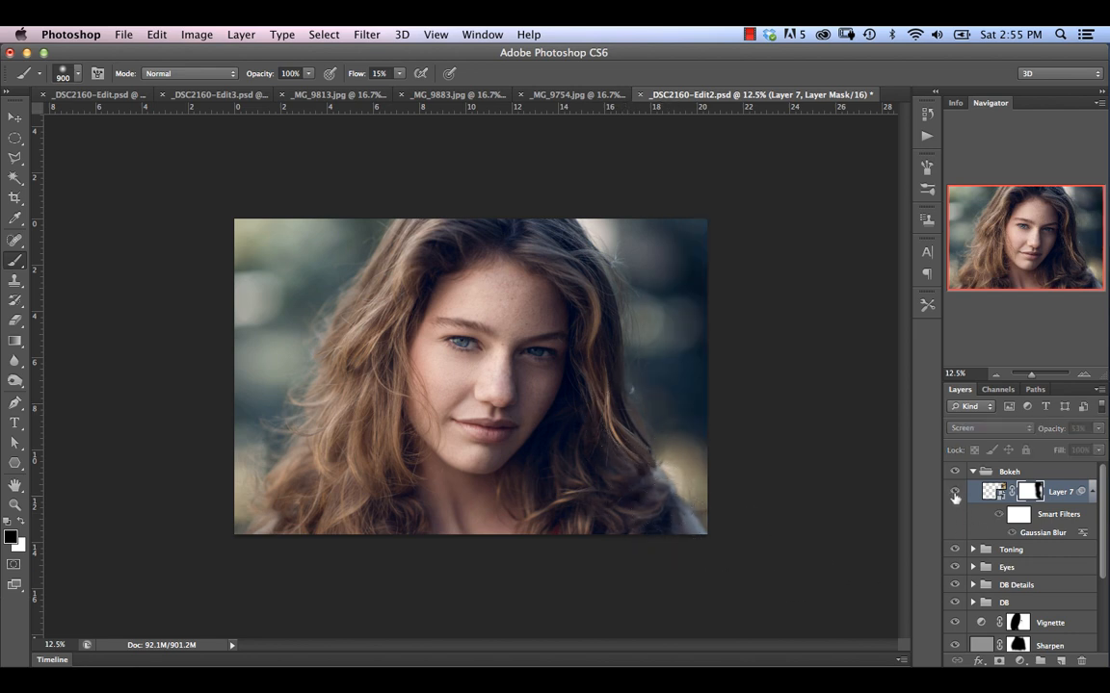
pyautogui.click(955, 493)
pyautogui.click(955, 493)
pyautogui.click(955, 494)
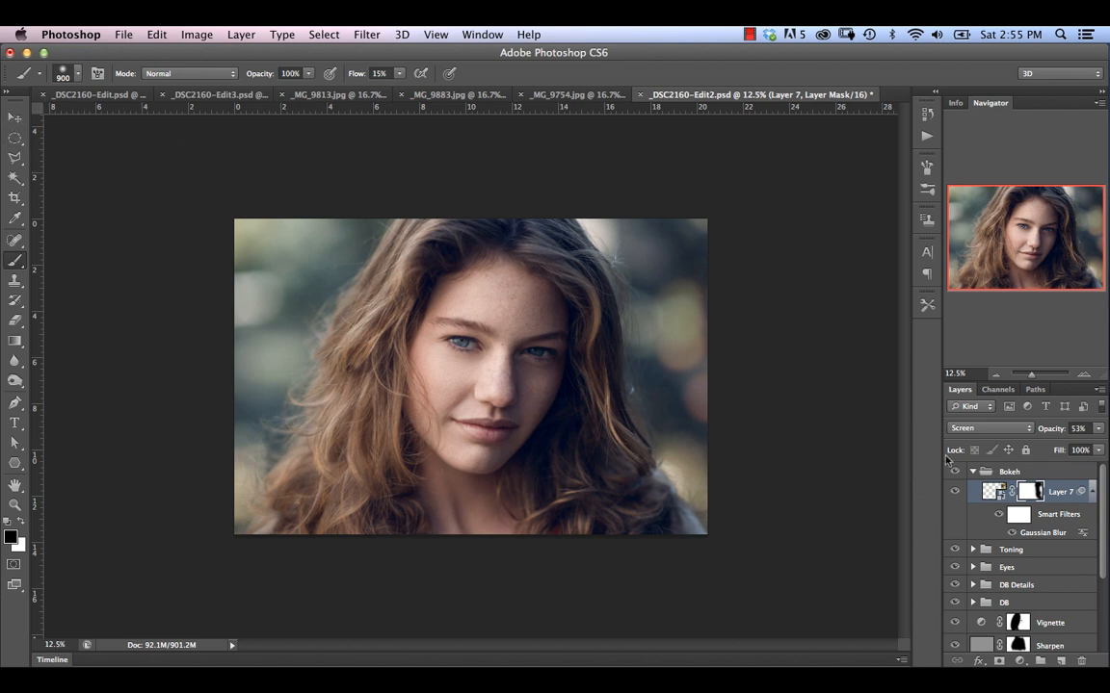
# Unlink the lights layer from its mask and reposition the lights in the background right of the hair.
pyautogui.click(993, 494)
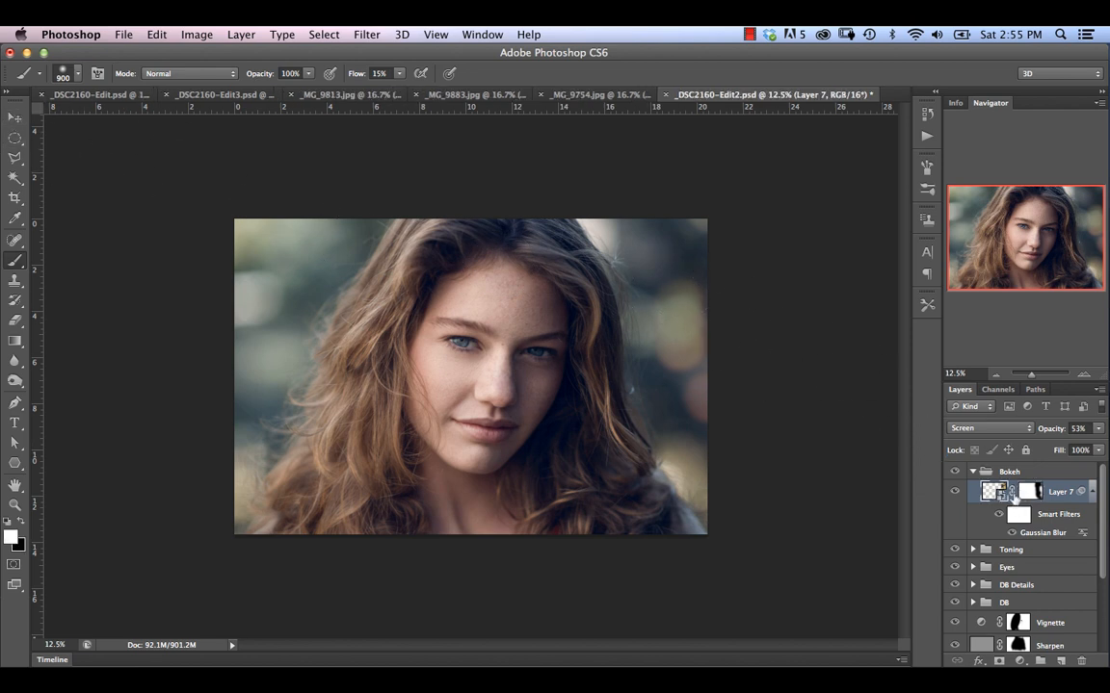
pyautogui.click(16, 118)
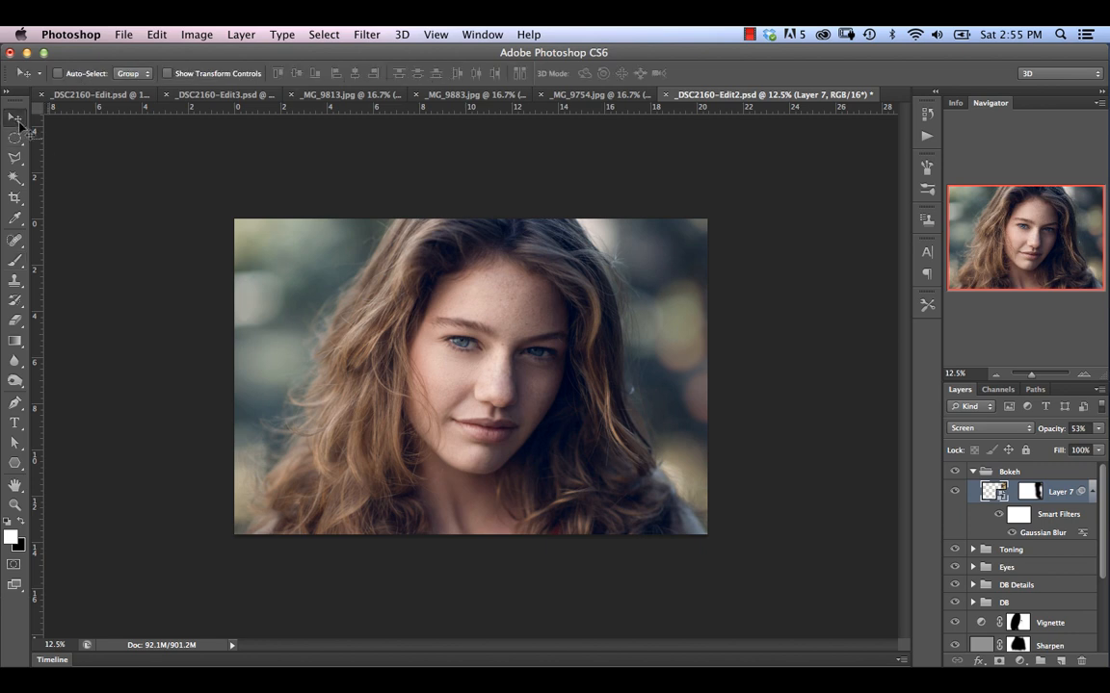
pyautogui.moveTo(704, 328); pyautogui.dragTo(690, 328)
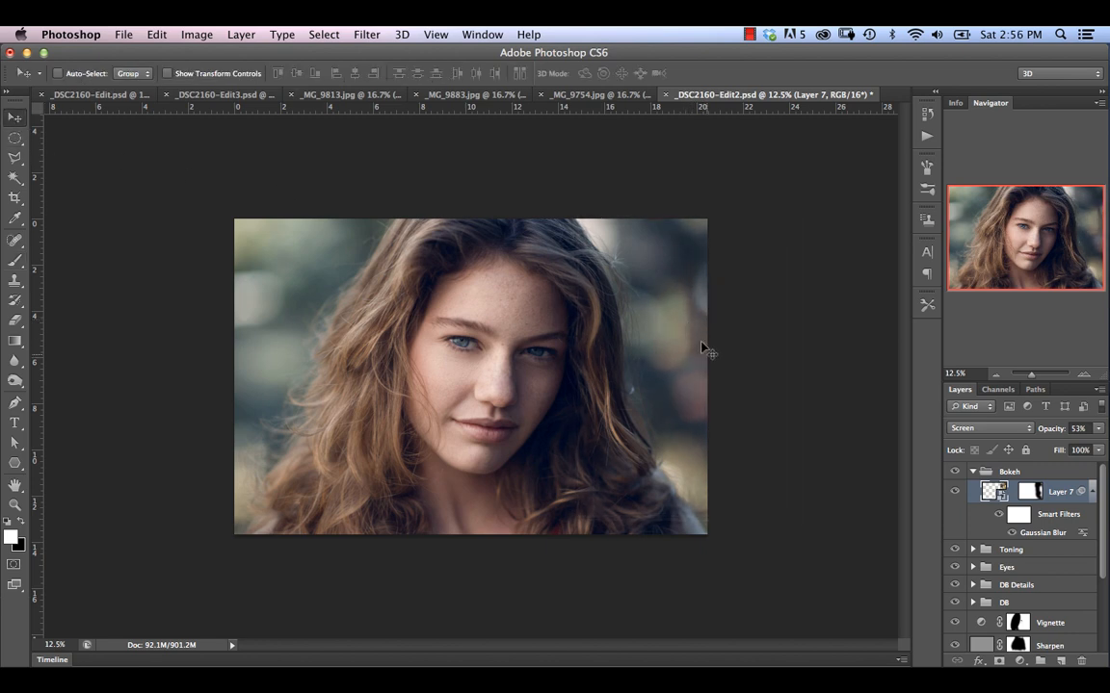
pyautogui.moveTo(674, 380); pyautogui.dragTo(698, 372)
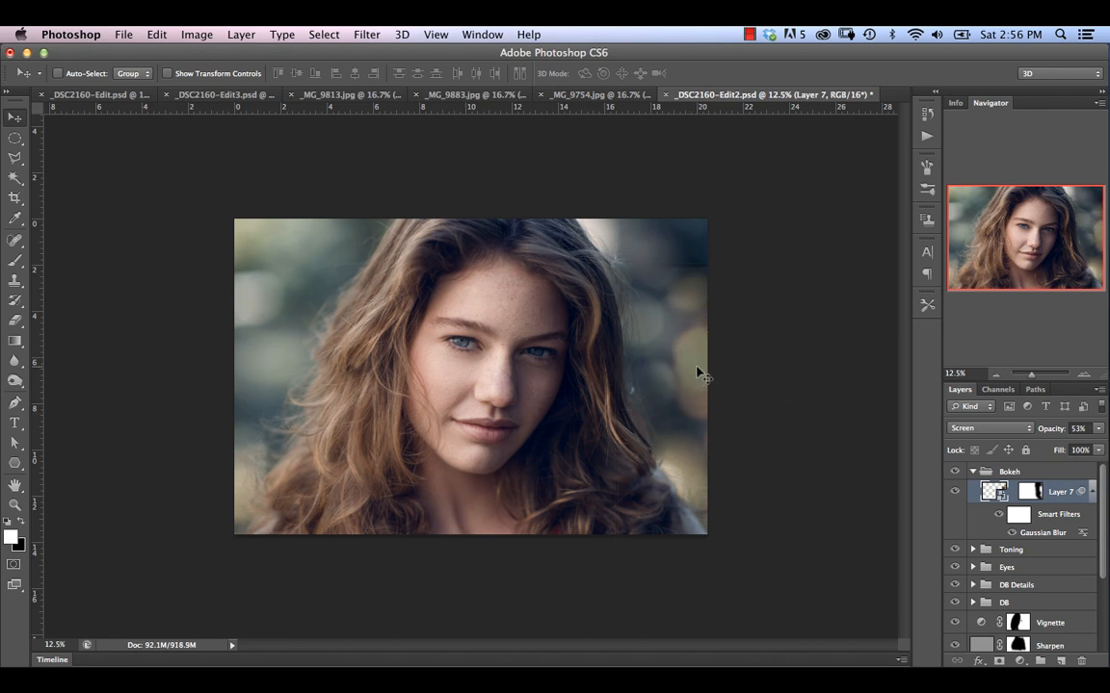
# Paint black on the lights layer's mask to hide the moved layer's upper edge near the photo's upper-right background.
pyautogui.click(1028, 493)
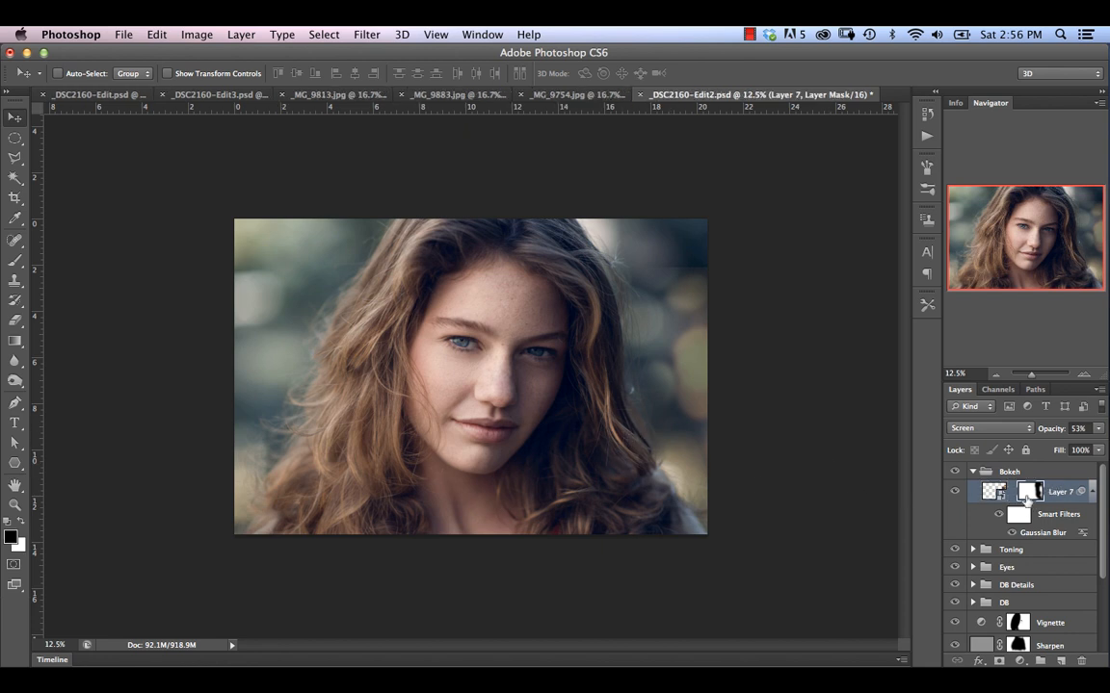
pyautogui.click(20, 262)
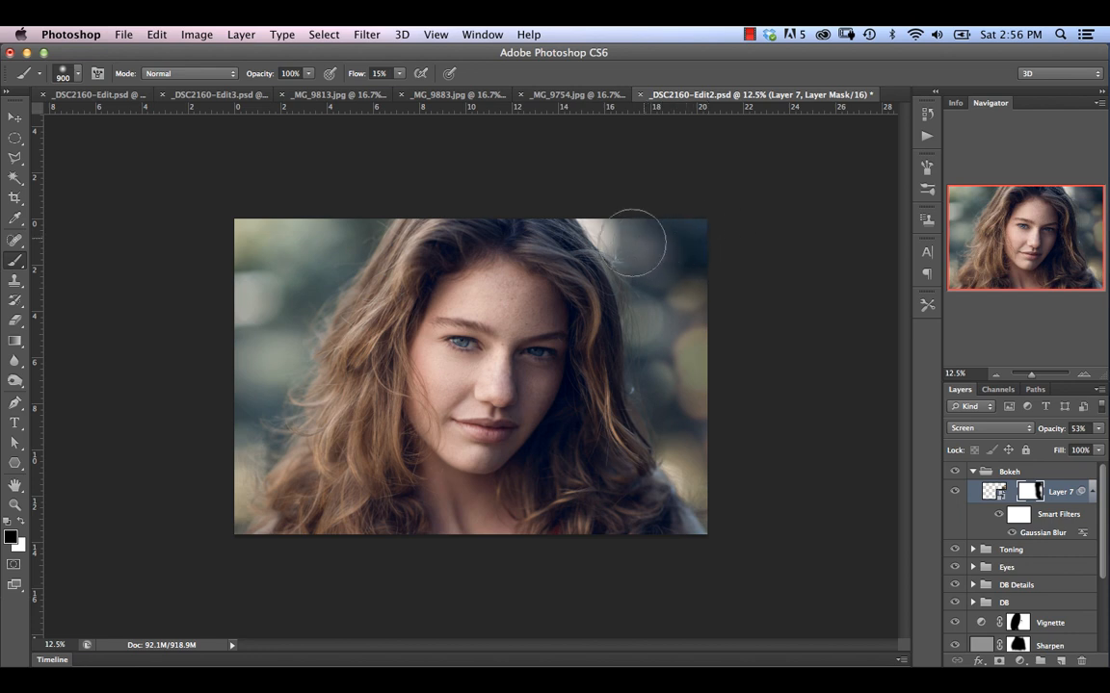
pyautogui.moveTo(690, 282); pyautogui.dragTo(716, 278)
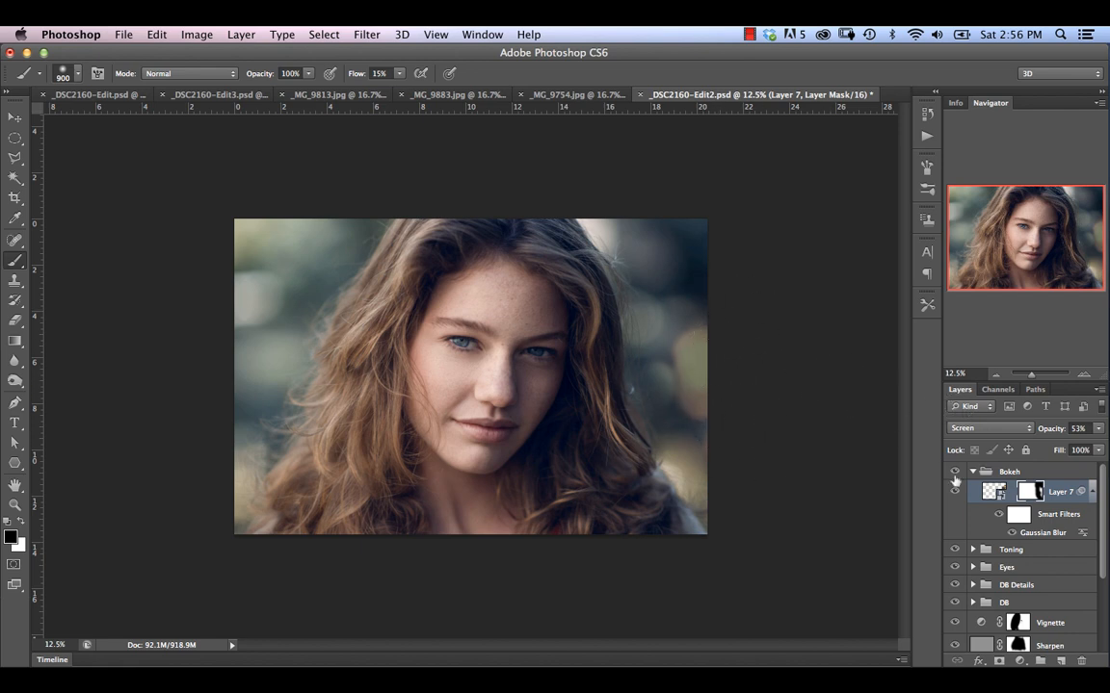
# Set the lights layer's Gaussian Blur smart filter radius to 38.8 pixels.
pyautogui.doubleClick(1038, 533)
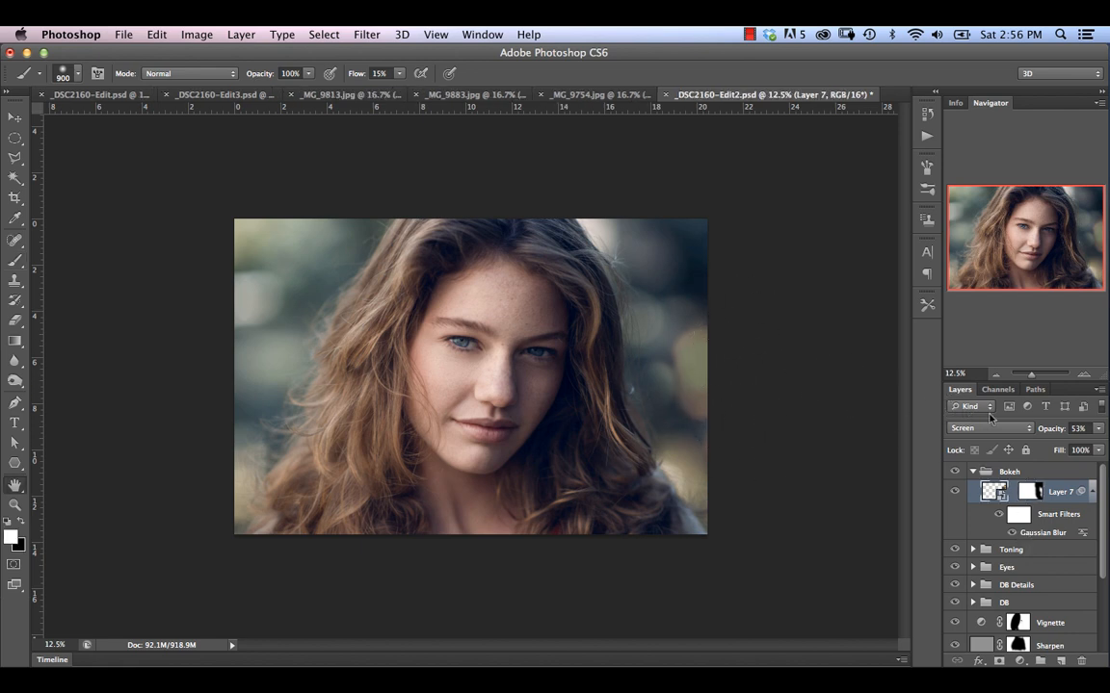
pyautogui.moveTo(812, 493); pyautogui.dragTo(817, 498)
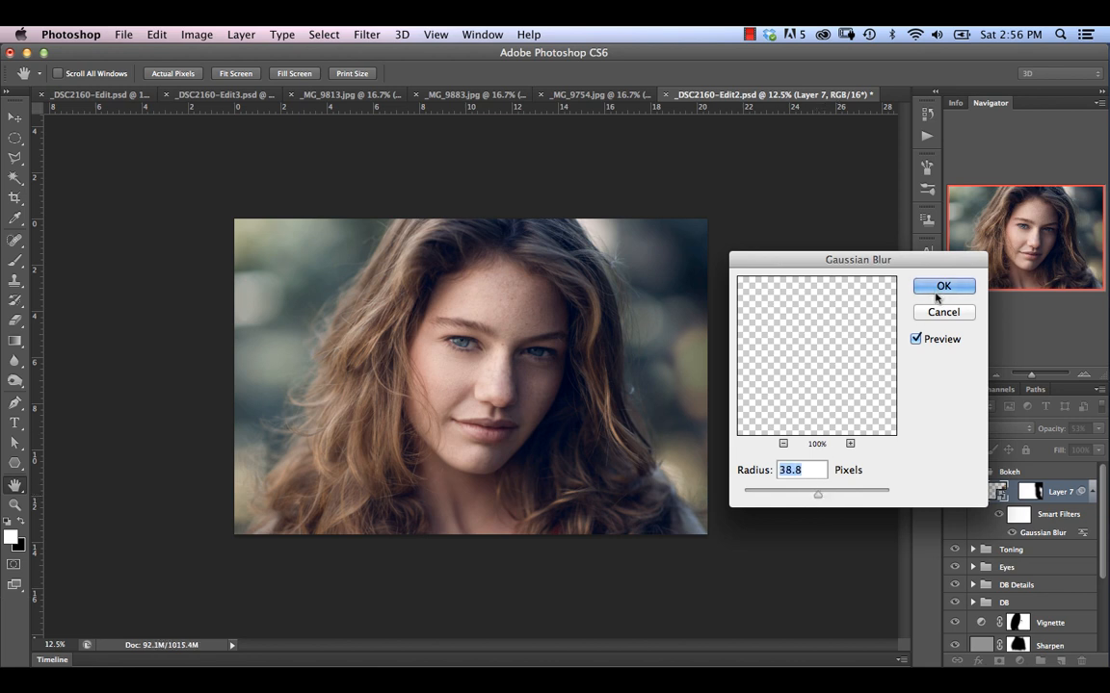
pyautogui.press('Return')
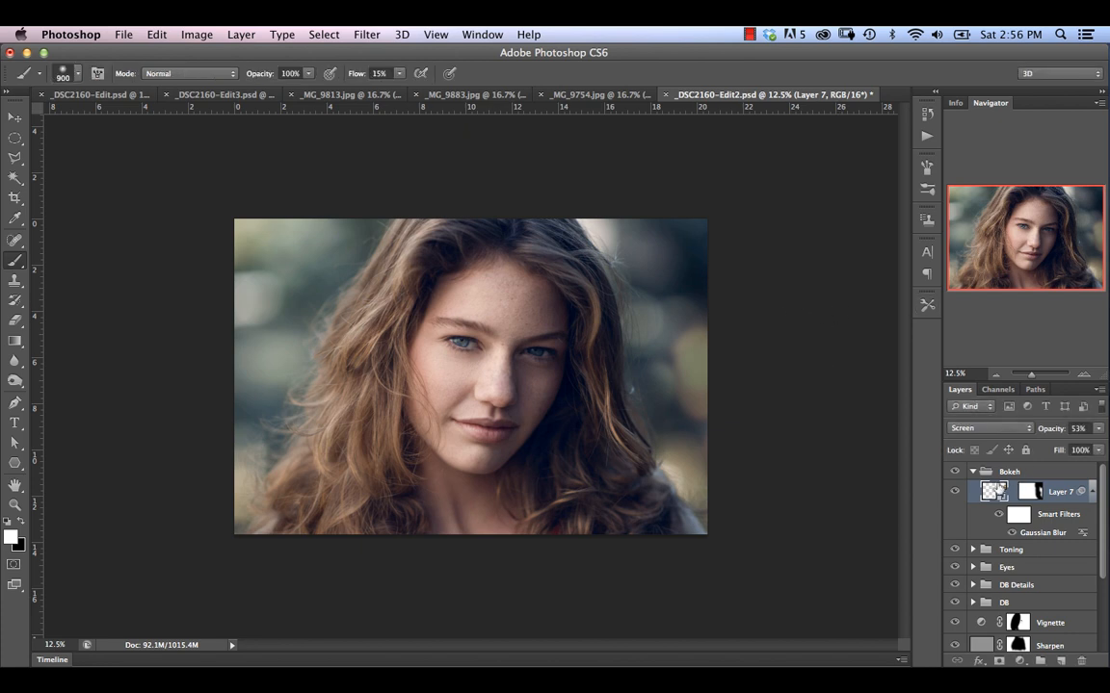
# Toggle the lights layer repeatedly to examine the result after repositioning and reblurring it.
pyautogui.click(954, 492)
pyautogui.click(954, 492)
pyautogui.click(954, 492)
pyautogui.click(955, 492)
pyautogui.click(955, 492)
pyautogui.click(954, 493)
# Copy the lights photo _MG_9754.jpg into the portrait document as a new layer and set its blend mode to Screen.
pyautogui.click(591, 95)
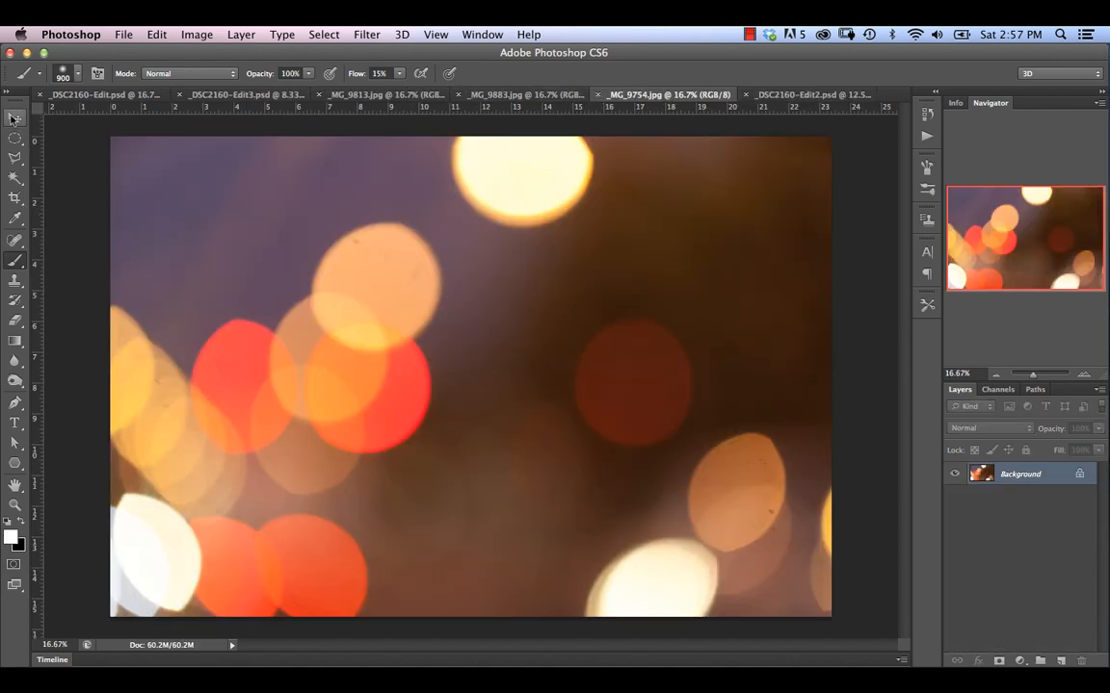
pyautogui.click(14, 118)
pyautogui.moveTo(445, 313); pyautogui.dragTo(529, 321)
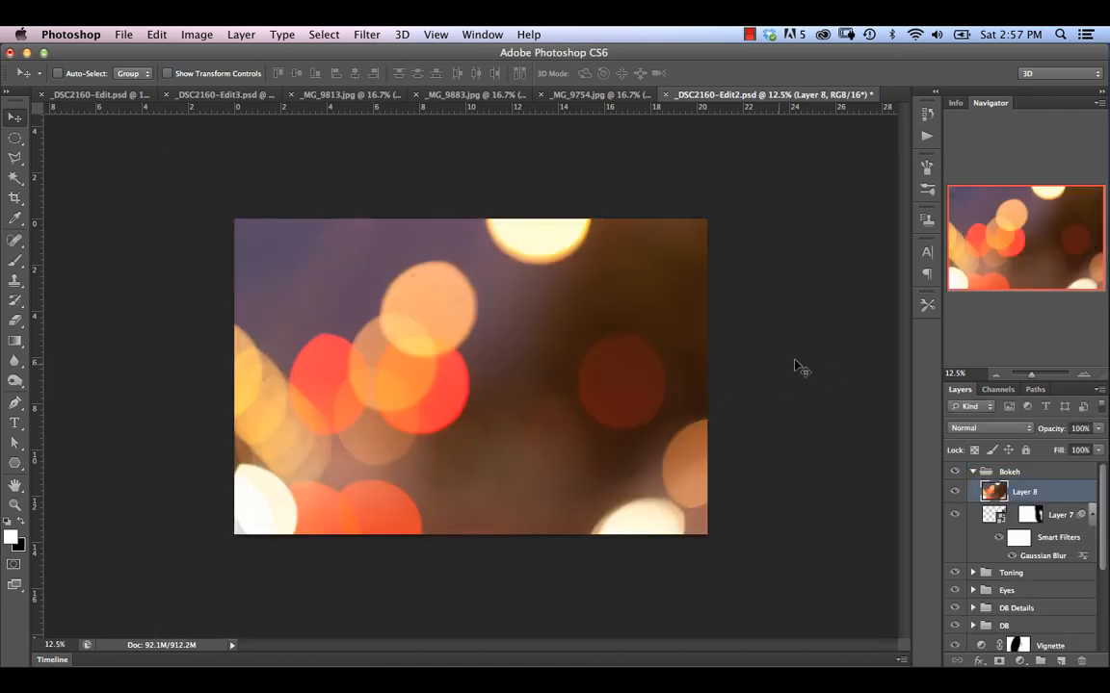
pyautogui.click(973, 432)
pyautogui.click(963, 487)
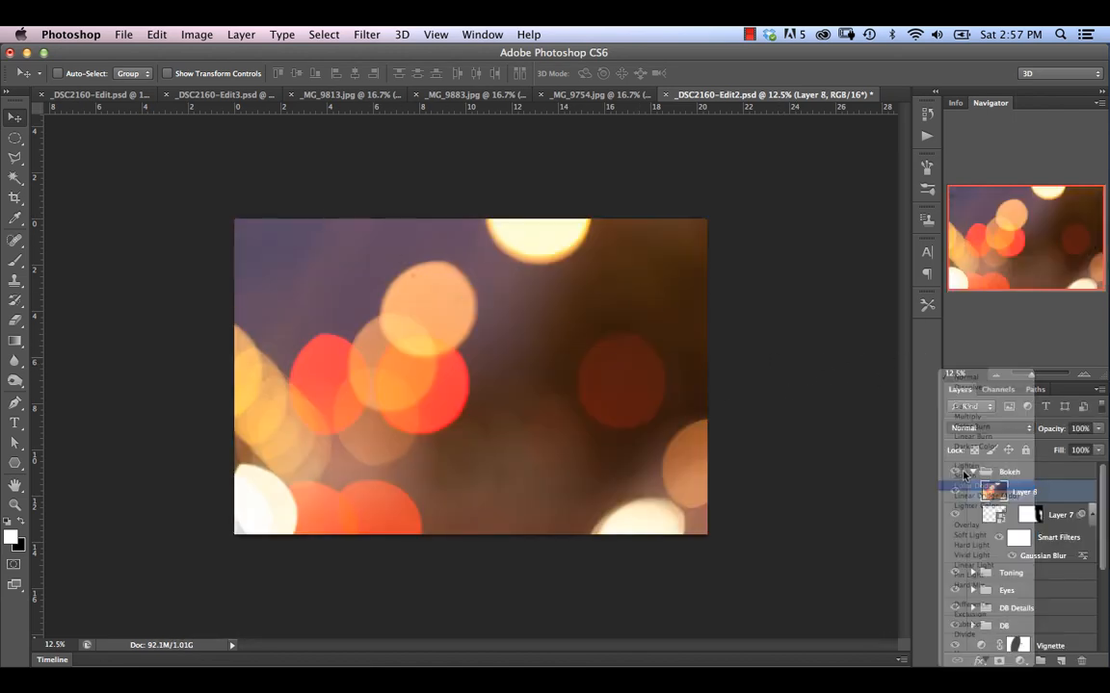
pyautogui.click(992, 428)
pyautogui.click(998, 422)
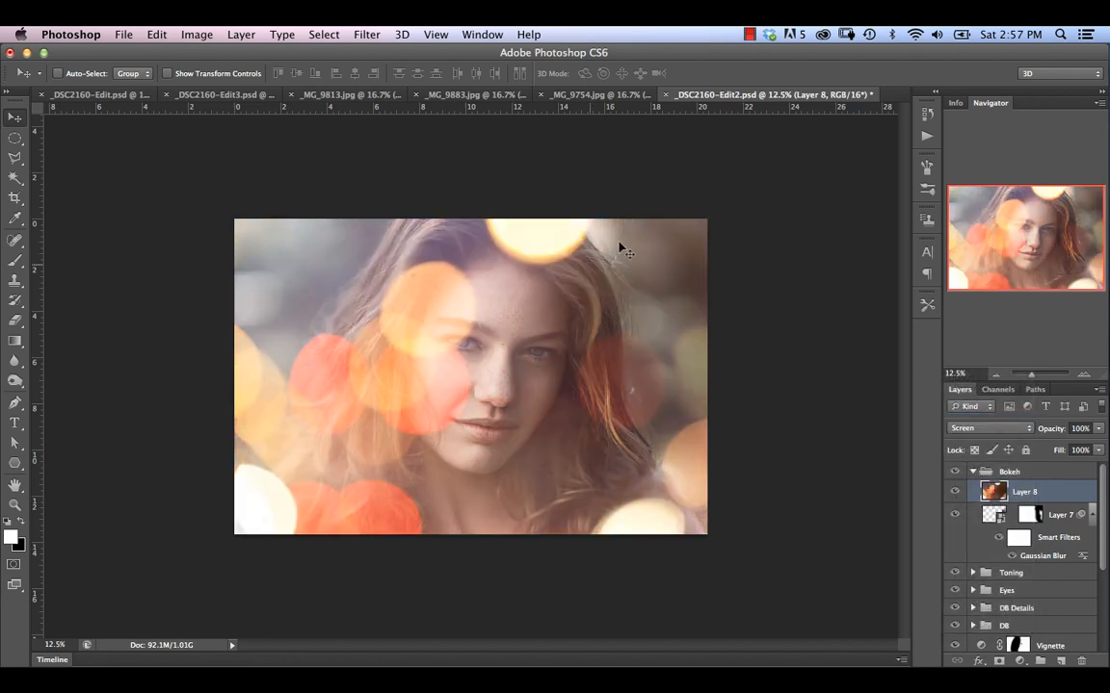
# Rotate the new lights layer 90° and scale it to 64.10% over the left side of the portrait.
pyautogui.press('super+t')
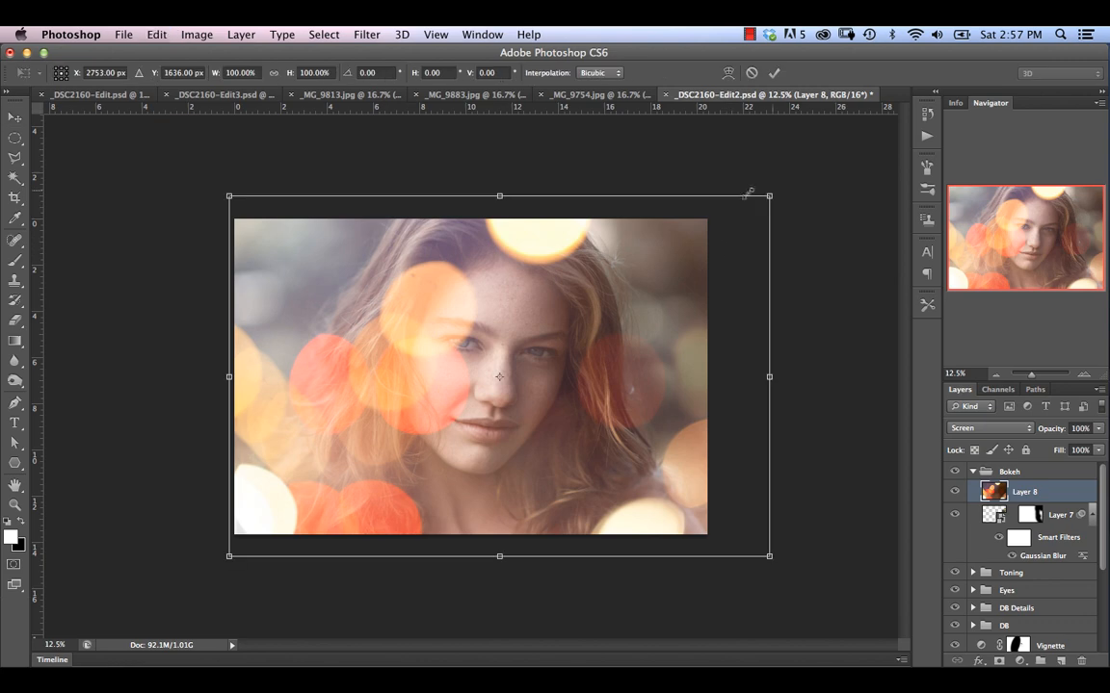
pyautogui.moveTo(785, 176); pyautogui.dragTo(621, 530)
pyautogui.press('super+0')
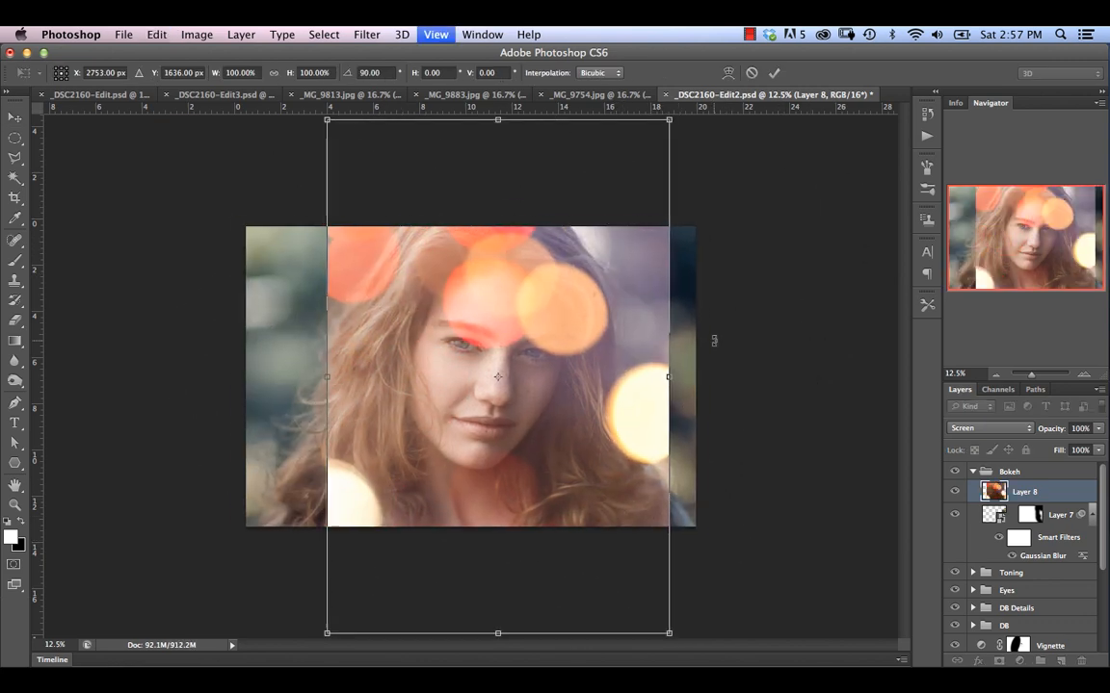
pyautogui.moveTo(666, 121); pyautogui.dragTo(546, 298)
pyautogui.moveTo(440, 421); pyautogui.dragTo(359, 331)
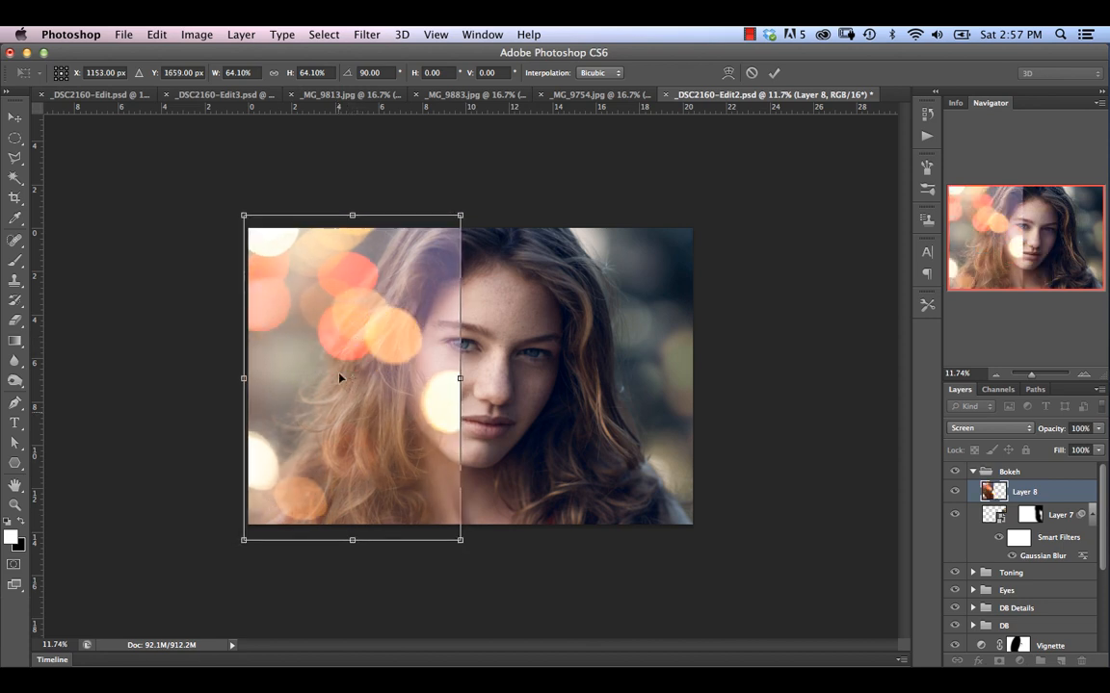
# Scale the new lights layer proportionally to 56.62%, align it with the portrait's upper-left corner, and apply the transform.
pyautogui.moveTo(352, 539); pyautogui.dragTo(352, 514)
pyautogui.press('super+z')
pyautogui.moveTo(463, 541); pyautogui.dragTo(431, 513)
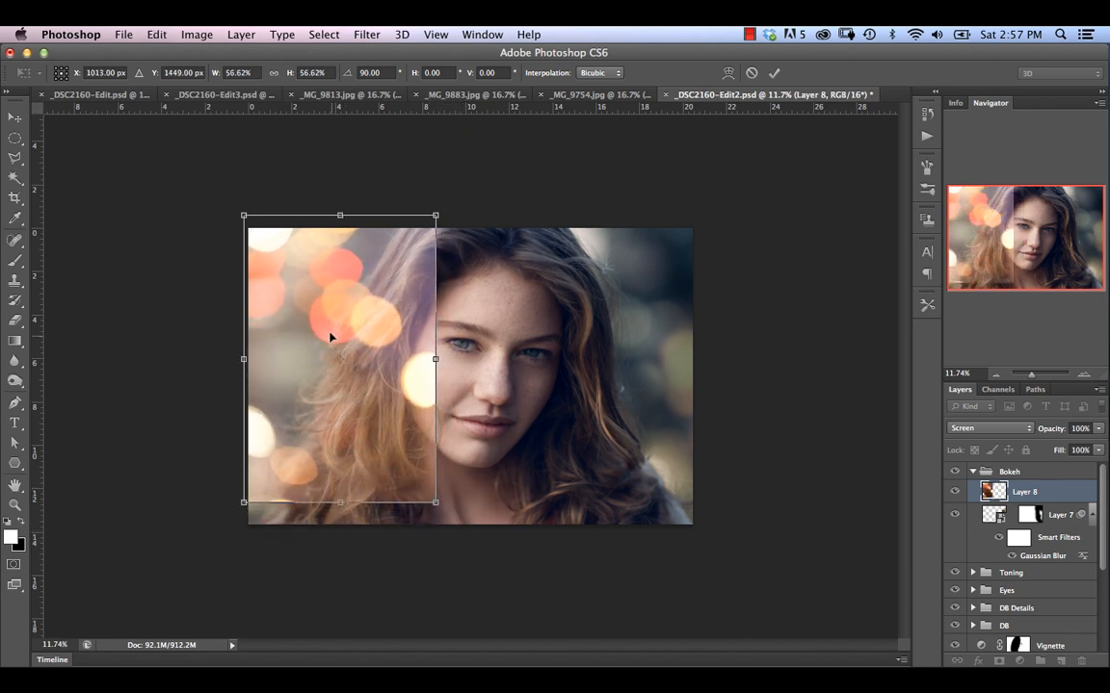
pyautogui.moveTo(330, 334); pyautogui.dragTo(333, 347)
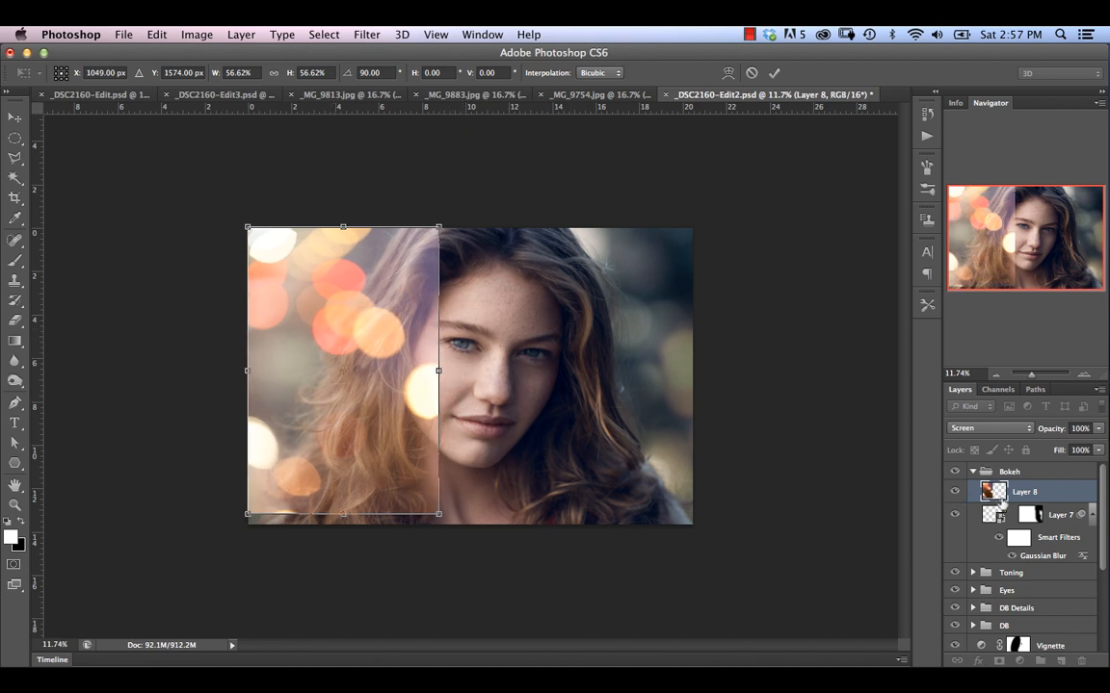
pyautogui.press('Return')
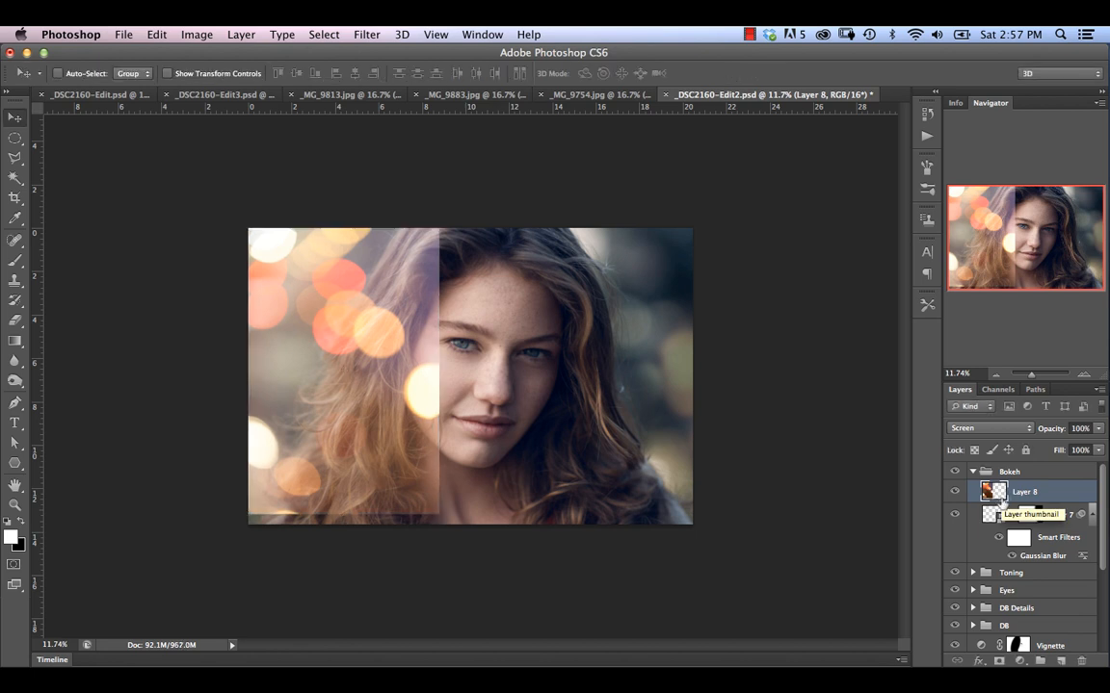
# Mute the red and orange tones of the new lights layer with a Hue/Saturation adjustment.
pyautogui.hotkey('ctrl', 'u')
pyautogui.moveTo(830, 468)
pyautogui.mouseDown()
pyautogui.moveTo(864, 463)
pyautogui.moveTo(813, 476)
pyautogui.mouseUp()
pyautogui.moveTo(851, 469); pyautogui.dragTo(846, 464)
pyautogui.moveTo(838, 506); pyautogui.dragTo(832, 551)
pyautogui.click(1007, 383)
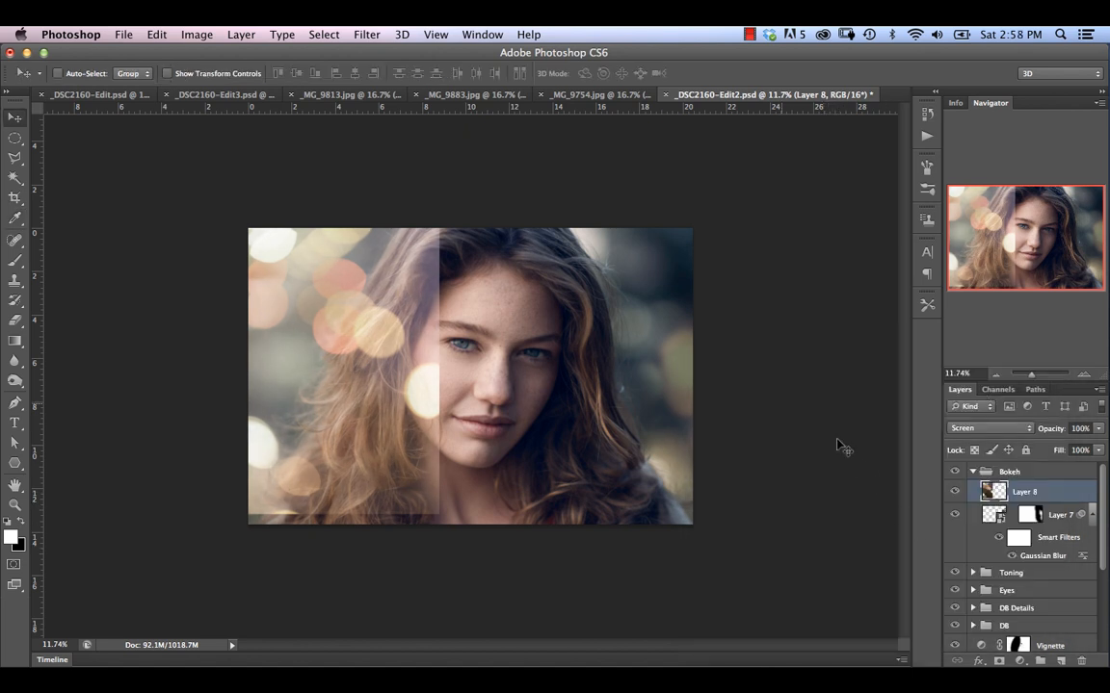
# Lower the new lights layer's opacity to 61% and convert the layer for smart filters.
pyautogui.moveTo(1057, 433); pyautogui.dragTo(1026, 429)
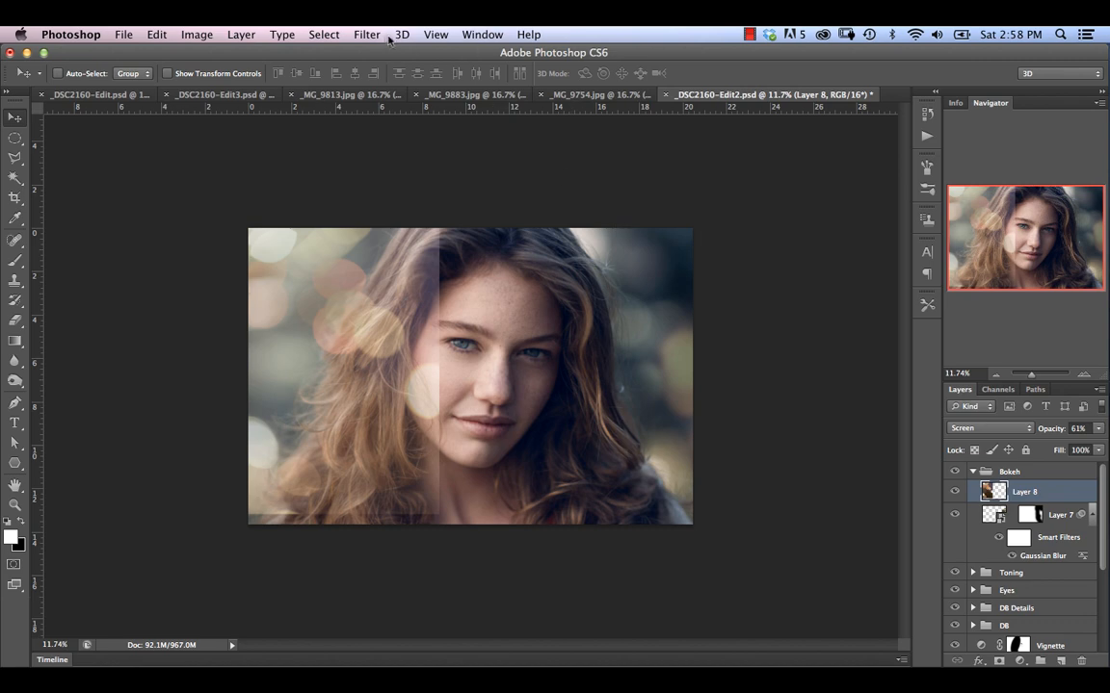
pyautogui.click(390, 36)
pyautogui.click(357, 81)
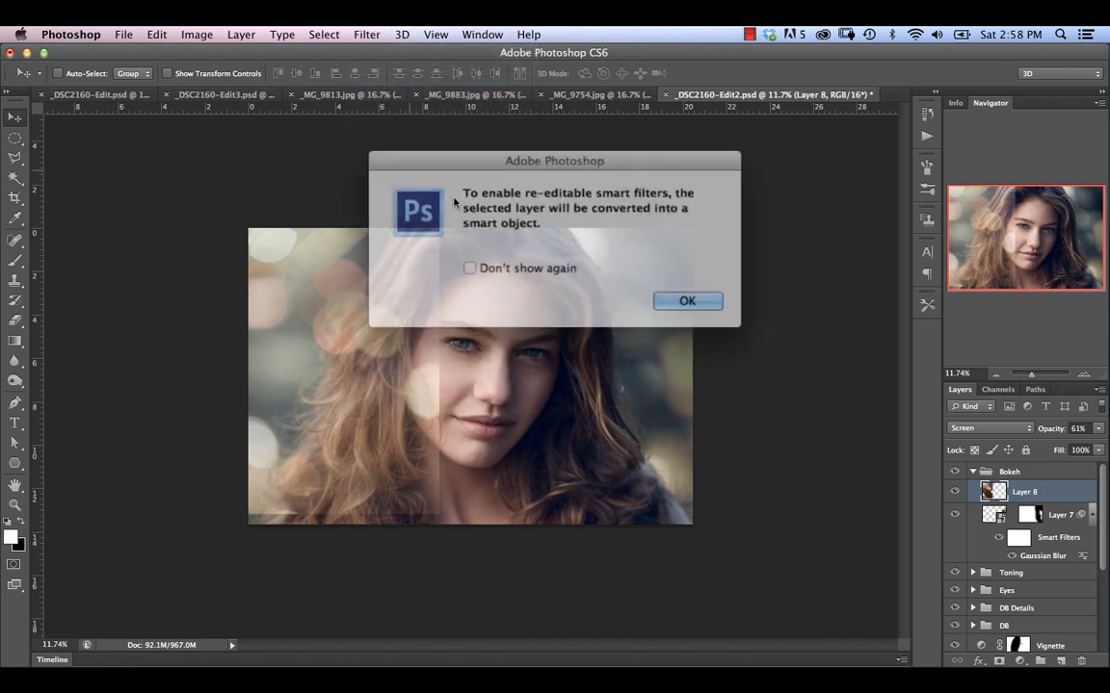
pyautogui.press('Return')
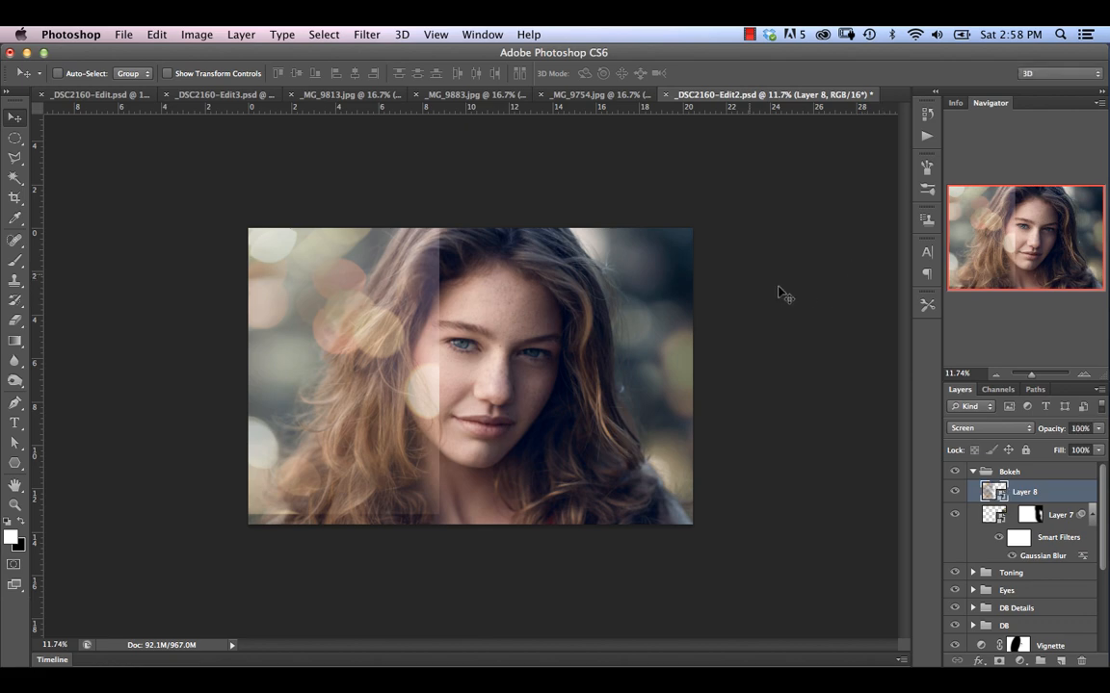
# Apply a Gaussian Blur with a radius of 23.3 pixels to Layer 8.
pyautogui.click(370, 34)
pyautogui.click(383, 54)
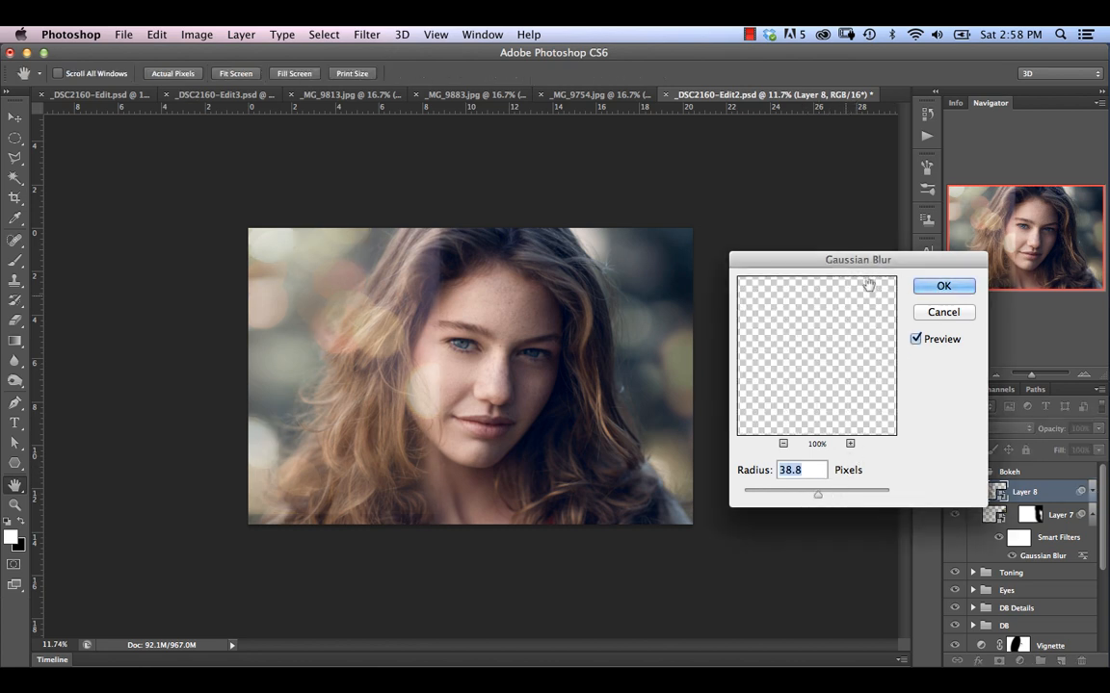
pyautogui.moveTo(817, 494); pyautogui.dragTo(808, 497)
pyautogui.click(944, 288)
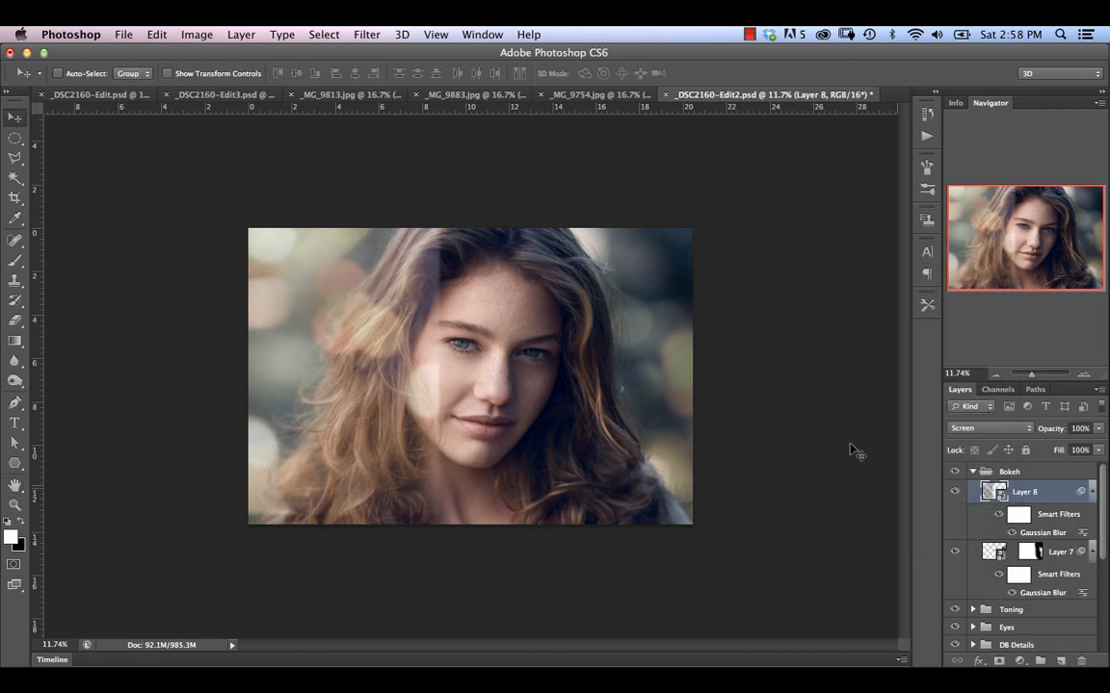
# Add a mask to Layer 8 and paint the lights off the face and hair with a 900 px black brush at 15% flow.
pyautogui.click(999, 662)
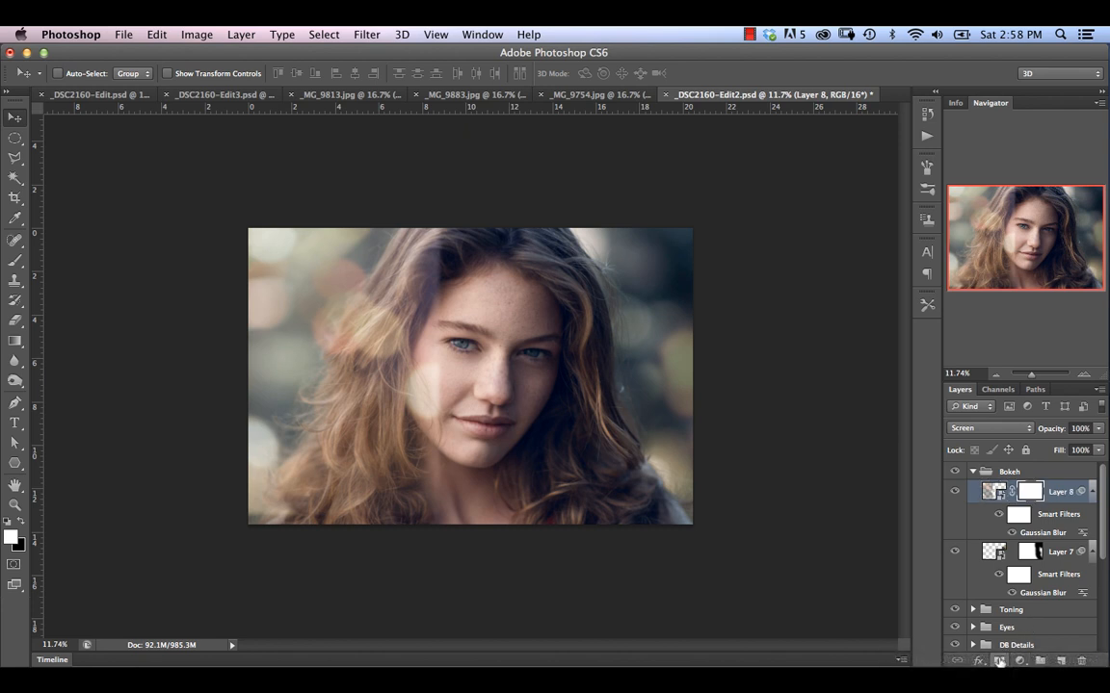
pyautogui.click(15, 261)
pyautogui.moveTo(433, 395)
pyautogui.mouseDown()
pyautogui.moveTo(426, 292)
pyautogui.moveTo(390, 240)
pyautogui.moveTo(337, 313)
pyautogui.moveTo(318, 299)
pyautogui.moveTo(371, 316)
pyautogui.moveTo(332, 476)
pyautogui.moveTo(337, 380)
pyautogui.moveTo(314, 393)
pyautogui.moveTo(373, 262)
pyautogui.moveTo(418, 302)
pyautogui.mouseUp()
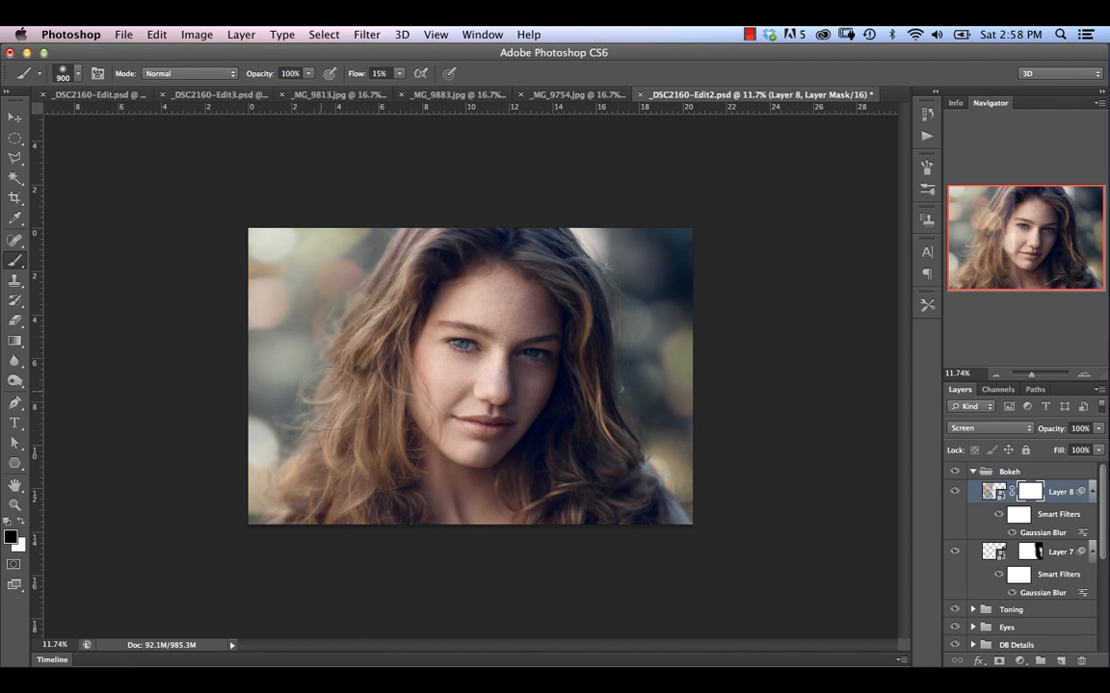
pyautogui.moveTo(349, 401)
pyautogui.mouseDown()
pyautogui.moveTo(340, 489)
pyautogui.moveTo(315, 528)
pyautogui.moveTo(341, 475)
pyautogui.moveTo(323, 434)
pyautogui.moveTo(350, 507)
pyautogui.moveTo(415, 474)
pyautogui.moveTo(405, 310)
pyautogui.moveTo(359, 332)
pyautogui.mouseUp()
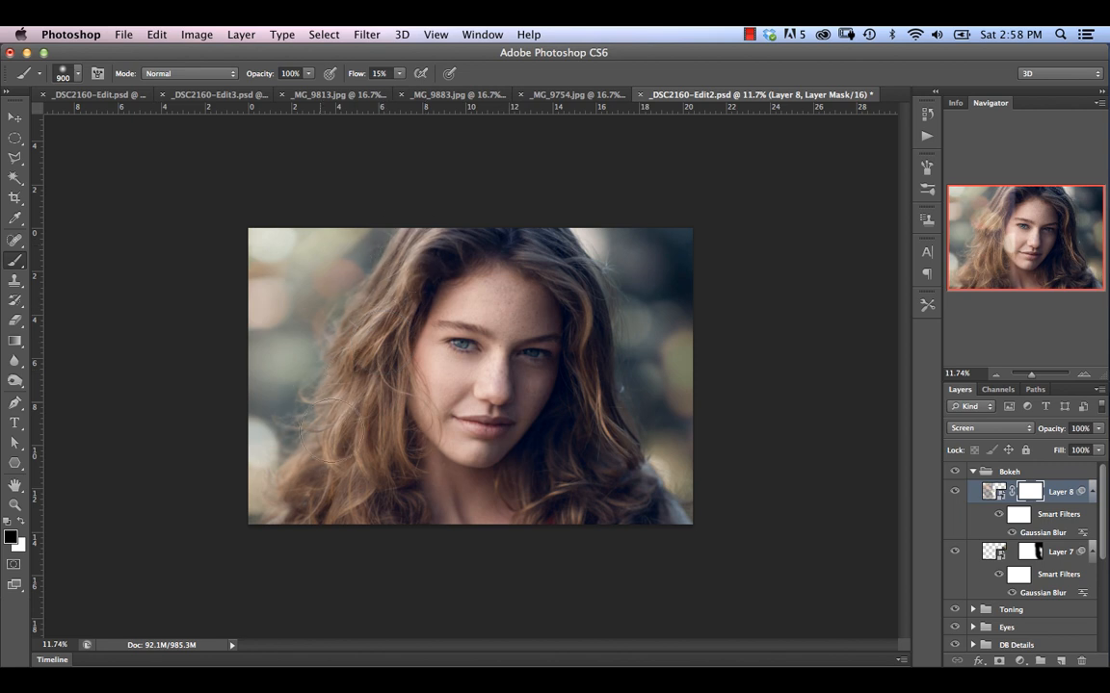
pyautogui.moveTo(287, 404)
pyautogui.mouseDown()
pyautogui.moveTo(243, 366)
pyautogui.moveTo(257, 371)
pyautogui.mouseUp()
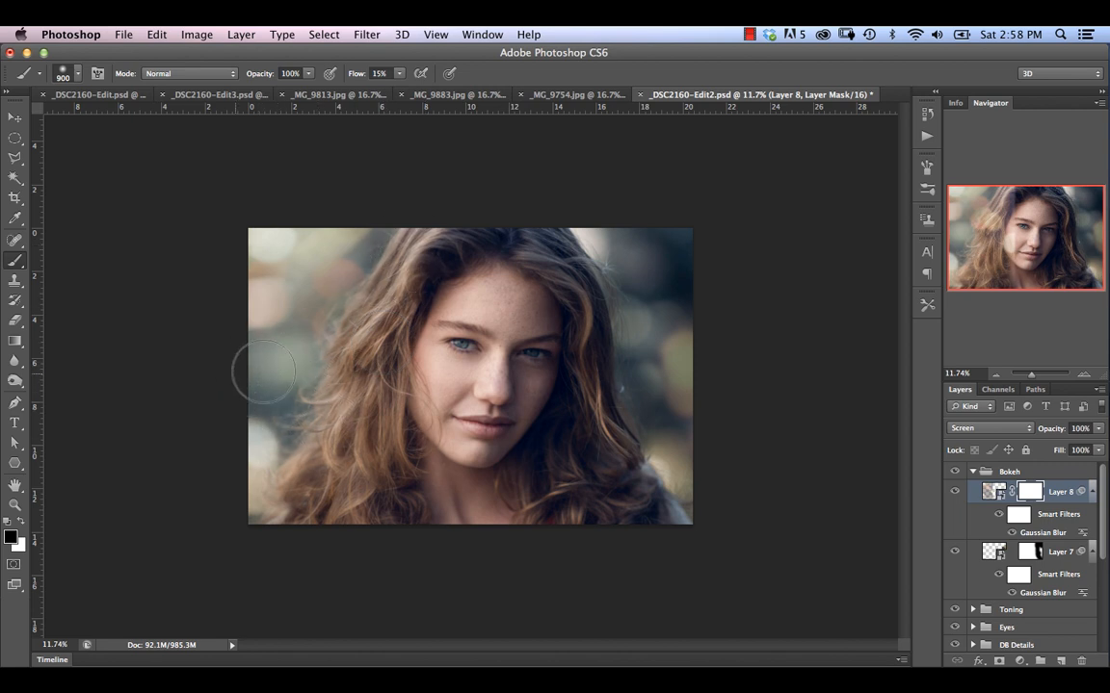
# Toggle Layer 8's visibility to compare the portrait with and without the masked lights.
pyautogui.click(954, 492)
pyautogui.click(954, 492)
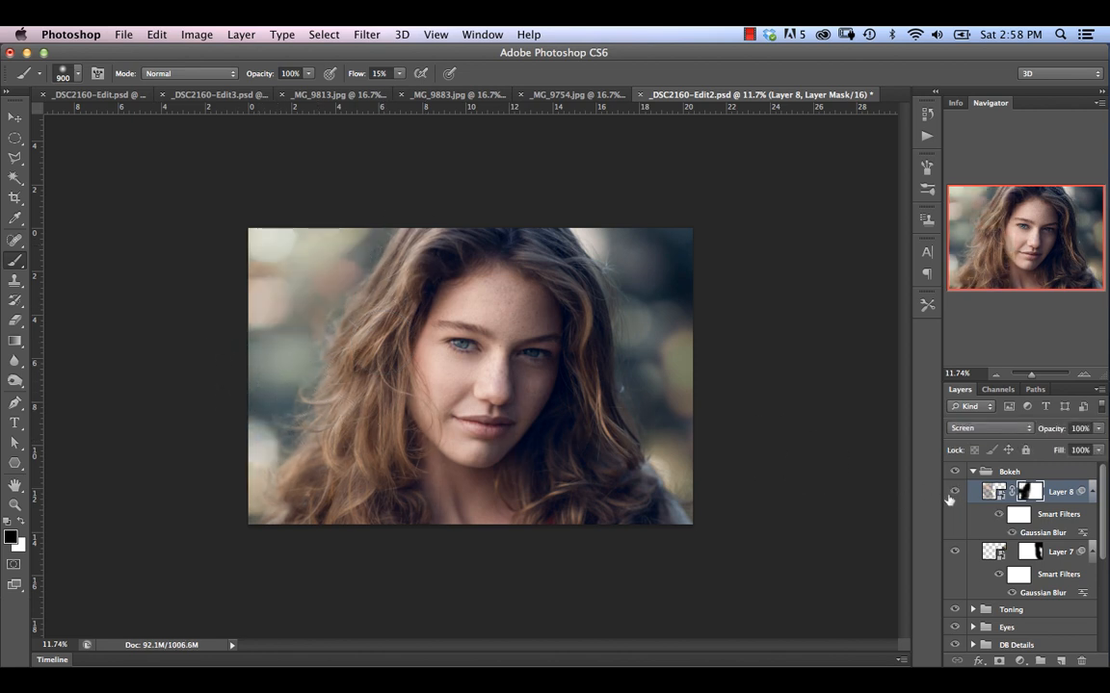
pyautogui.click(954, 492)
pyautogui.click(953, 492)
pyautogui.click(953, 492)
pyautogui.click(954, 492)
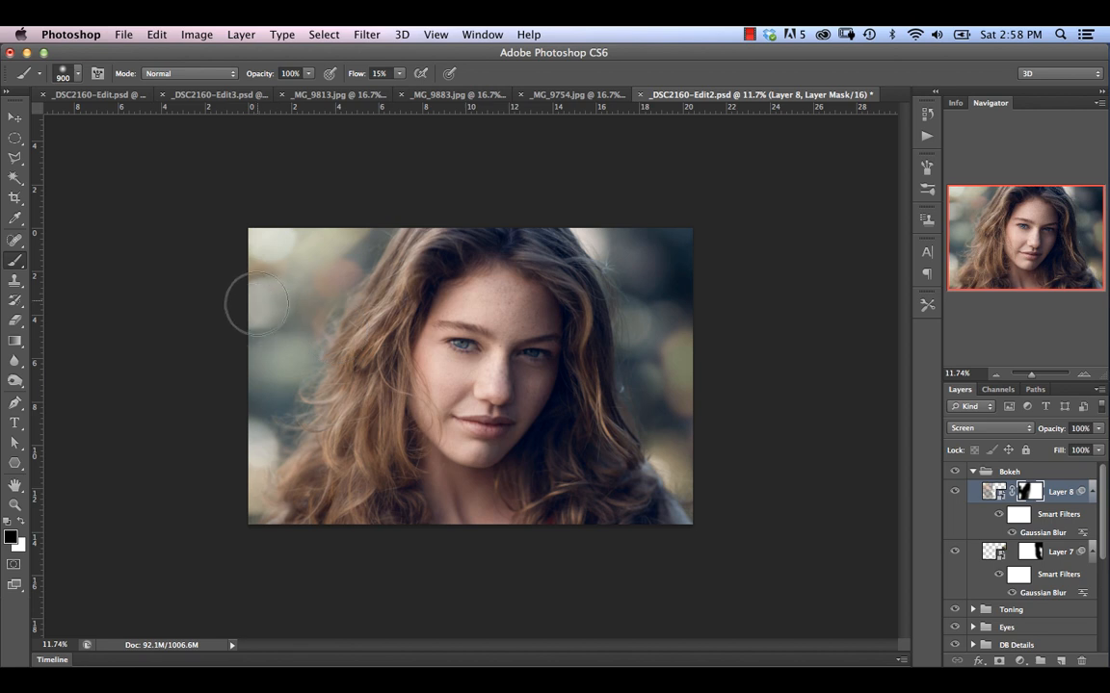
pyautogui.click(953, 493)
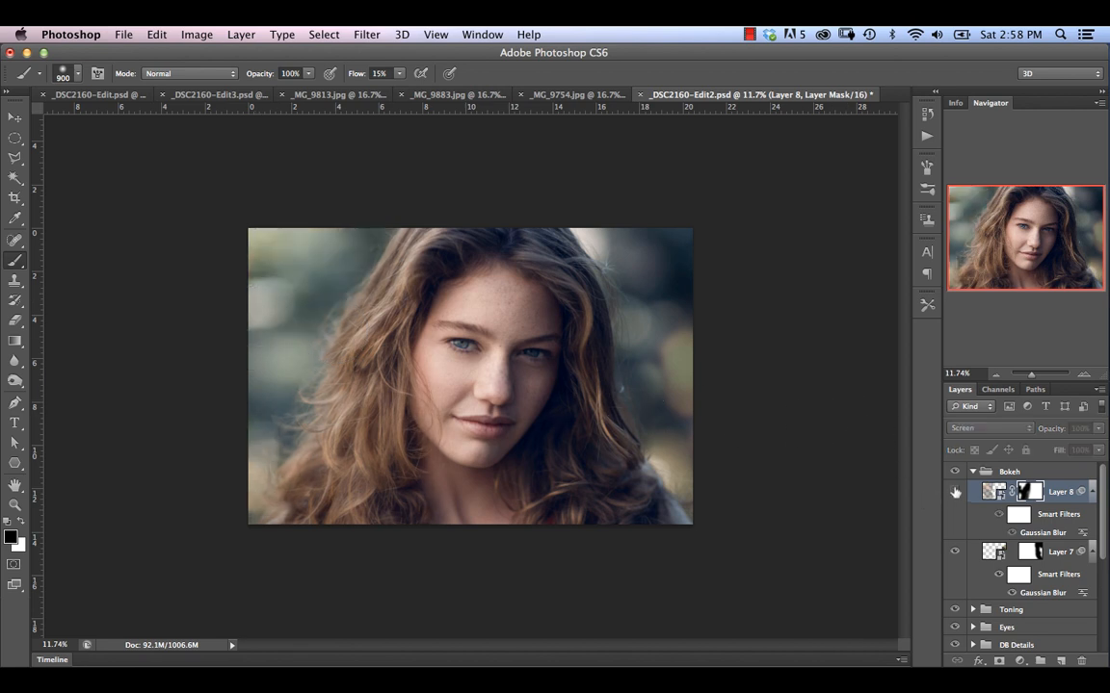
pyautogui.click(954, 493)
pyautogui.click(954, 492)
pyautogui.click(954, 492)
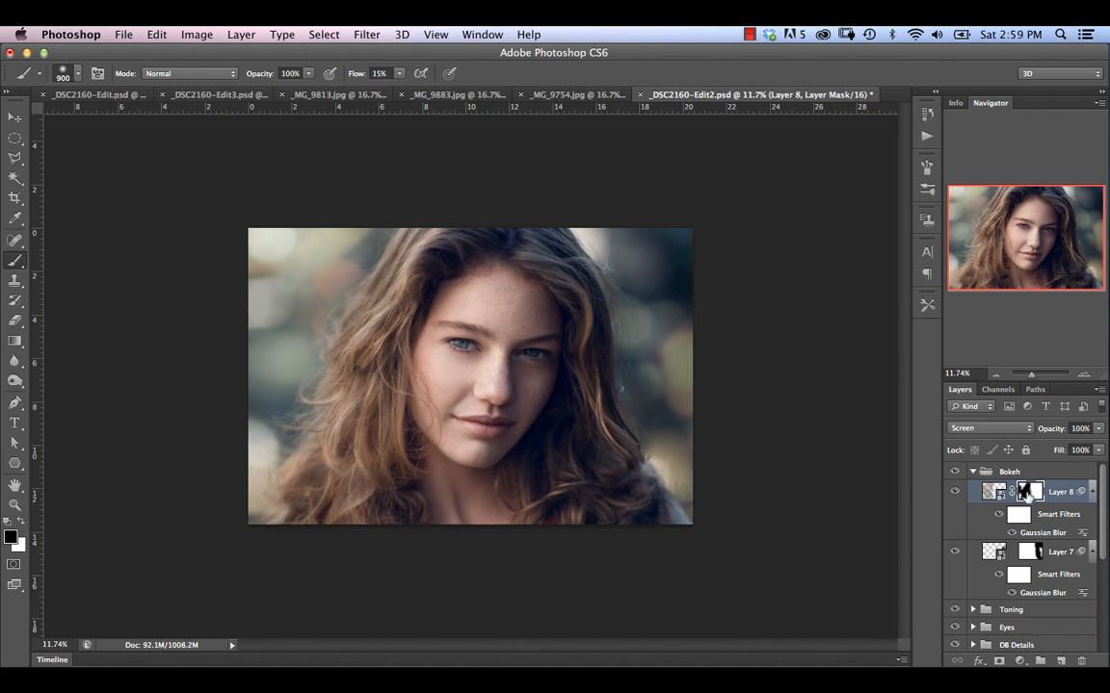
# Display Layer 8's mask on its own and fill the patchy gaps over the subject with black.
pyautogui.keyDown('alt'); pyautogui.click(1029, 493); pyautogui.keyUp('alt')
pyautogui.keyDown('alt'); pyautogui.click(1029, 493); pyautogui.keyUp('alt')
pyautogui.keyDown('alt'); pyautogui.click(1028, 494); pyautogui.keyUp('alt')
pyautogui.keyDown('alt'); pyautogui.click(1027, 495); pyautogui.keyUp('alt')
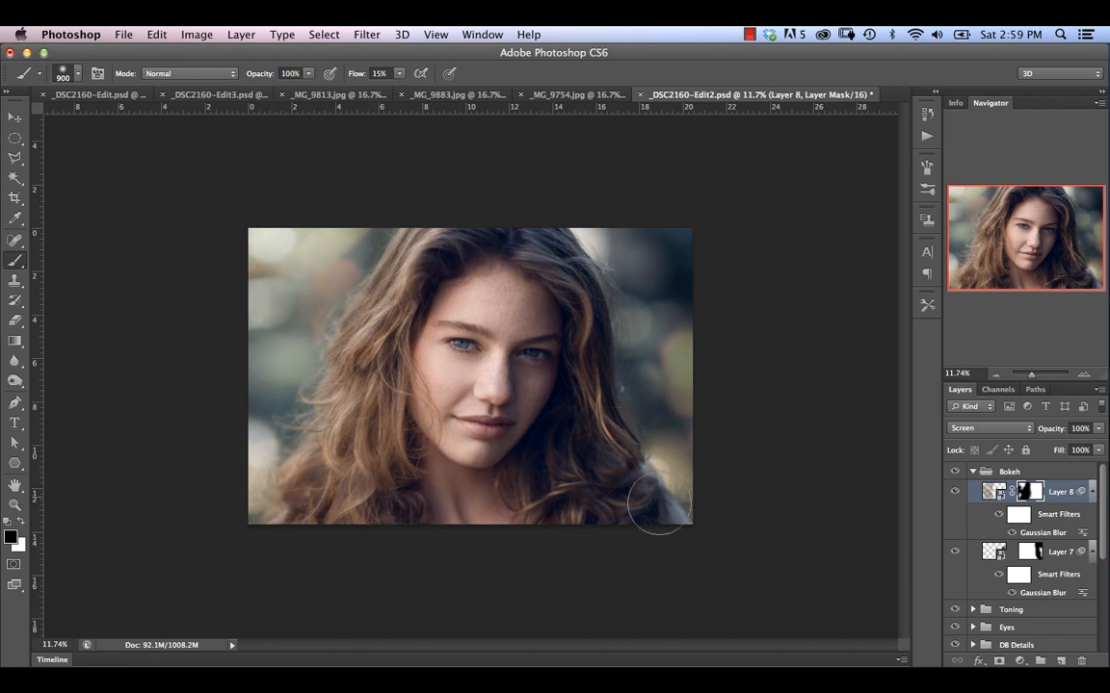
# Hide and show Layer 8 repeatedly to check the cleaned-up mask against the original background.
pyautogui.click(955, 492)
pyautogui.click(955, 492)
pyautogui.click(954, 492)
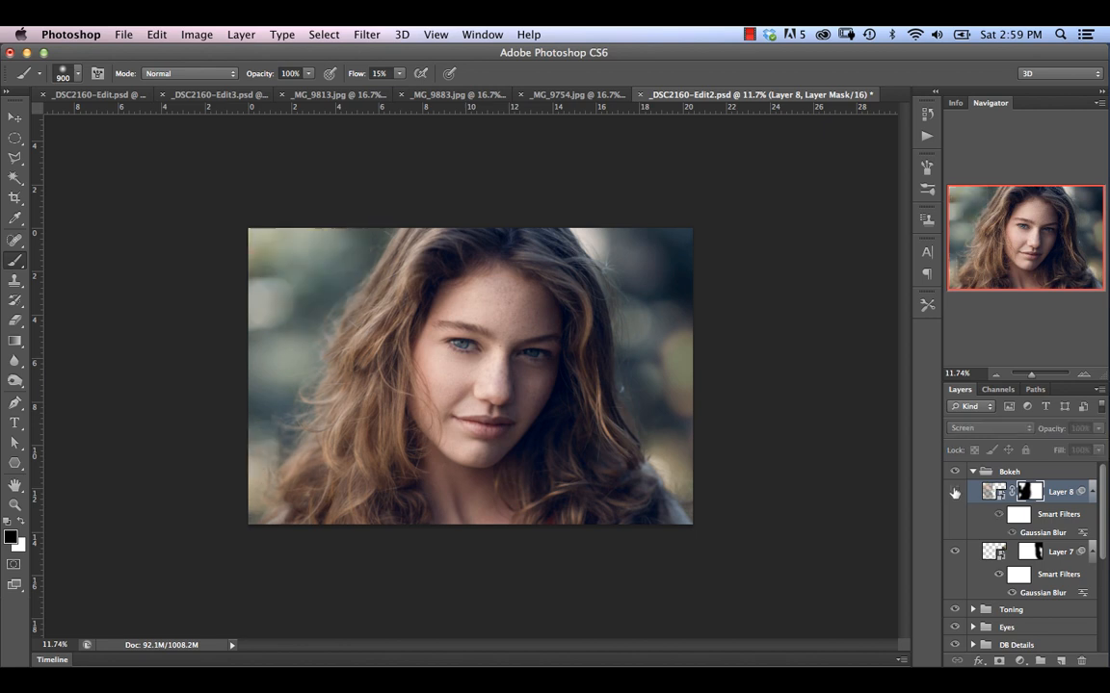
pyautogui.click(954, 492)
pyautogui.click(954, 492)
pyautogui.click(955, 492)
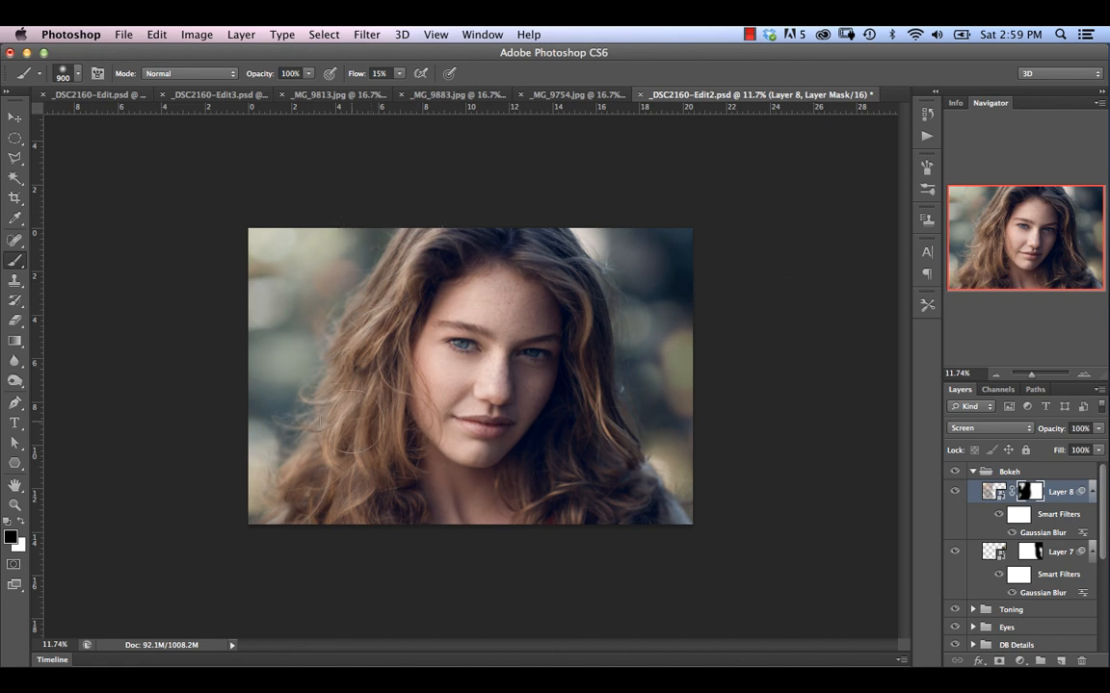
pyautogui.click(956, 494)
pyautogui.click(957, 494)
pyautogui.click(957, 494)
pyautogui.click(956, 494)
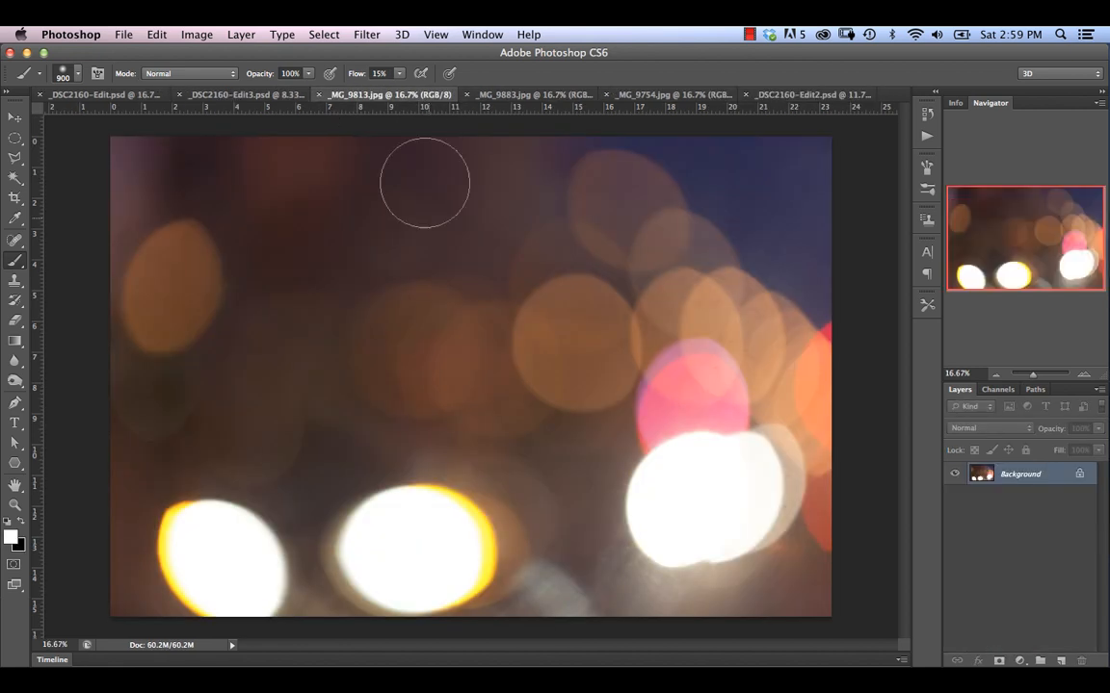
# Copy the _MG_9813.jpg lights photo into the _DSC2160-Edit2.psd portrait as a new layer in the Bokeh group.
pyautogui.click(311, 94)
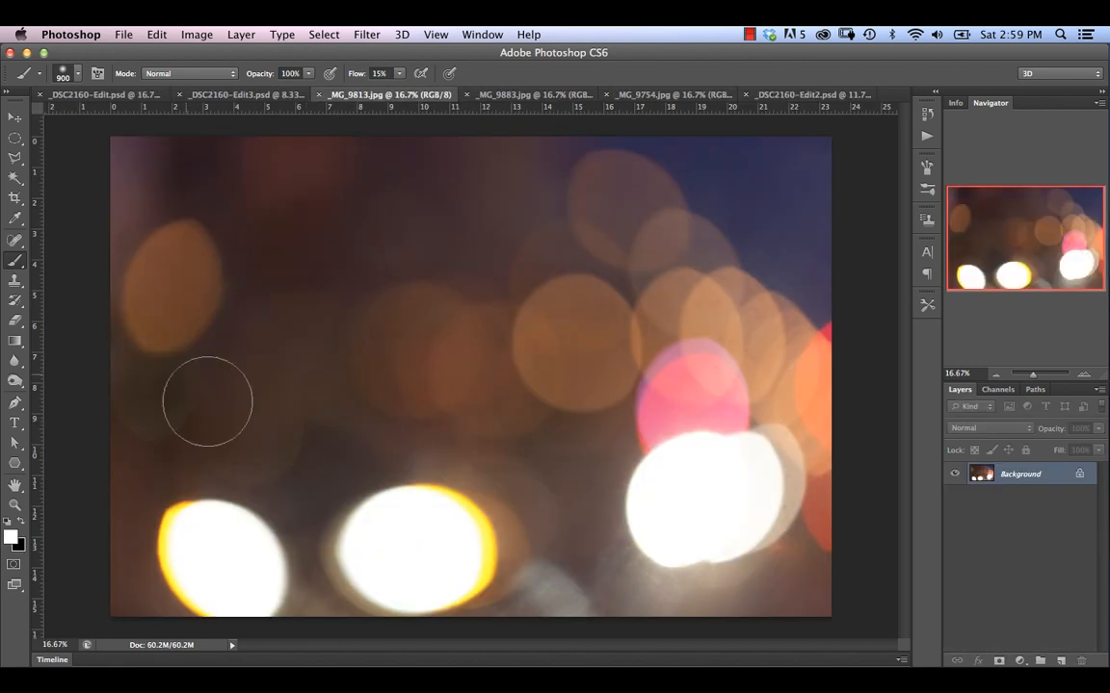
pyautogui.click(14, 117)
pyautogui.moveTo(510, 307)
pyautogui.mouseDown()
pyautogui.moveTo(718, 88)
pyautogui.moveTo(771, 94)
pyautogui.moveTo(578, 240)
pyautogui.moveTo(573, 263)
pyautogui.moveTo(448, 361)
pyautogui.moveTo(508, 343)
pyautogui.mouseUp()
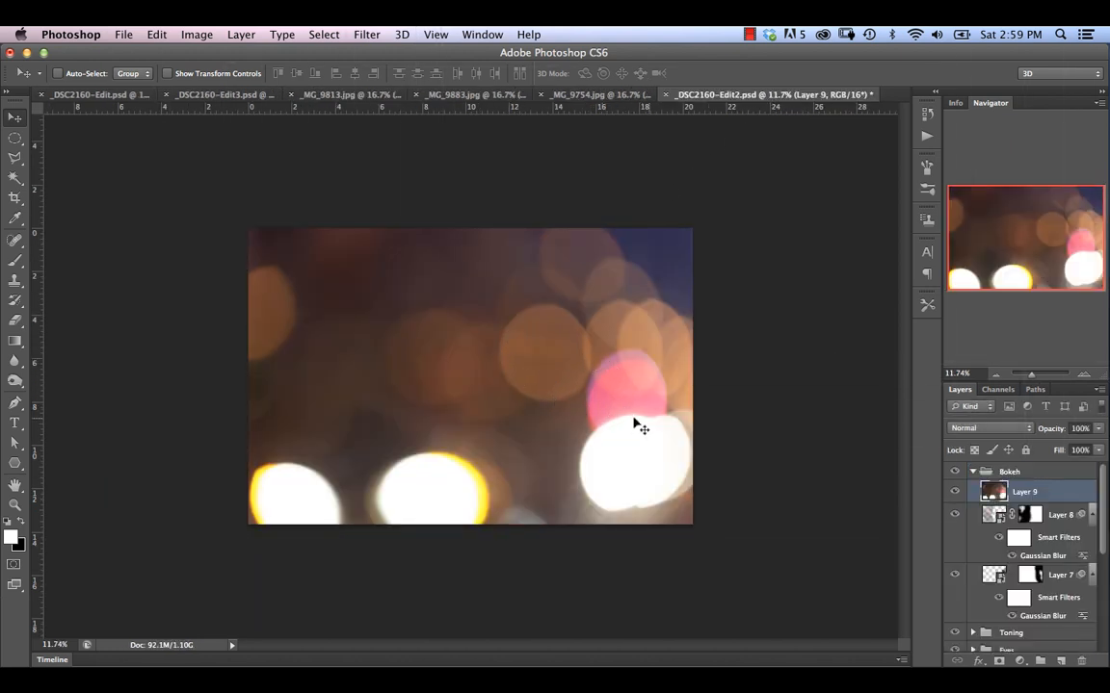
# Rotate the new lights layer 90°, flip it horizontally and scale it to 94.48% over the left side of the portrait.
pyautogui.press('super+t')
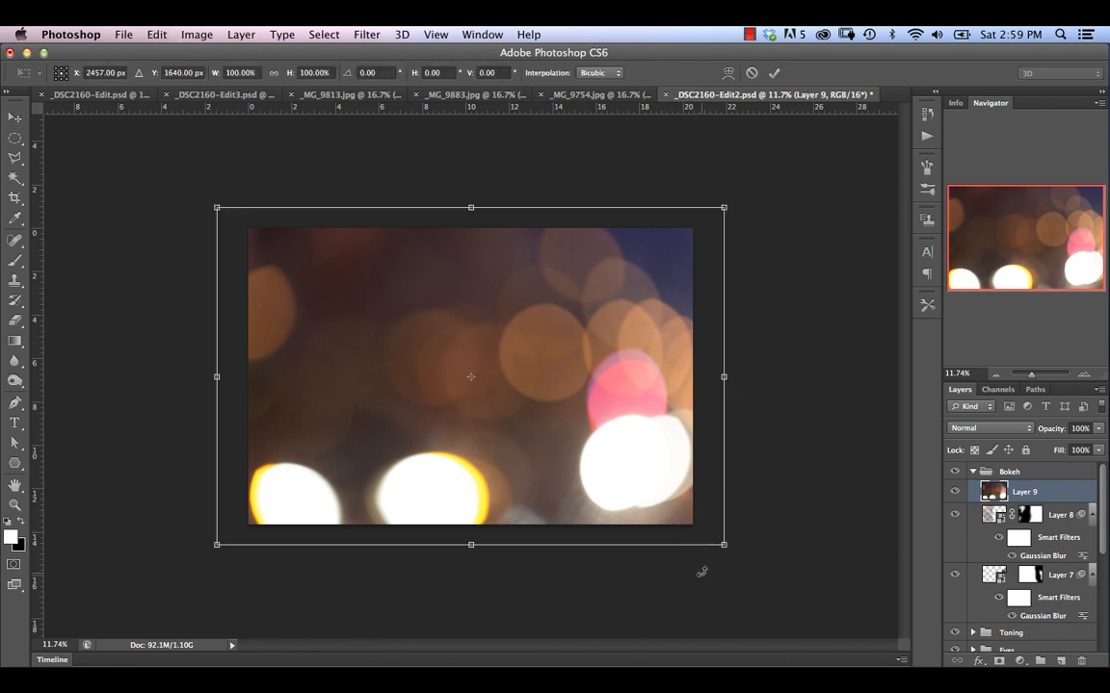
pyautogui.moveTo(711, 568); pyautogui.dragTo(656, 193)
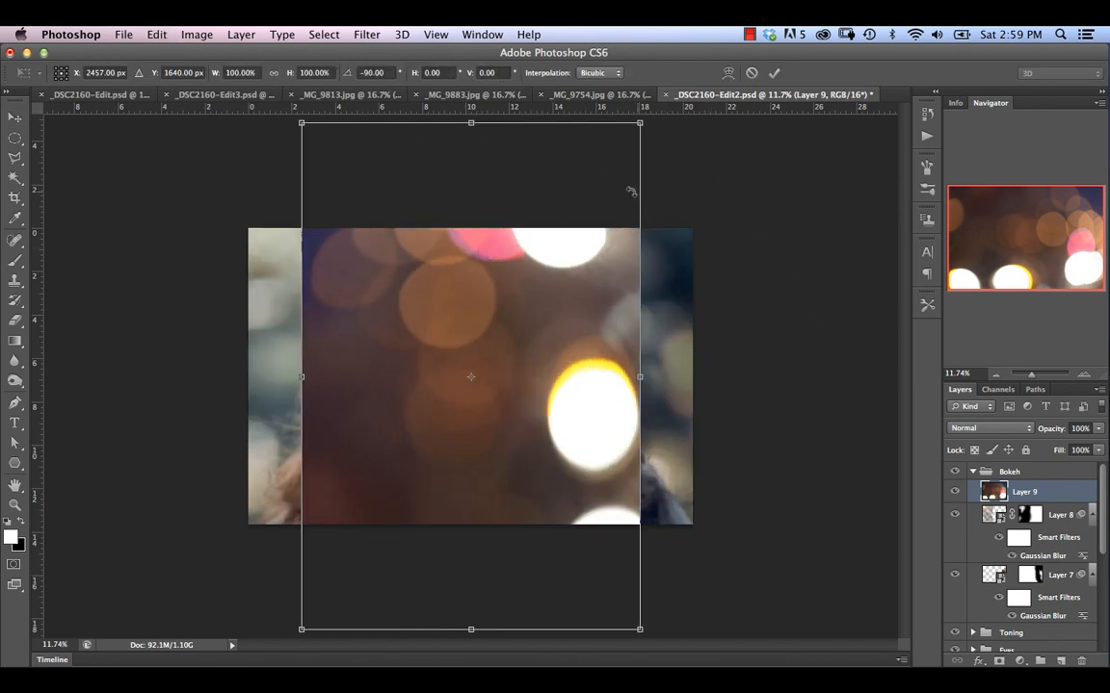
pyautogui.rightClick(514, 346)
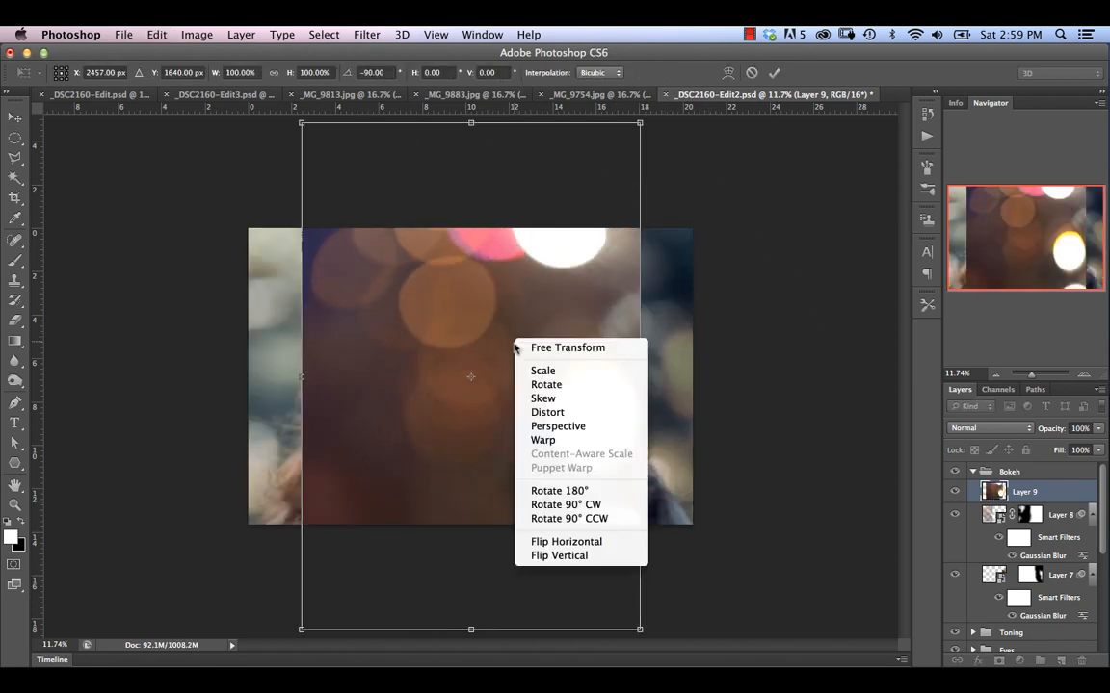
pyautogui.click(588, 542)
pyautogui.moveTo(467, 340); pyautogui.dragTo(345, 317)
pyautogui.moveTo(515, 117); pyautogui.dragTo(500, 139)
pyautogui.moveTo(369, 384); pyautogui.dragTo(367, 352)
# Set Layer 9's blend mode to Screen, scale it to 99.06%, reposition it over the portrait's left side and apply the transform.
pyautogui.click(960, 432)
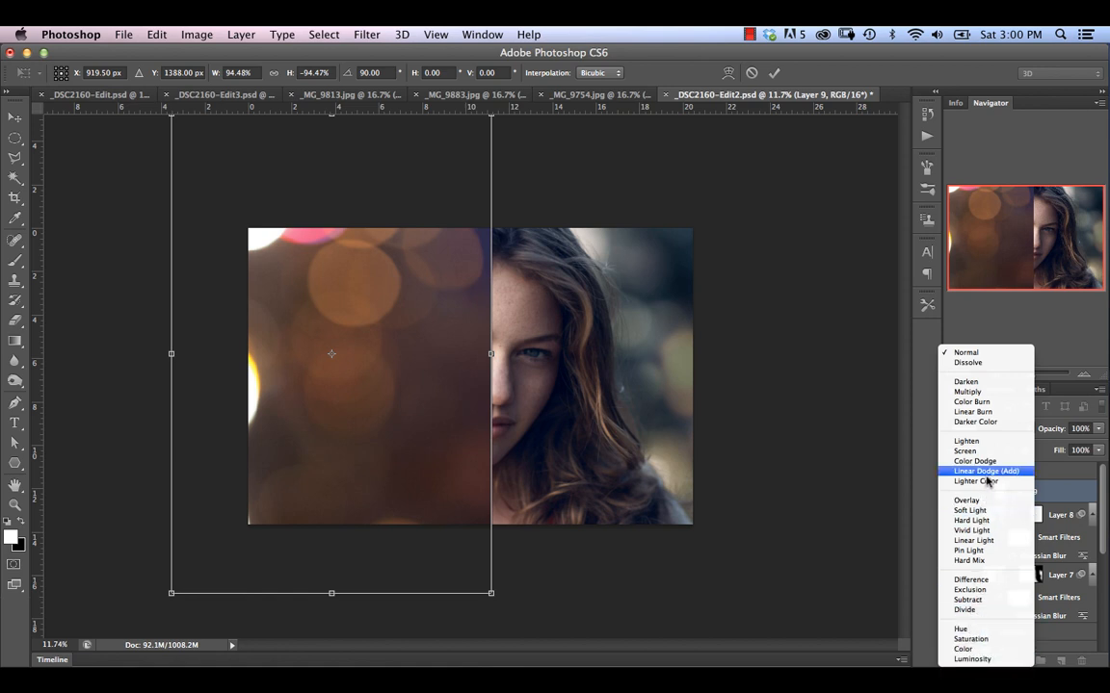
pyautogui.click(965, 451)
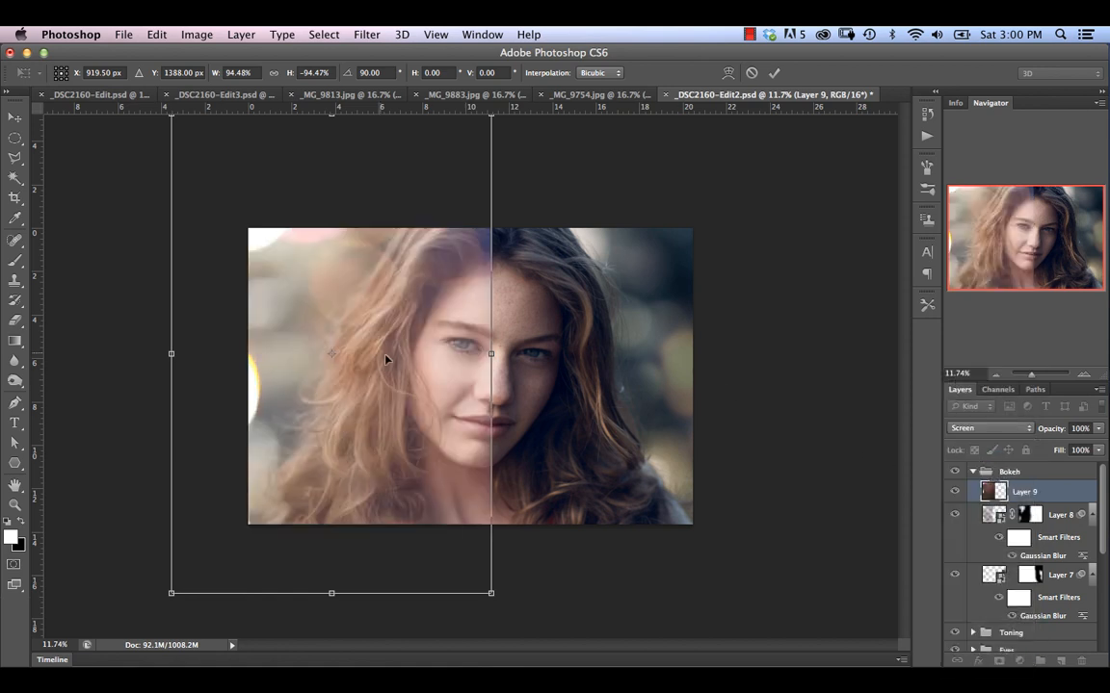
pyautogui.moveTo(386, 360); pyautogui.dragTo(342, 387)
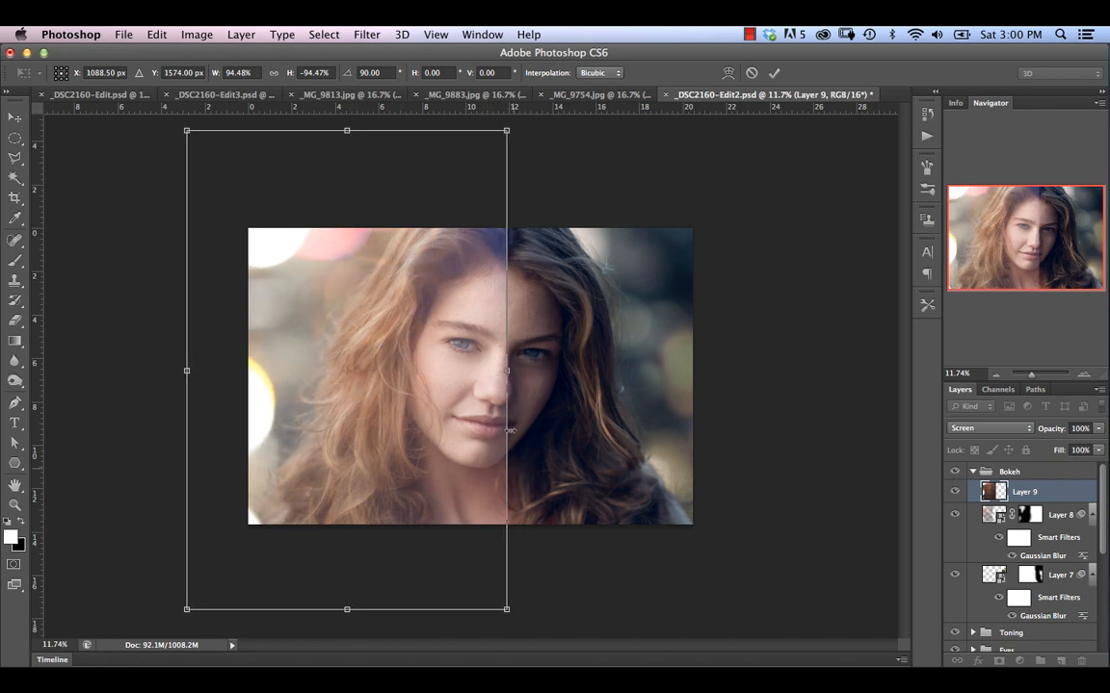
pyautogui.moveTo(508, 621); pyautogui.dragTo(523, 636)
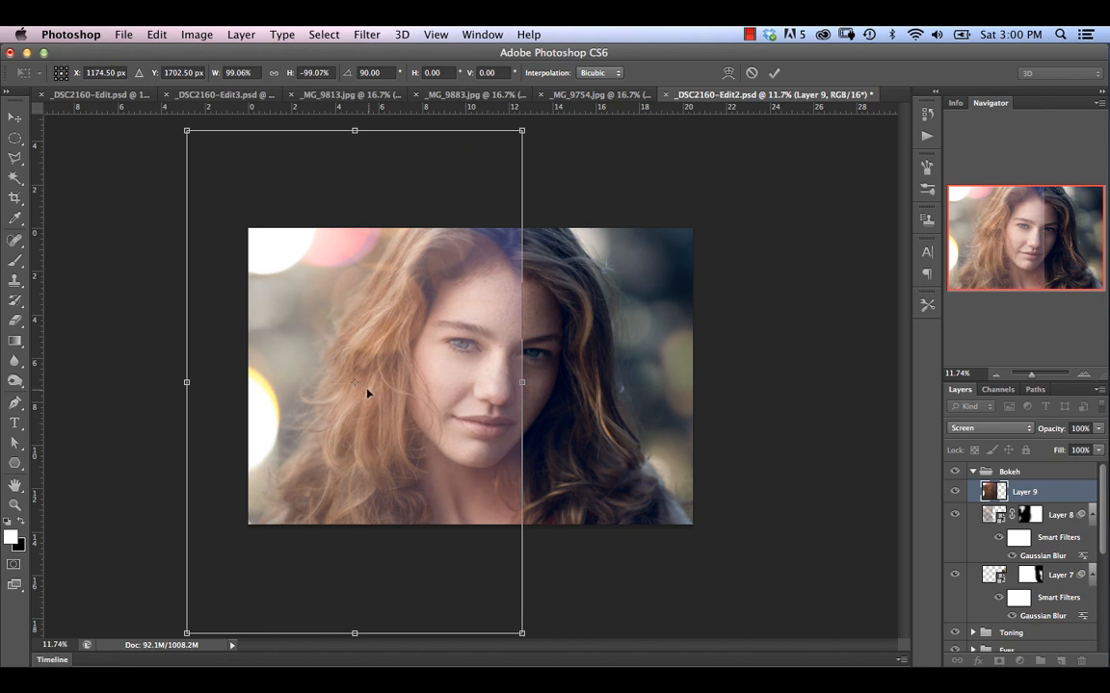
pyautogui.moveTo(367, 393); pyautogui.dragTo(361, 384)
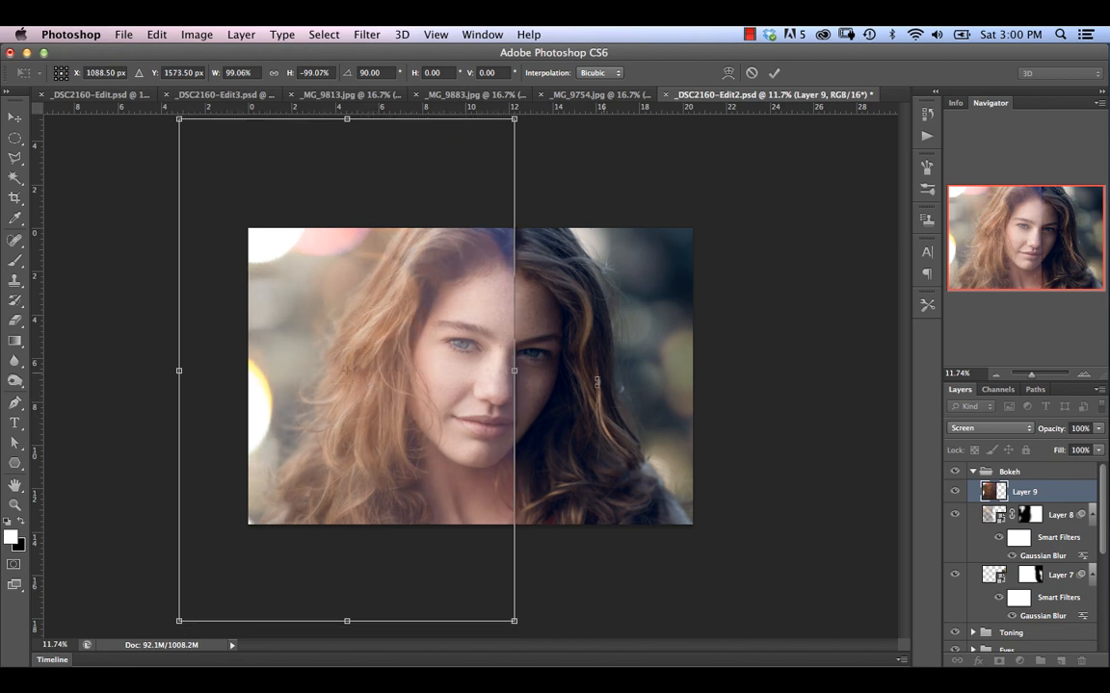
pyautogui.moveTo(430, 383); pyautogui.dragTo(420, 378)
pyautogui.click(426, 376)
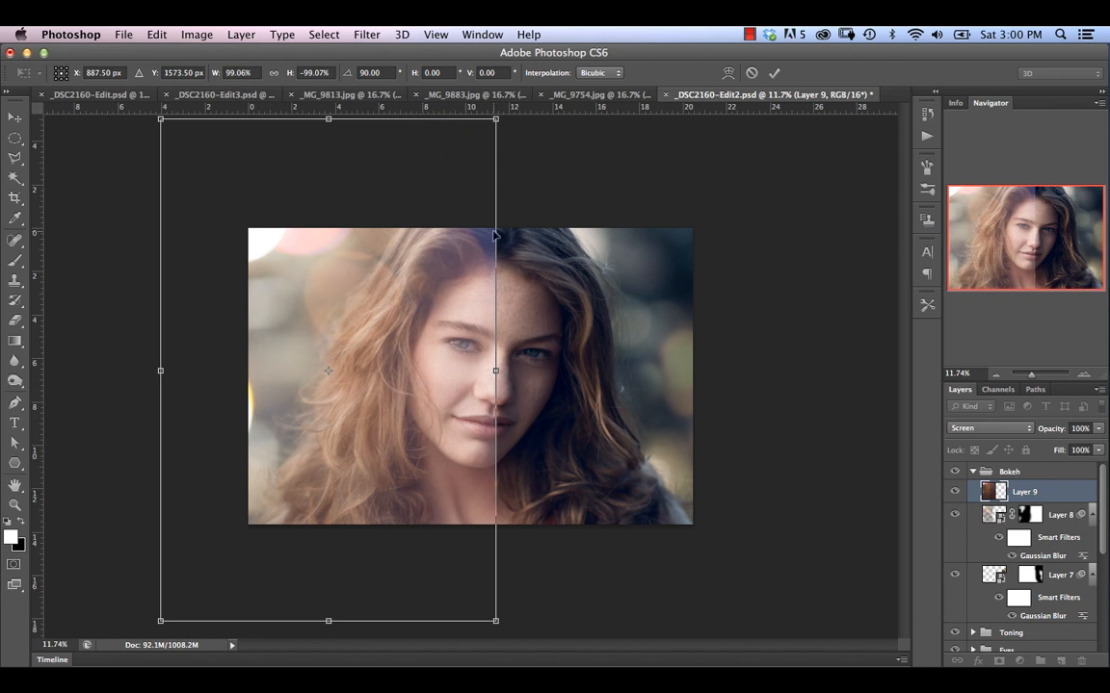
pyautogui.press('Return')
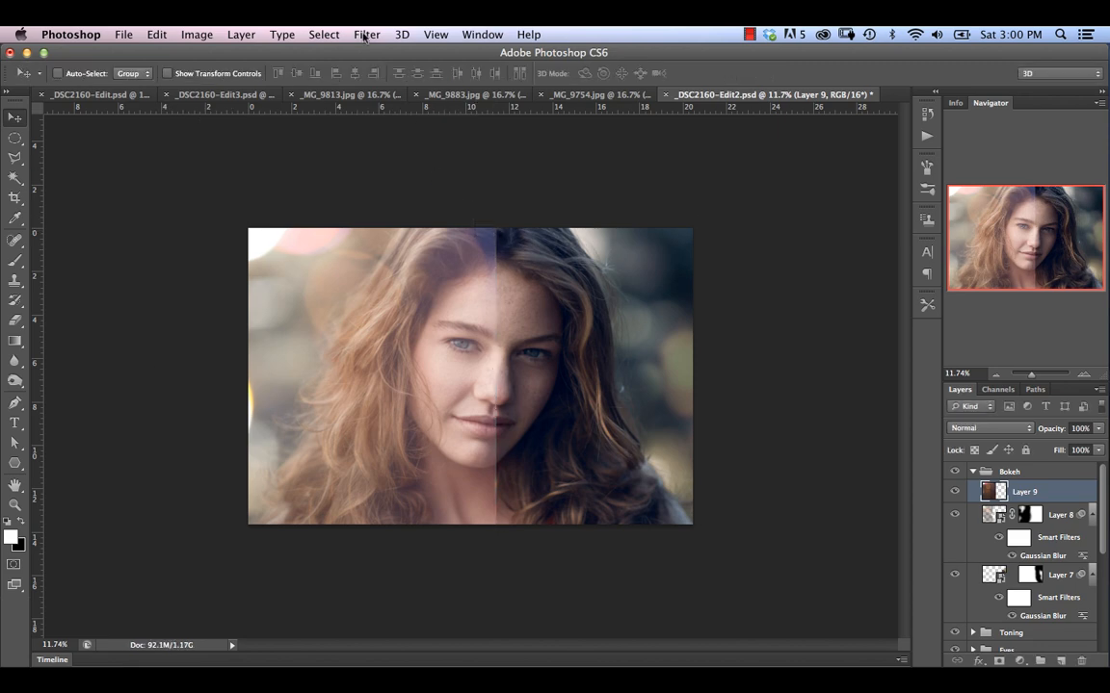
# Convert Layer 9 for smart filters and soften its lights with a slight Gaussian Blur.
pyautogui.click(366, 35)
pyautogui.click(393, 83)
pyautogui.click(673, 293)
pyautogui.hotkey('alt', 'shift', 's')
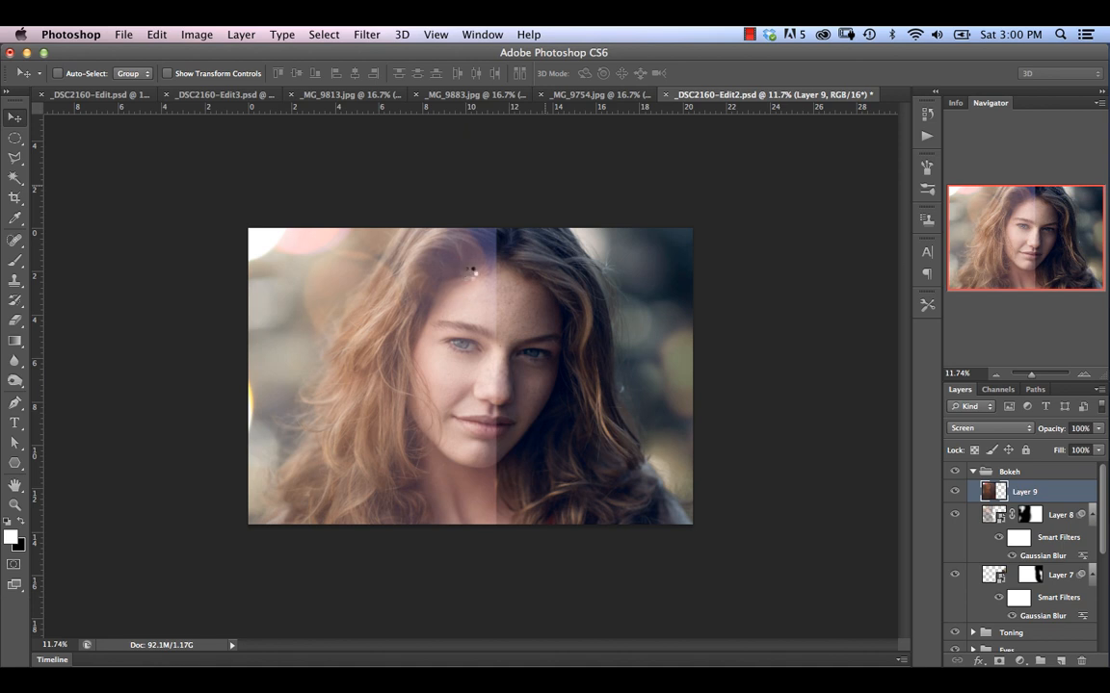
pyautogui.click(368, 36)
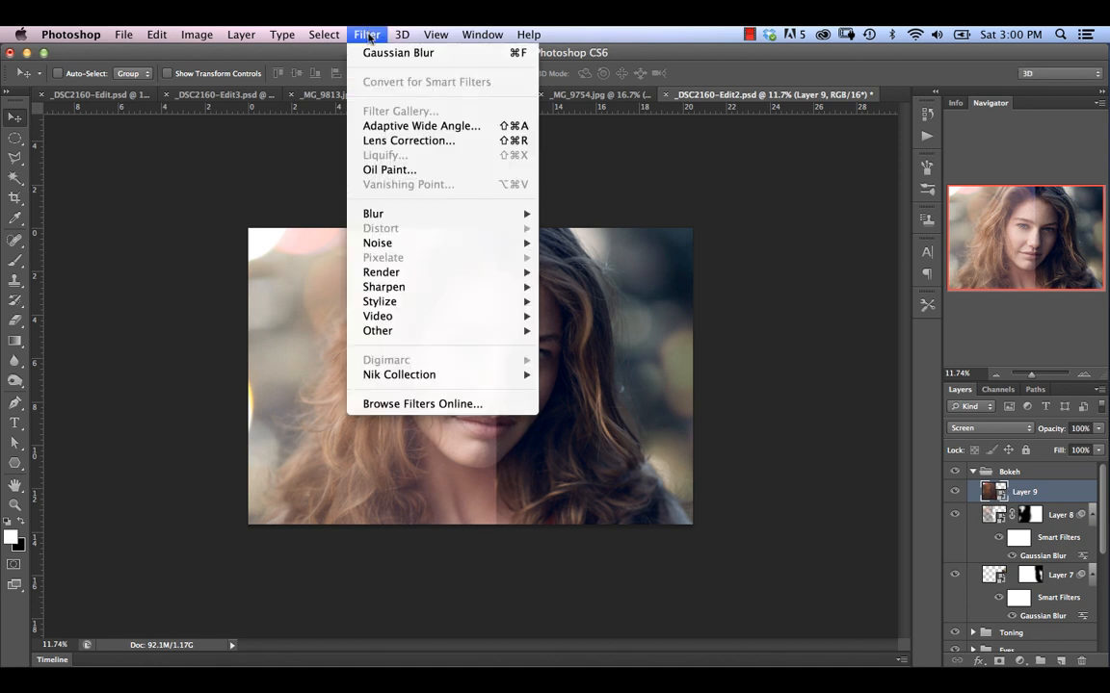
pyautogui.moveTo(512, 216)
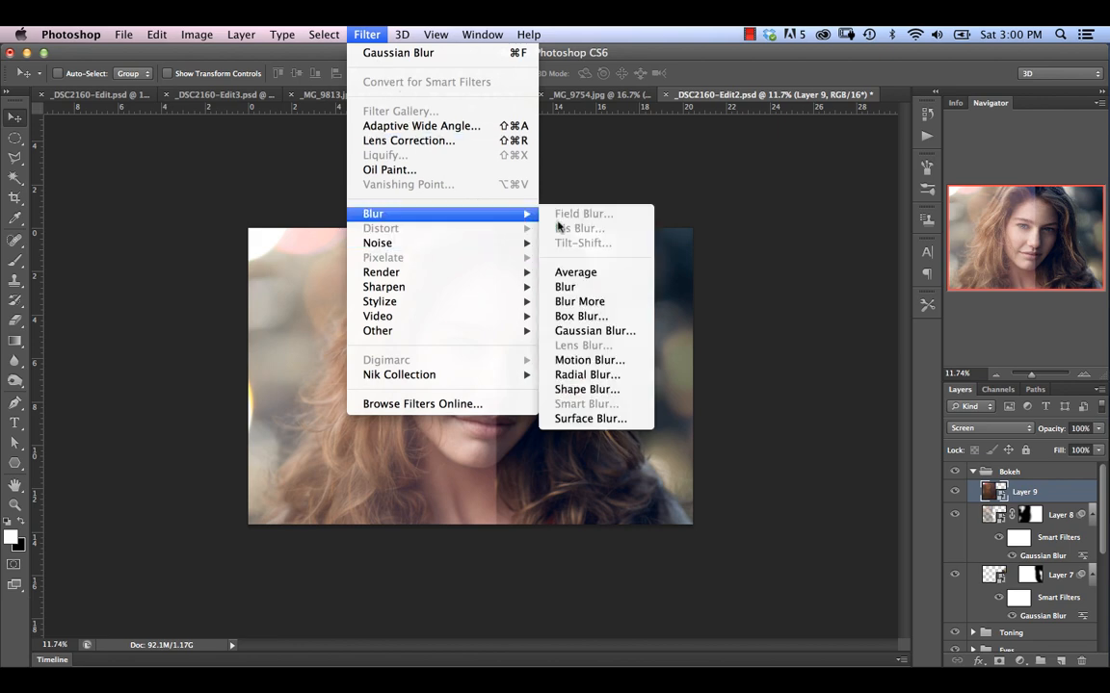
pyautogui.click(587, 327)
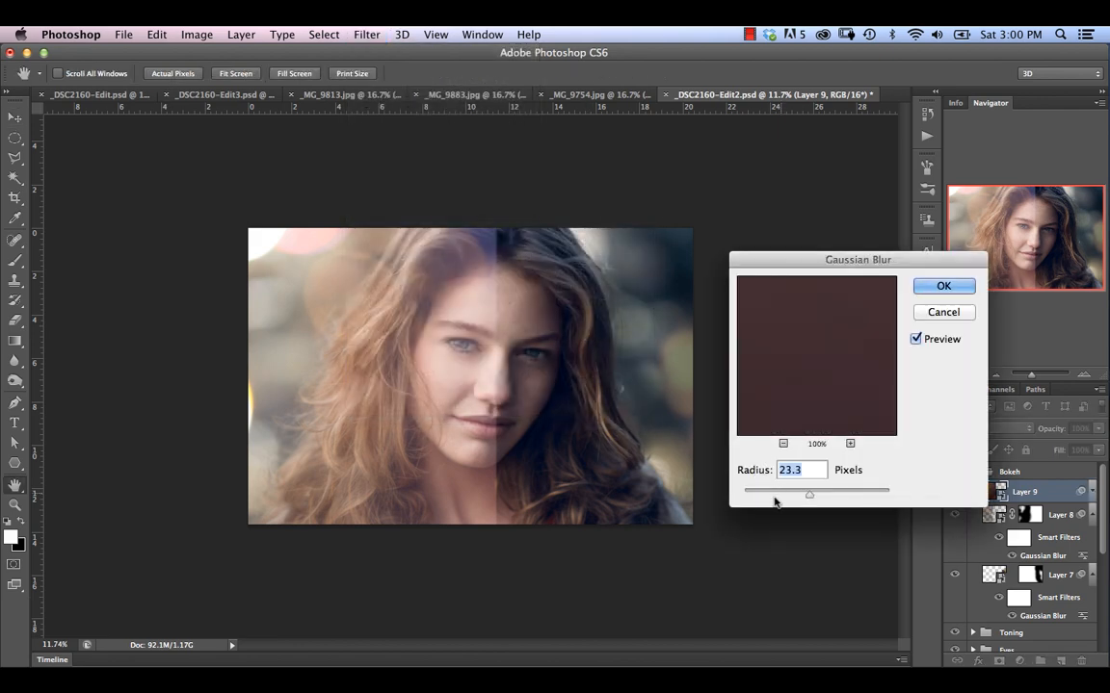
pyautogui.moveTo(770, 502); pyautogui.dragTo(804, 498)
pyautogui.moveTo(803, 497); pyautogui.dragTo(799, 499)
pyautogui.click(938, 283)
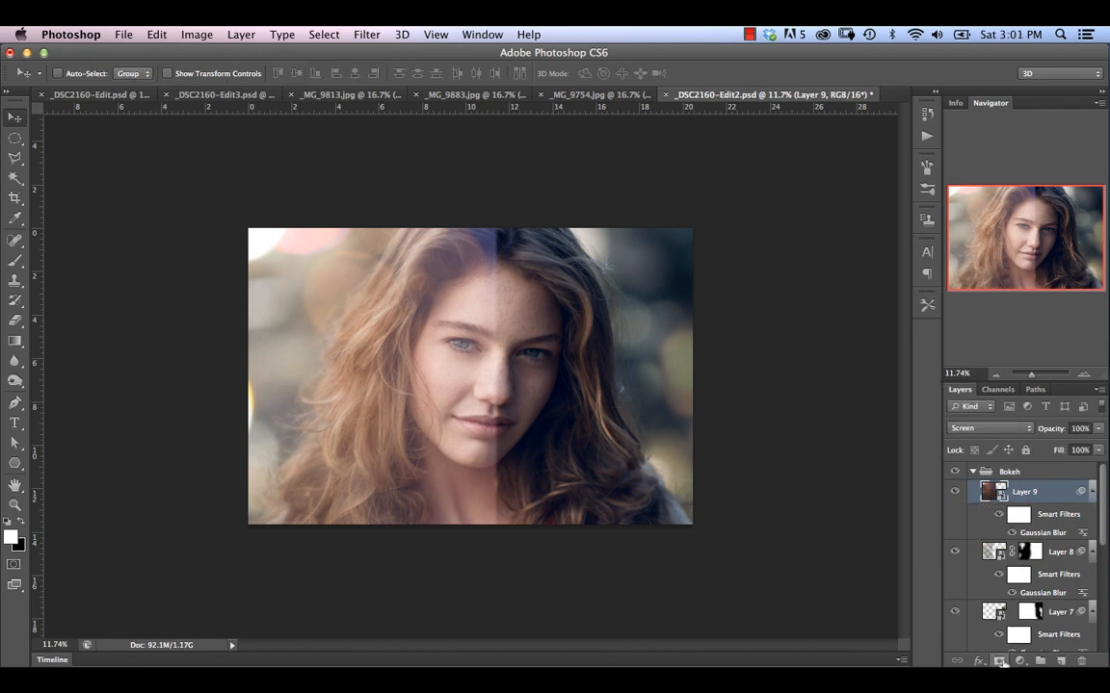
# Add a mask to Layer 9 and paint the lights off the face with a 1600 px black brush at 6% flow.
pyautogui.click(998, 661)
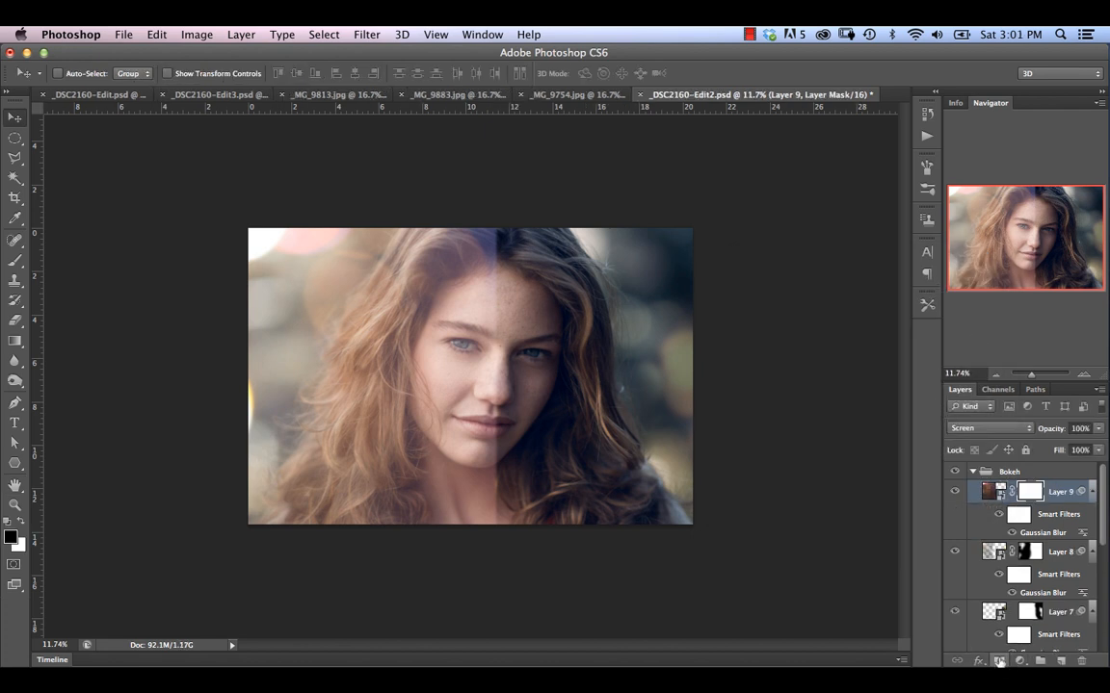
pyautogui.click(15, 260)
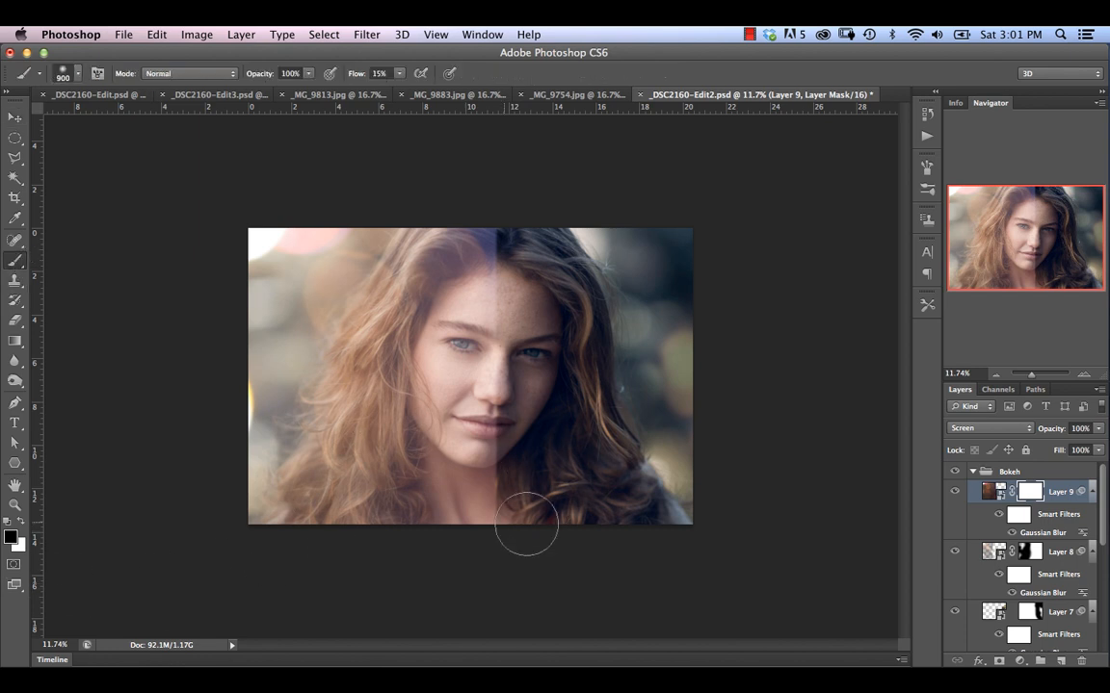
pyautogui.press(']')
pyautogui.press(']')
pyautogui.press(']')
pyautogui.press(']')
pyautogui.press(']')
pyautogui.press(']')
pyautogui.press(']')
pyautogui.press(']')
pyautogui.moveTo(507, 398)
pyautogui.mouseDown()
pyautogui.moveTo(496, 371)
pyautogui.moveTo(465, 416)
pyautogui.moveTo(485, 318)
pyautogui.moveTo(499, 467)
pyautogui.moveTo(512, 500)
pyautogui.moveTo(514, 491)
pyautogui.moveTo(490, 456)
pyautogui.moveTo(479, 342)
pyautogui.moveTo(466, 338)
pyautogui.moveTo(470, 377)
pyautogui.moveTo(488, 333)
pyautogui.moveTo(491, 351)
pyautogui.moveTo(514, 325)
pyautogui.moveTo(466, 485)
pyautogui.moveTo(476, 524)
pyautogui.moveTo(477, 505)
pyautogui.moveTo(453, 533)
pyautogui.moveTo(474, 426)
pyautogui.moveTo(487, 449)
pyautogui.moveTo(441, 492)
pyautogui.moveTo(480, 401)
pyautogui.moveTo(478, 347)
pyautogui.moveTo(469, 350)
pyautogui.moveTo(500, 395)
pyautogui.moveTo(501, 356)
pyautogui.mouseUp()
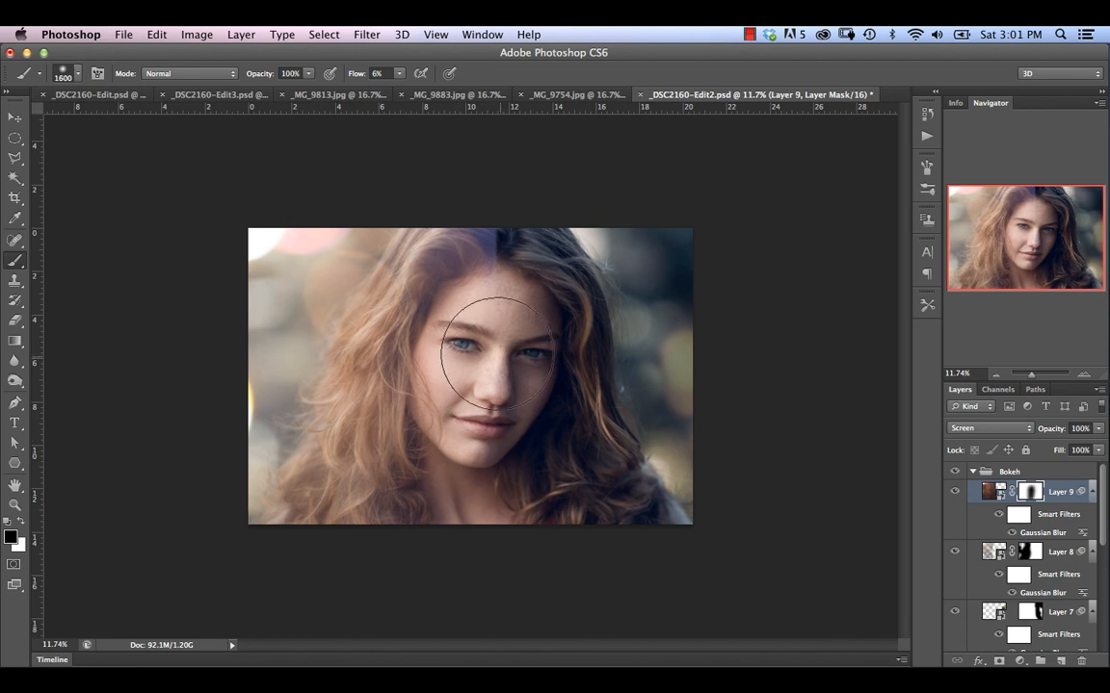
# Paint the remaining lights off the upper forehead and hair on Layer 9's mask with a 500 px black brush.
pyautogui.press('[')
pyautogui.press('[')
pyautogui.press('[')
pyautogui.press('[')
pyautogui.press('[')
pyautogui.press('[')
pyautogui.press('[')
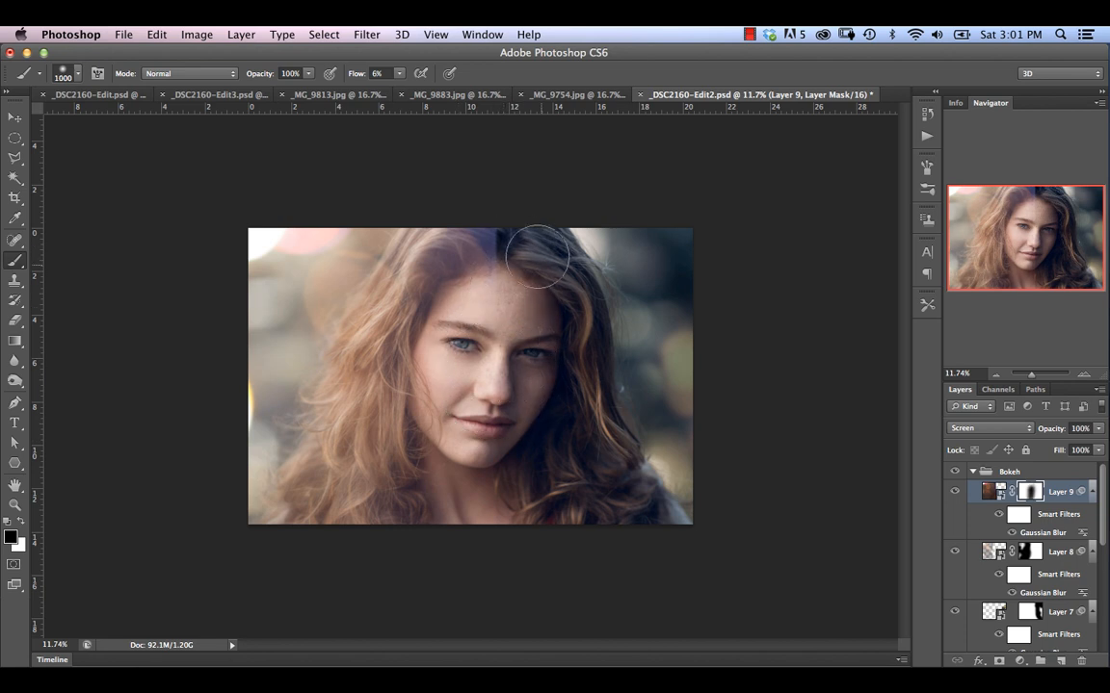
pyautogui.press('[')
pyautogui.press('[')
pyautogui.press('[')
pyautogui.press('[')
pyautogui.press('[')
pyautogui.moveTo(506, 229)
pyautogui.mouseDown()
pyautogui.moveTo(501, 287)
pyautogui.moveTo(498, 219)
pyautogui.moveTo(518, 288)
pyautogui.moveTo(477, 290)
pyautogui.moveTo(544, 250)
pyautogui.moveTo(515, 233)
pyautogui.moveTo(546, 290)
pyautogui.moveTo(492, 285)
pyautogui.moveTo(450, 298)
pyautogui.moveTo(437, 333)
pyautogui.mouseUp()
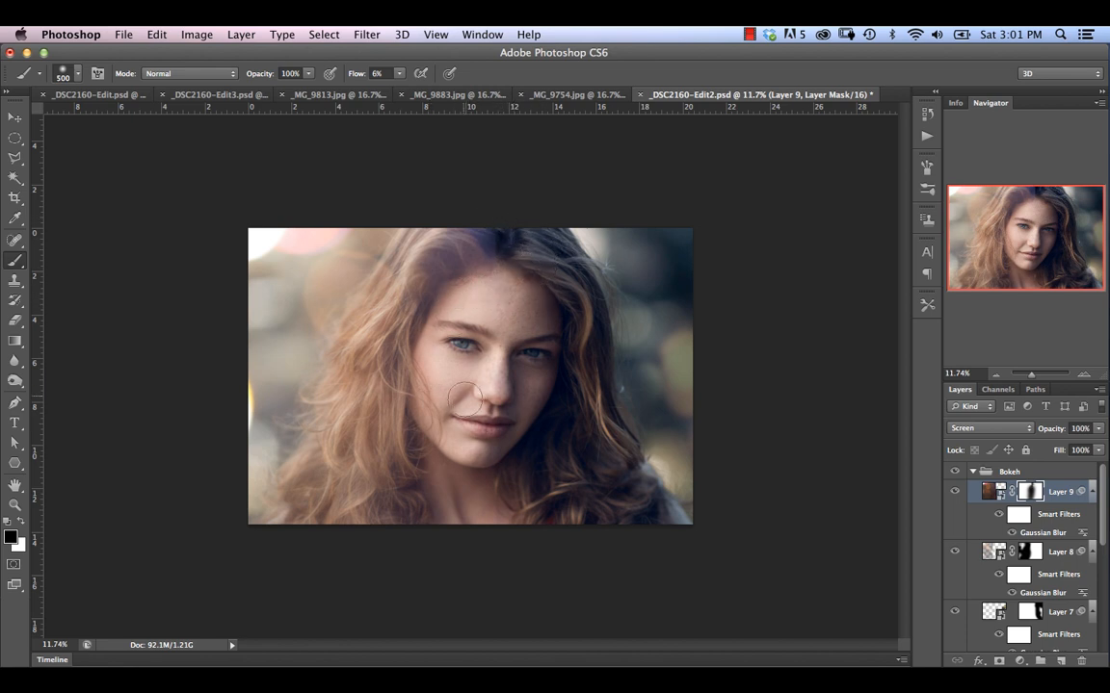
# Fade the bright lights along the image's left edge and upper-left corner on Layer 9's mask with an 800 to 900 px black brush.
pyautogui.press(']')
pyautogui.press(']')
pyautogui.press(']')
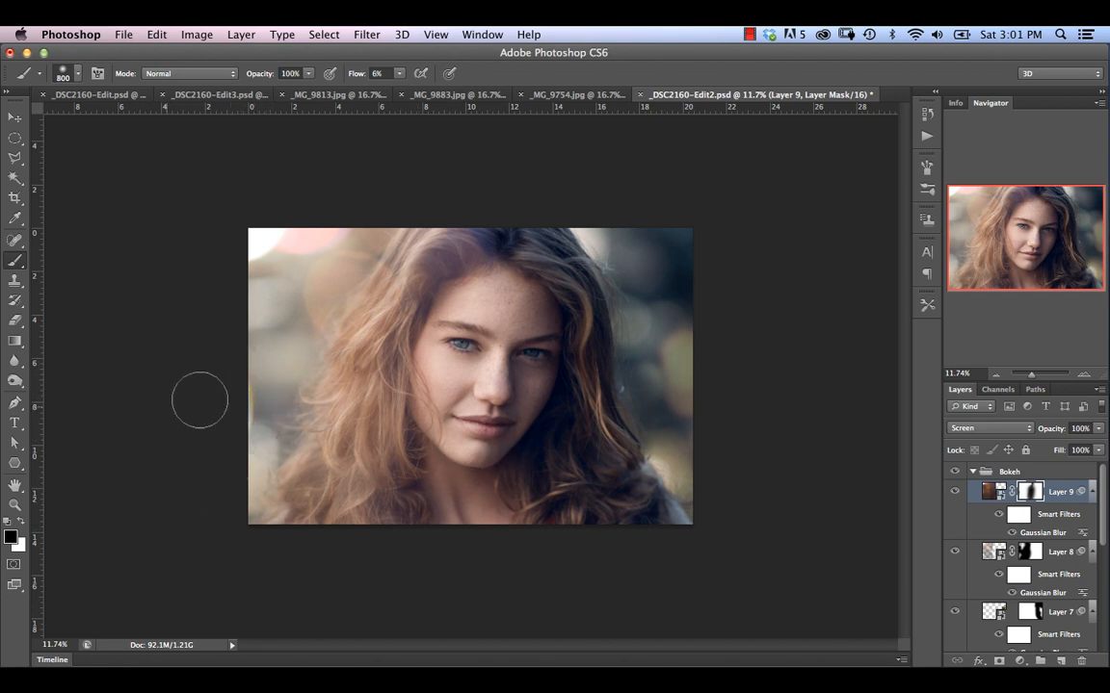
pyautogui.moveTo(321, 236)
pyautogui.mouseDown()
pyautogui.moveTo(225, 232)
pyautogui.moveTo(326, 230)
pyautogui.moveTo(261, 247)
pyautogui.moveTo(299, 246)
pyautogui.moveTo(222, 230)
pyautogui.moveTo(263, 244)
pyautogui.moveTo(337, 224)
pyautogui.moveTo(300, 230)
pyautogui.mouseUp()
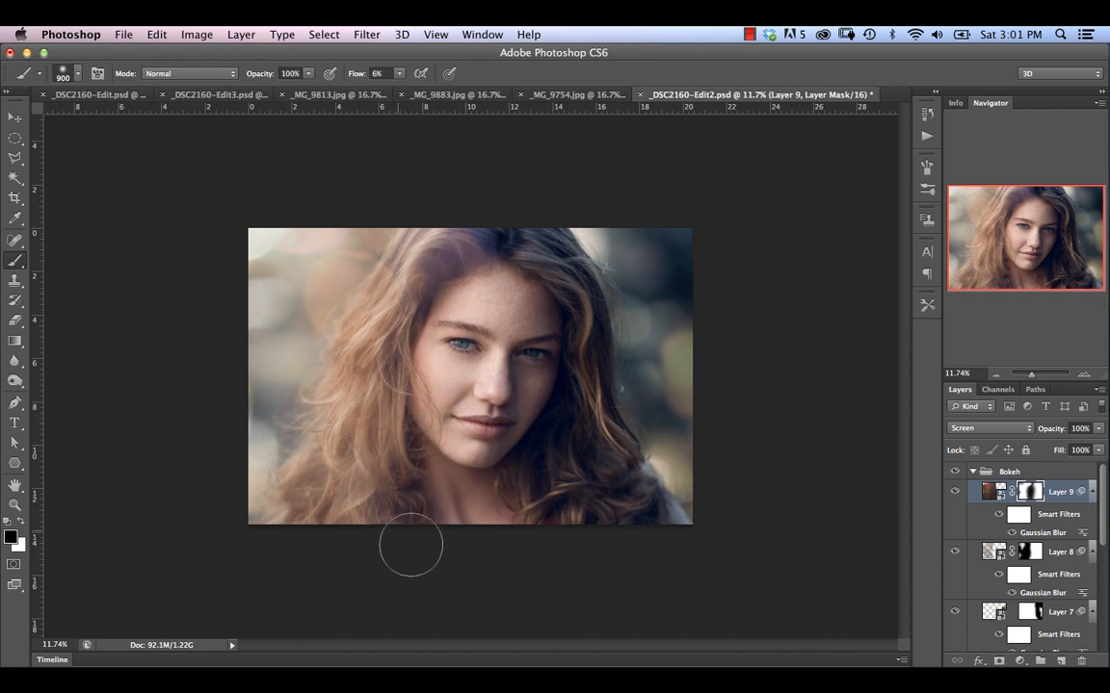
# Touch up Layer 9's mask around the hairline with a 300 px black brush and enlarge the brush to 700 px.
pyautogui.press('[')
pyautogui.press('[')
pyautogui.press('[')
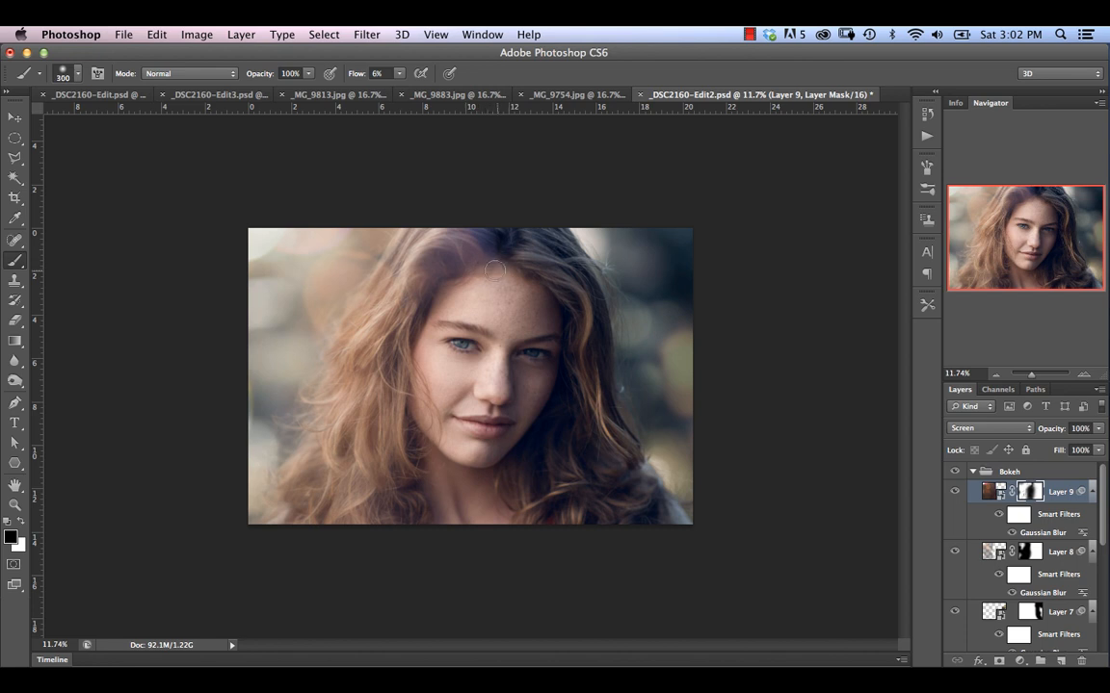
pyautogui.press(']')
pyautogui.press(']')
pyautogui.press(']')
pyautogui.press(']')
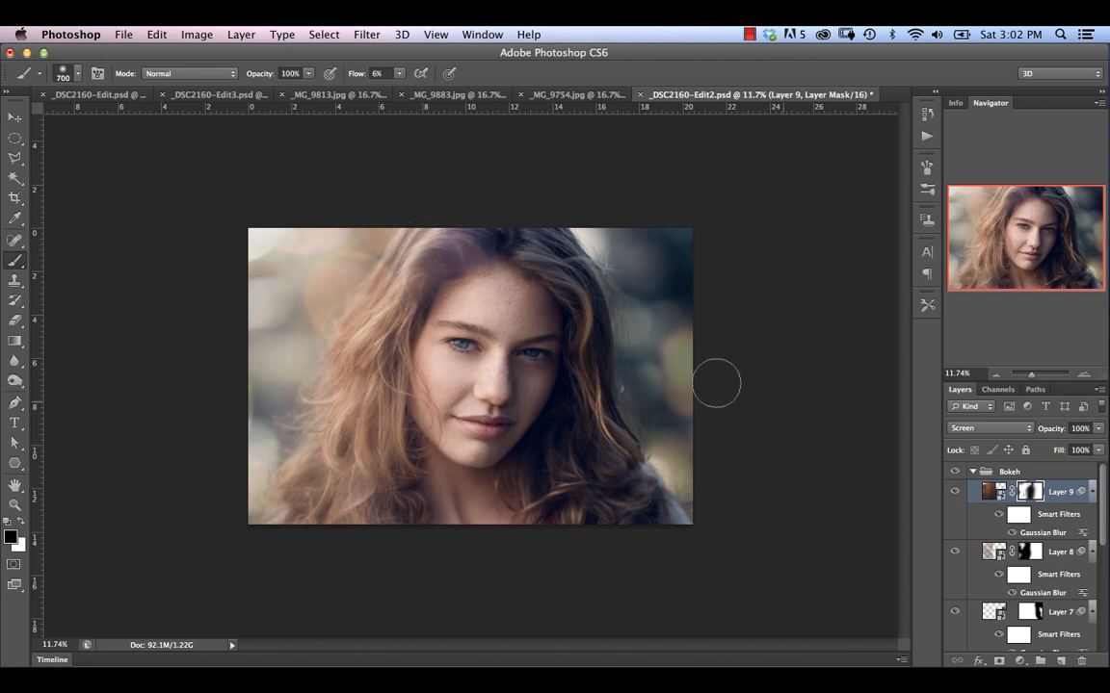
# Compare the portrait with and without Layer 9, and with and without the whole collapsed Bokeh group.
pyautogui.click(955, 492)
pyautogui.click(955, 492)
pyautogui.press('x')
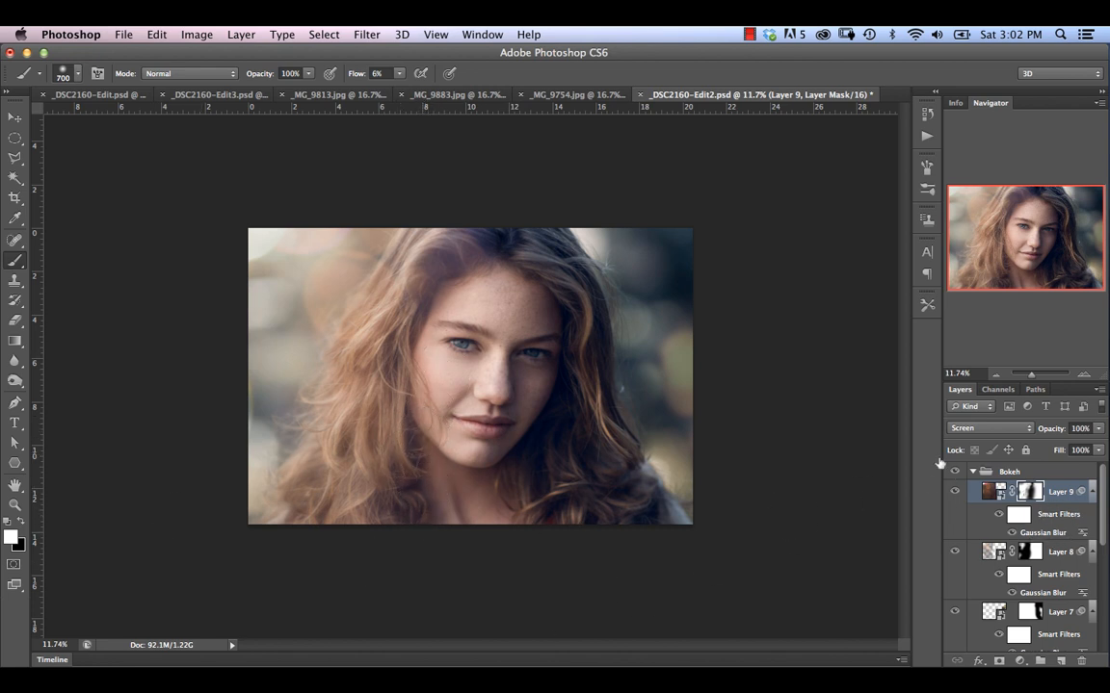
pyautogui.click(973, 472)
pyautogui.click(993, 473)
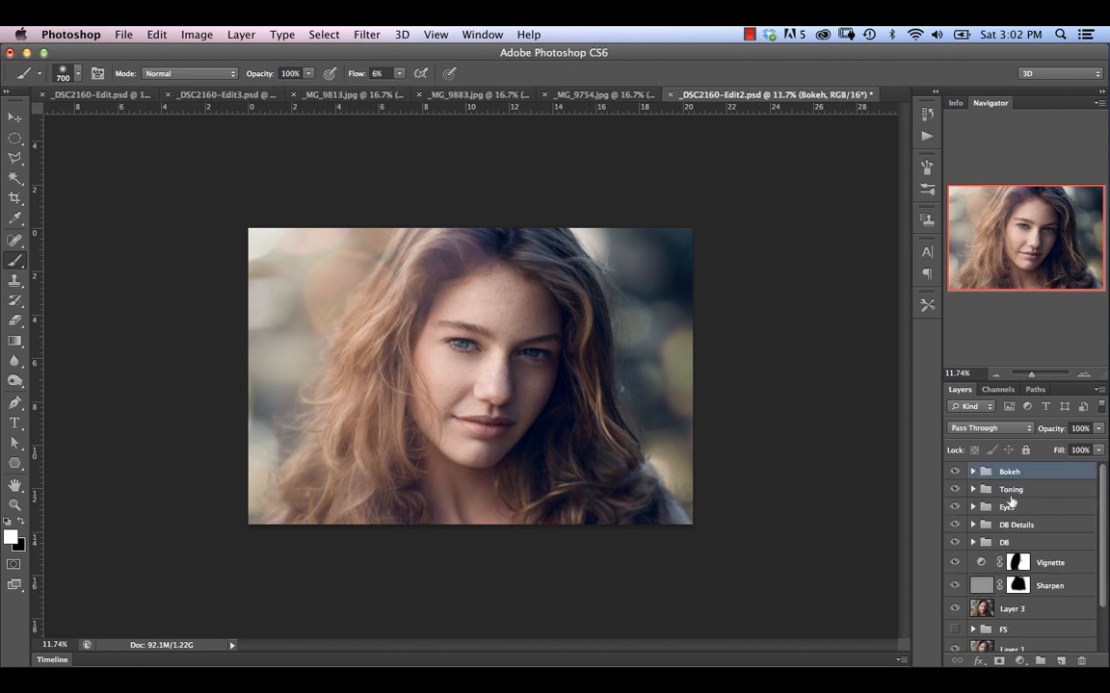
pyautogui.click(954, 473)
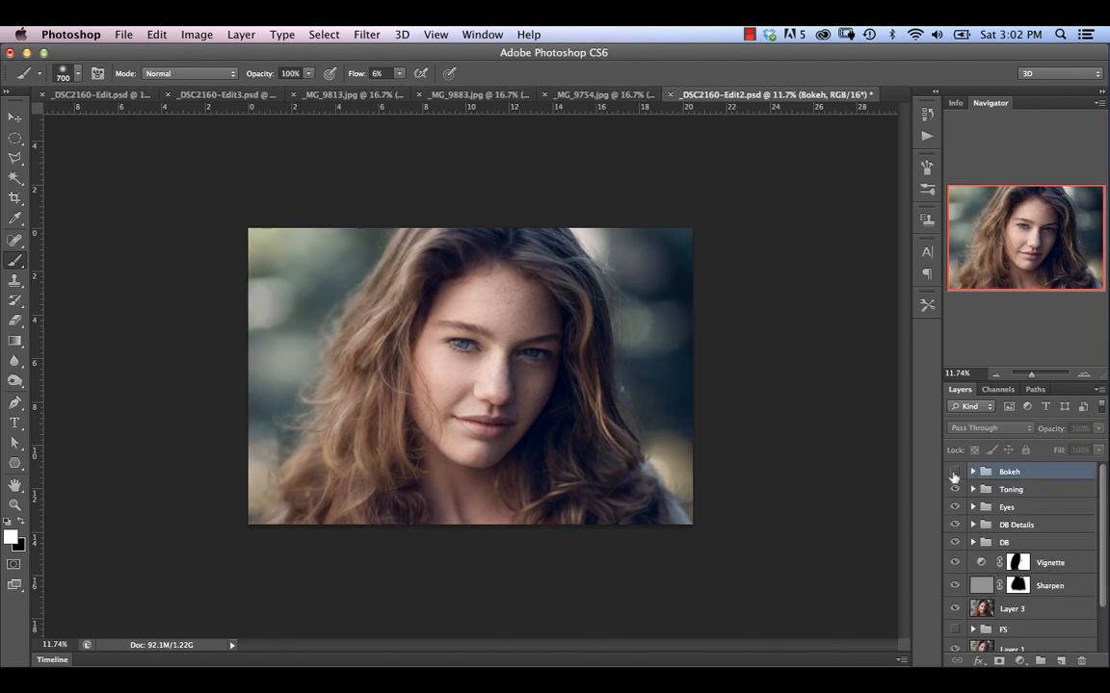
pyautogui.click(953, 473)
pyautogui.click(954, 473)
pyautogui.click(954, 473)
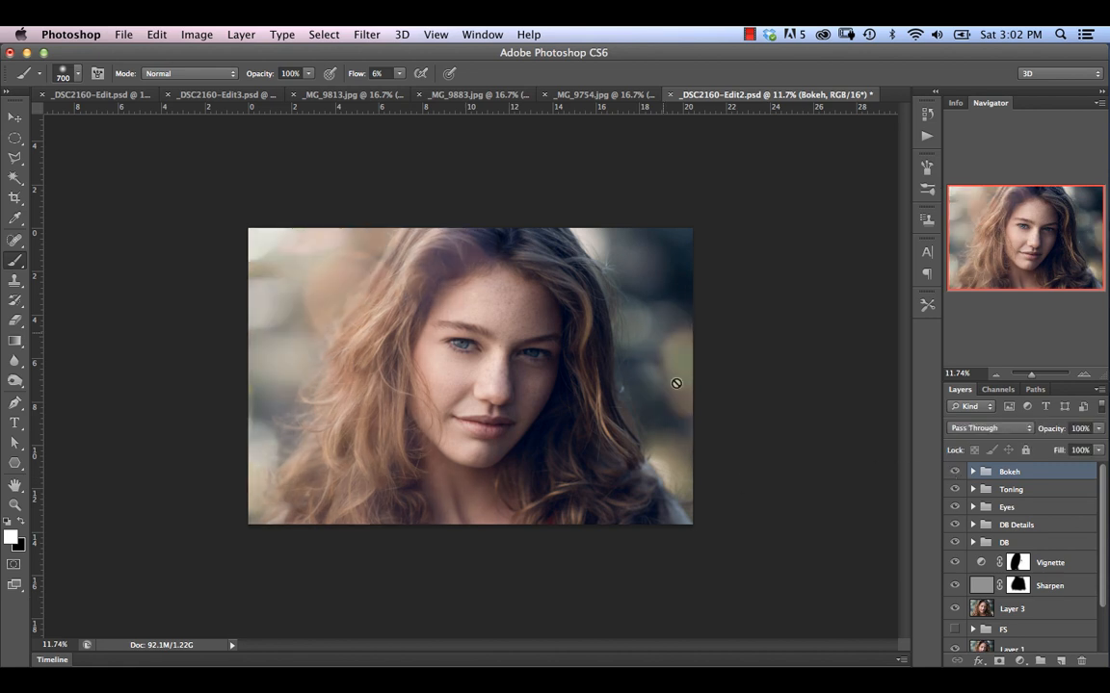
# Expand the Bokeh group and examine Layer 7 with its mask selected.
pyautogui.click(971, 471)
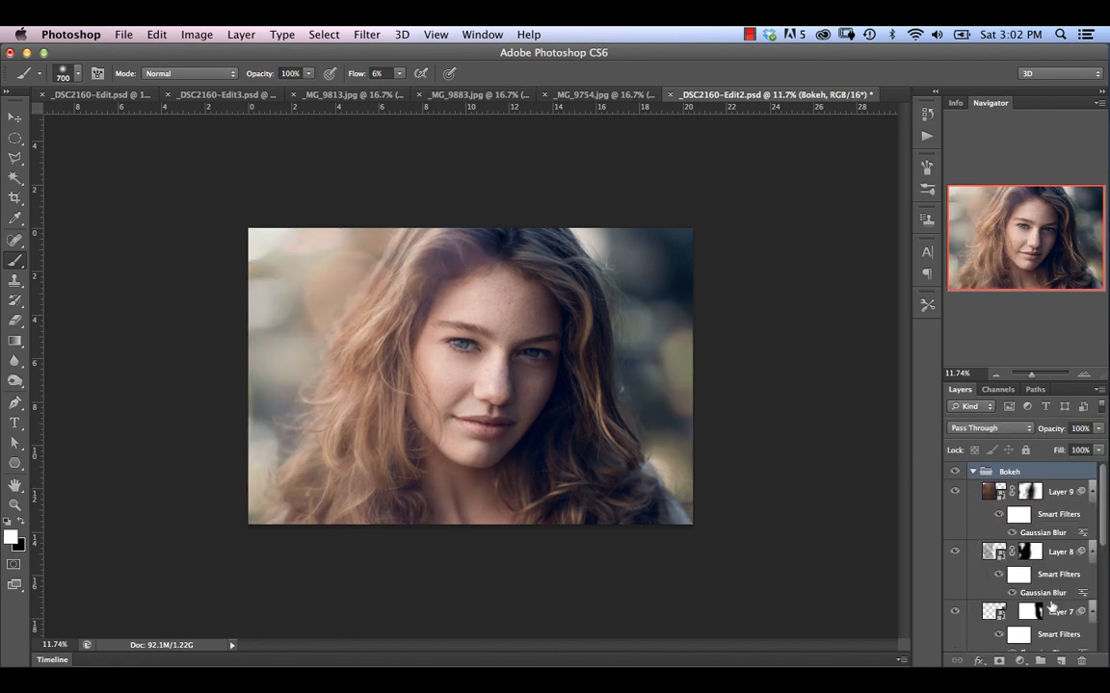
pyautogui.click(1029, 612)
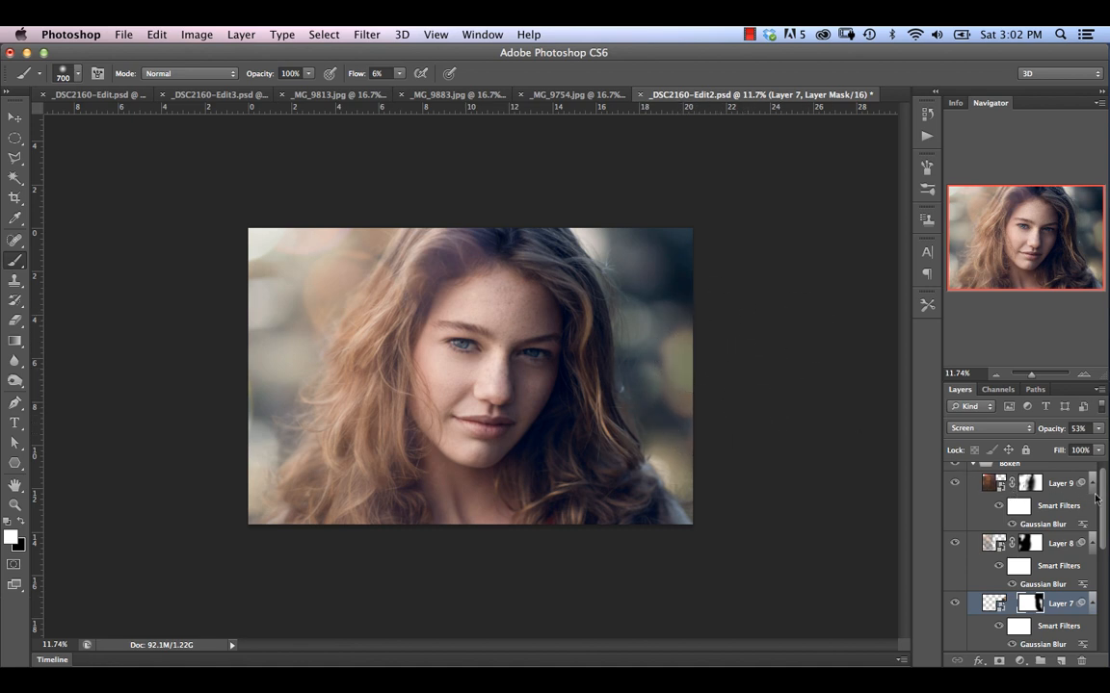
pyautogui.scroll(1, 1095, 496)
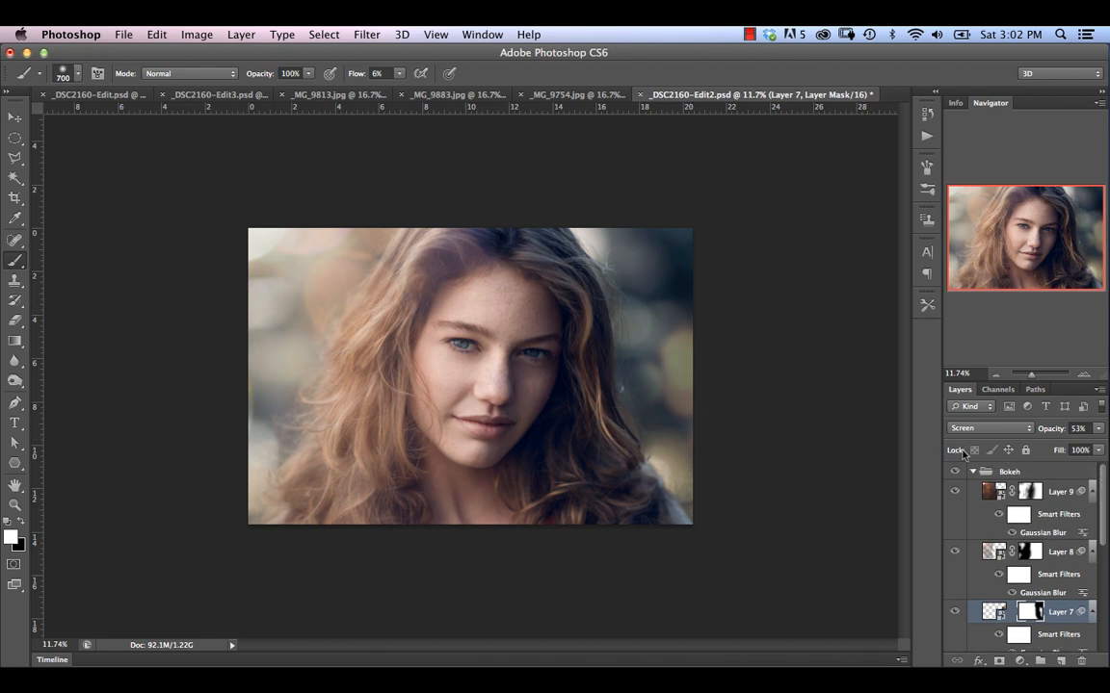
# Compare the portrait with the collapsed Bokeh group hidden and shown, and view the source lights photo _MG_9813.jpg.
pyautogui.click(974, 474)
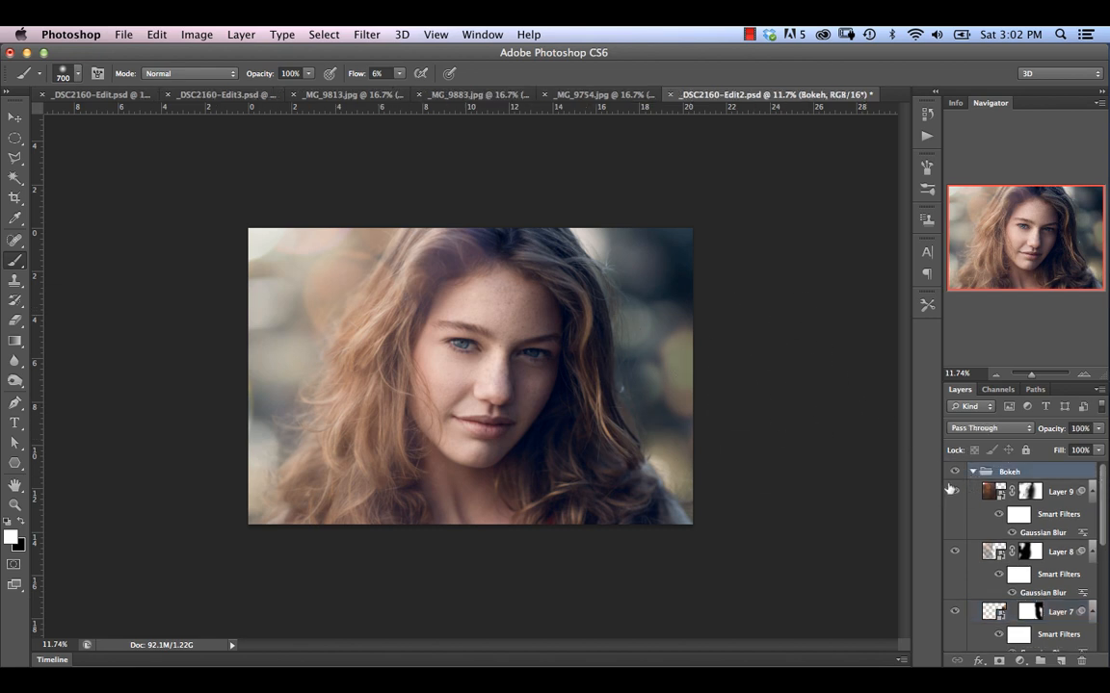
pyautogui.click(973, 472)
pyautogui.click(955, 471)
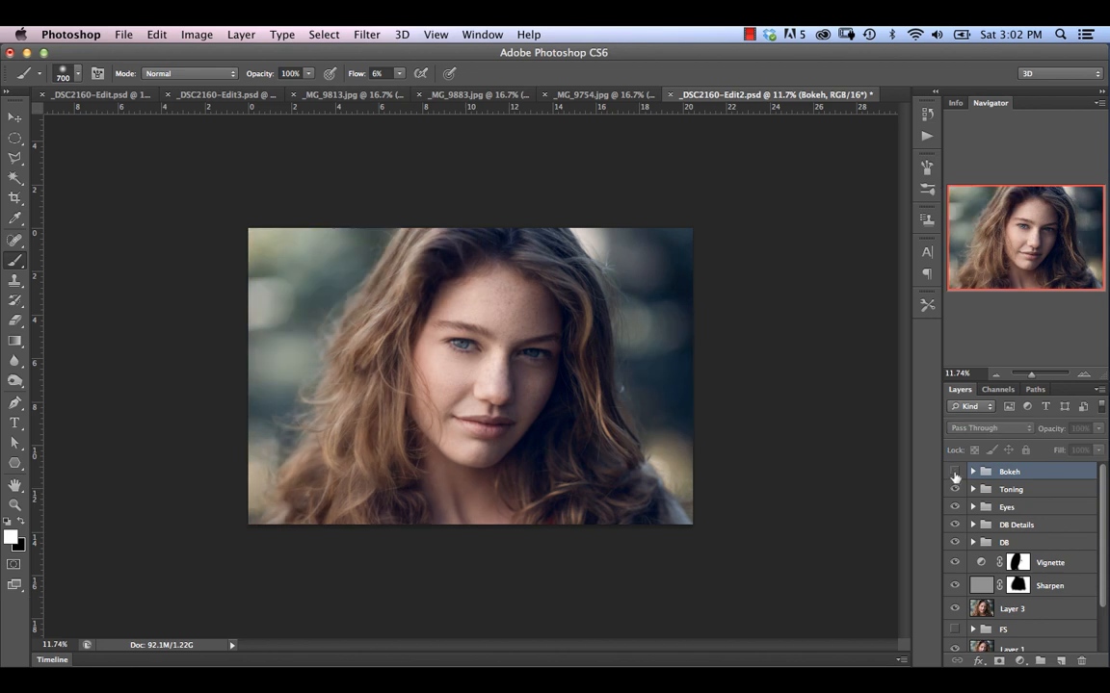
pyautogui.click(954, 471)
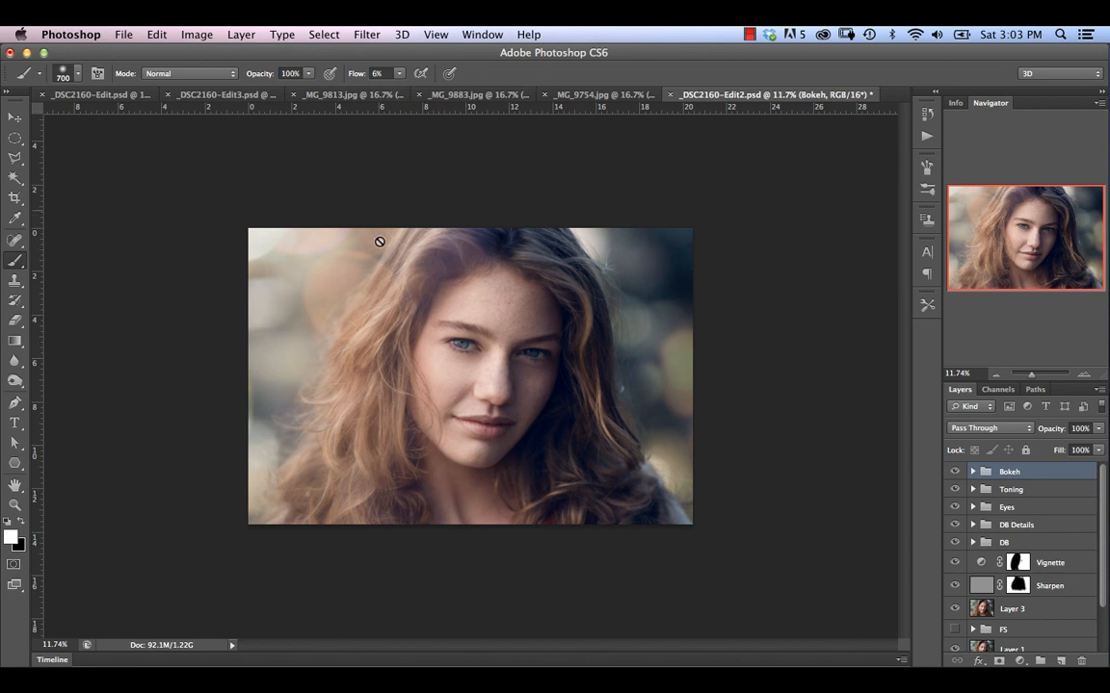
pyautogui.click(339, 94)
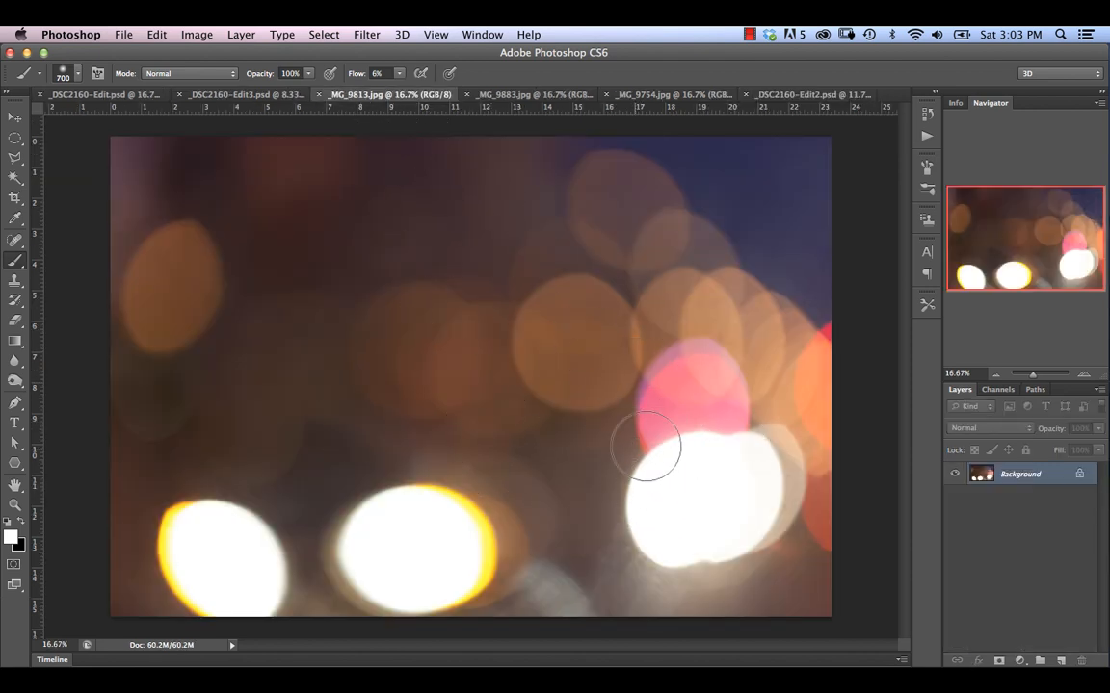
pyautogui.click(776, 95)
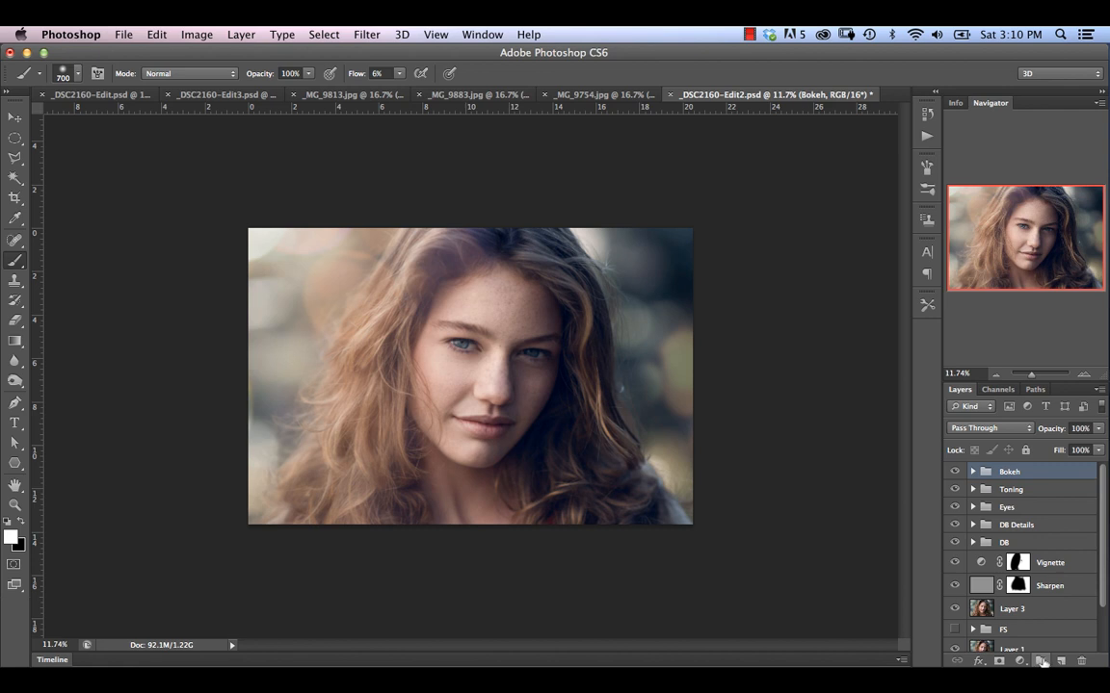
# Create a new layer group above Bokeh and name it Part 2.
pyautogui.click(1042, 662)
pyautogui.doubleClick(1006, 471)
pyautogui.write('P')
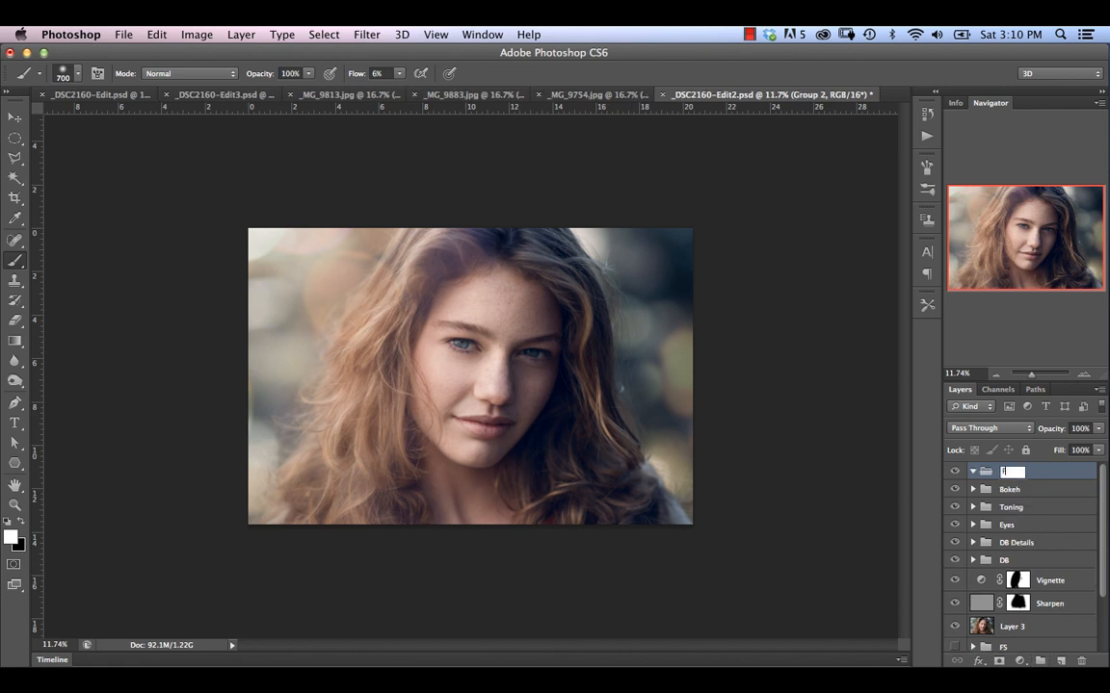
pyautogui.write('art')
pyautogui.press('Return')
pyautogui.doubleClick(1017, 474)
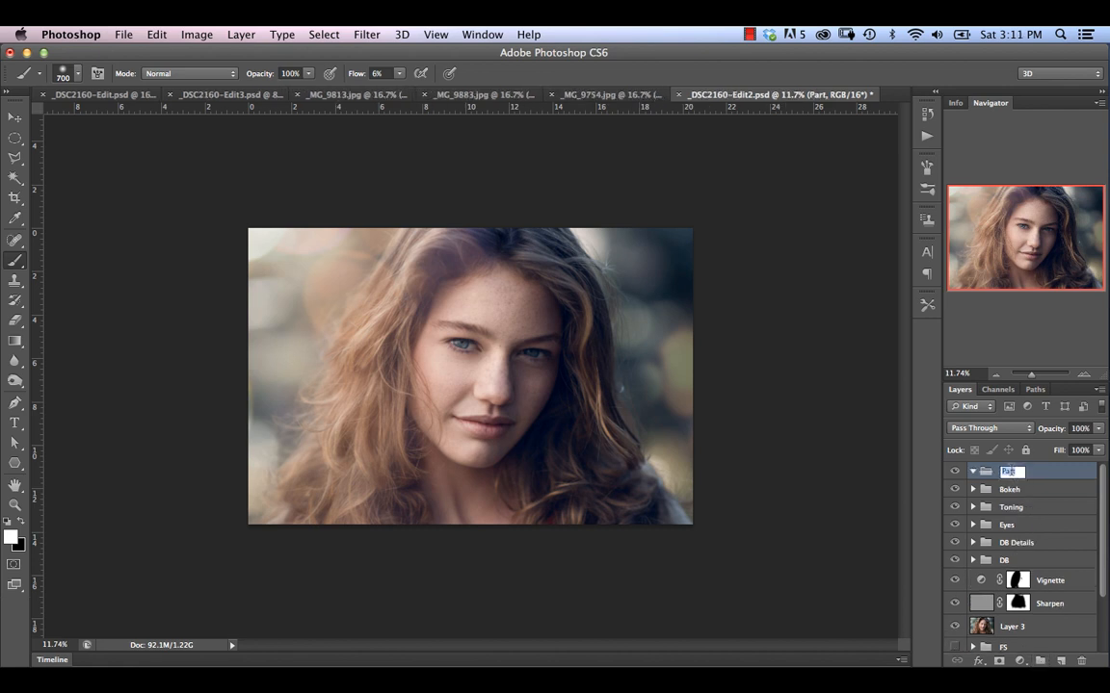
pyautogui.write('Part 2')
pyautogui.press('Return')
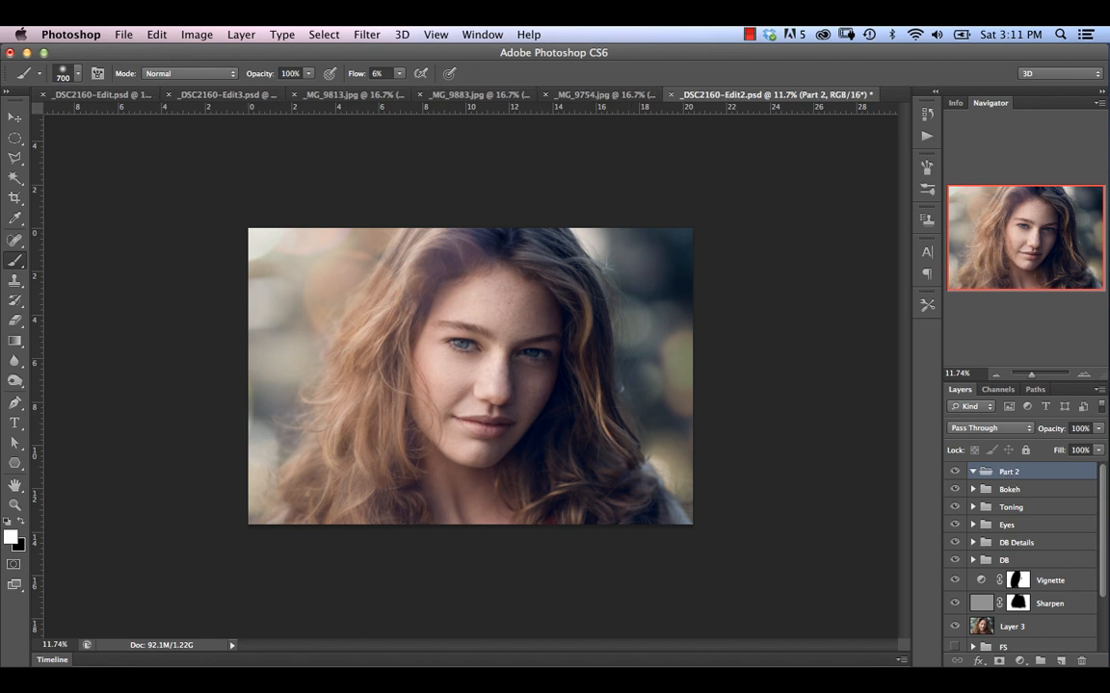
# Move the Bokeh, Toning, Eyes and DB Details groups into the Part 2 group.
pyautogui.click(1022, 493)
pyautogui.keyDown('shift'); pyautogui.click(1027, 542); pyautogui.keyUp('shift')
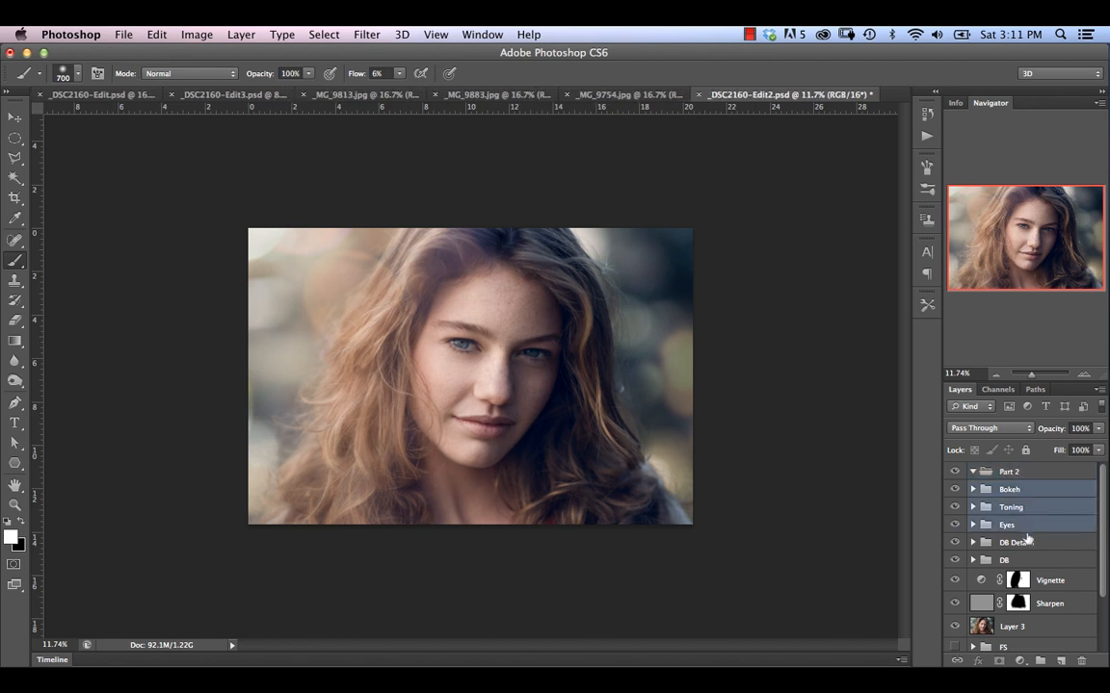
pyautogui.moveTo(1017, 491); pyautogui.dragTo(1016, 474)
# Compare the portrait with and without all the edits in the Part 2 group.
pyautogui.click(953, 472)
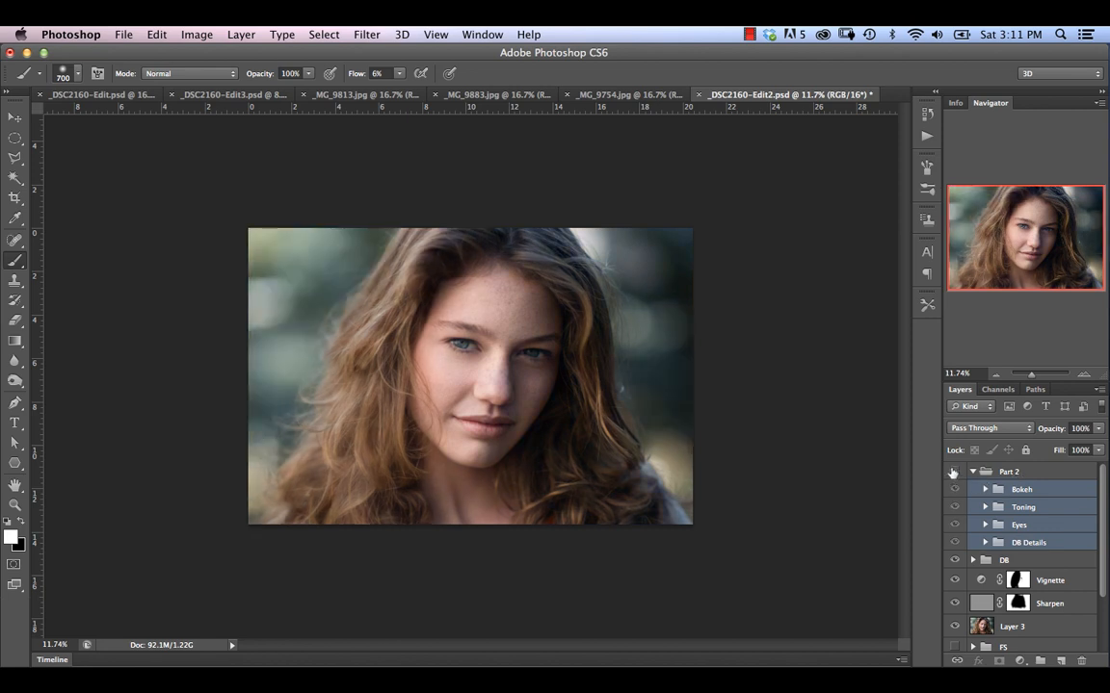
pyautogui.click(952, 472)
pyautogui.click(953, 472)
pyautogui.click(954, 472)
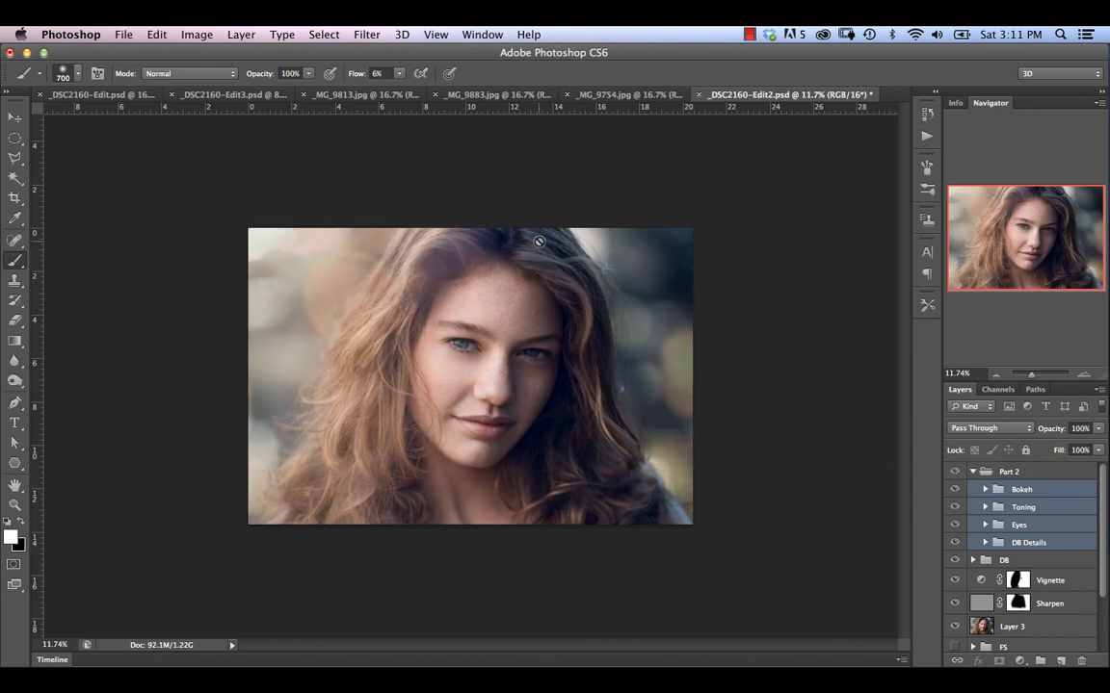
# Compare the portrait with Part 2 off and on while the Bokeh group is hidden, and show Bokeh again.
pyautogui.click(1034, 492)
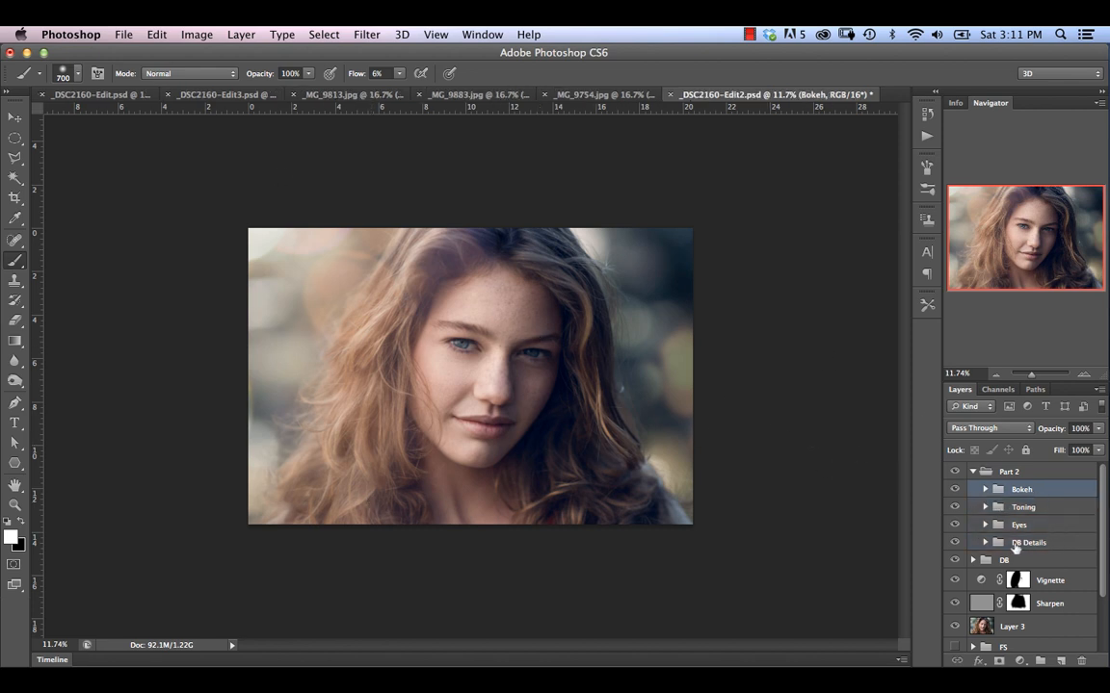
pyautogui.click(955, 489)
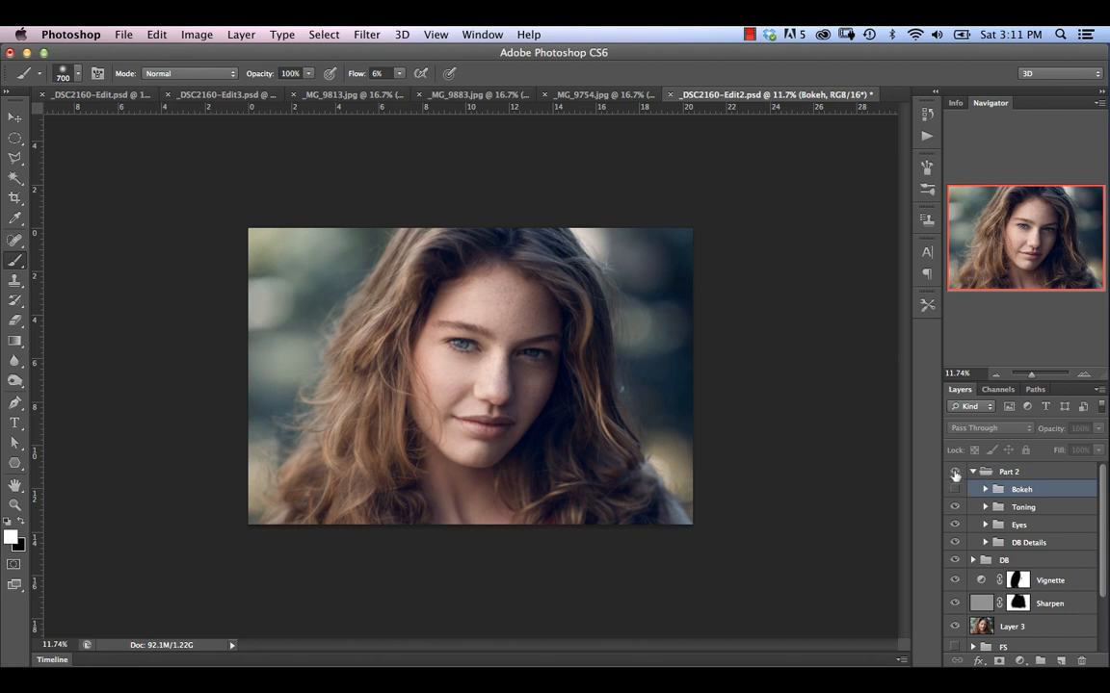
pyautogui.click(954, 472)
pyautogui.click(955, 477)
pyautogui.click(954, 489)
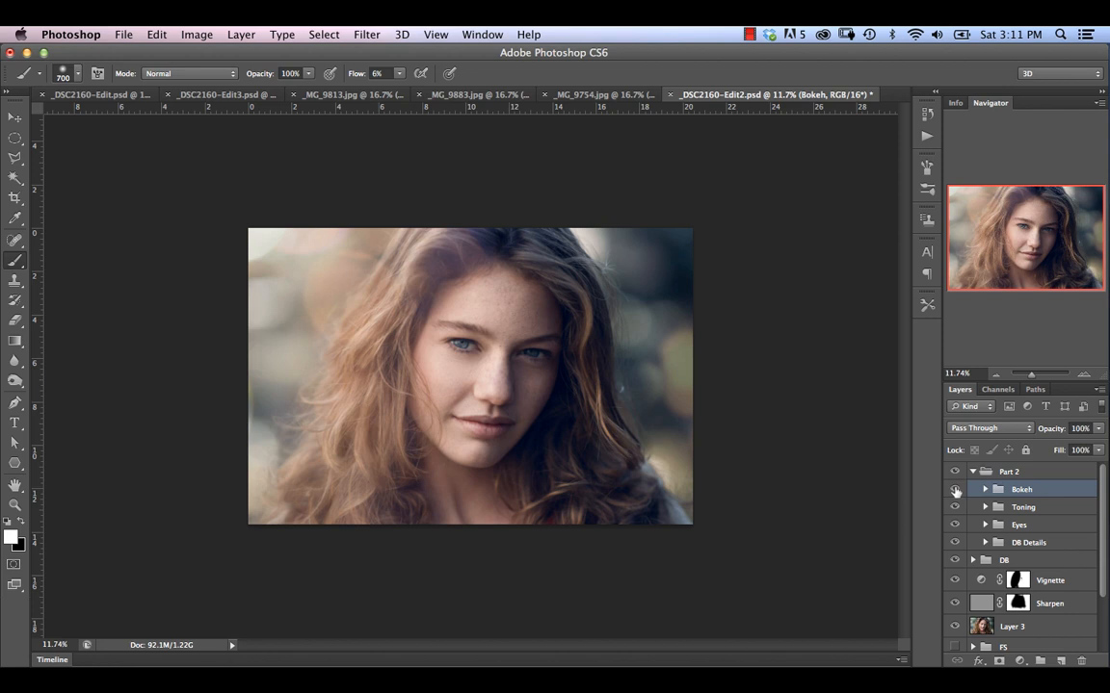